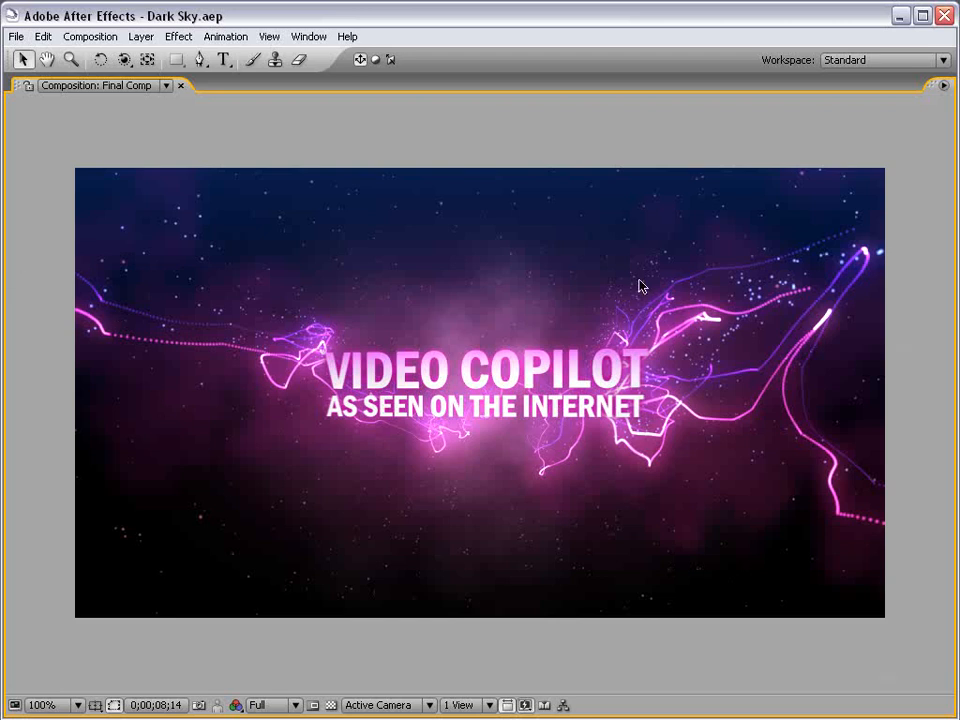
Restore the full workspace and scrub Final Comp around nine to ten seconds to review the title
{"action": "key", "text": "grave"}
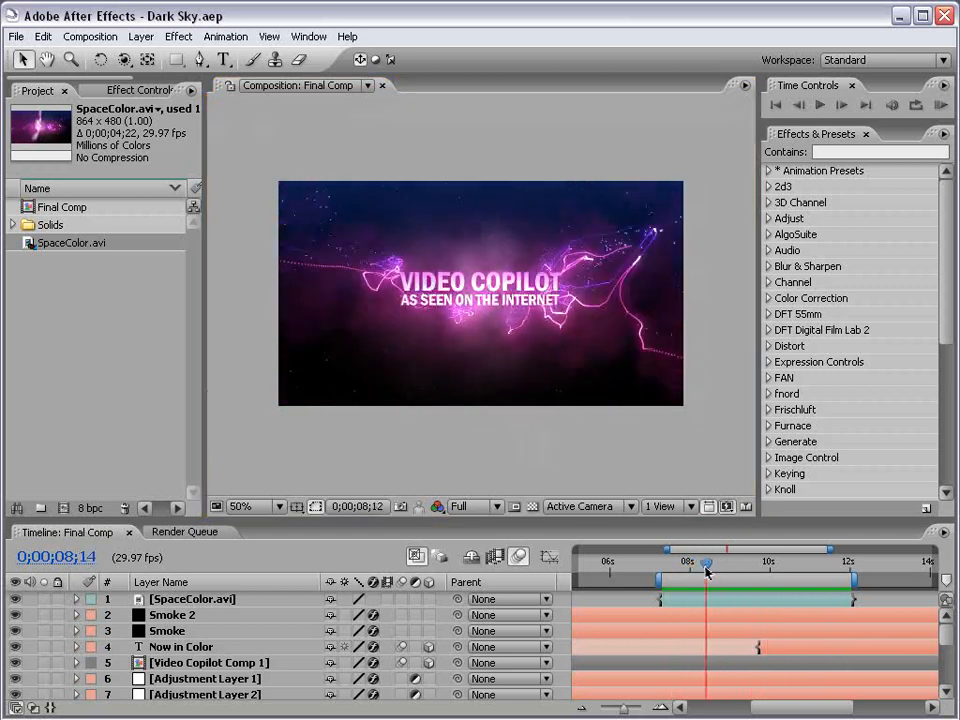
{"action": "mouse_move", "coordinate": [706, 568]}
{"action": "left_mouse_down"}
{"action": "mouse_move", "coordinate": [735, 572]}
{"action": "mouse_move", "coordinate": [660, 566]}
{"action": "mouse_move", "coordinate": [745, 566]}
{"action": "mouse_move", "coordinate": [670, 566]}
{"action": "mouse_move", "coordinate": [714, 572]}
{"action": "left_mouse_up"}
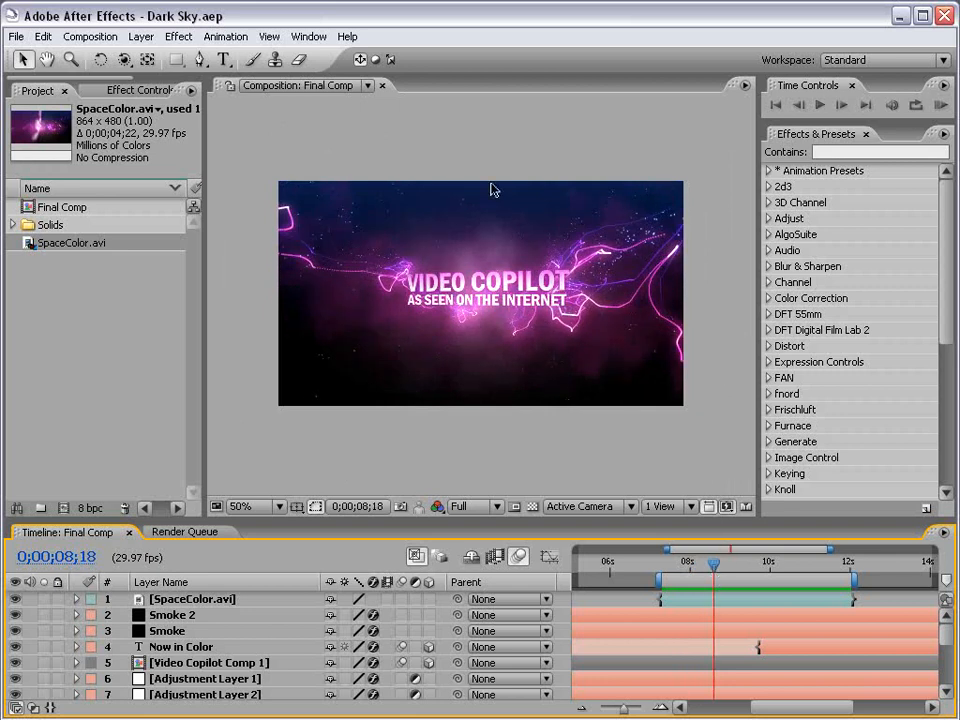
{"action": "scroll", "coordinate": [487, 273], "scroll_direction": "up", "scroll_amount": 2}
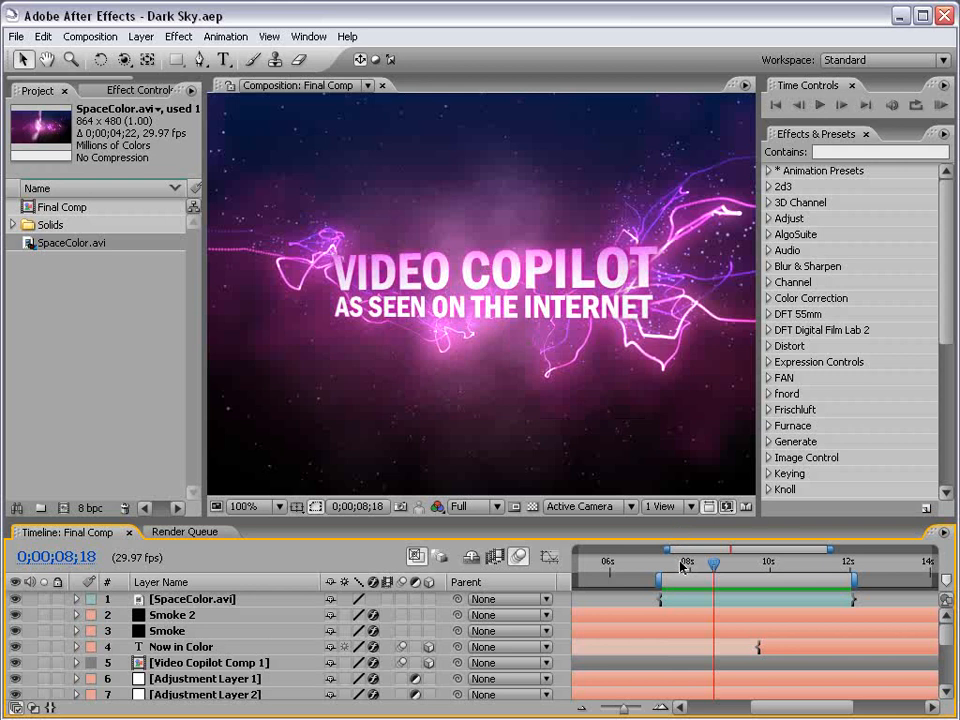
{"action": "left_click_drag", "start_coordinate": [680, 566], "coordinate": [688, 604]}
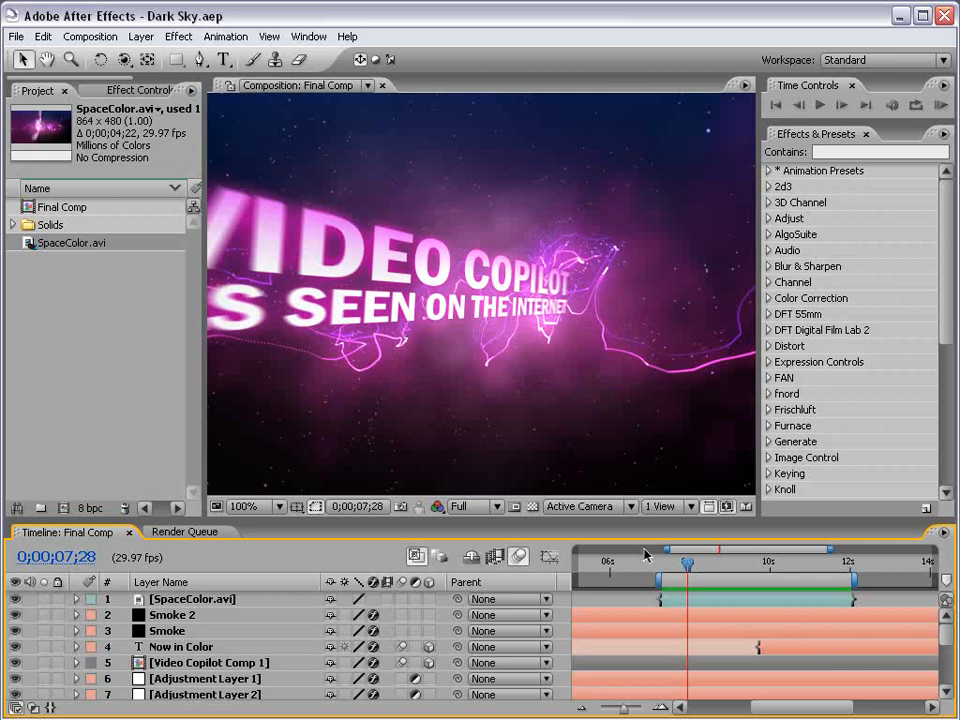
{"action": "left_click_drag", "start_coordinate": [688, 563], "coordinate": [756, 572]}
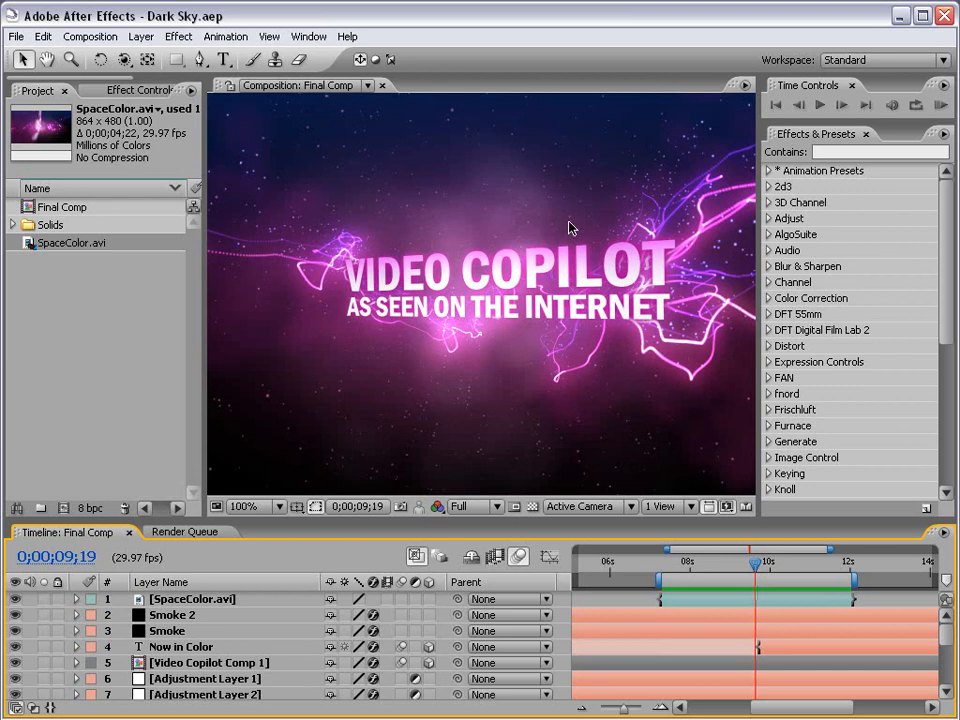
{"action": "scroll", "coordinate": [433, 264], "scroll_direction": "down", "scroll_amount": 1}
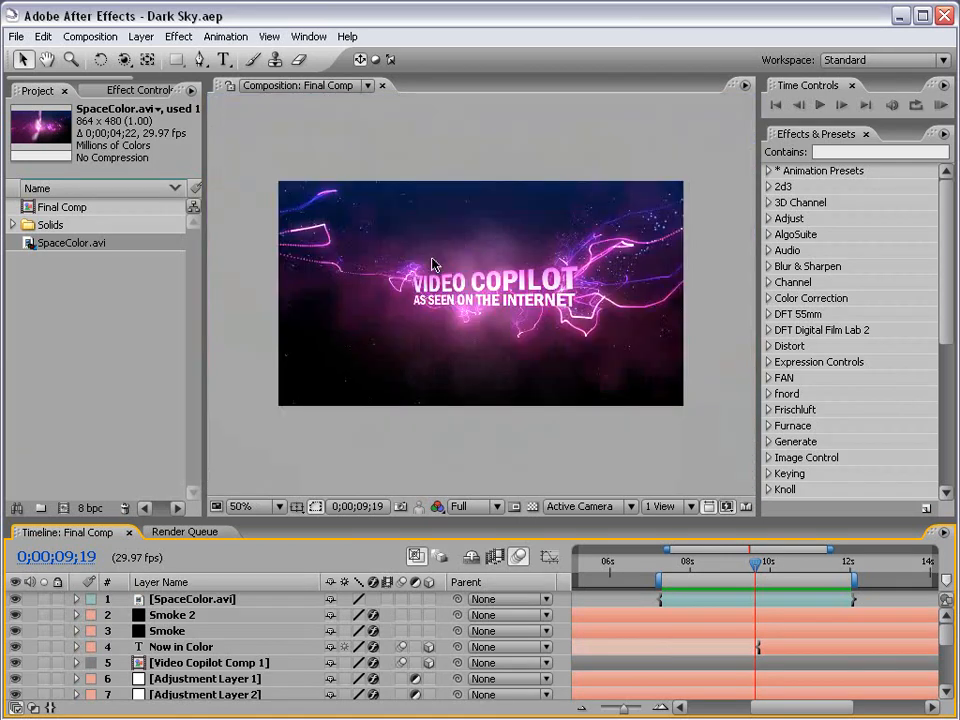
Create a new 864×480 composition, Comp 5
{"action": "left_click", "coordinate": [90, 36]}
{"action": "left_click", "coordinate": [101, 55]}
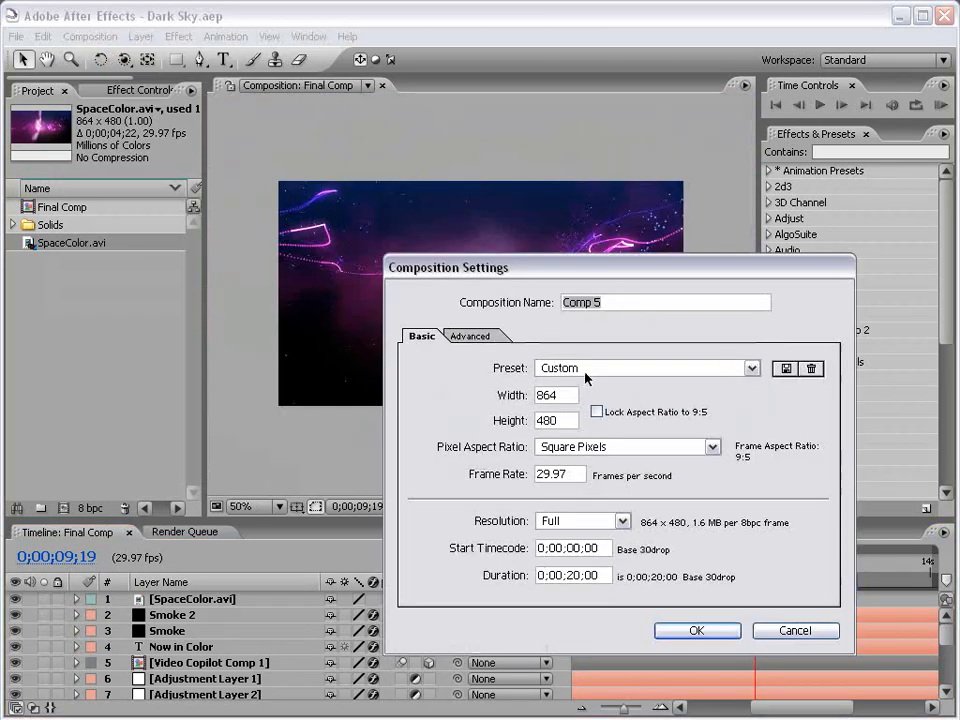
{"action": "left_click_drag", "start_coordinate": [591, 278], "coordinate": [439, 158]}
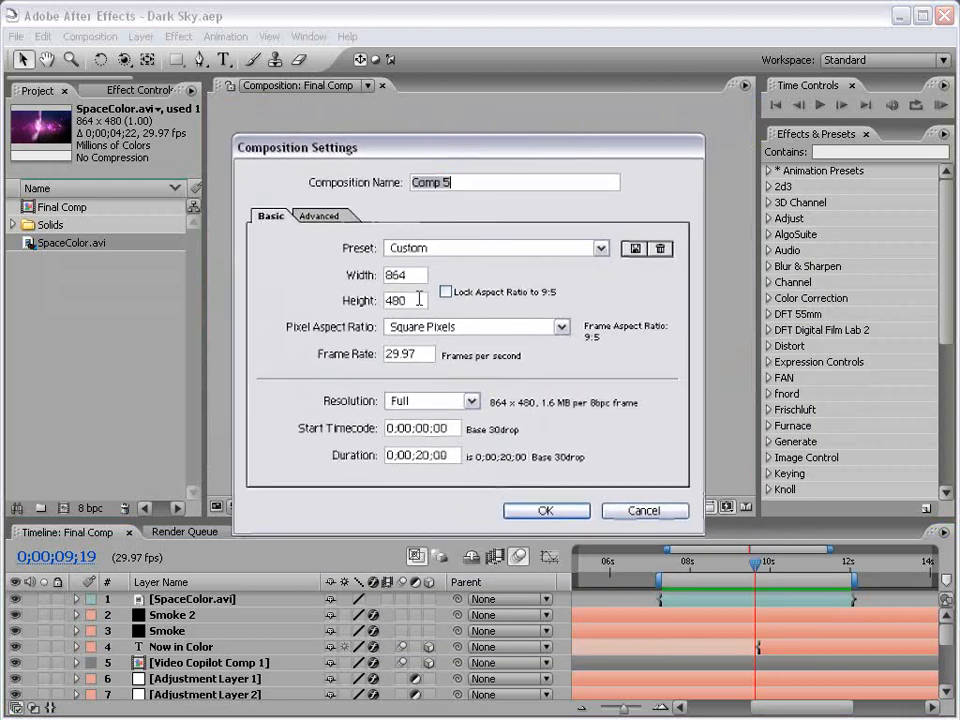
{"action": "left_click", "coordinate": [545, 511]}
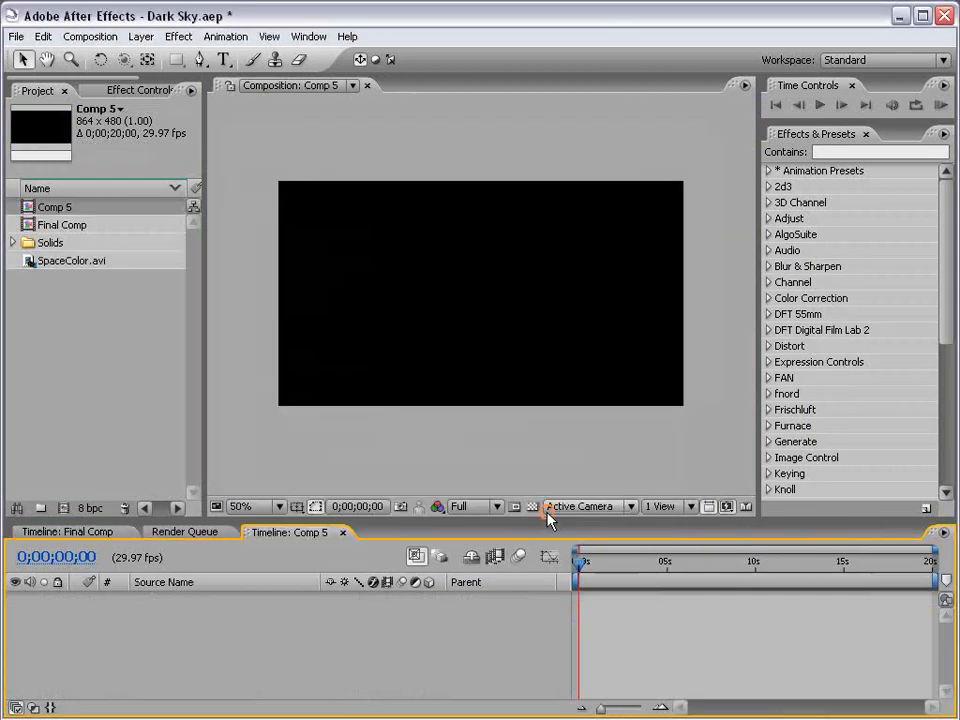
Add a near-black solid layer with colour 0A0A0A
{"action": "left_click", "coordinate": [141, 36]}
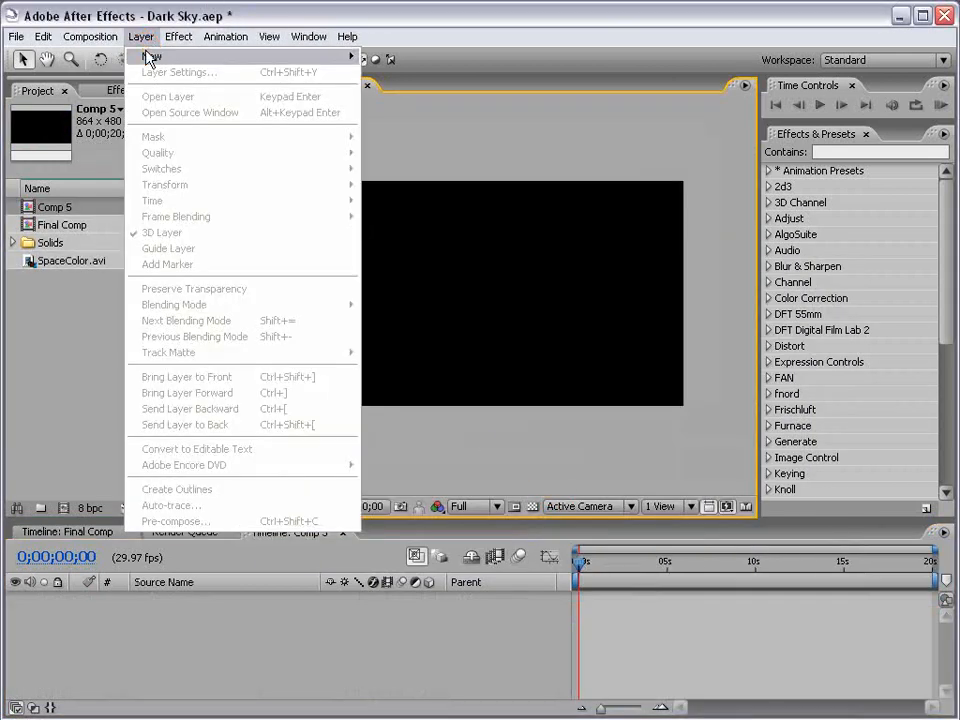
{"action": "mouse_move", "coordinate": [163, 56]}
{"action": "left_click", "coordinate": [429, 73]}
{"action": "left_click_drag", "start_coordinate": [456, 379], "coordinate": [350, 138]}
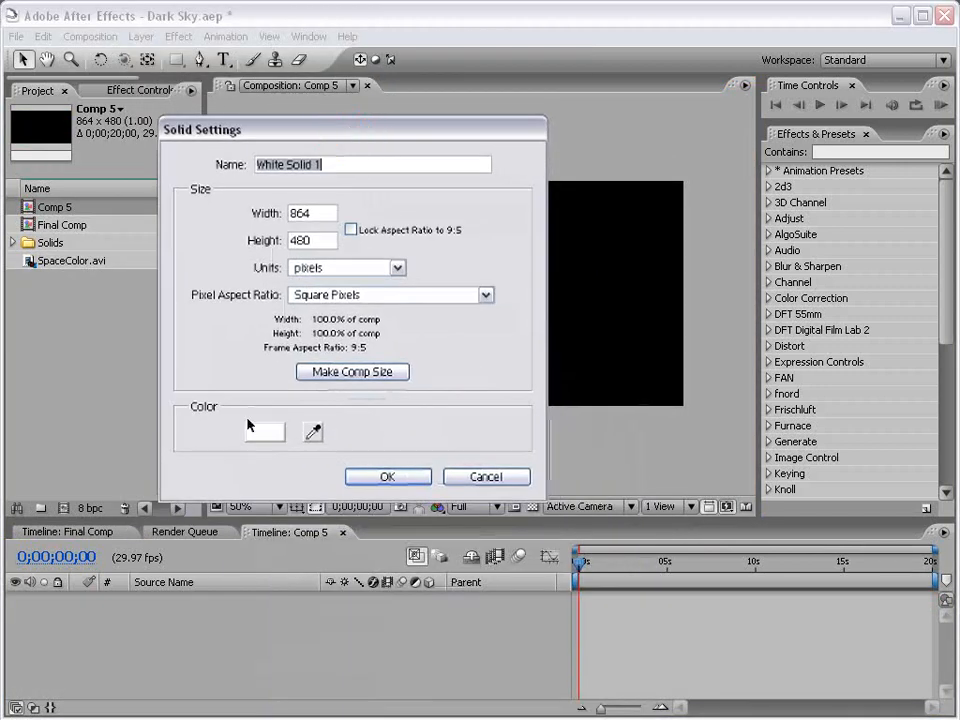
{"action": "left_click", "coordinate": [263, 432]}
{"action": "left_click_drag", "start_coordinate": [332, 621], "coordinate": [410, 240]}
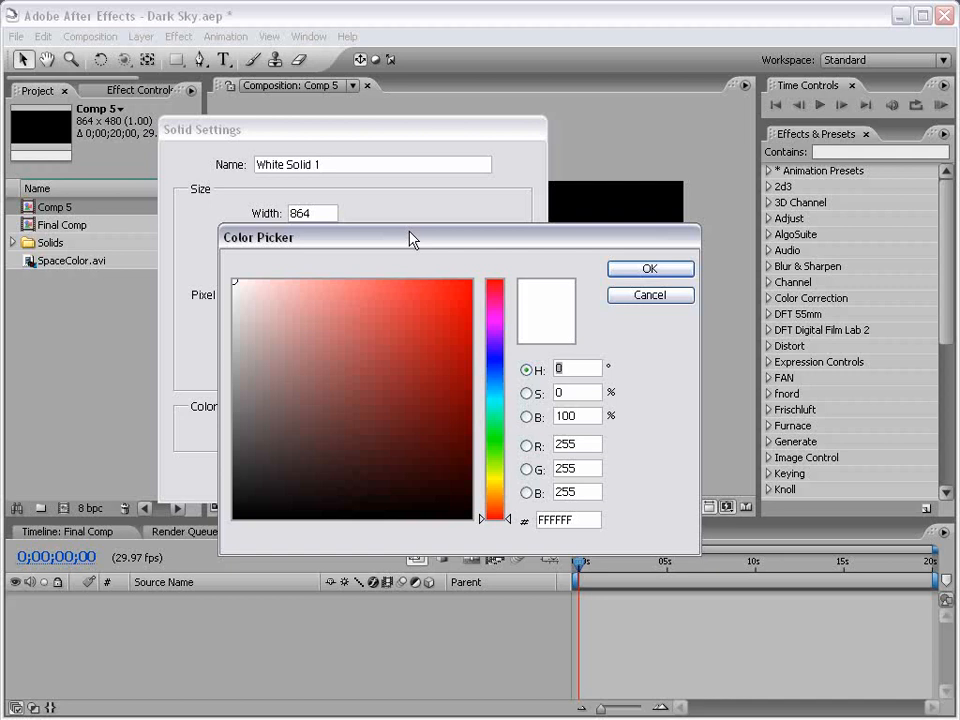
{"action": "left_click_drag", "start_coordinate": [399, 320], "coordinate": [472, 390]}
{"action": "left_click_drag", "start_coordinate": [494, 402], "coordinate": [190, 515]}
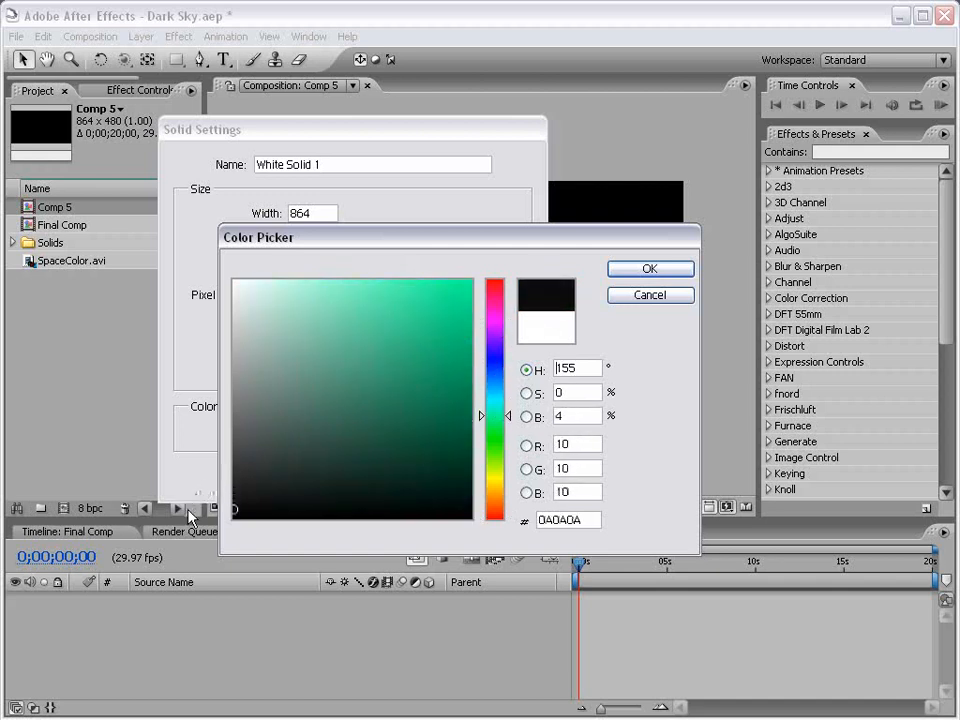
{"action": "left_click", "coordinate": [651, 271]}
{"action": "left_click", "coordinate": [396, 479]}
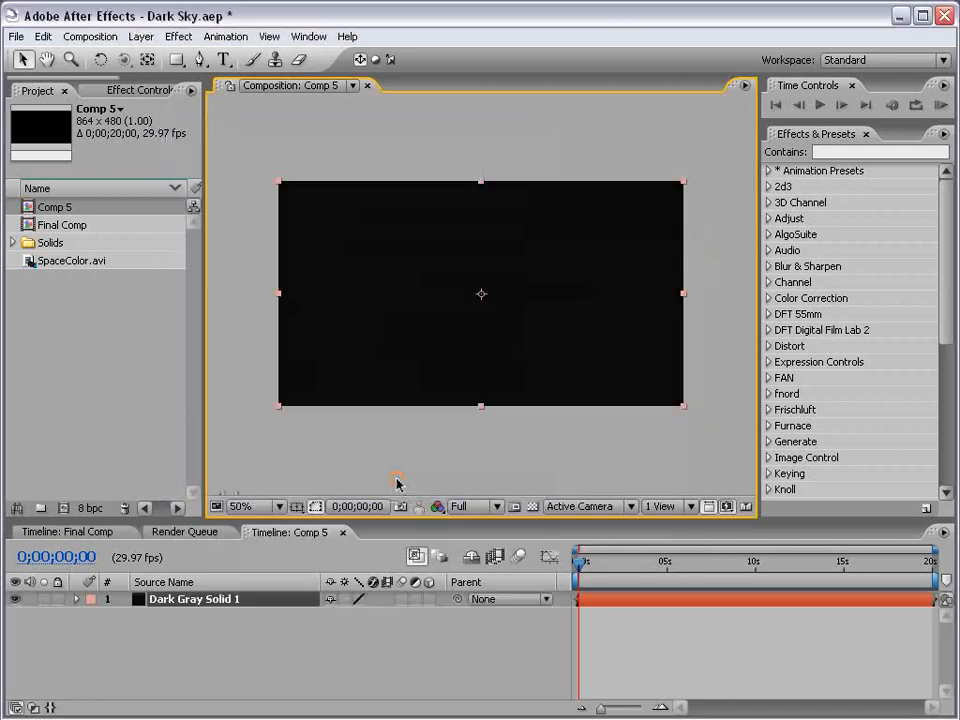
Rename the dark gray solid layer to BG
{"action": "left_click", "coordinate": [220, 600]}
{"action": "key", "text": "Return"}
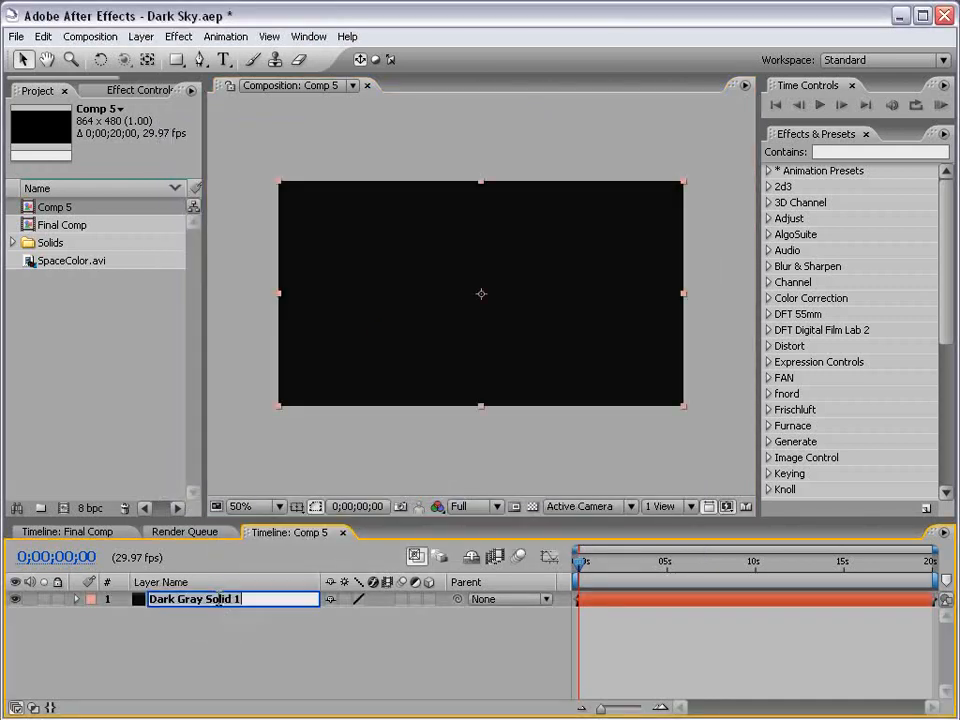
{"action": "type", "text": "BG"}
{"action": "left_click", "coordinate": [300, 658]}
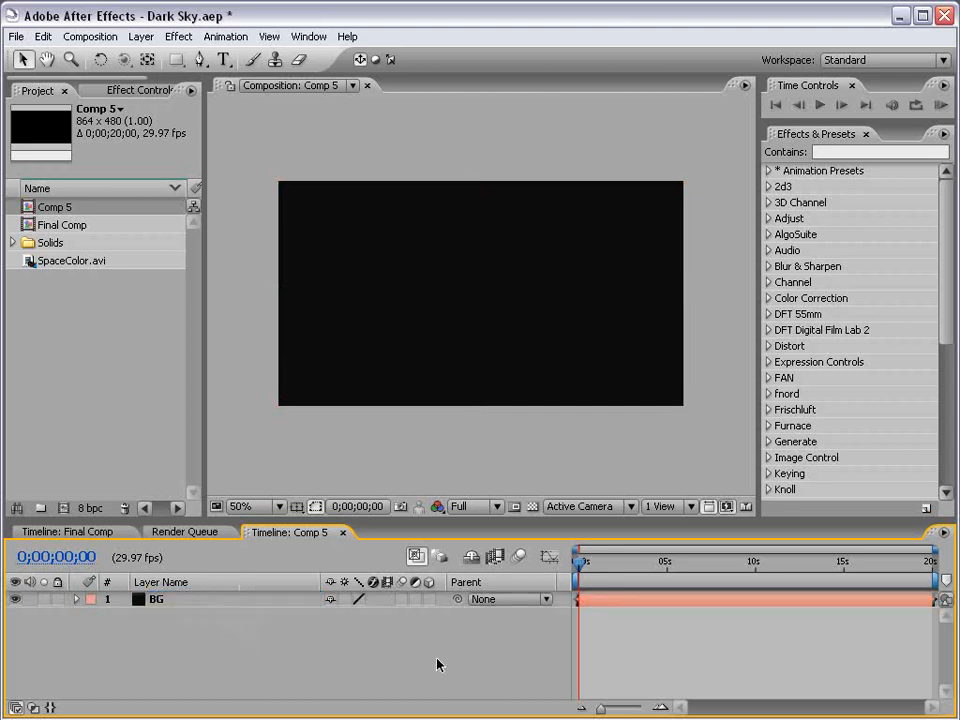
Add a pure red (FF0000) solid layer to Comp 5
{"action": "left_click", "coordinate": [143, 37]}
{"action": "mouse_move", "coordinate": [300, 57]}
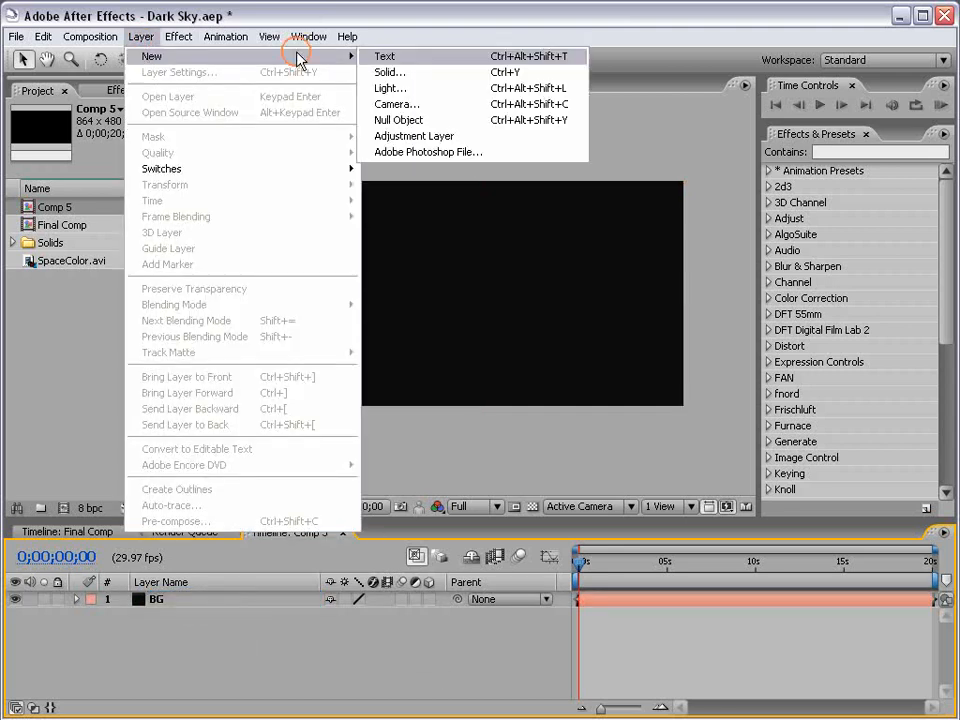
{"action": "left_click", "coordinate": [437, 75]}
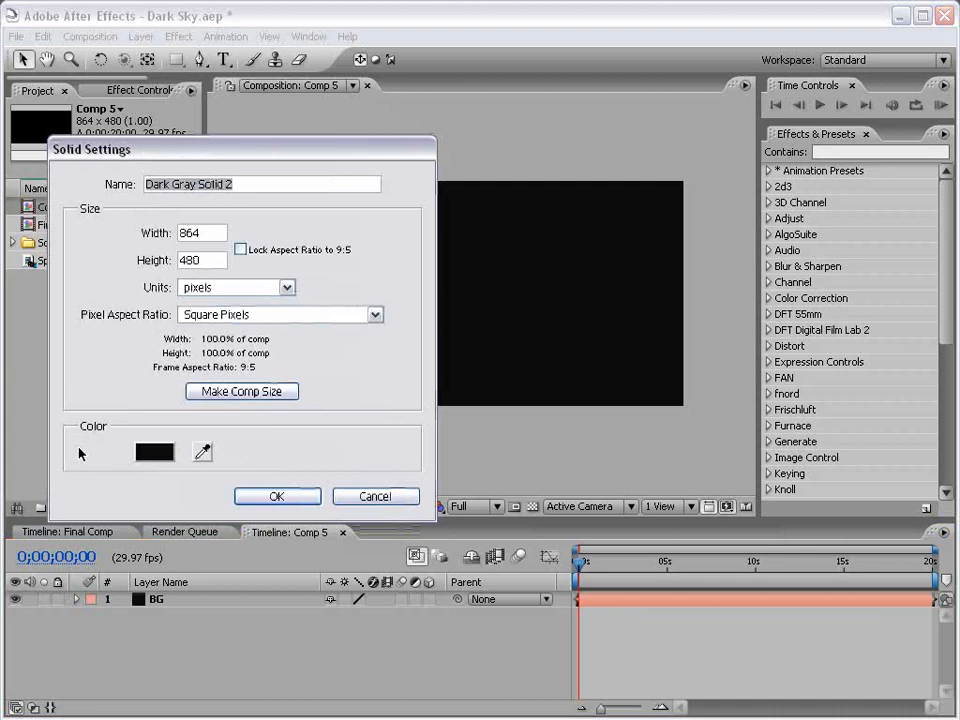
{"action": "left_click", "coordinate": [155, 452]}
{"action": "left_click", "coordinate": [470, 276]}
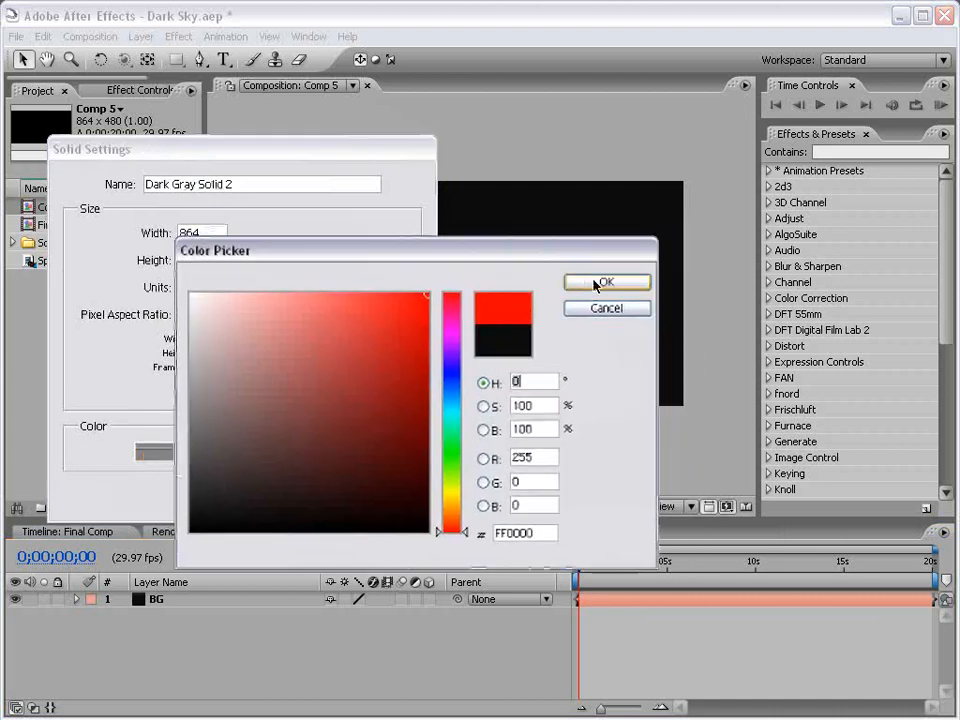
{"action": "left_click", "coordinate": [596, 283]}
{"action": "left_click", "coordinate": [298, 504]}
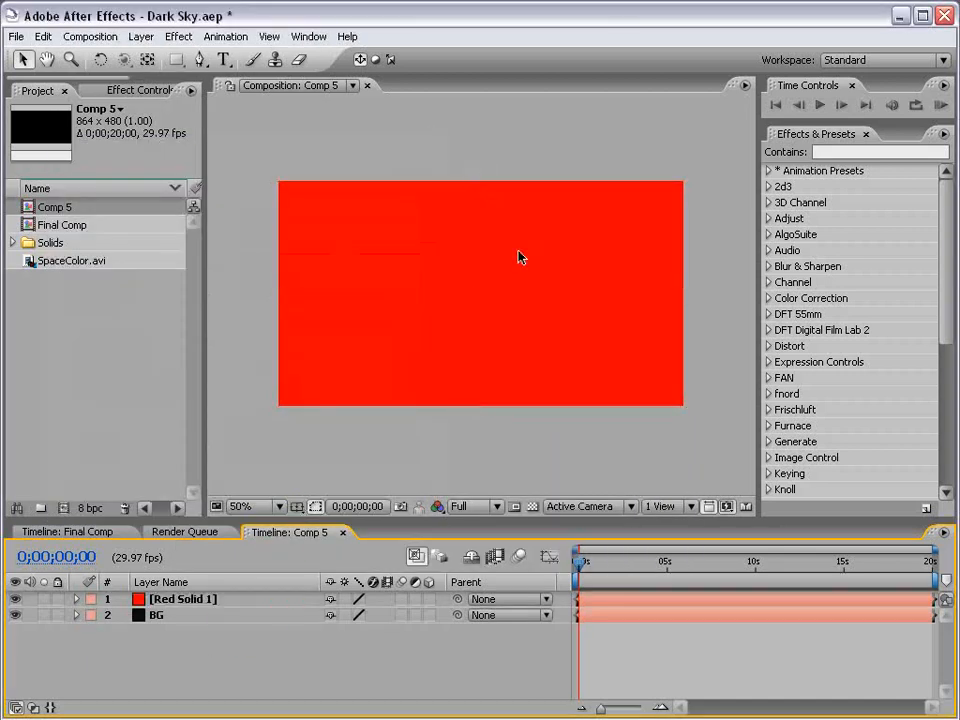
Add a null object layer and rename it Particle Point
{"action": "left_click", "coordinate": [141, 37]}
{"action": "mouse_move", "coordinate": [154, 57]}
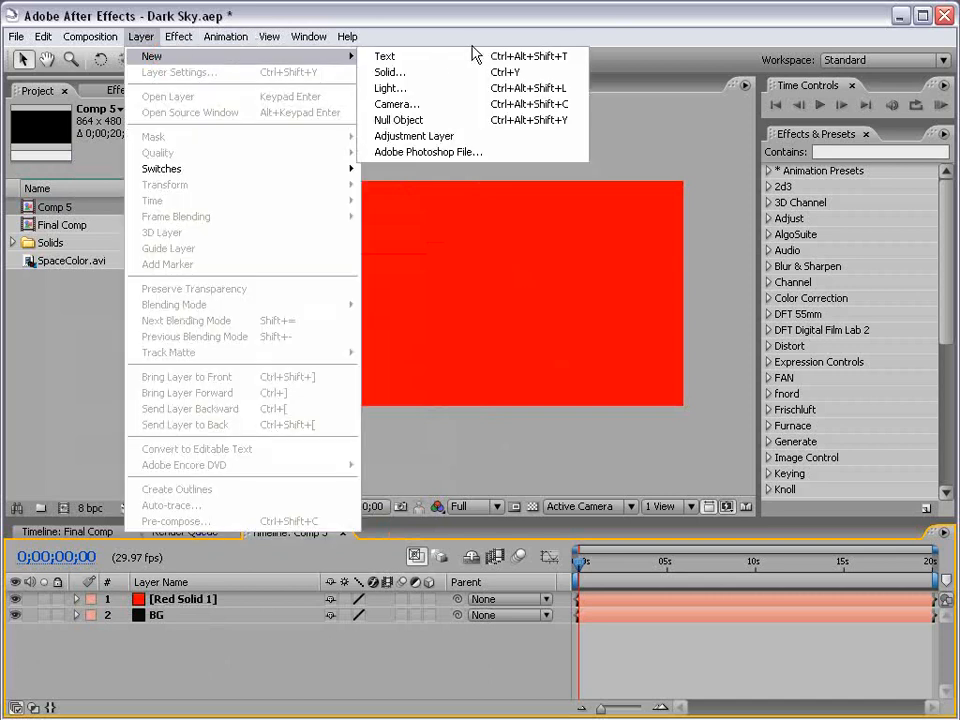
{"action": "left_click", "coordinate": [428, 121]}
{"action": "left_click", "coordinate": [159, 601]}
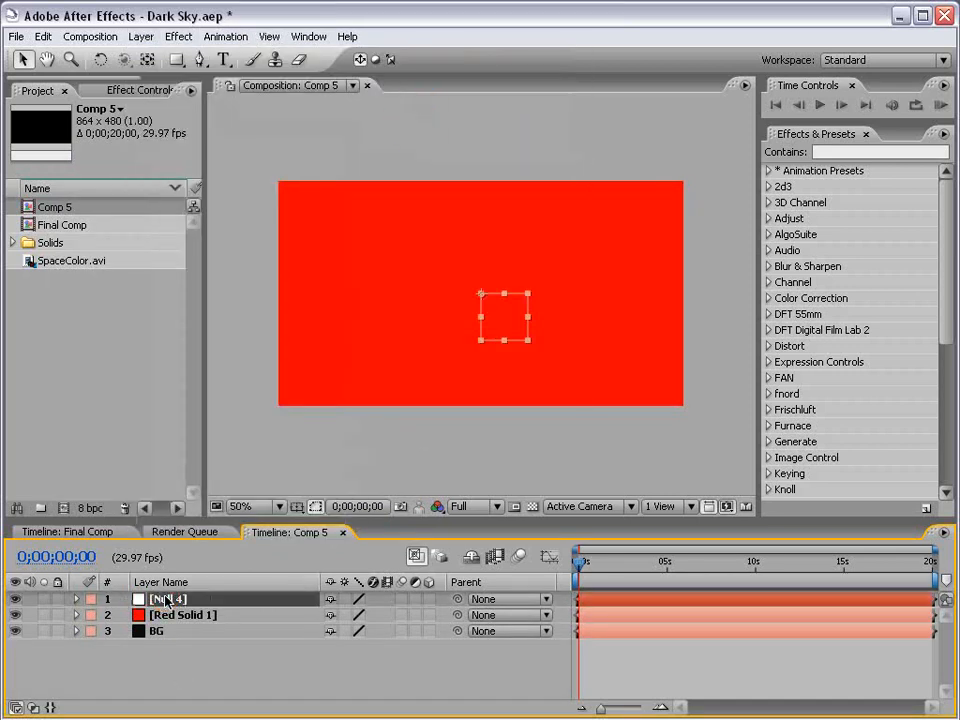
{"action": "key", "text": "Return"}
{"action": "type", "text": "Particle"}
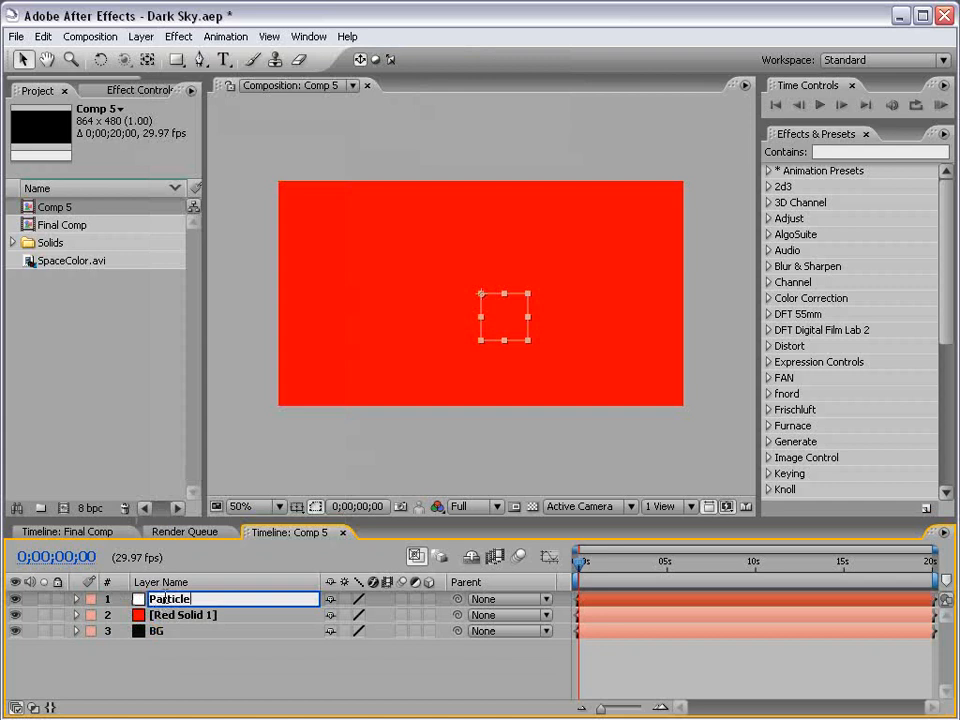
{"action": "type", "text": " Point"}
{"action": "key", "text": "Return"}
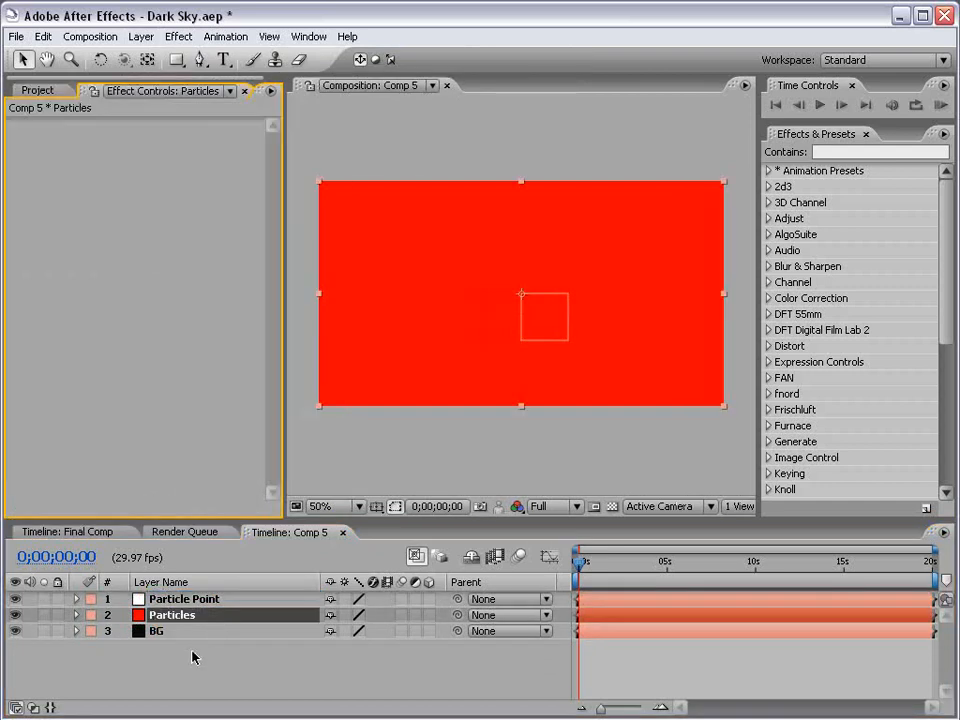
Apply Trapcode Particular to the Particles layer and widen the Effect Controls panel
{"action": "left_click", "coordinate": [188, 618]}
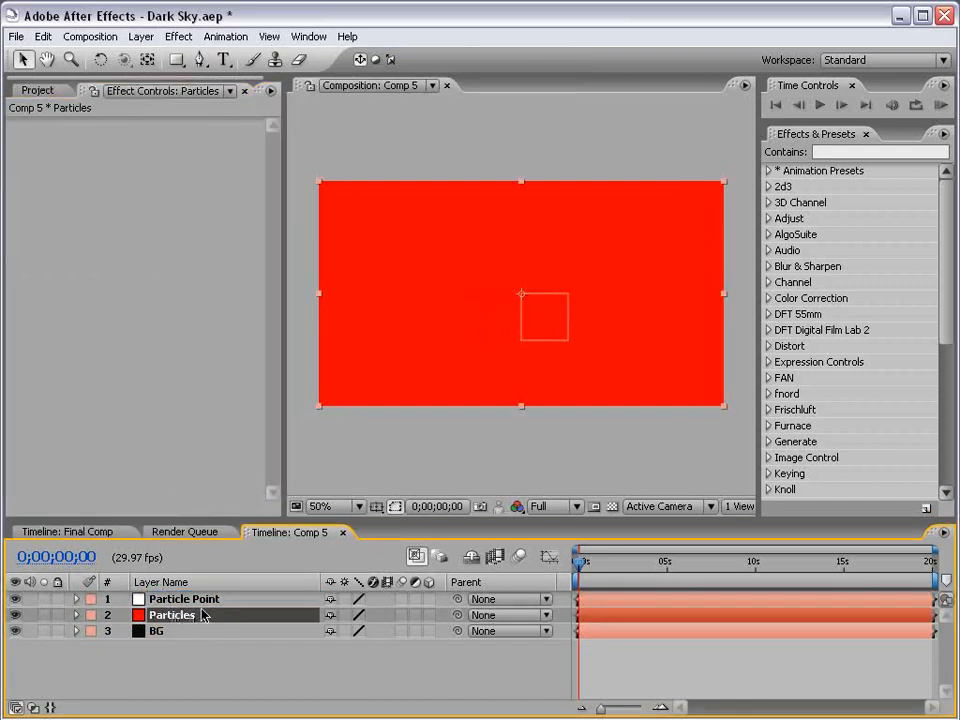
{"action": "left_click", "coordinate": [178, 36]}
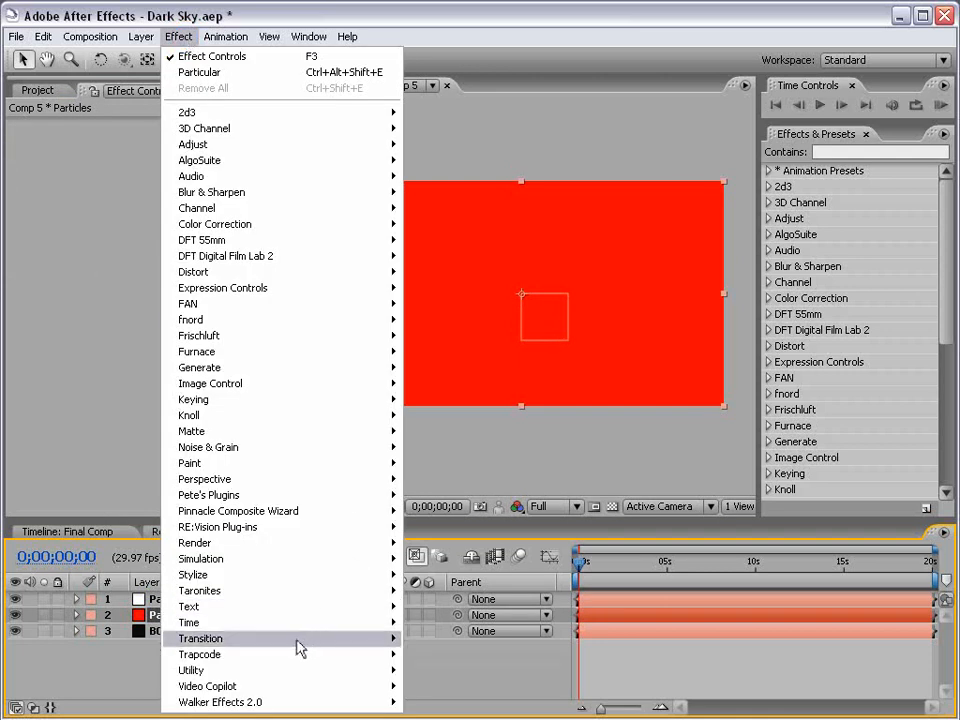
{"action": "mouse_move", "coordinate": [288, 657]}
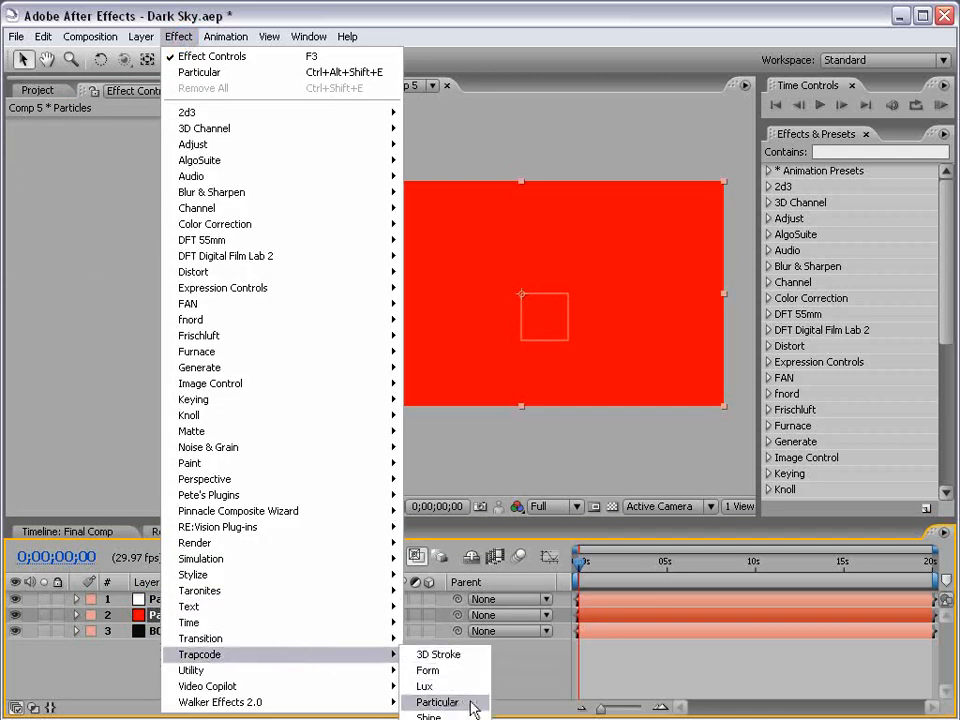
{"action": "left_click", "coordinate": [473, 701]}
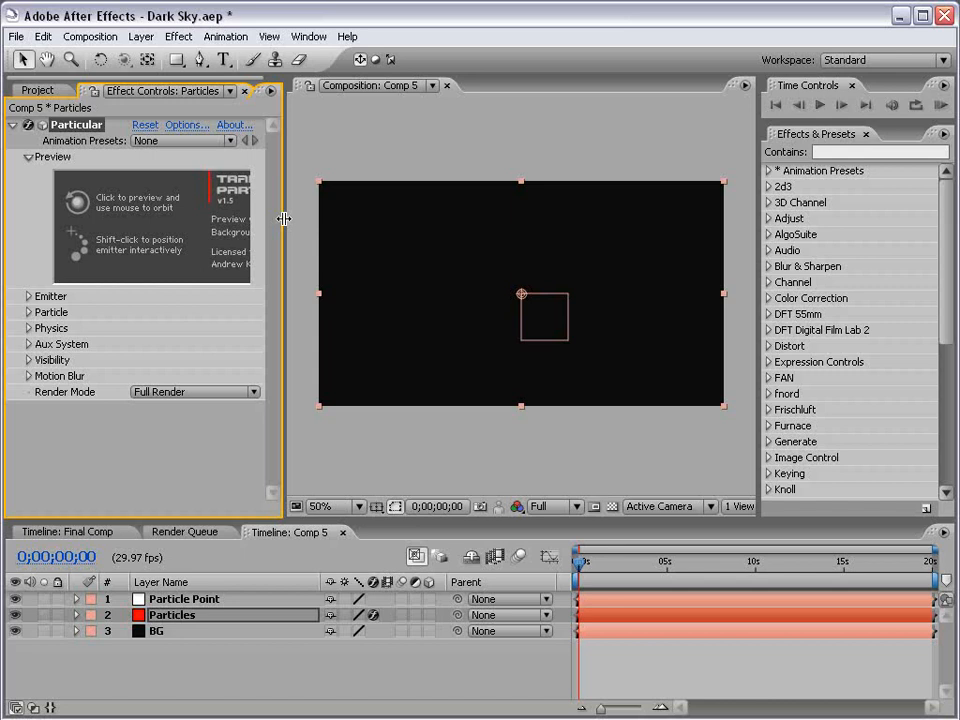
{"action": "left_click_drag", "start_coordinate": [284, 218], "coordinate": [322, 218]}
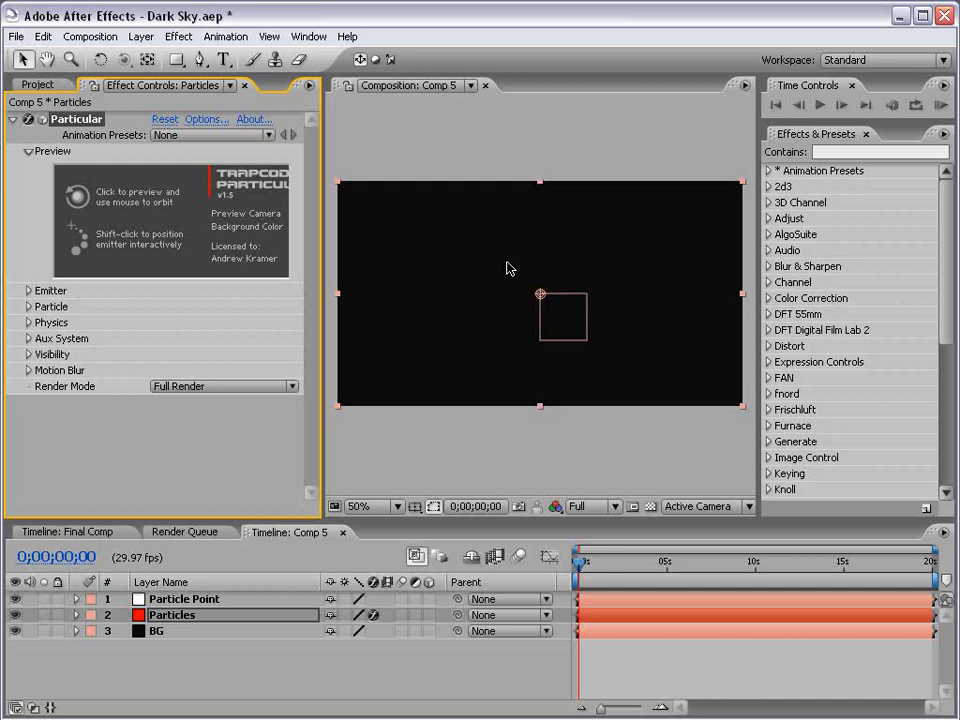
{"action": "left_click", "coordinate": [26, 558]}
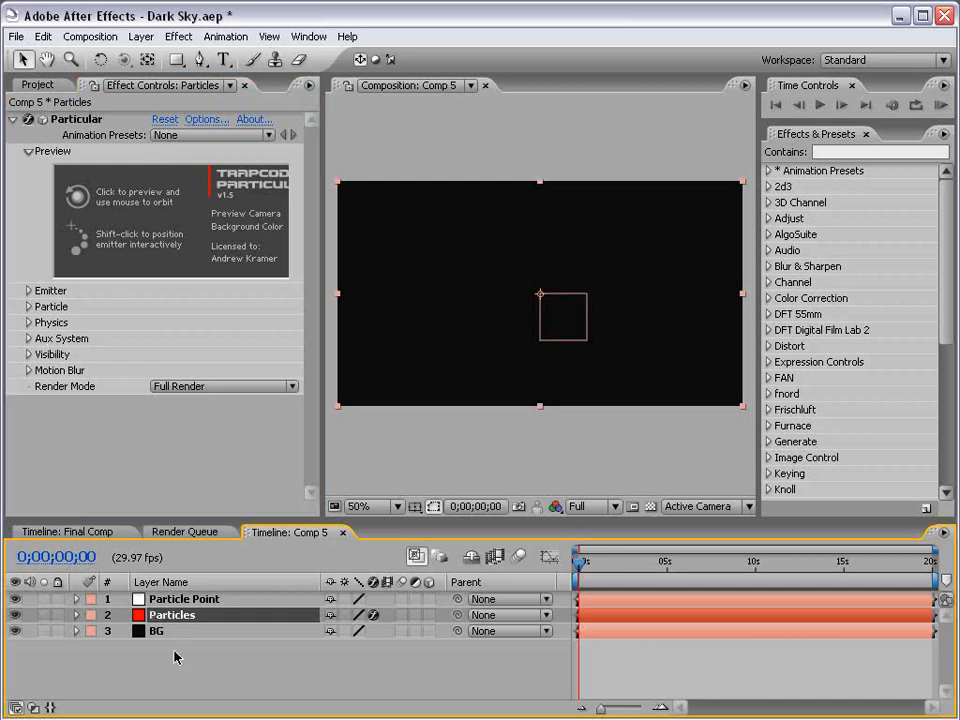
{"action": "left_click", "coordinate": [186, 600]}
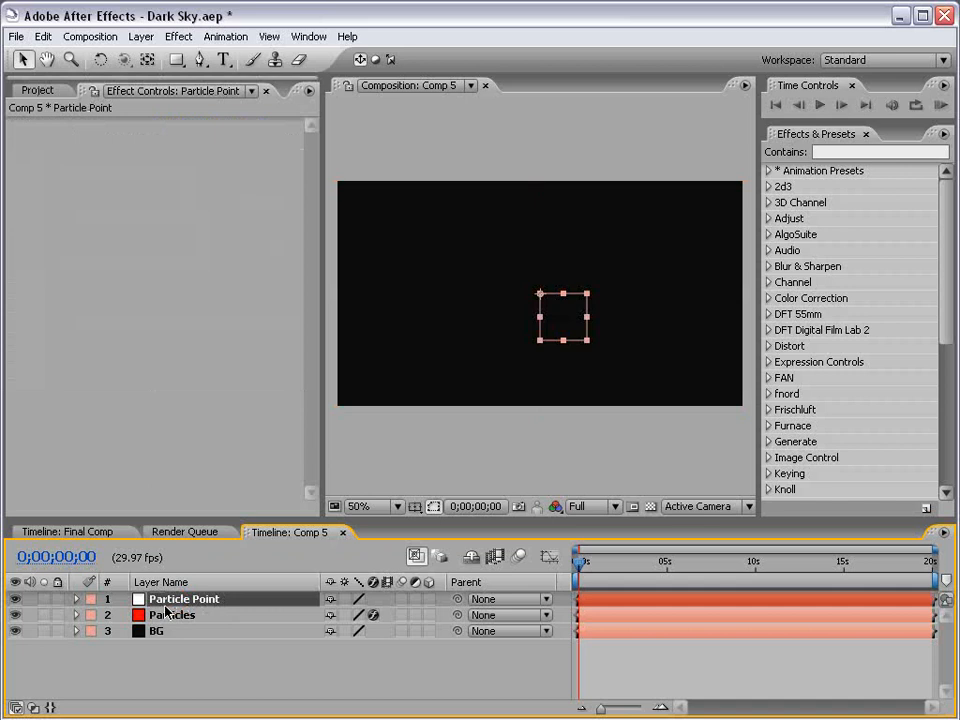
Make Particle Point a 3D layer, undoing a test move
{"action": "left_click", "coordinate": [431, 599]}
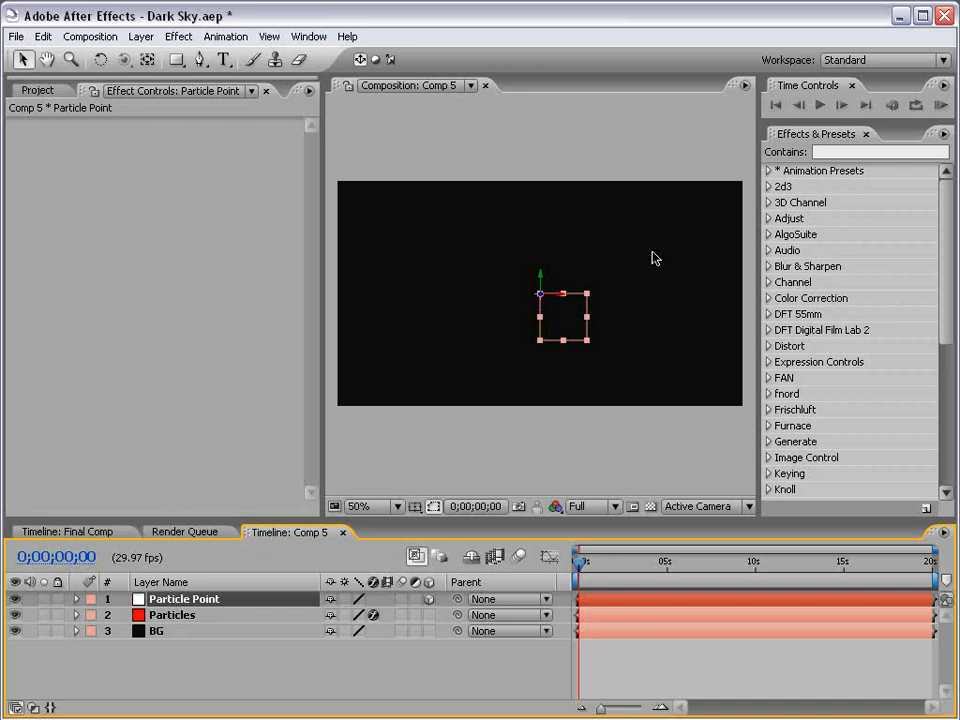
{"action": "left_click_drag", "start_coordinate": [564, 295], "coordinate": [545, 306]}
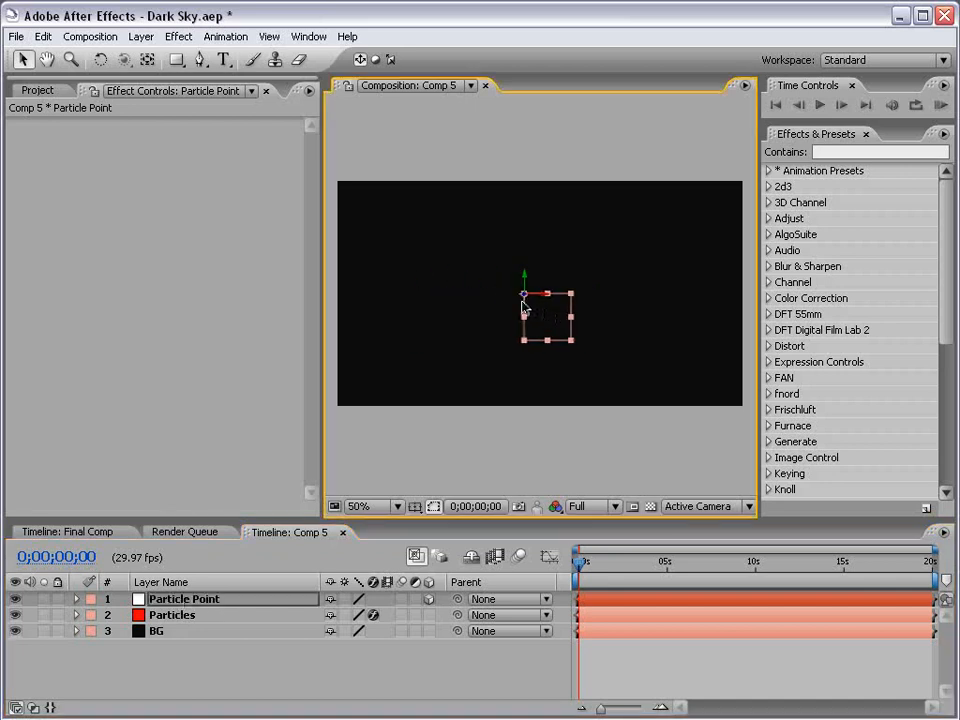
{"action": "key", "text": "ctrl+z"}
{"action": "key", "text": "ctrl+z"}
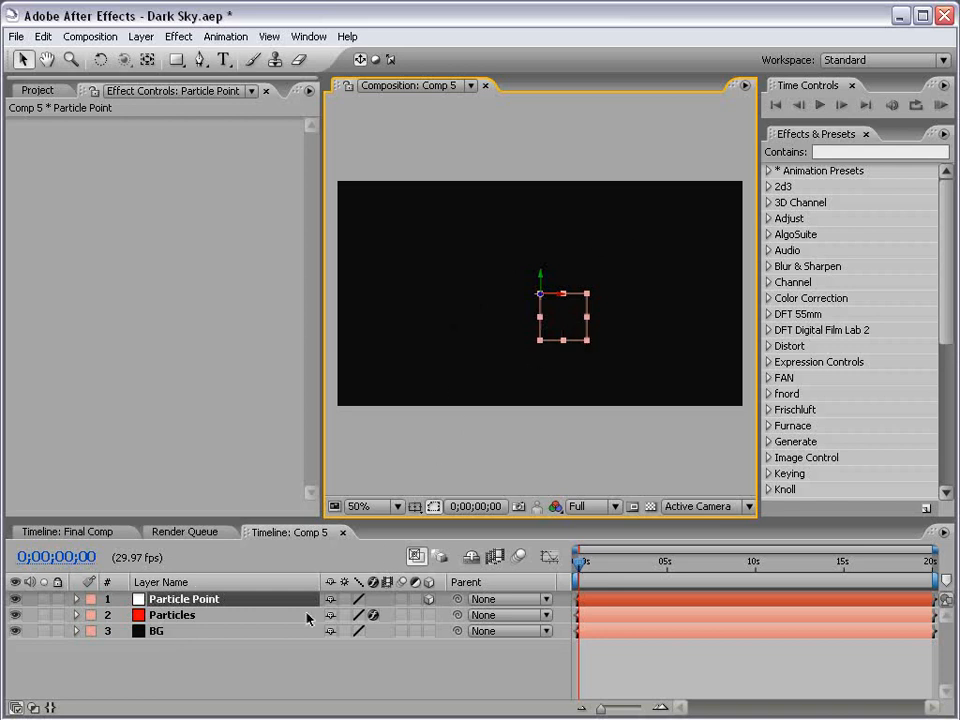
Expand Particular's Emitter settings and reveal Particle Point's Position property
{"action": "left_click", "coordinate": [188, 620]}
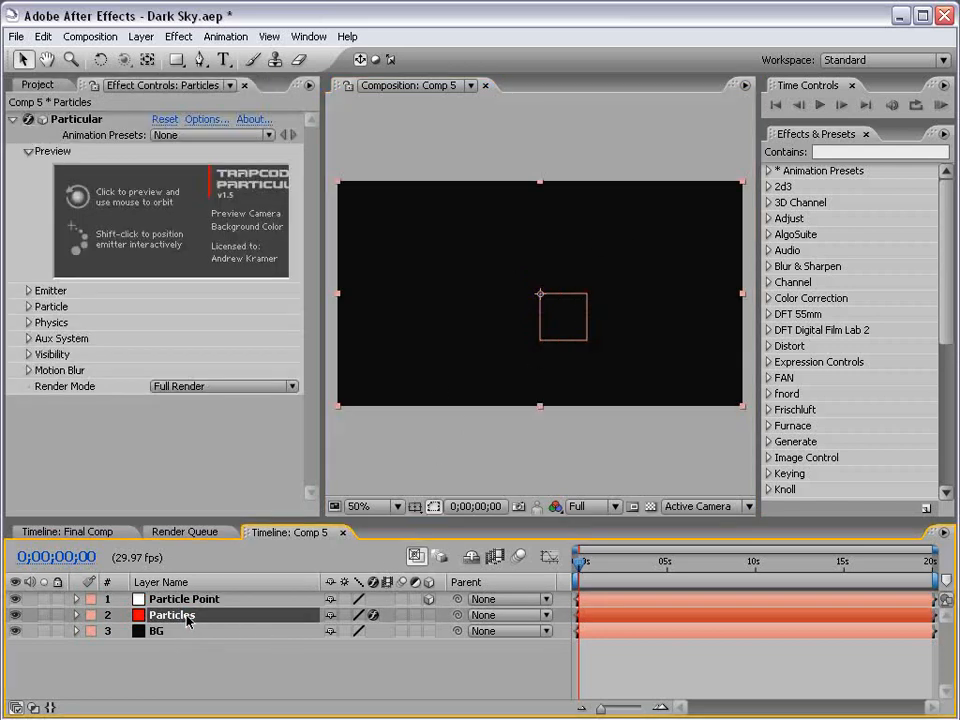
{"action": "left_click", "coordinate": [28, 290]}
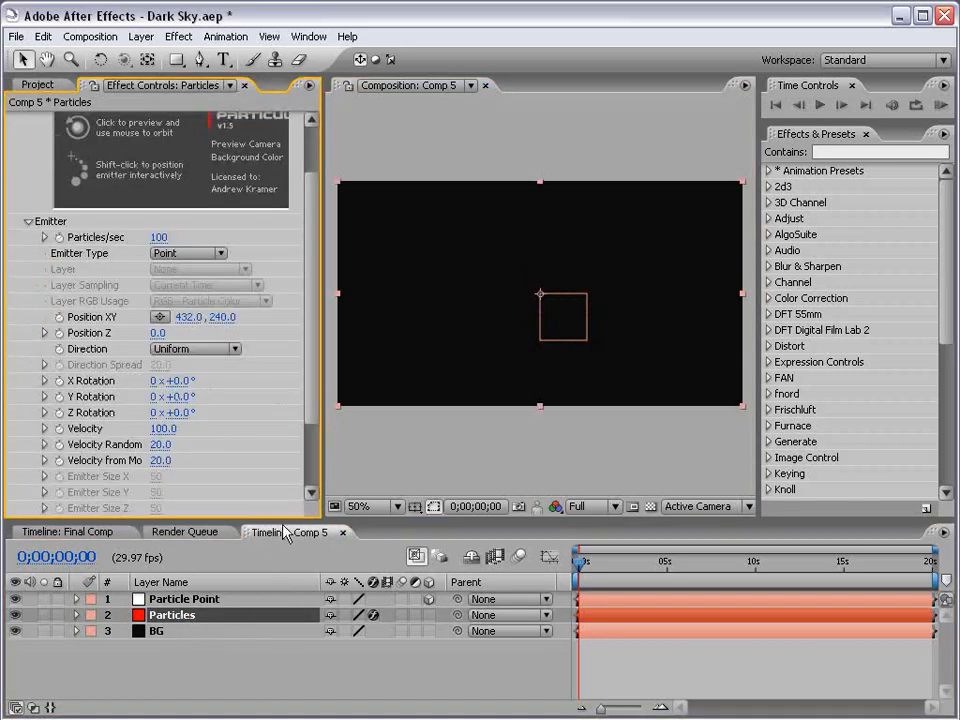
{"action": "left_click_drag", "start_coordinate": [283, 524], "coordinate": [274, 470]}
{"action": "left_click", "coordinate": [177, 560]}
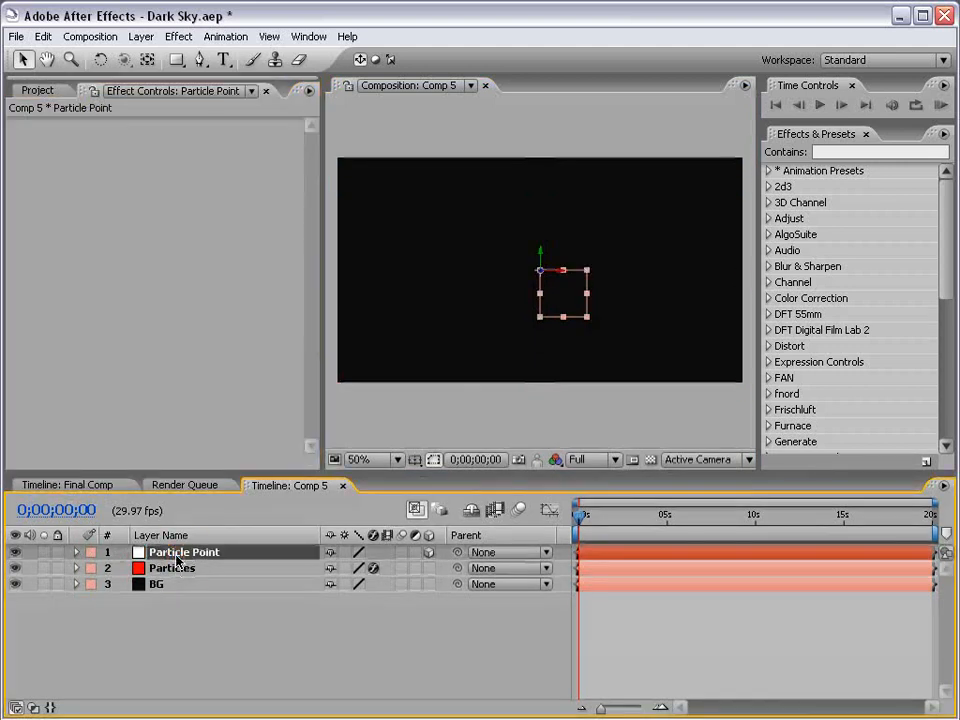
{"action": "key", "text": "p"}
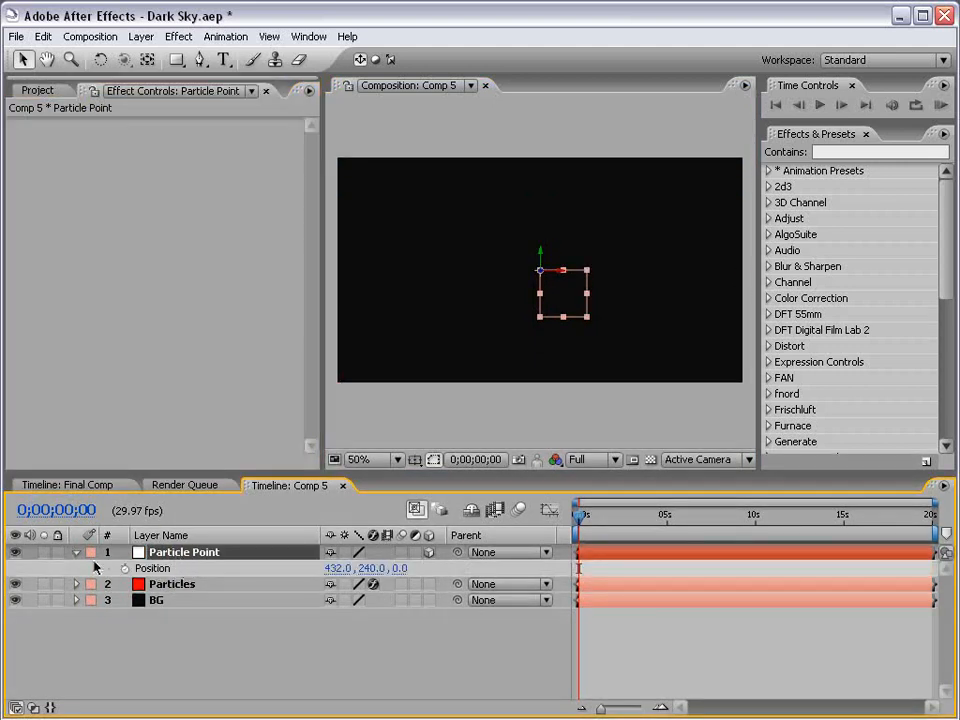
{"action": "left_click", "coordinate": [165, 585]}
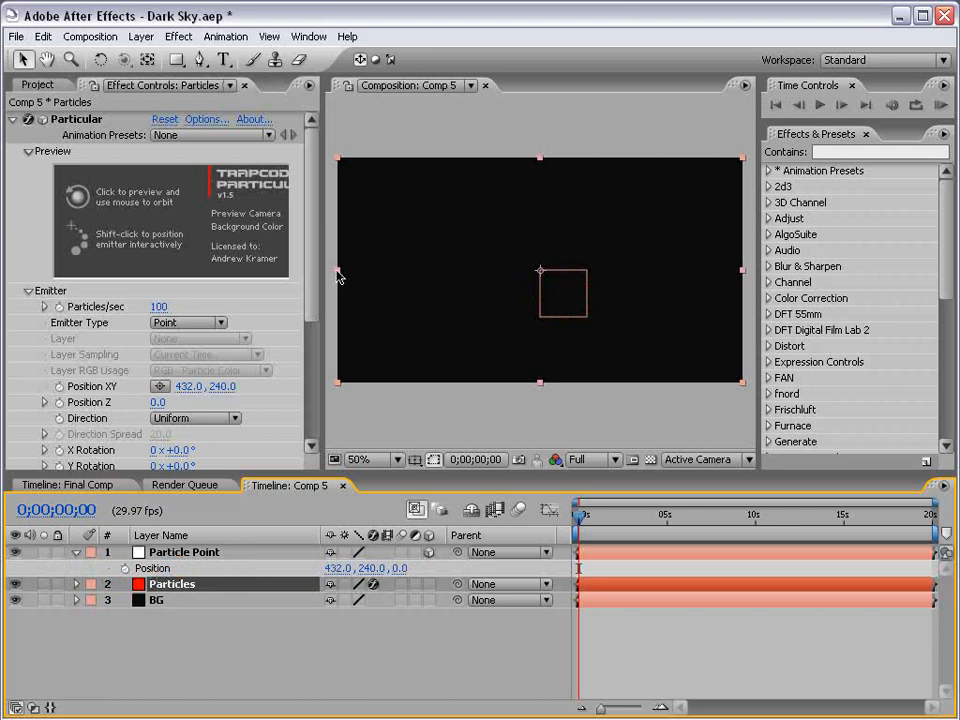
{"action": "scroll", "coordinate": [306, 300], "scroll_direction": "down", "scroll_amount": 5}
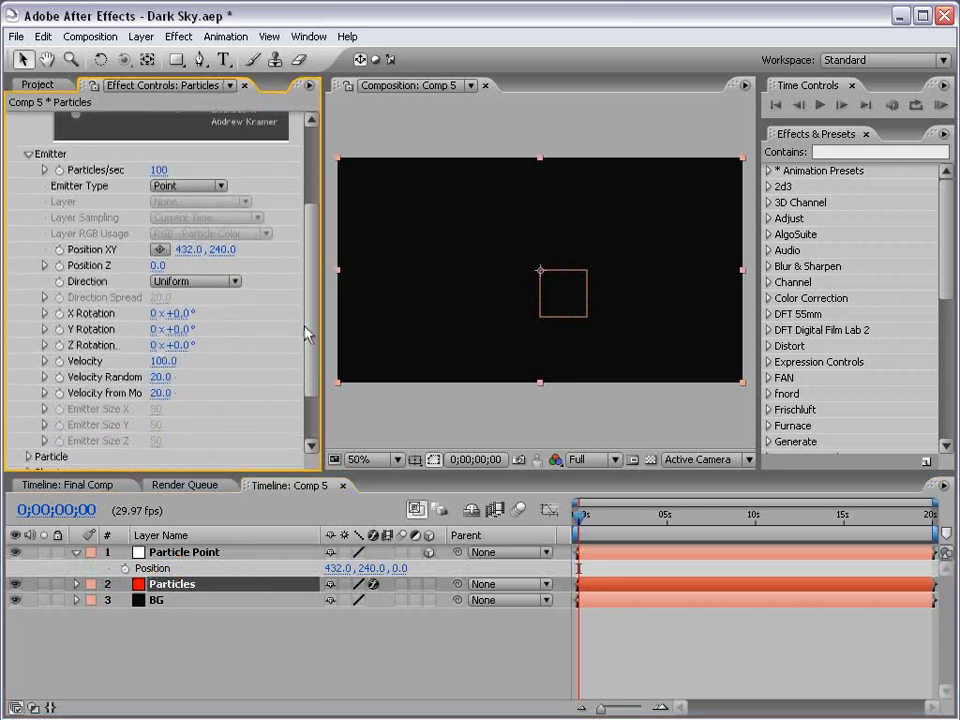
Add an expression linking Particular's Position XY to Particle Point's Position
{"action": "left_click", "coordinate": [59, 249], "text": "alt"}
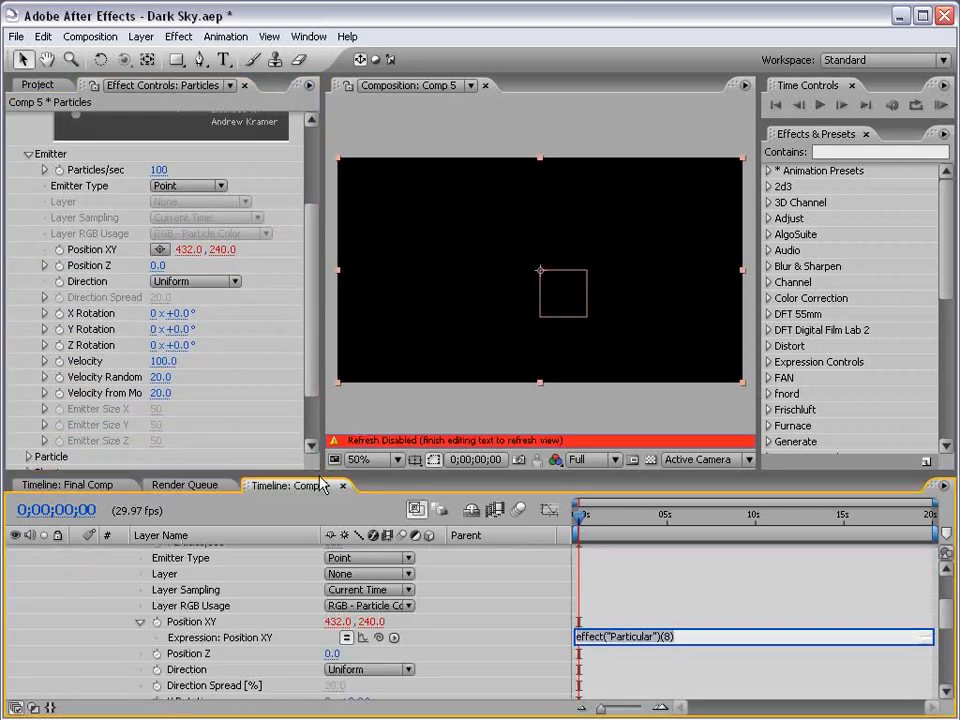
{"action": "left_click_drag", "start_coordinate": [317, 467], "coordinate": [287, 248]}
{"action": "scroll", "coordinate": [285, 360], "scroll_direction": "up", "scroll_amount": 1}
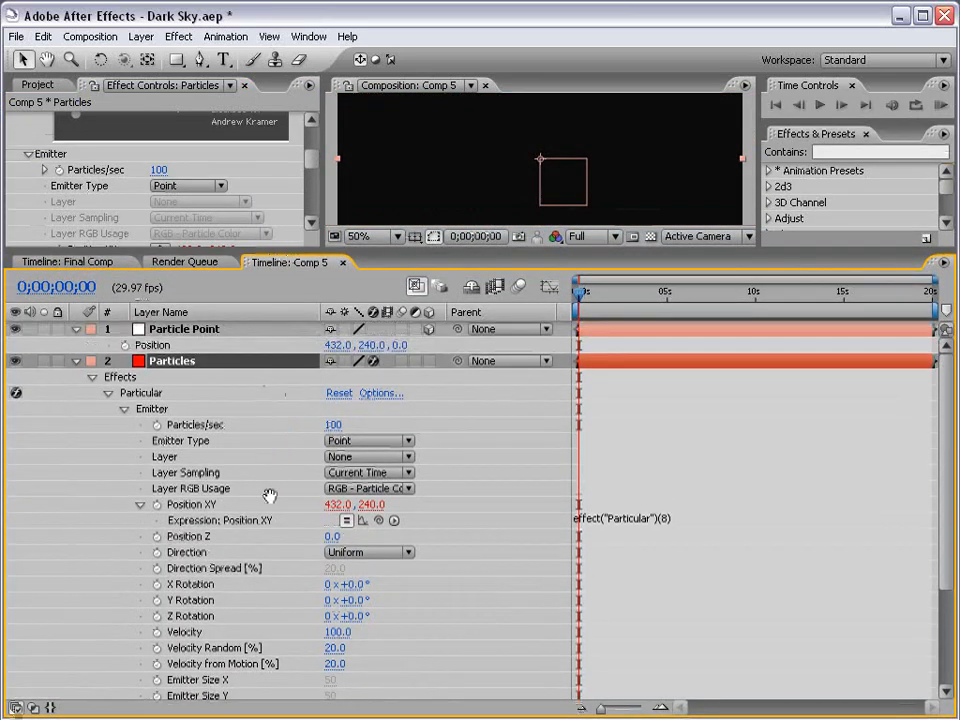
{"action": "left_click_drag", "start_coordinate": [378, 522], "coordinate": [152, 347]}
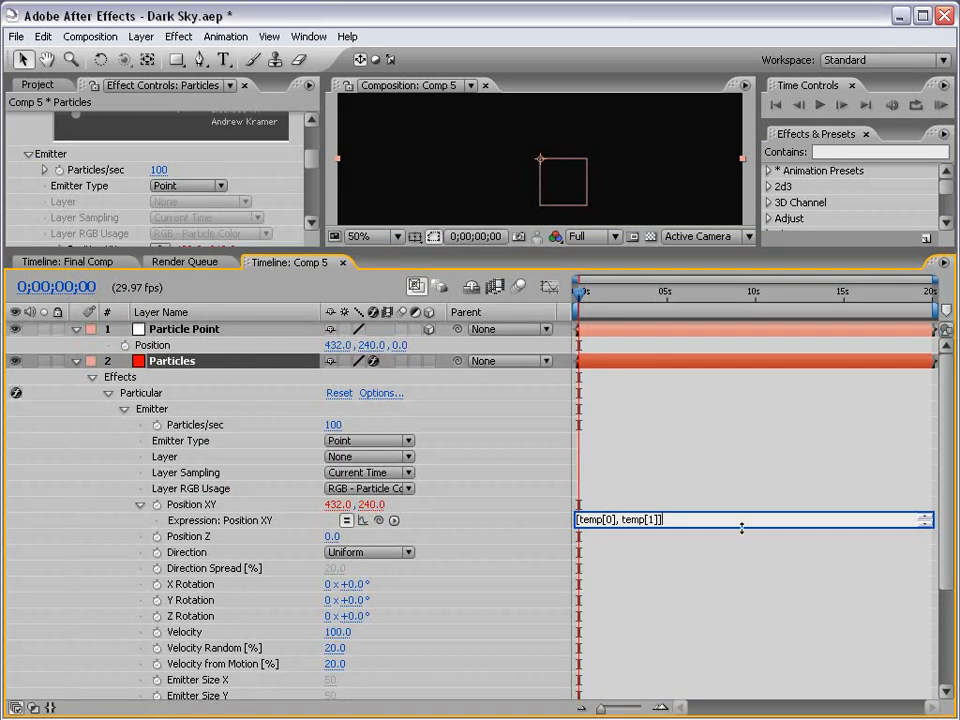
{"action": "left_click_drag", "start_coordinate": [727, 527], "coordinate": [727, 558]}
{"action": "left_click", "coordinate": [626, 506]}
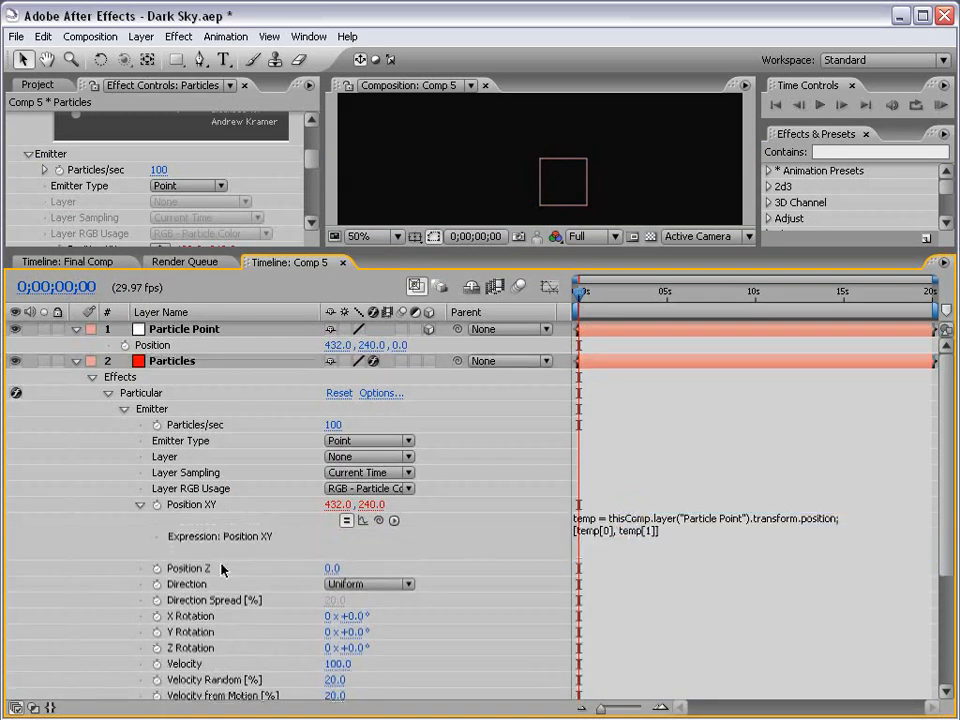
Add an expression linking Particular's Position Z to Particle Point's Position
{"action": "left_click", "coordinate": [156, 568], "text": "alt"}
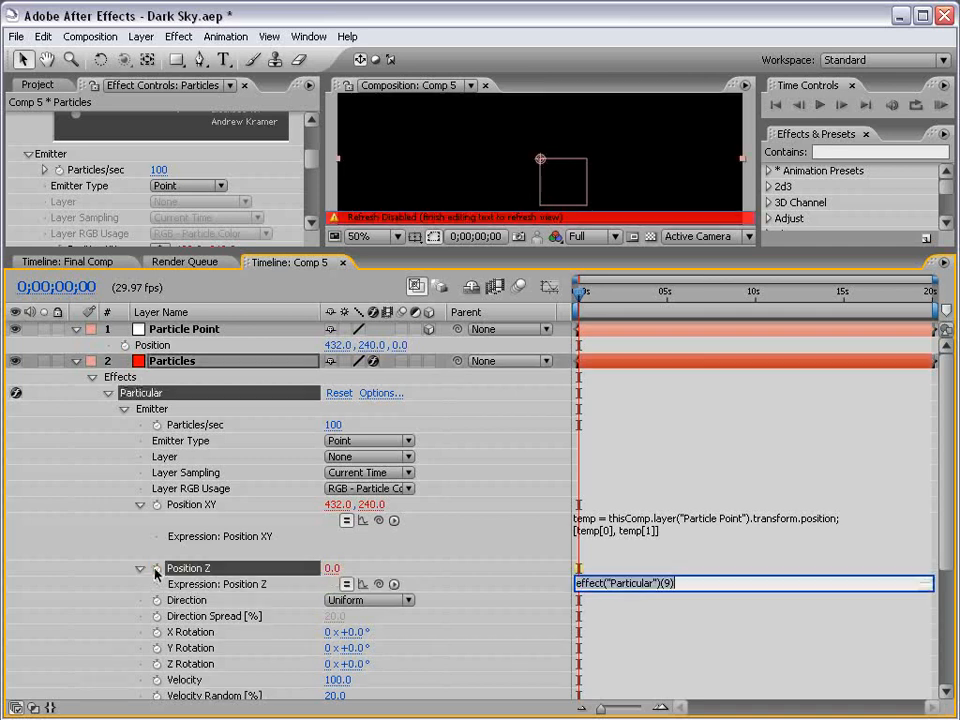
{"action": "left_click_drag", "start_coordinate": [378, 584], "coordinate": [174, 354]}
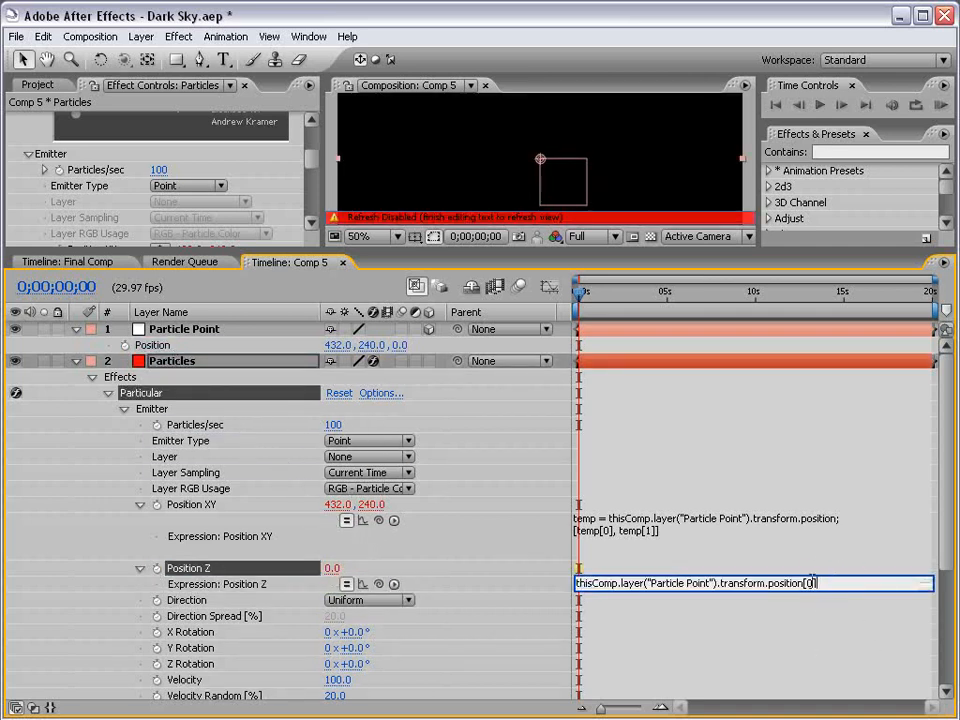
{"action": "left_click_drag", "start_coordinate": [818, 582], "coordinate": [804, 582]}
{"action": "left_click", "coordinate": [344, 190]}
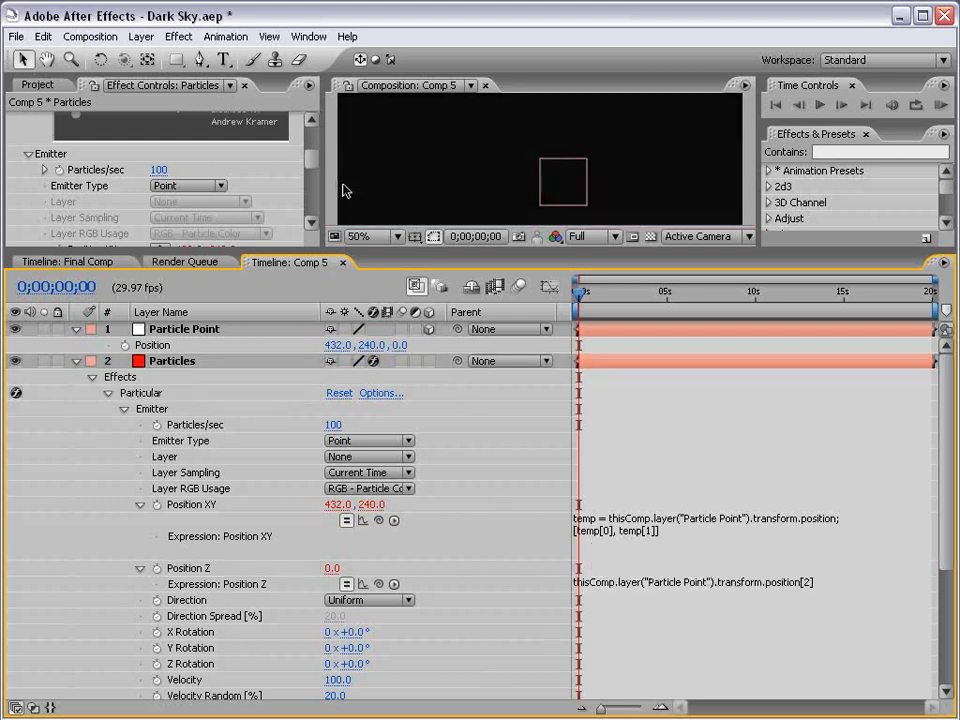
{"action": "left_click_drag", "start_coordinate": [360, 251], "coordinate": [360, 414]}
Test that particles follow a moved Particle Point, undo the move, and collapse Particles
{"action": "left_click", "coordinate": [620, 455]}
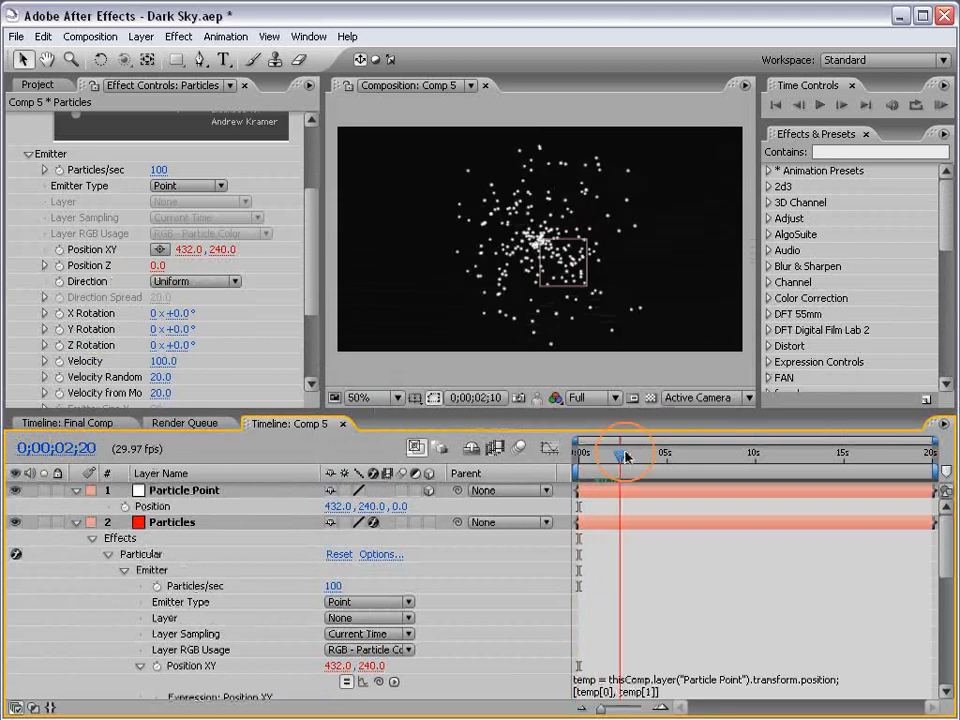
{"action": "left_click_drag", "start_coordinate": [625, 455], "coordinate": [638, 455]}
{"action": "left_click", "coordinate": [617, 490]}
{"action": "left_click_drag", "start_coordinate": [563, 238], "coordinate": [598, 270]}
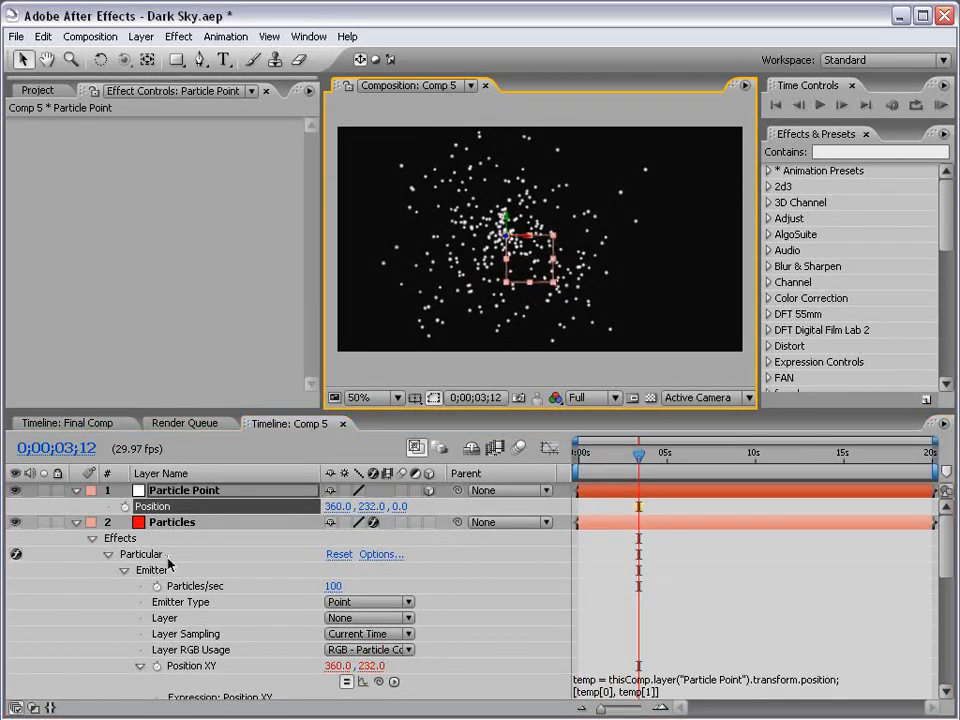
{"action": "key", "text": "ctrl+z"}
{"action": "left_click", "coordinate": [180, 491]}
{"action": "left_click", "coordinate": [76, 521]}
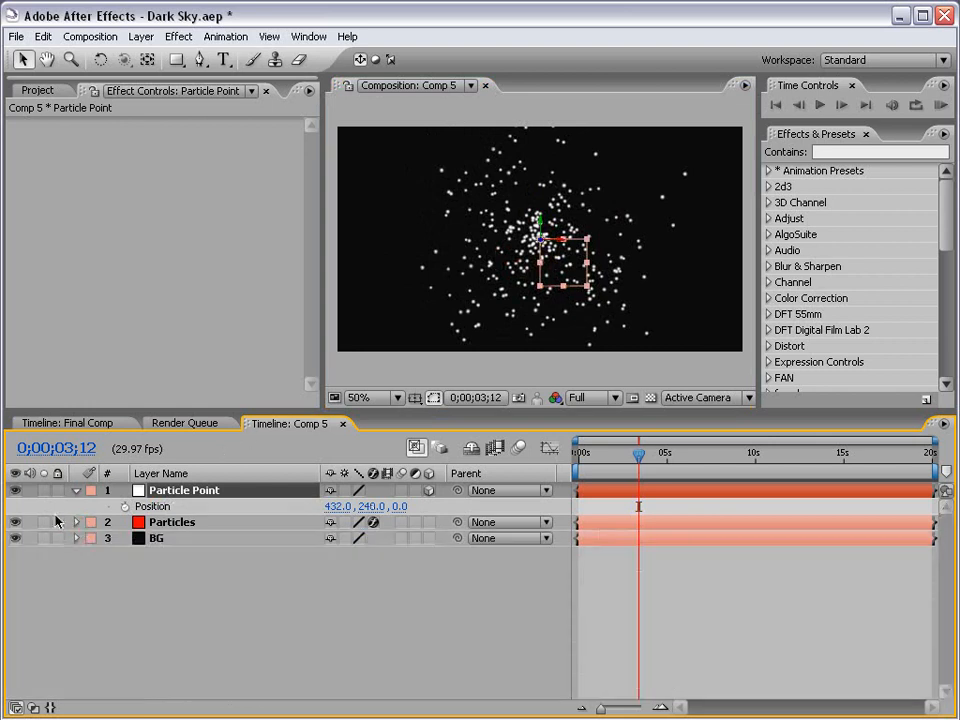
{"action": "left_click_drag", "start_coordinate": [245, 411], "coordinate": [243, 448]}
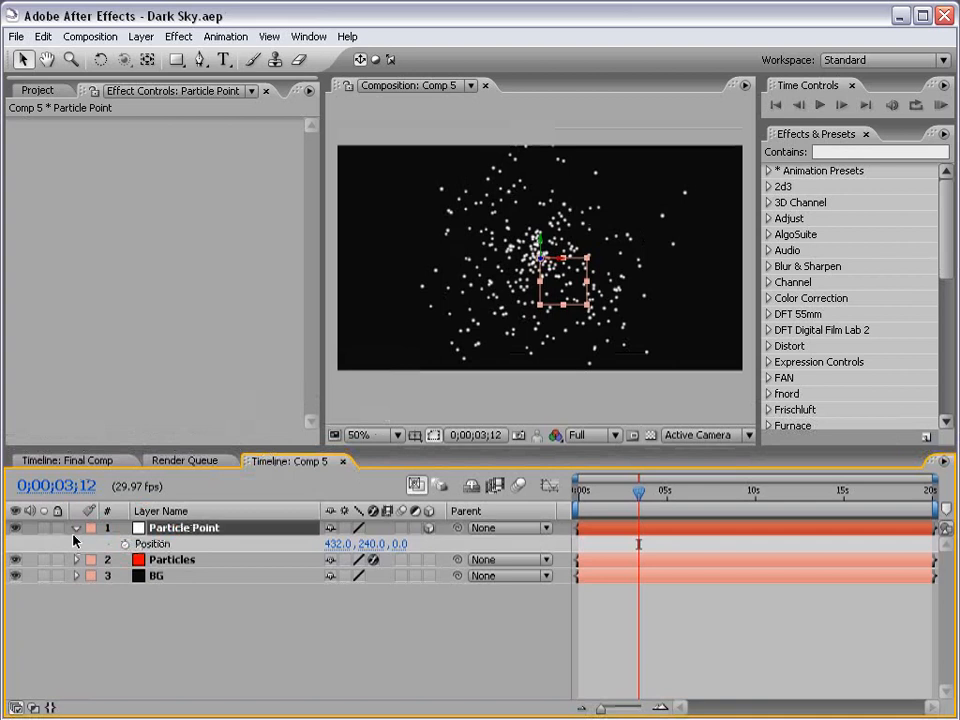
Apply the Video Copilot 3D Orbit animation preset to the Particle Point layer
{"action": "left_click", "coordinate": [769, 171]}
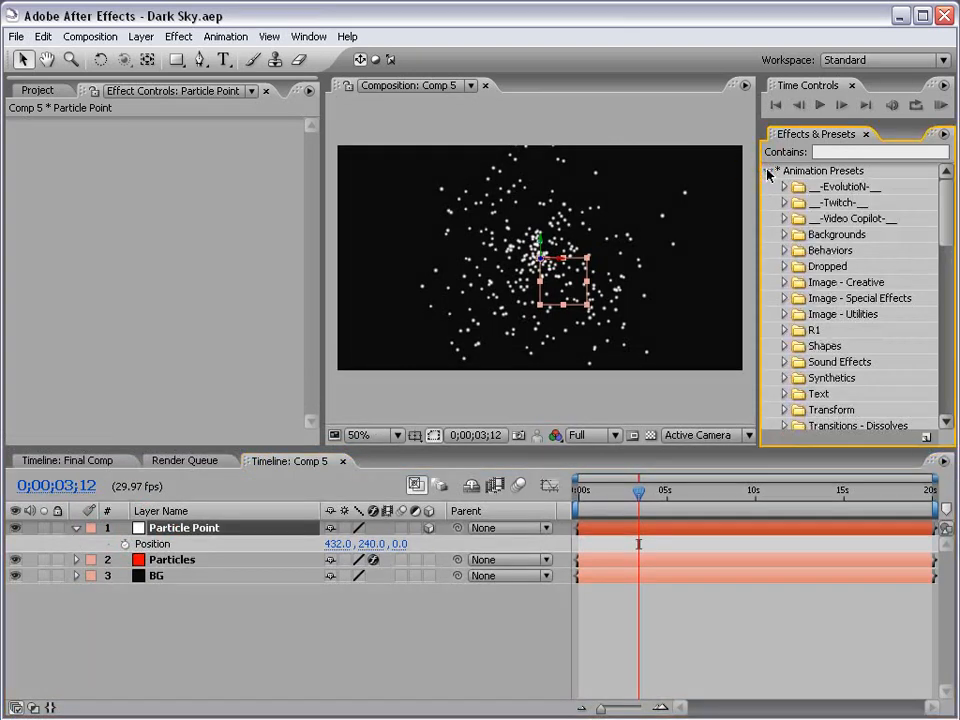
{"action": "left_click", "coordinate": [785, 218]}
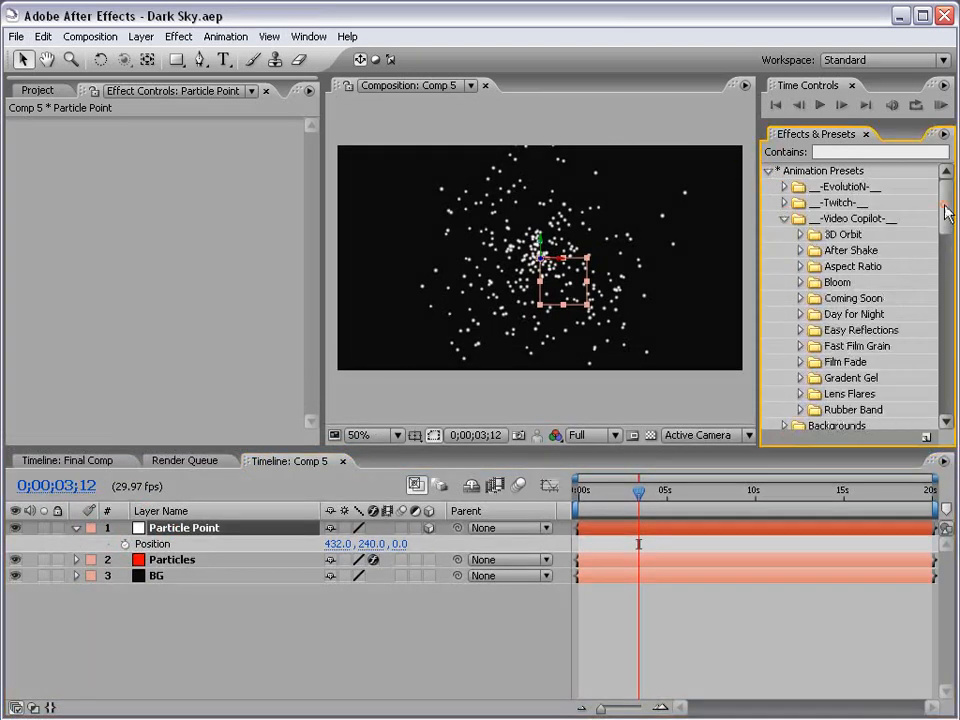
{"action": "left_click", "coordinate": [801, 235]}
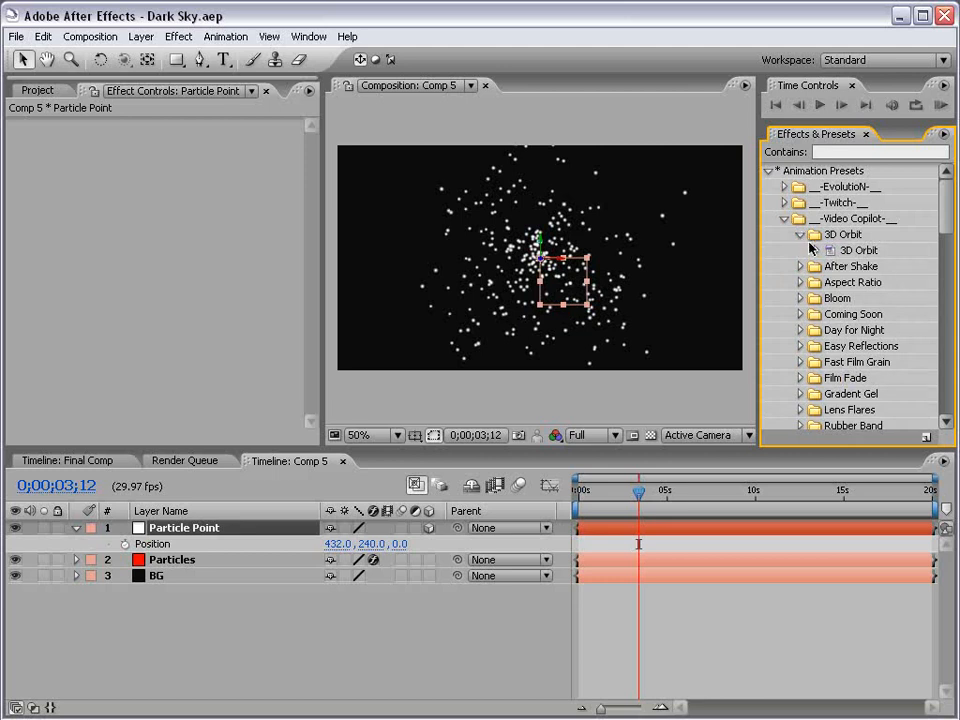
{"action": "left_click_drag", "start_coordinate": [848, 250], "coordinate": [196, 535]}
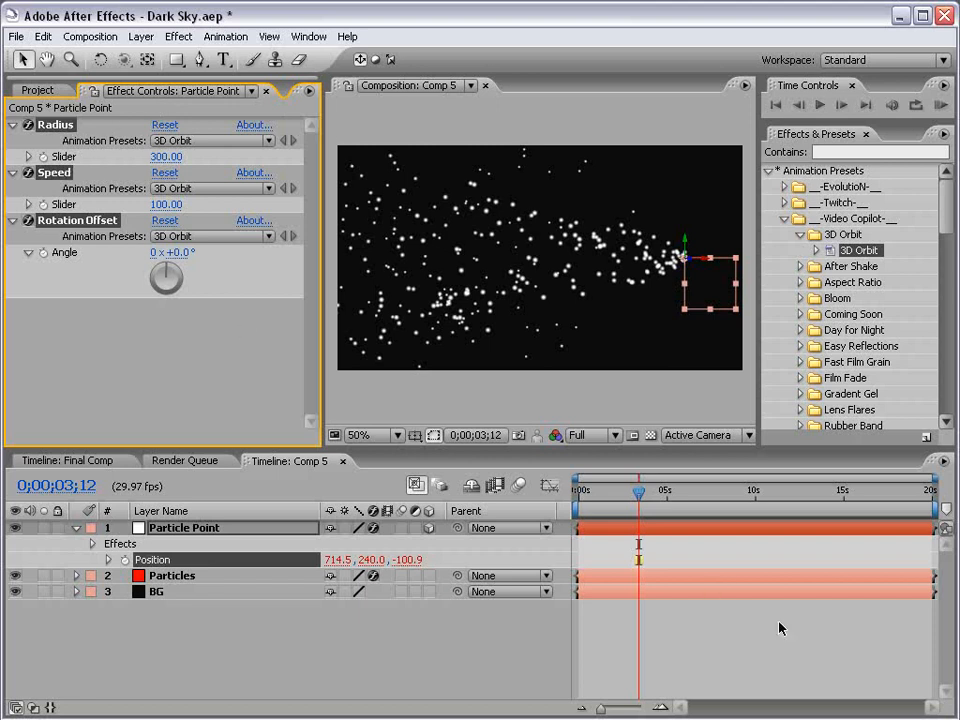
{"action": "left_click", "coordinate": [160, 311]}
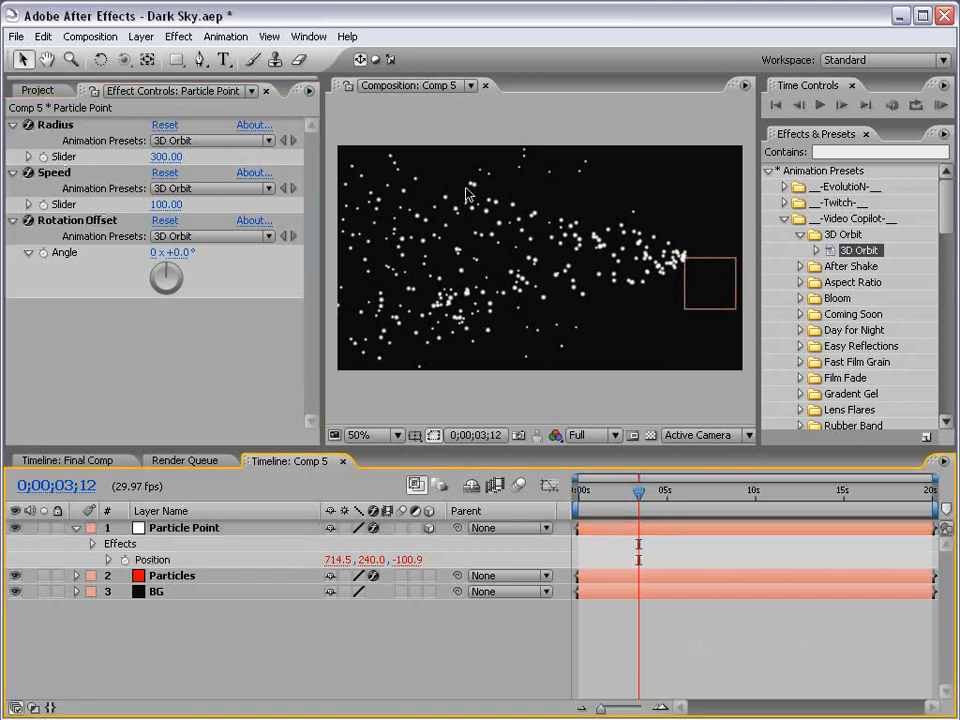
{"action": "left_click", "coordinate": [722, 444]}
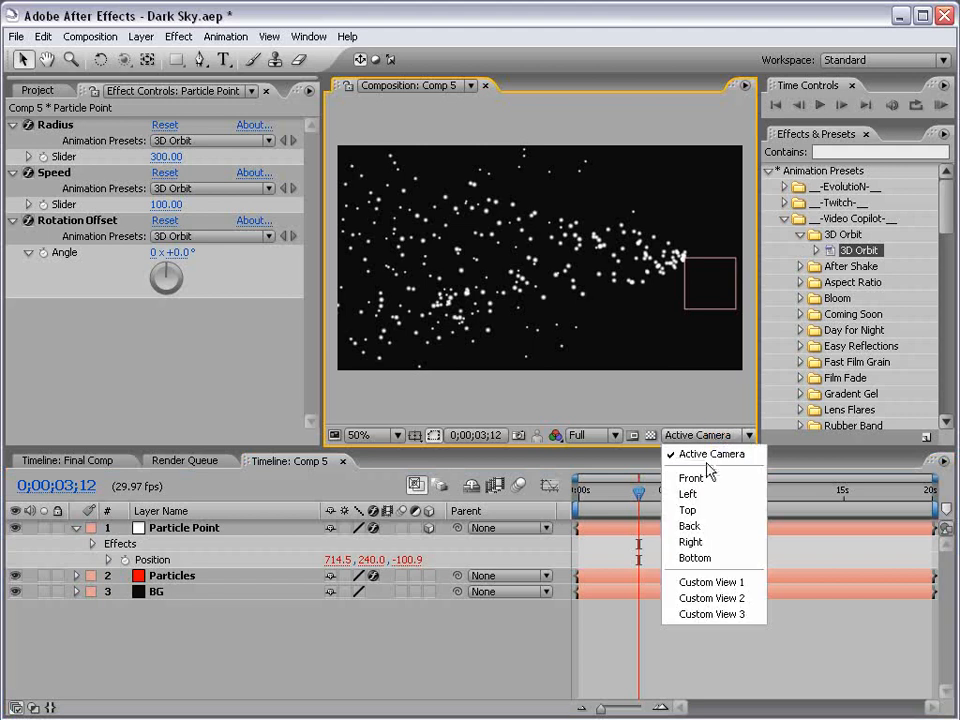
In Top view, reveal Particle Point's orbit expression and path, adjust the radius, and preview
{"action": "left_click", "coordinate": [692, 510]}
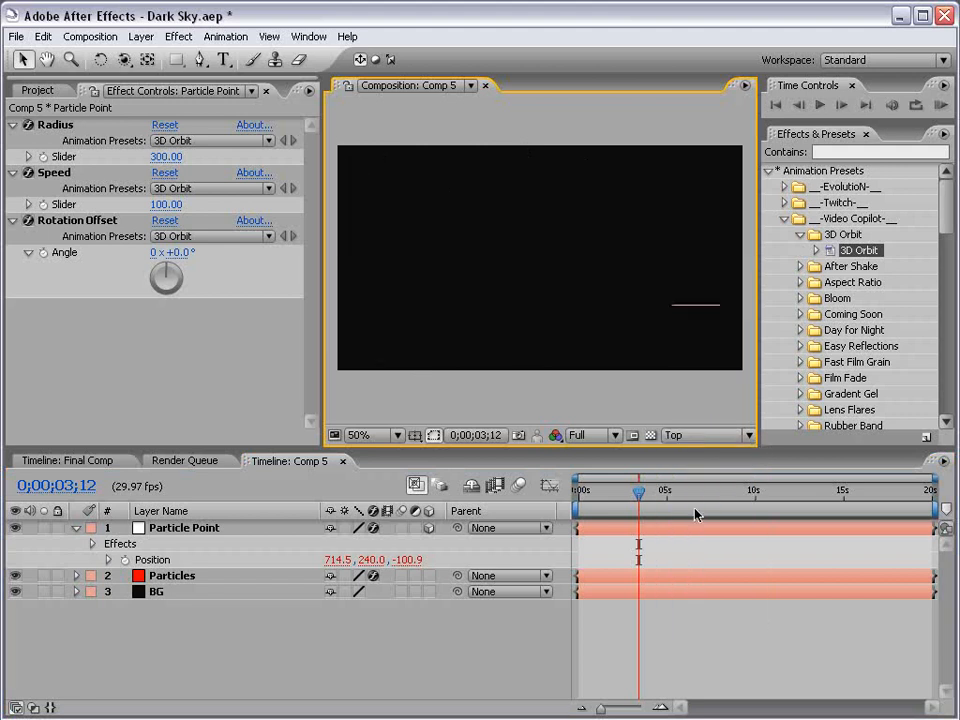
{"action": "left_click", "coordinate": [163, 533]}
{"action": "left_click", "coordinate": [152, 560]}
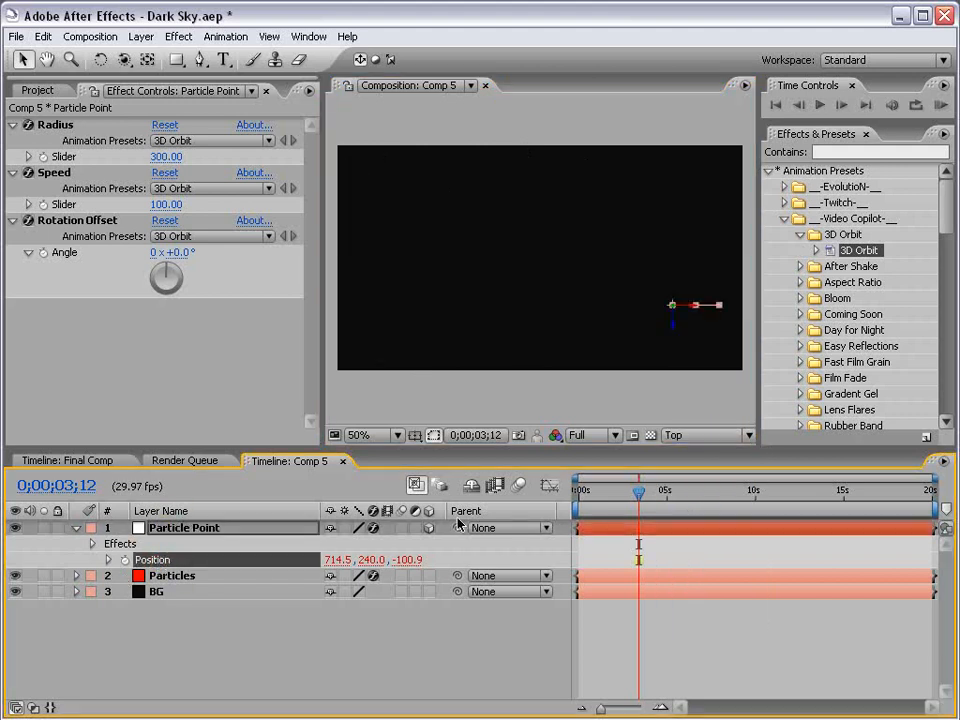
{"action": "left_click", "coordinate": [108, 561]}
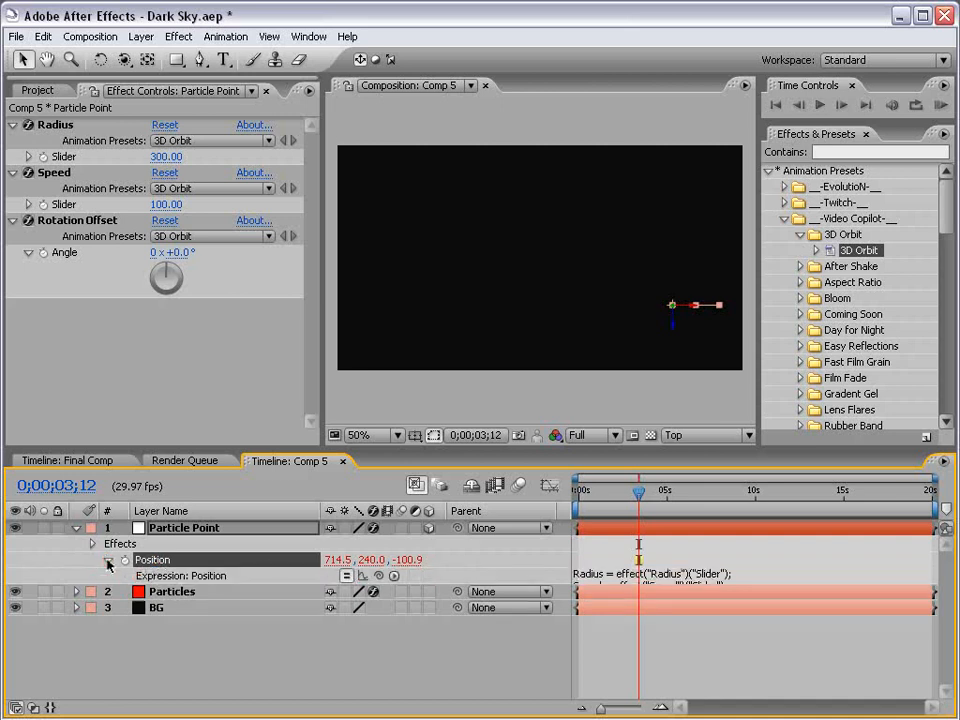
{"action": "left_click", "coordinate": [363, 577]}
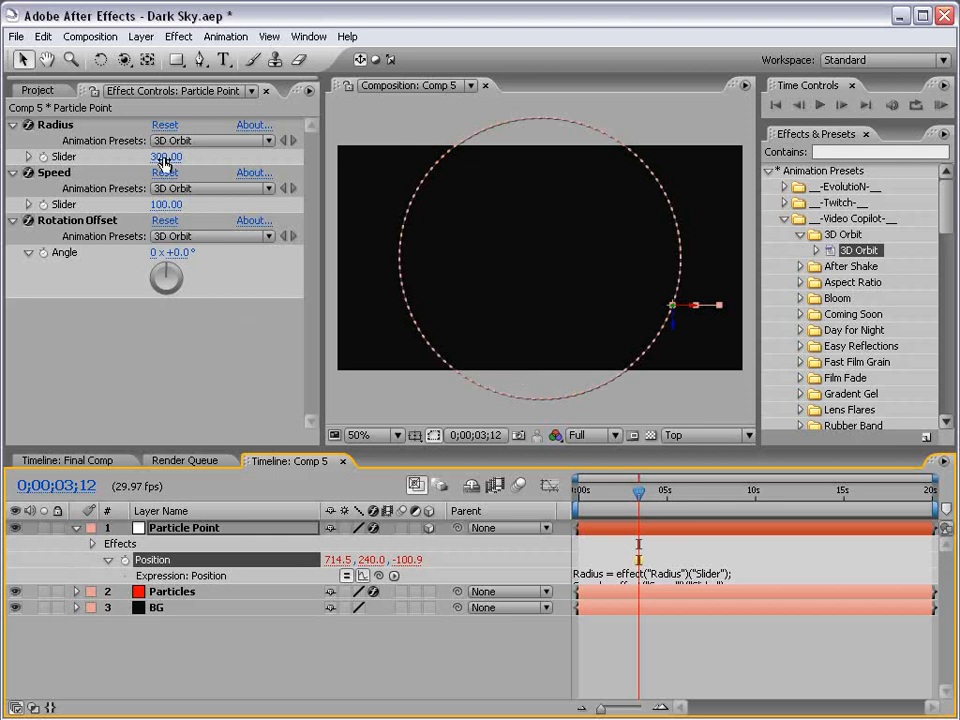
{"action": "left_click_drag", "start_coordinate": [166, 156], "coordinate": [204, 188]}
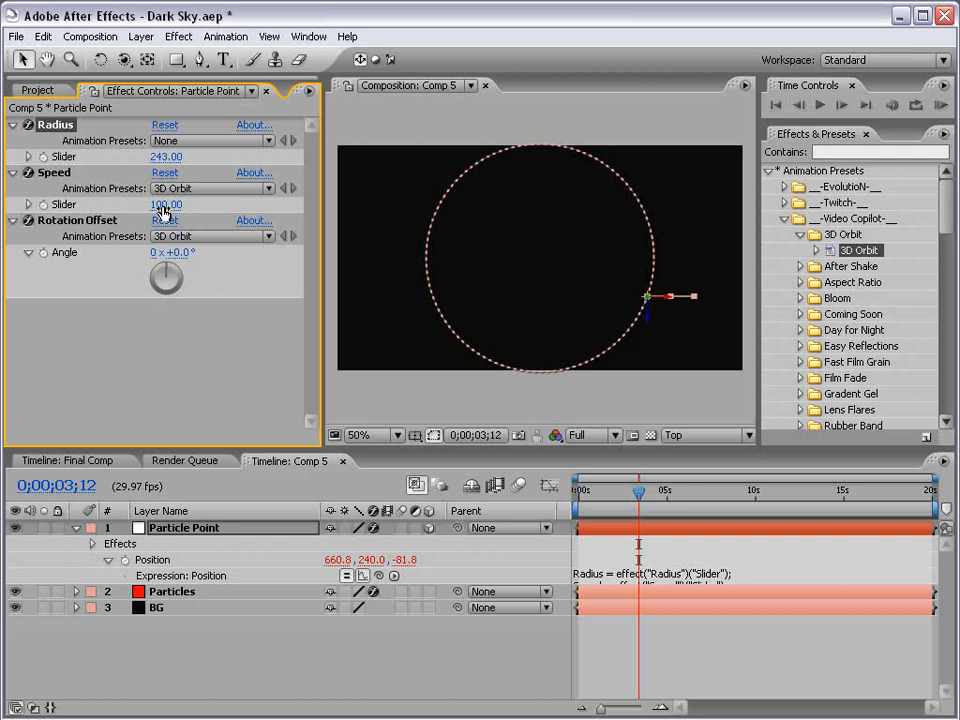
{"action": "left_click_drag", "start_coordinate": [580, 490], "coordinate": [782, 497]}
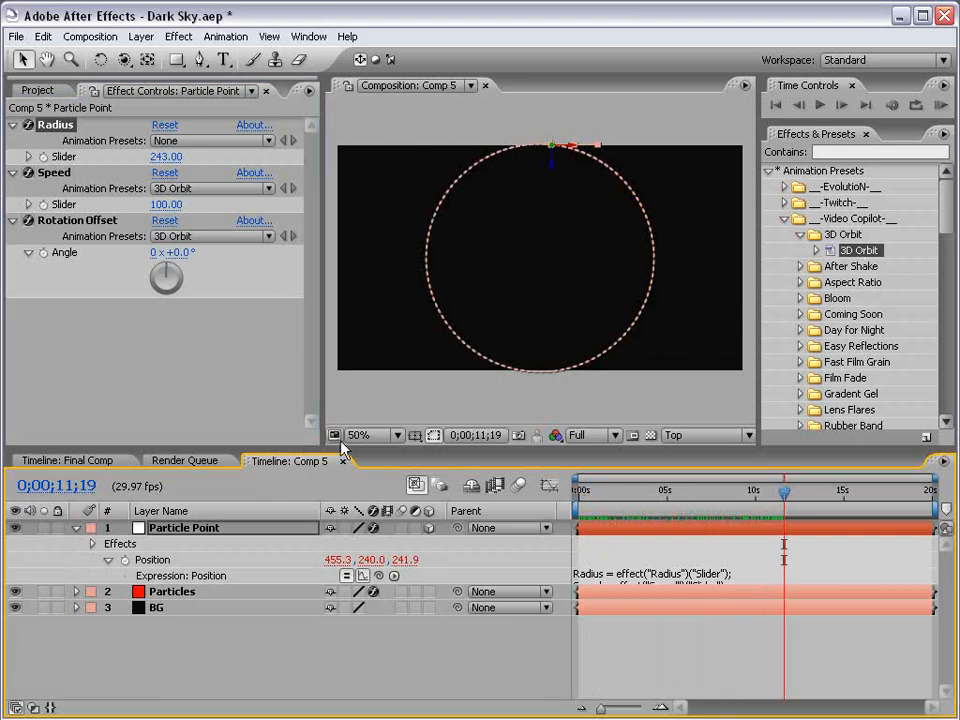
Save the project, return to frame 0, and view at Full resolution through Active Camera
{"action": "key", "text": "ctrl+s"}
{"action": "left_click_drag", "start_coordinate": [601, 494], "coordinate": [568, 497]}
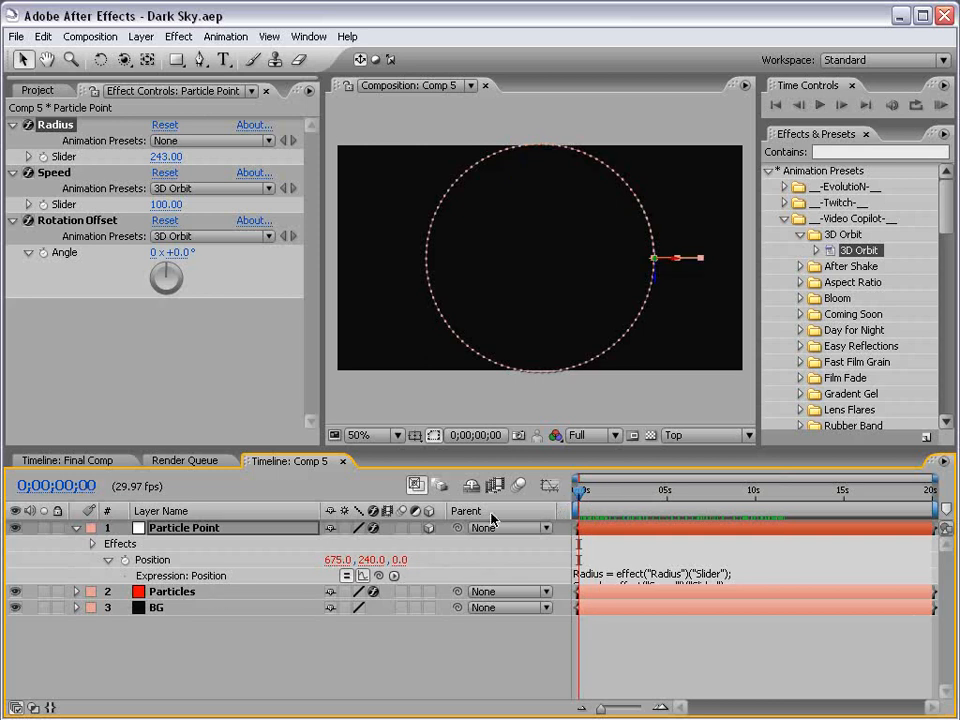
{"action": "left_click", "coordinate": [595, 435]}
{"action": "left_click", "coordinate": [591, 453]}
{"action": "left_click", "coordinate": [700, 435]}
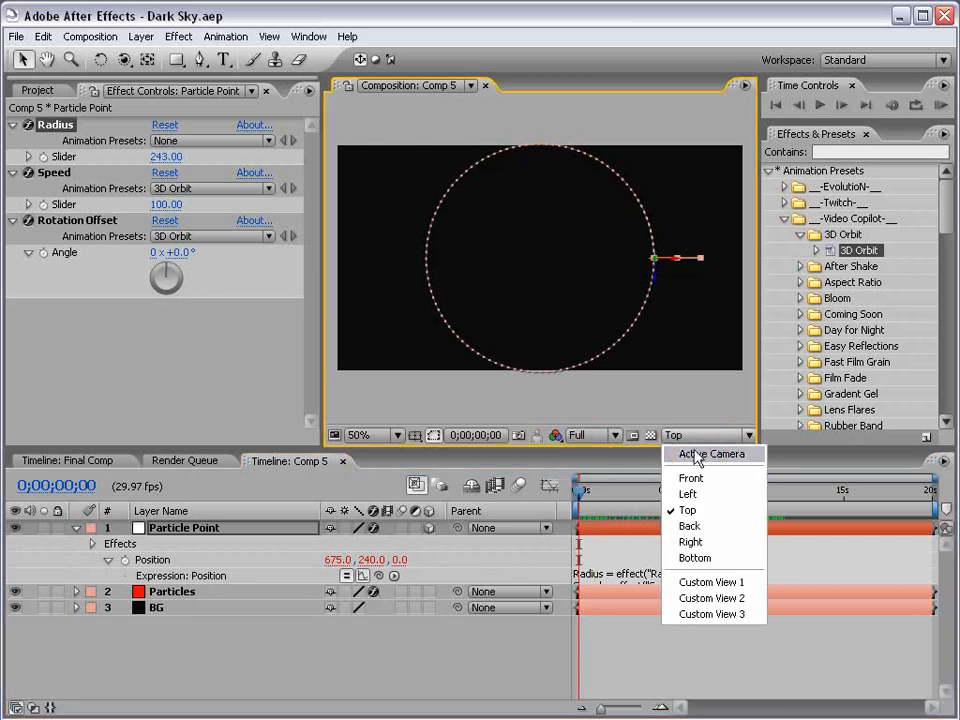
{"action": "left_click", "coordinate": [695, 456]}
{"action": "left_click", "coordinate": [623, 665]}
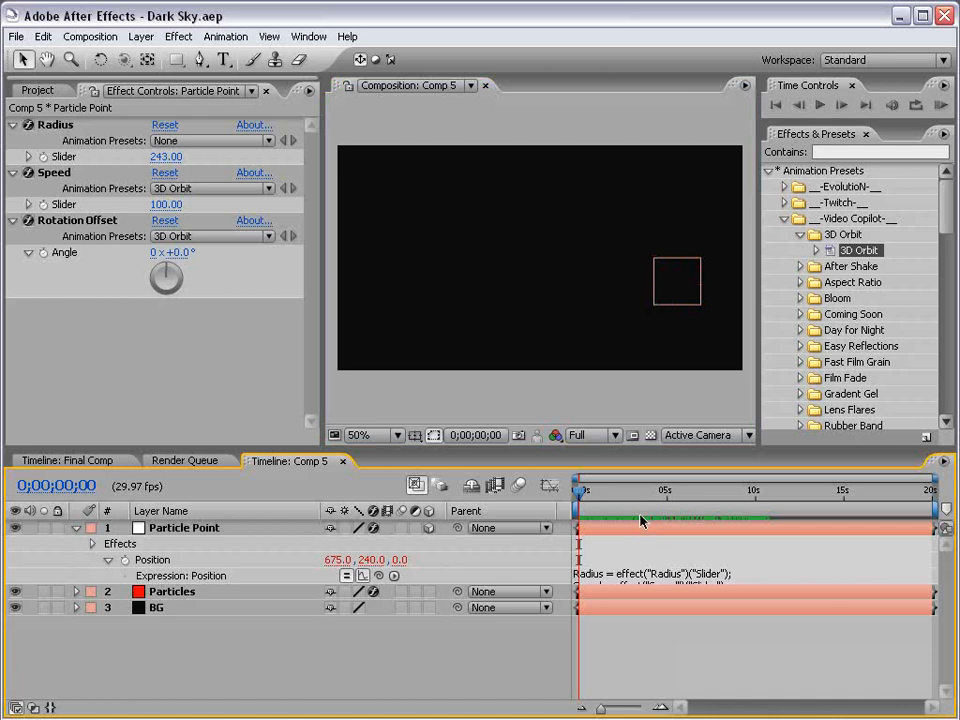
Set Particular's Velocity, Velocity Random and Velocity from Motion all to 0
{"action": "left_click_drag", "start_coordinate": [579, 493], "coordinate": [761, 489]}
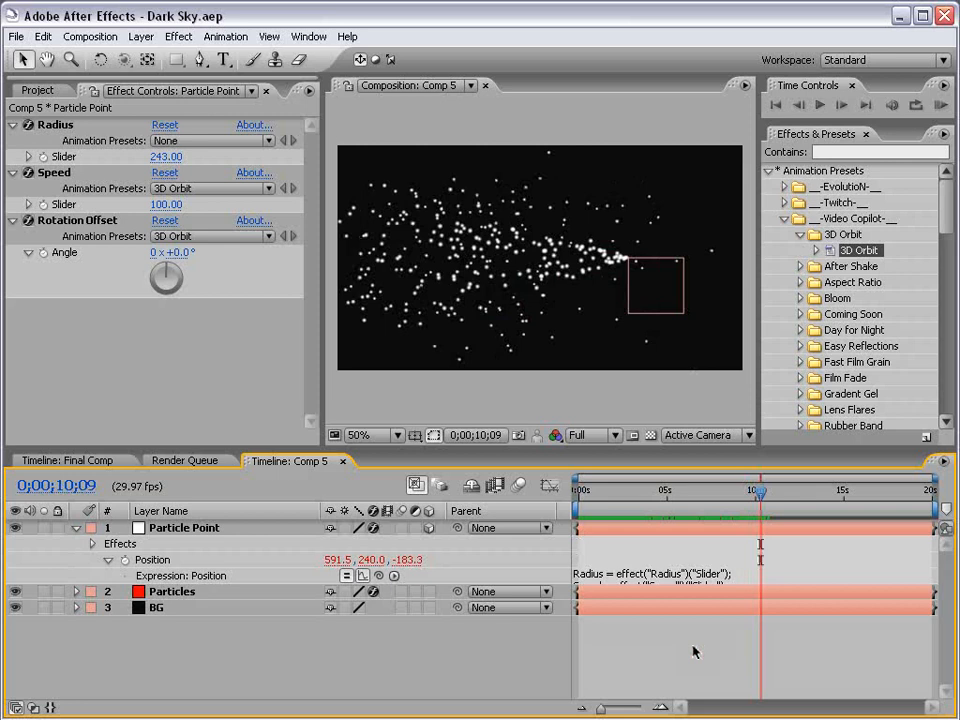
{"action": "left_click", "coordinate": [158, 598]}
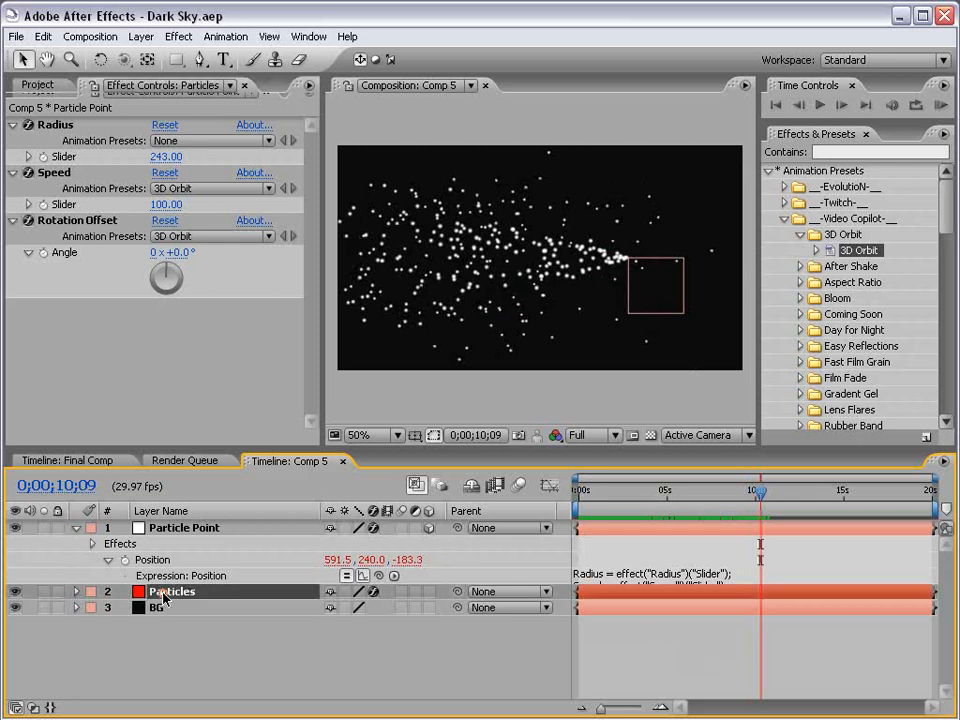
{"action": "left_click_drag", "start_coordinate": [313, 196], "coordinate": [315, 253]}
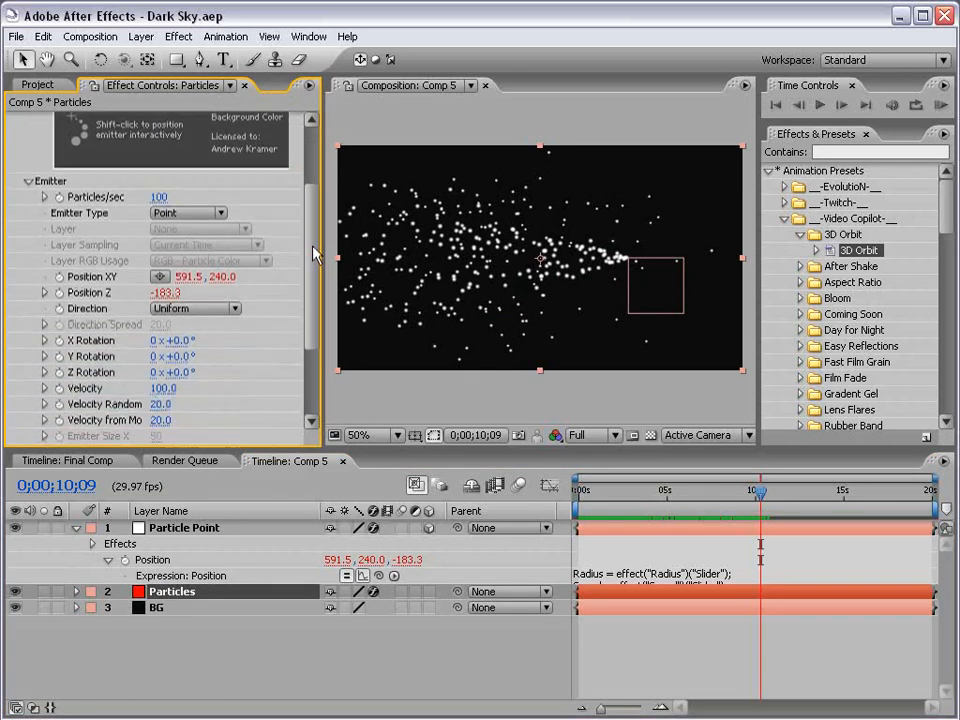
{"action": "left_click", "coordinate": [165, 388]}
{"action": "type", "text": "0"}
{"action": "left_click", "coordinate": [162, 405]}
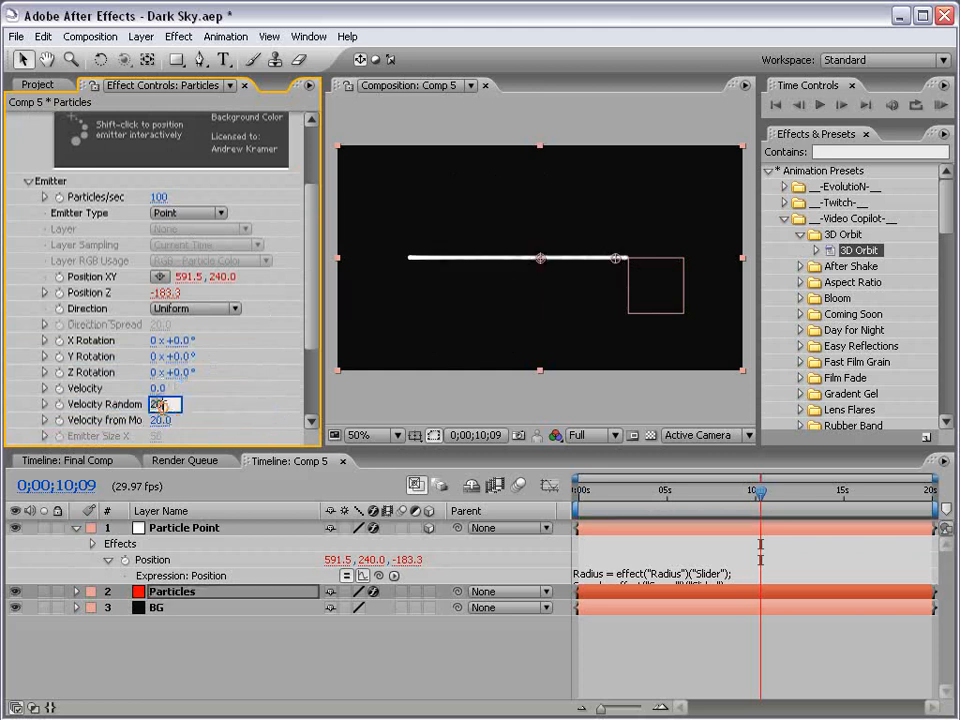
{"action": "type", "text": "0"}
{"action": "left_click", "coordinate": [161, 421]}
{"action": "type", "text": "0"}
{"action": "left_click", "coordinate": [189, 419]}
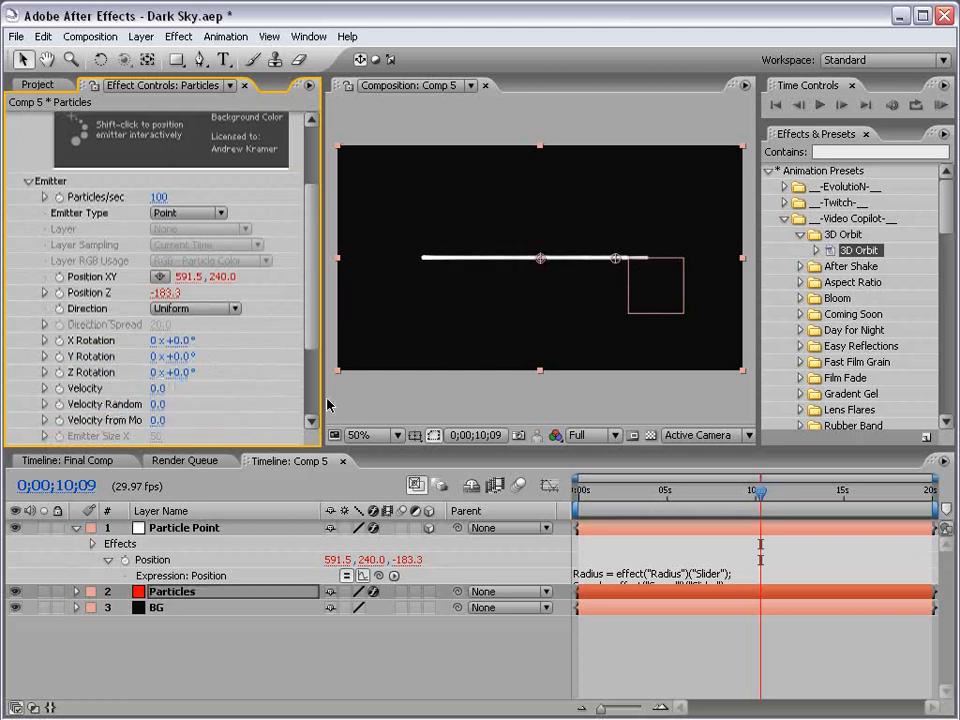
{"action": "left_click_drag", "start_coordinate": [320, 392], "coordinate": [295, 389]}
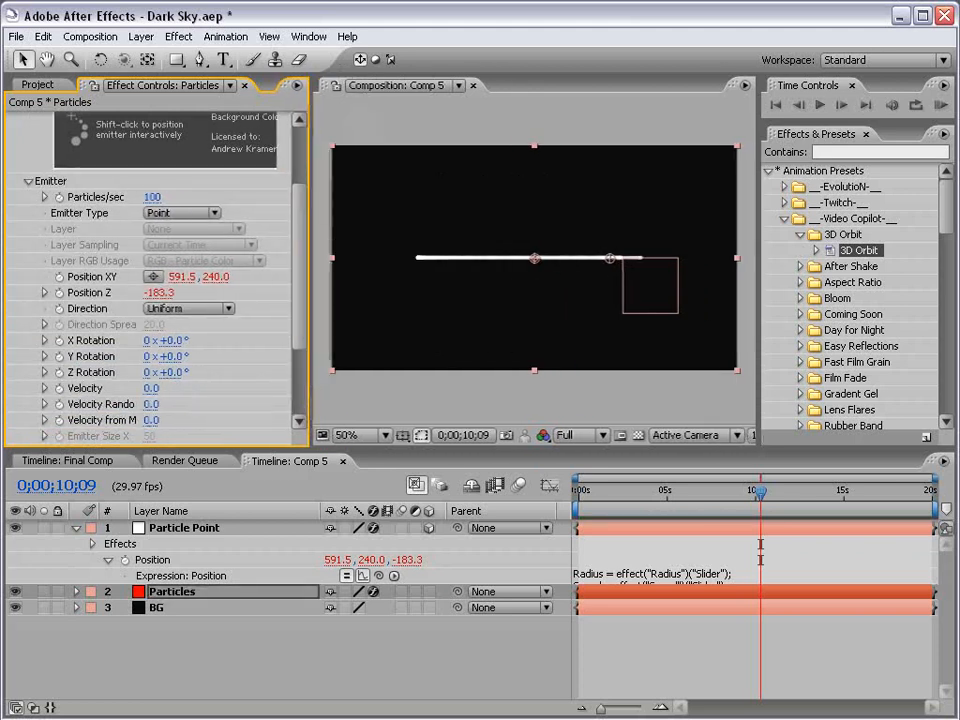
{"action": "left_click", "coordinate": [536, 343]}
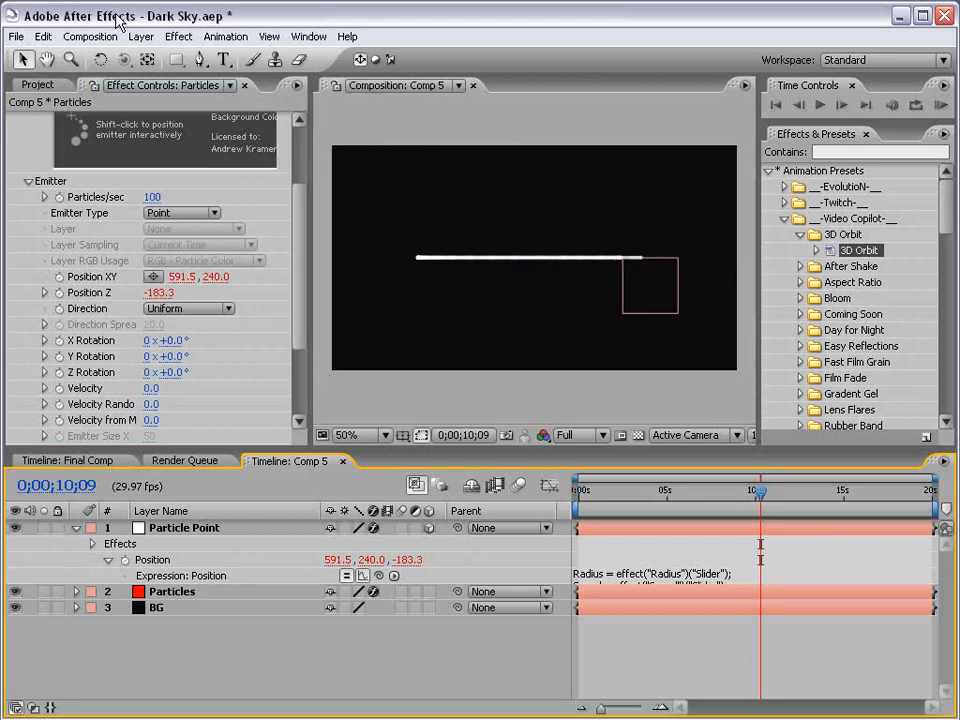
Add a new camera using the 15mm lens preset
{"action": "left_click", "coordinate": [141, 36]}
{"action": "mouse_move", "coordinate": [150, 58]}
{"action": "left_click", "coordinate": [407, 101]}
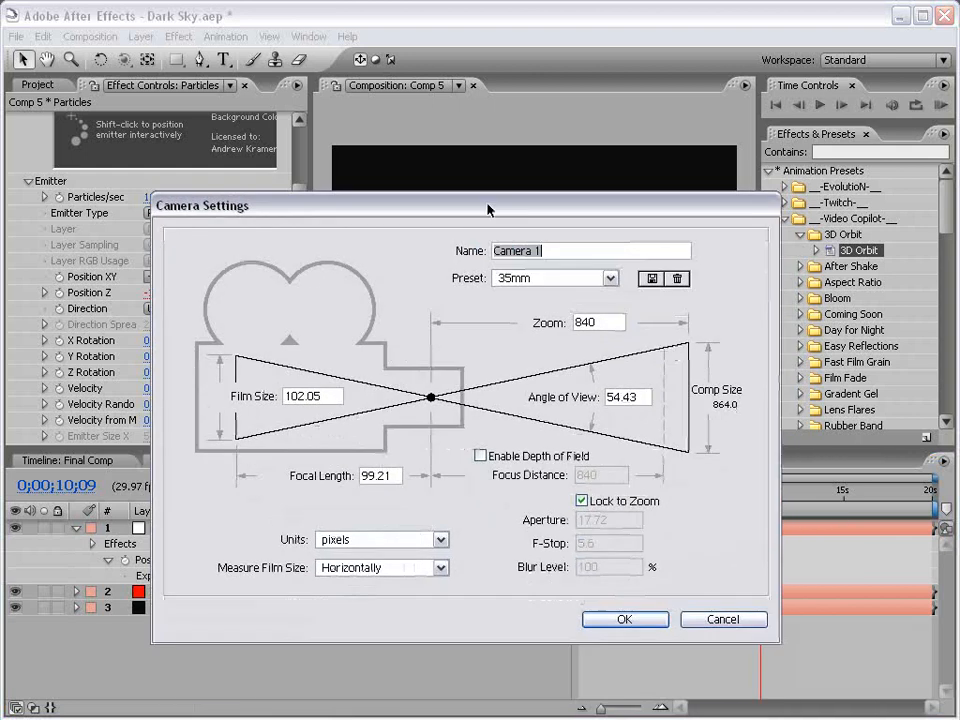
{"action": "left_click", "coordinate": [548, 278]}
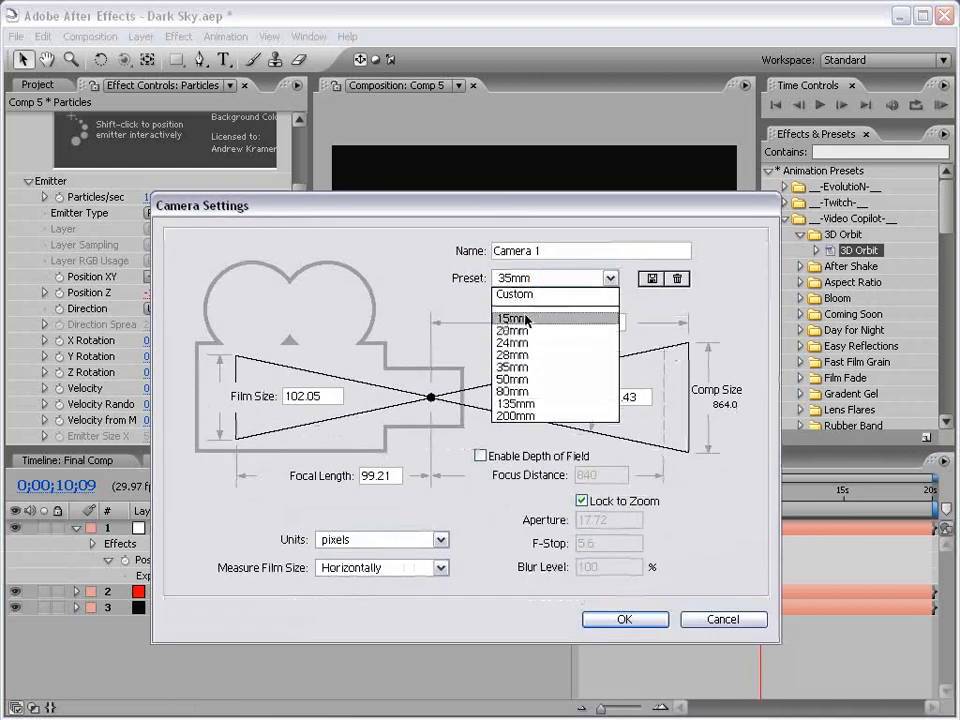
{"action": "left_click", "coordinate": [526, 322]}
{"action": "left_click", "coordinate": [628, 620]}
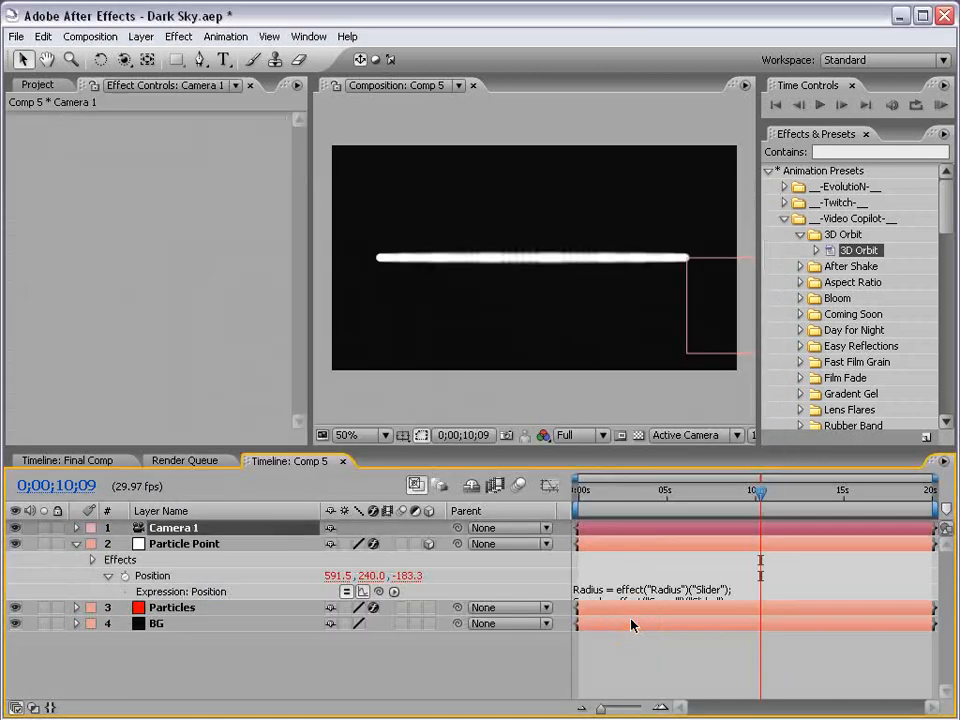
Orbit the camera to tilt the trail into an elliptical ring, preview, and save
{"action": "left_click", "coordinate": [123, 59]}
{"action": "left_click_drag", "start_coordinate": [549, 228], "coordinate": [544, 249]}
{"action": "key", "text": "v"}
{"action": "left_click_drag", "start_coordinate": [632, 491], "coordinate": [757, 491]}
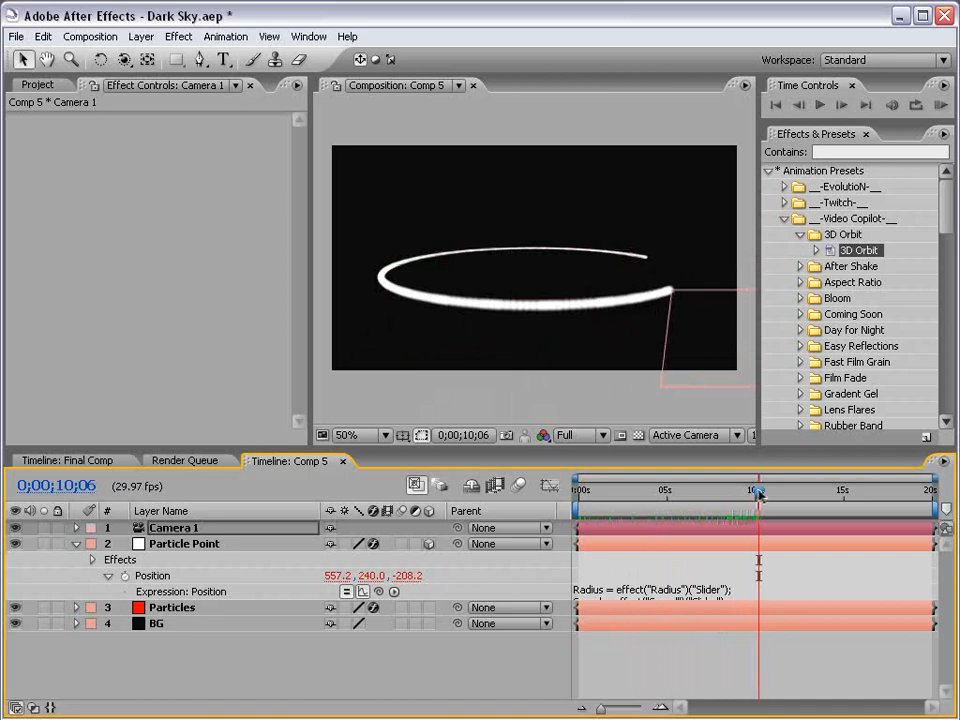
{"action": "key", "text": "ctrl+s"}
Append + wiggle(8,140)-value to Particle Point's Position expression and preview the wandering trail
{"action": "left_click", "coordinate": [196, 545]}
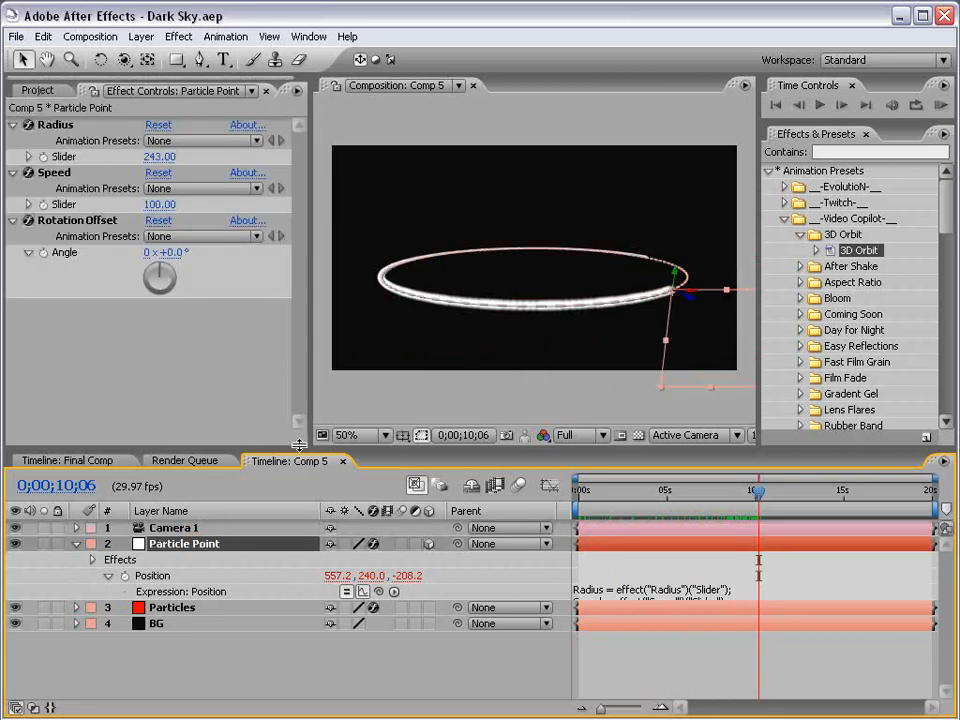
{"action": "left_click_drag", "start_coordinate": [296, 446], "coordinate": [296, 419]}
{"action": "left_click_drag", "start_coordinate": [614, 460], "coordinate": [701, 462]}
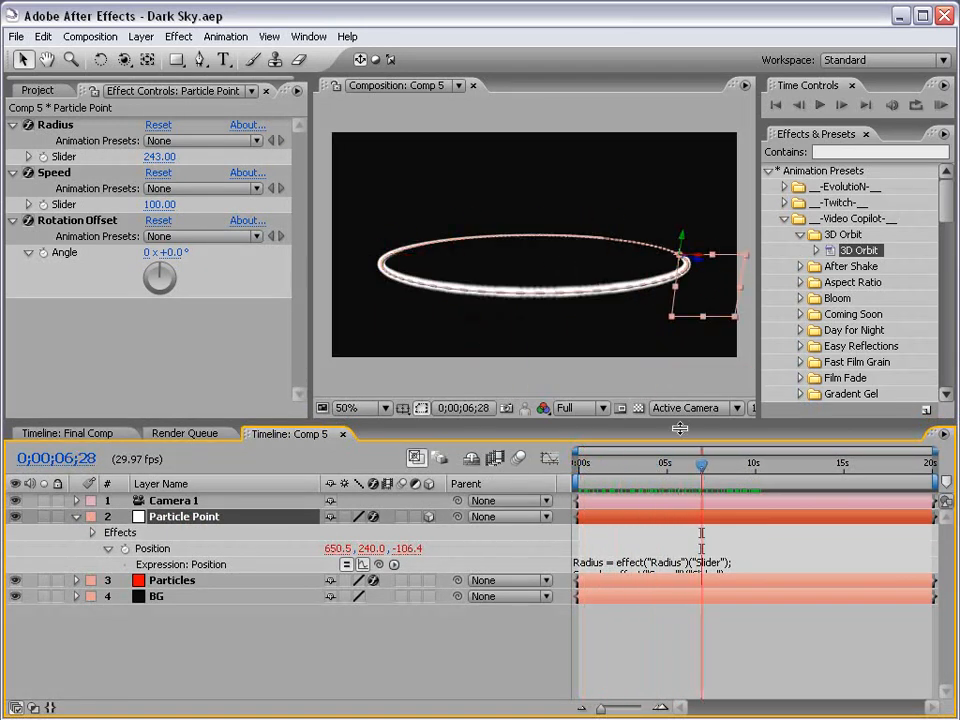
{"action": "left_click", "coordinate": [790, 557]}
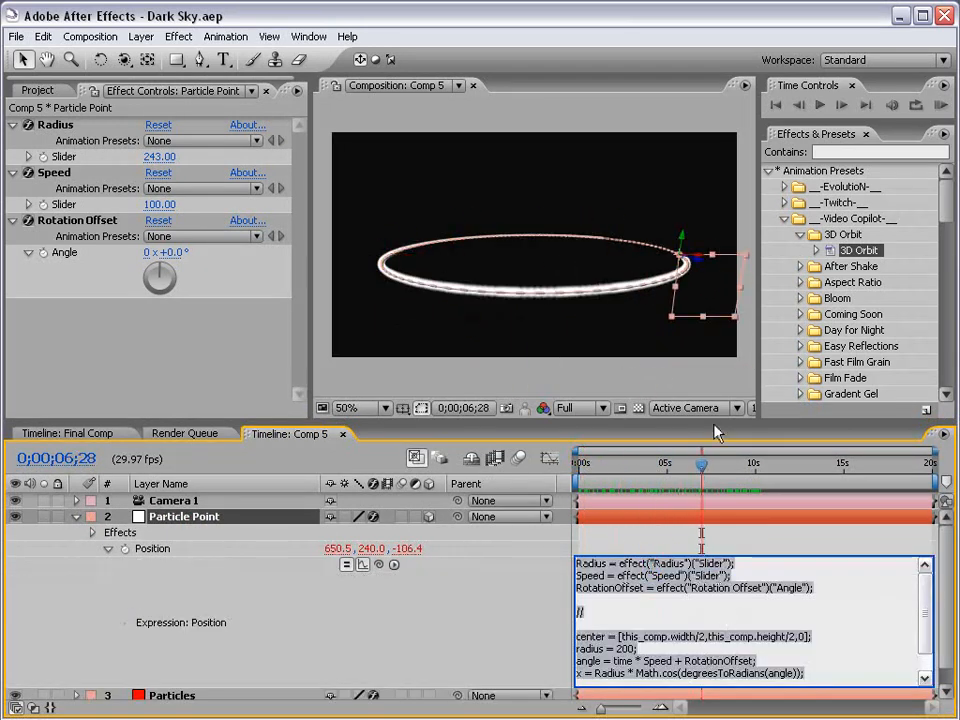
{"action": "left_click_drag", "start_coordinate": [715, 421], "coordinate": [715, 327]}
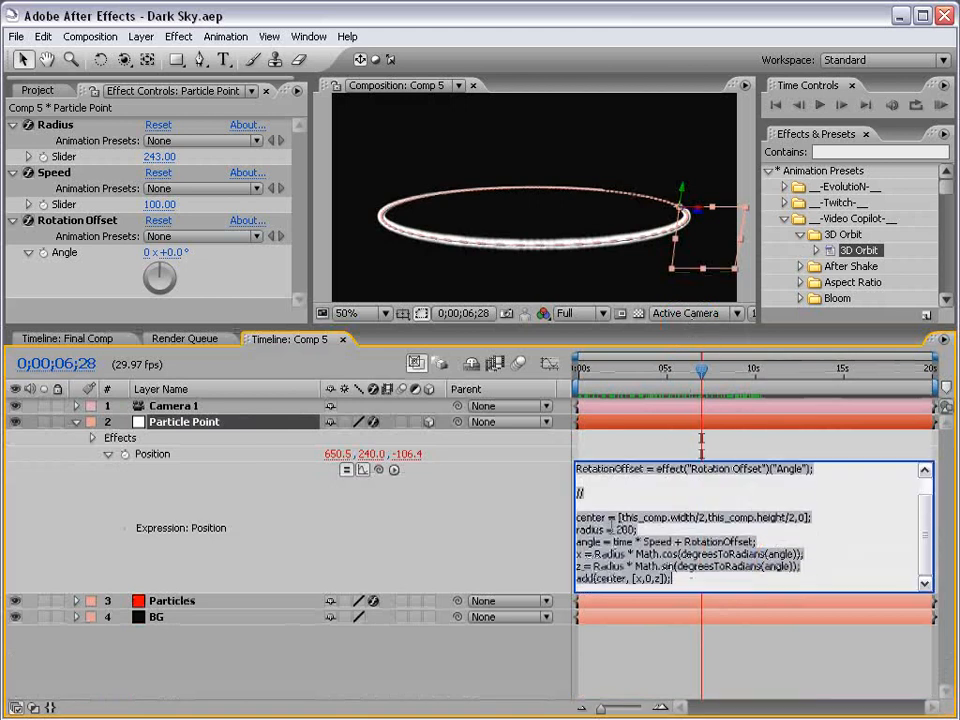
{"action": "left_click", "coordinate": [612, 527]}
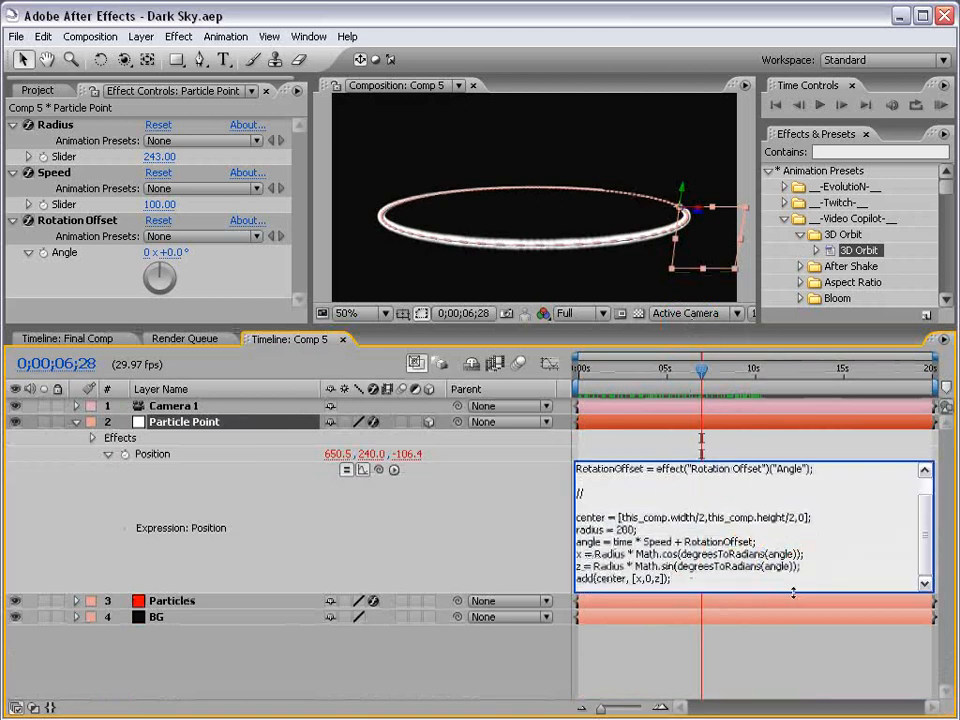
{"action": "left_click_drag", "start_coordinate": [793, 593], "coordinate": [705, 637]}
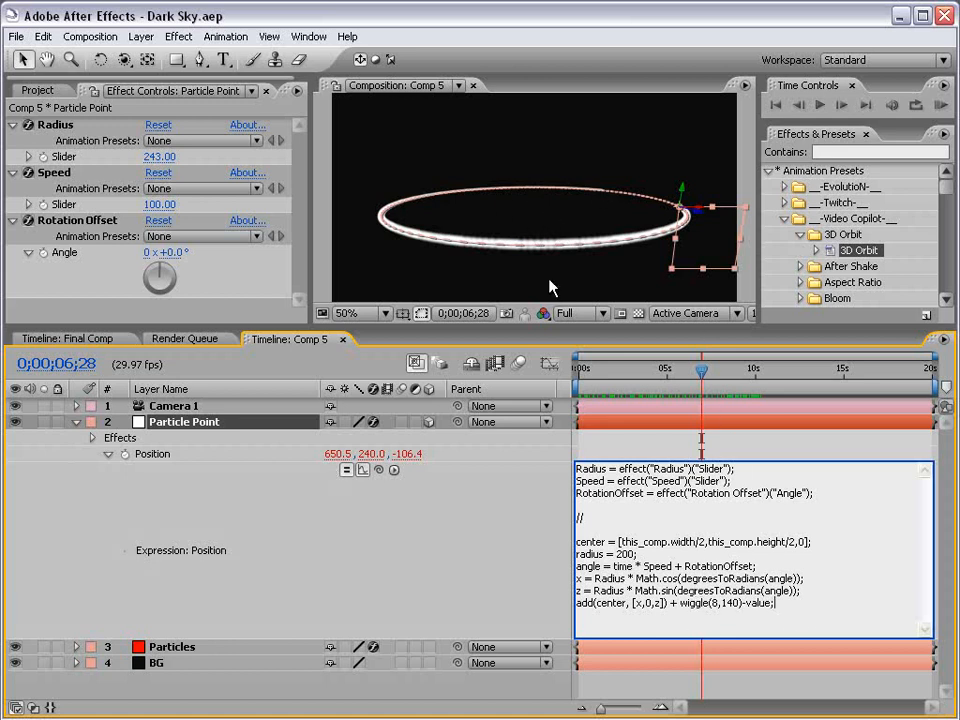
{"action": "left_click", "coordinate": [597, 452]}
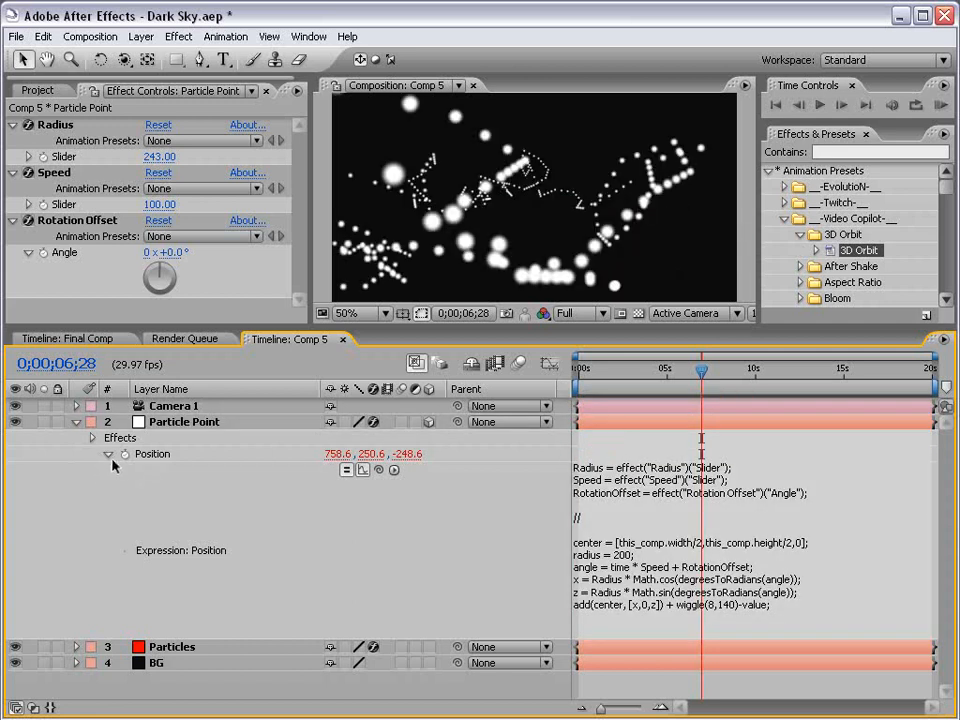
{"action": "left_click", "coordinate": [107, 456]}
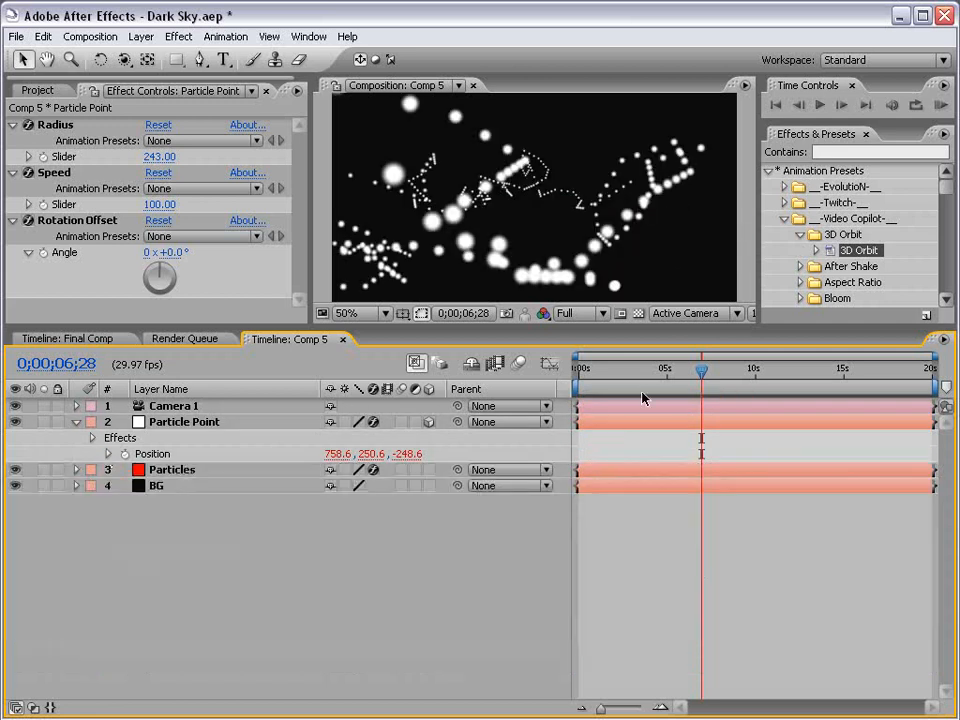
{"action": "mouse_move", "coordinate": [643, 370]}
{"action": "left_mouse_down"}
{"action": "mouse_move", "coordinate": [579, 370]}
{"action": "mouse_move", "coordinate": [719, 370]}
{"action": "mouse_move", "coordinate": [656, 370]}
{"action": "left_mouse_up"}
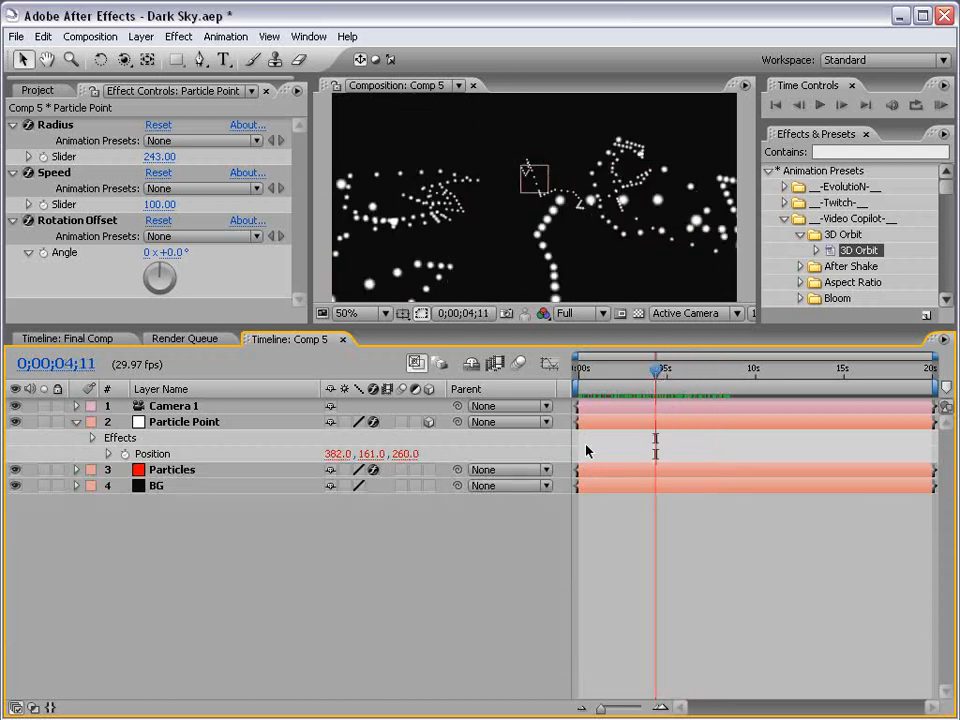
{"action": "left_click", "coordinate": [178, 470]}
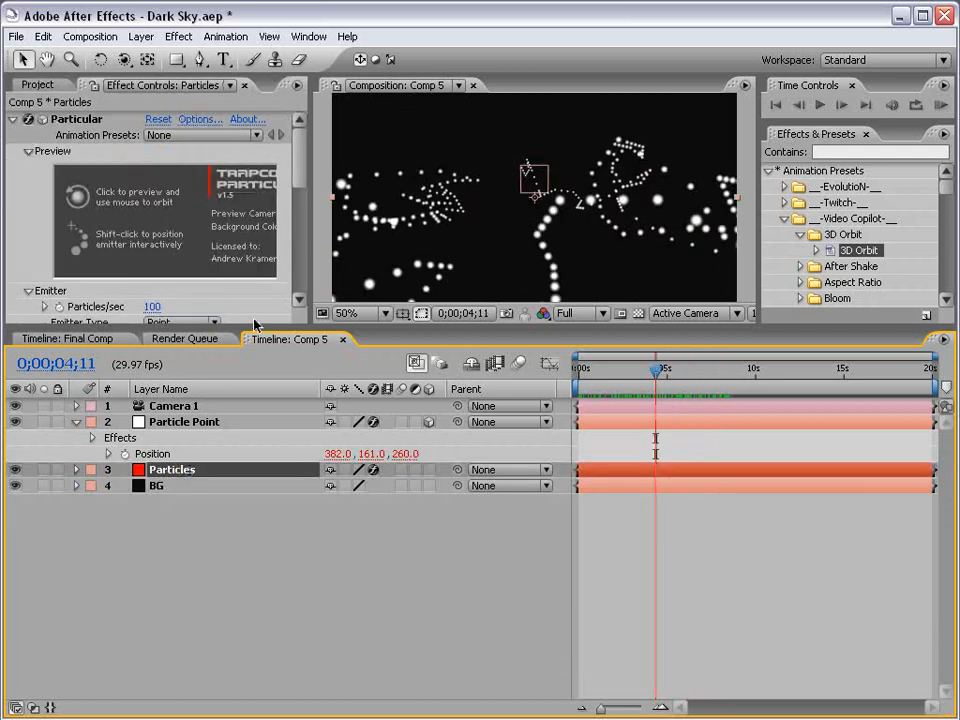
Set Particular's Particles/sec to 2000
{"action": "left_click_drag", "start_coordinate": [255, 322], "coordinate": [255, 468]}
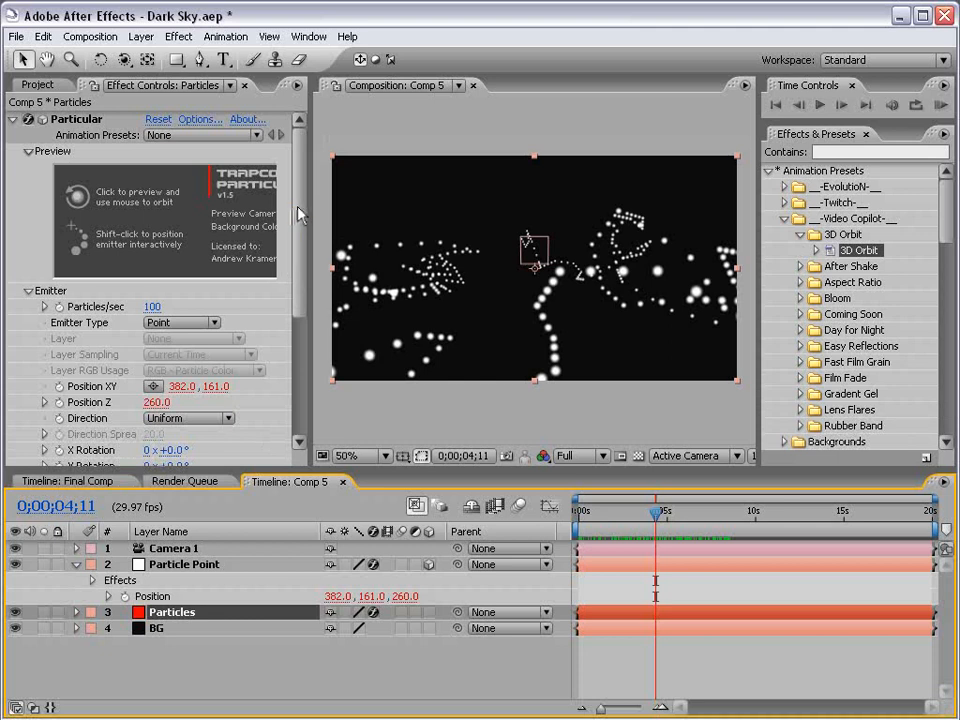
{"action": "scroll", "coordinate": [223, 154], "scroll_direction": "down", "scroll_amount": 1}
{"action": "left_click", "coordinate": [152, 289]}
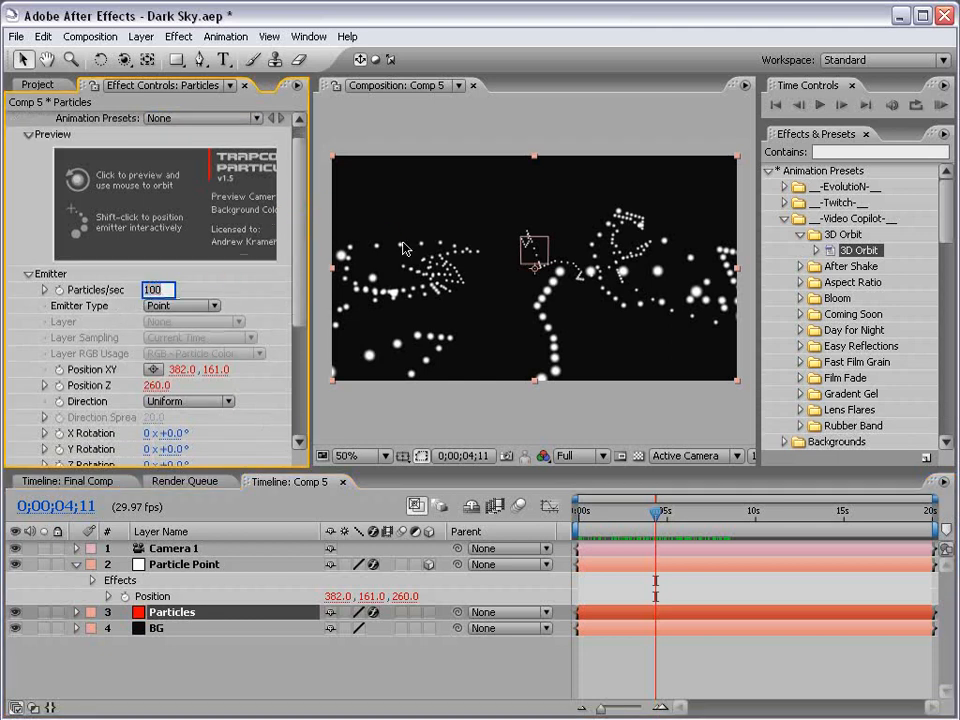
{"action": "type", "text": "20"}
{"action": "key", "text": "Return"}
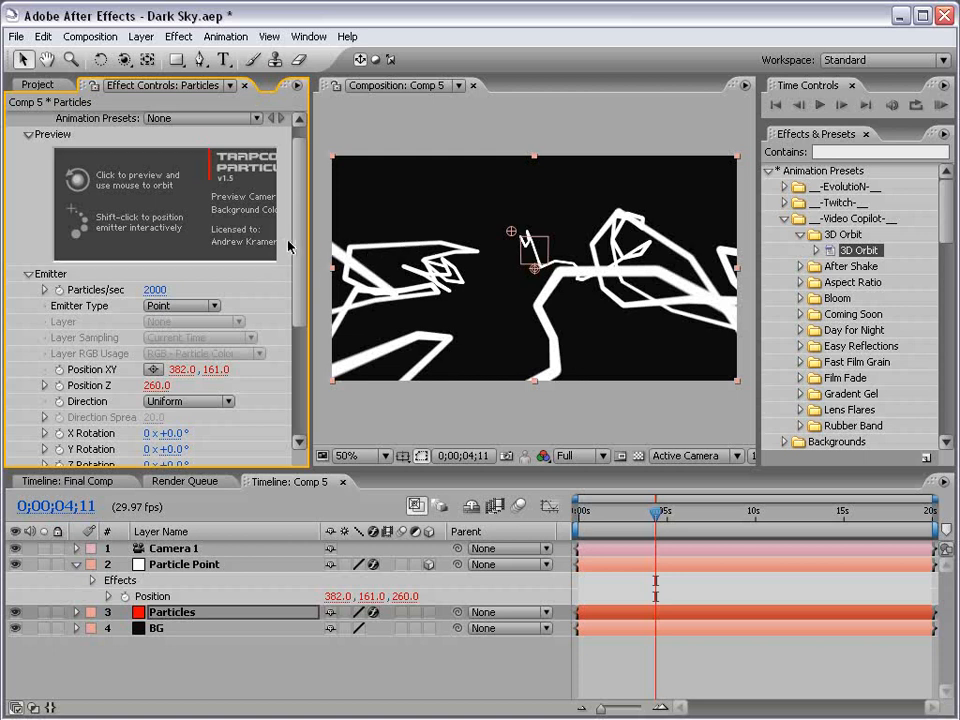
Expand the Particle group and set particle Size to 2
{"action": "left_click_drag", "start_coordinate": [299, 216], "coordinate": [301, 410]}
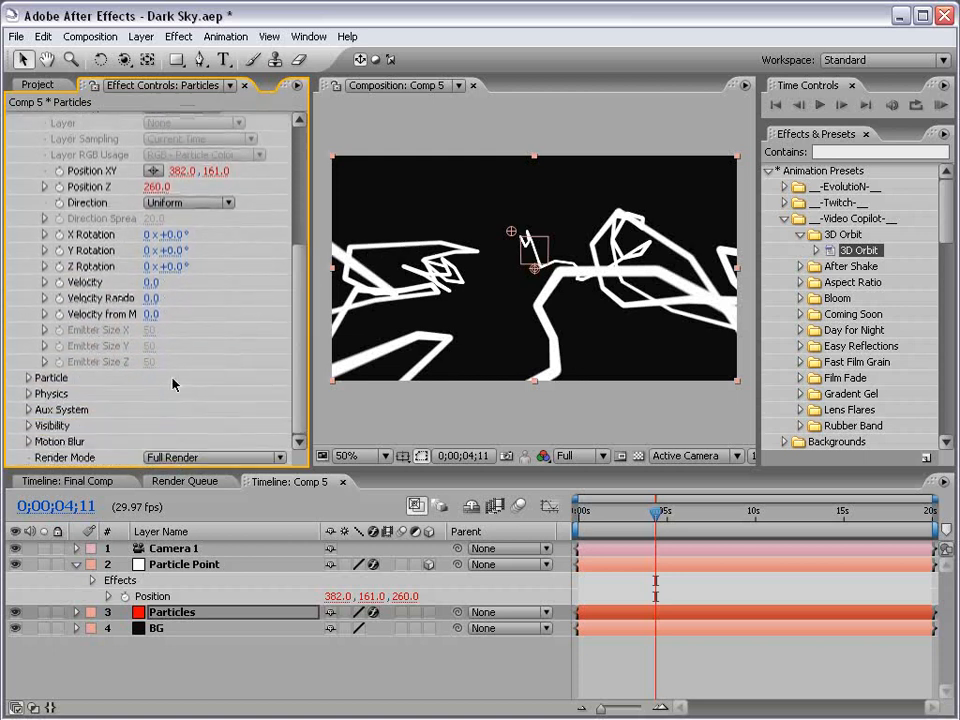
{"action": "left_click", "coordinate": [28, 377]}
{"action": "left_click", "coordinate": [151, 282]}
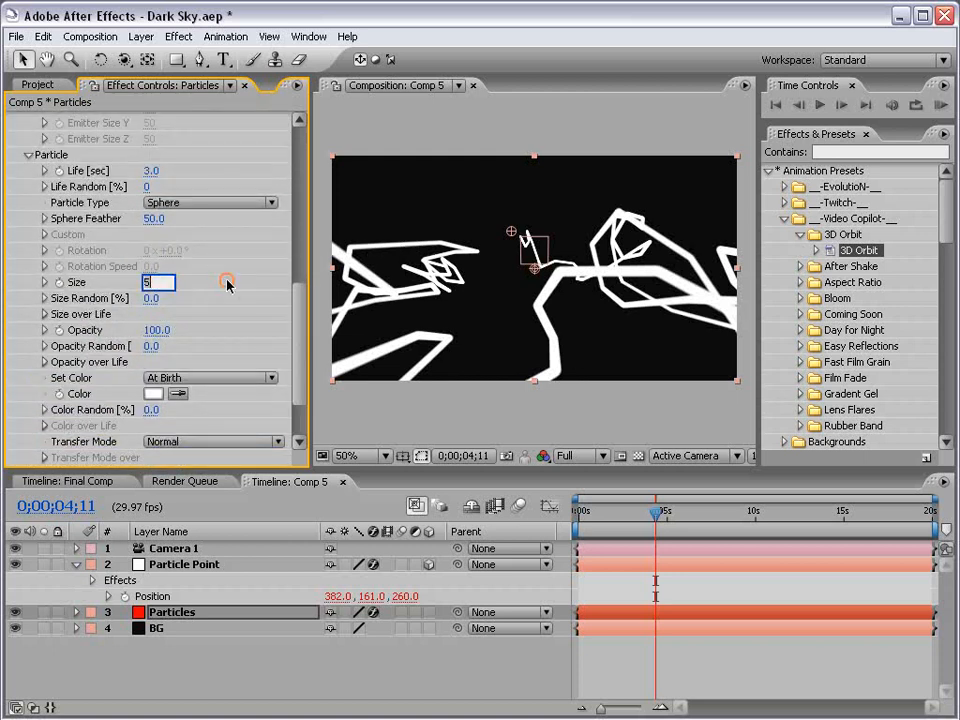
{"action": "type", "text": "2"}
{"action": "key", "text": "Return"}
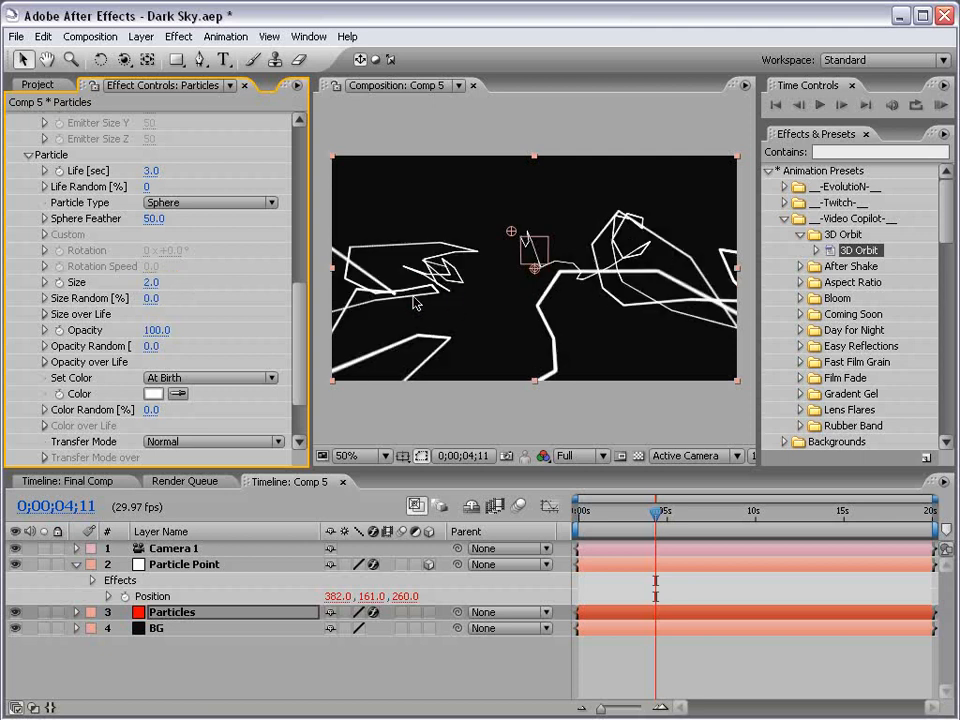
Expand the Physics settings and their Air subgroup
{"action": "left_click_drag", "start_coordinate": [297, 298], "coordinate": [298, 356]}
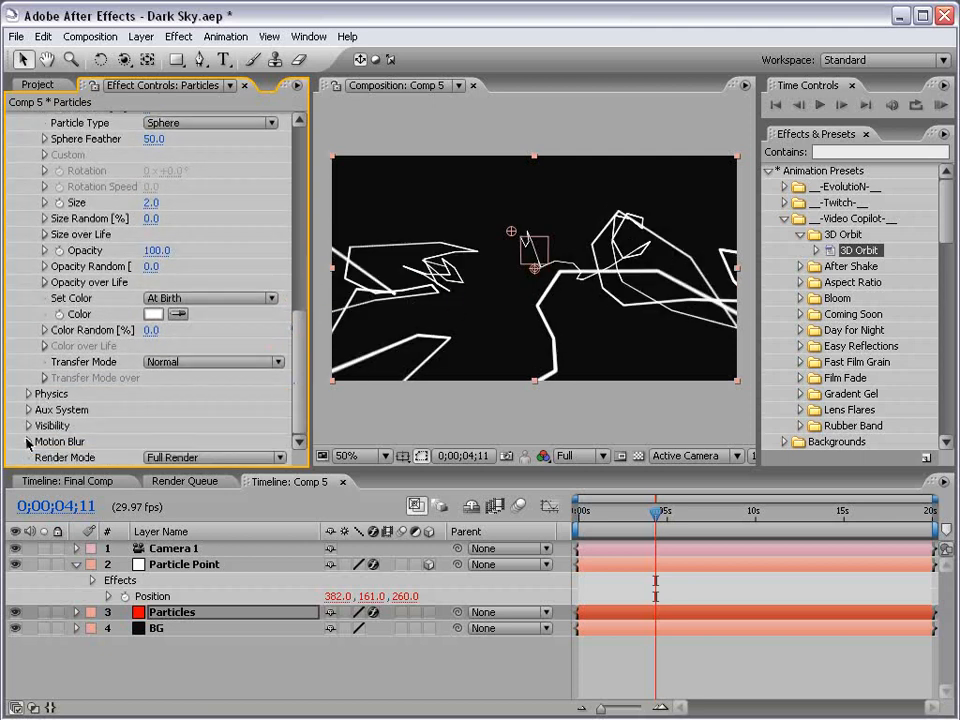
{"action": "left_click", "coordinate": [28, 393]}
{"action": "left_click_drag", "start_coordinate": [302, 314], "coordinate": [293, 366]}
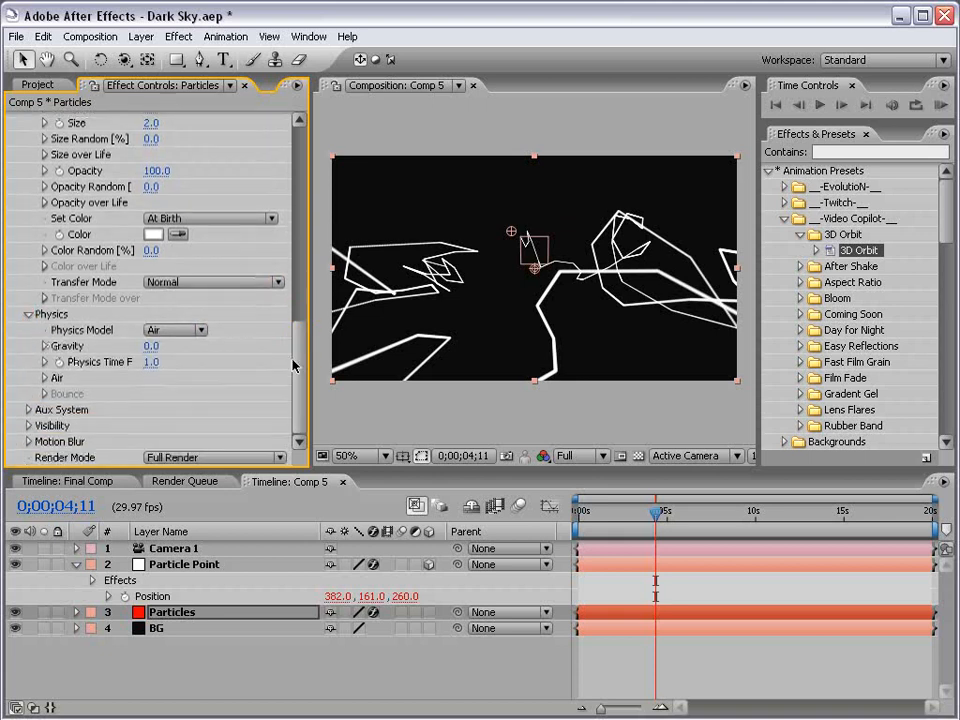
{"action": "left_click", "coordinate": [45, 379]}
Expand Turbulence Field, widen Effect Controls, and scrub Affect Position to 142
{"action": "left_click_drag", "start_coordinate": [303, 322], "coordinate": [300, 375]}
{"action": "left_click", "coordinate": [61, 362]}
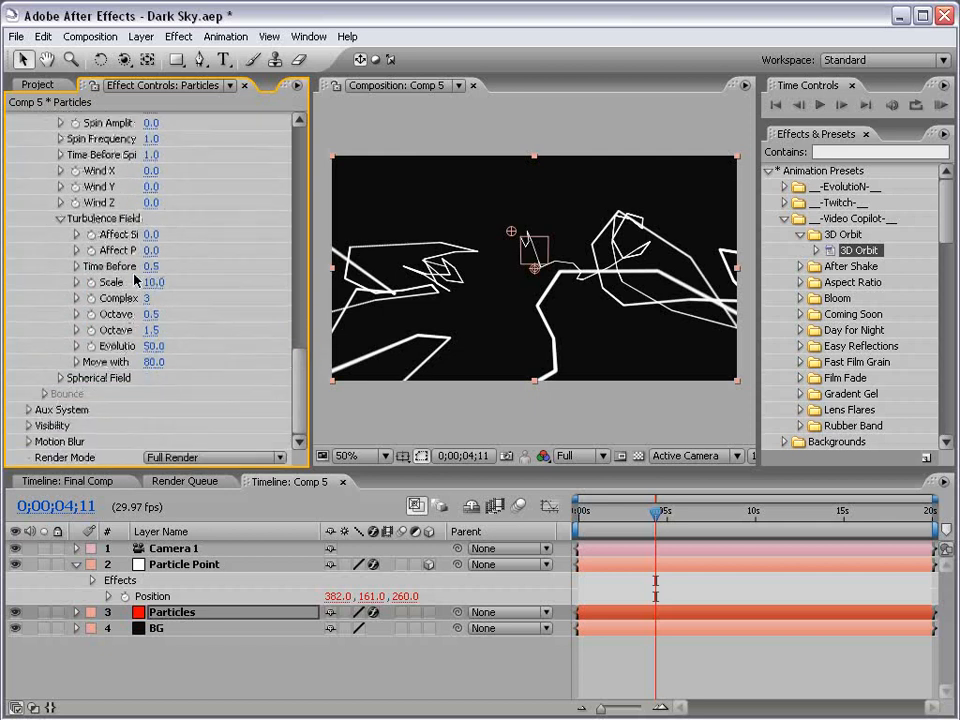
{"action": "left_click_drag", "start_coordinate": [311, 270], "coordinate": [329, 275]}
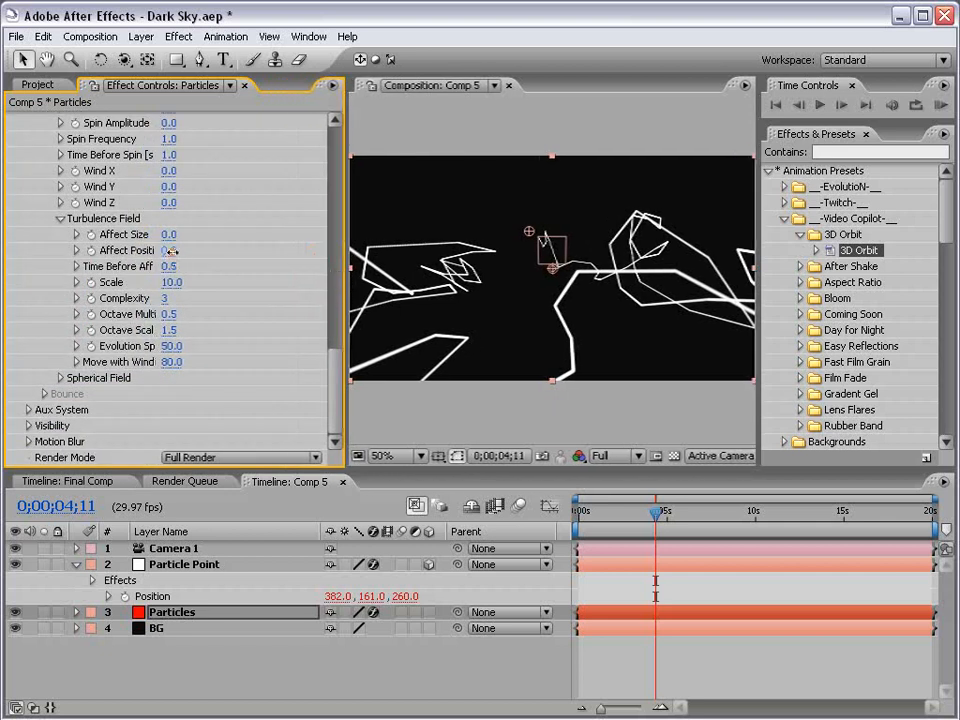
{"action": "left_click_drag", "start_coordinate": [168, 250], "coordinate": [306, 247]}
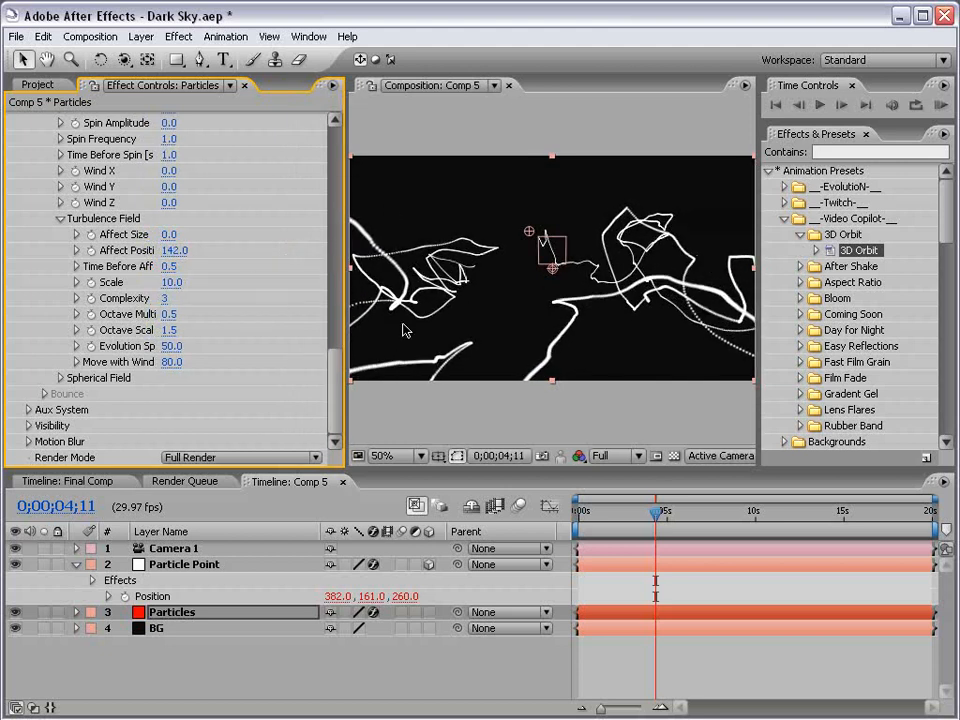
Set Turbulence Affect Size to 2 and preview the streaks
{"action": "left_click", "coordinate": [168, 234]}
{"action": "type", "text": "10"}
{"action": "key", "text": "Return"}
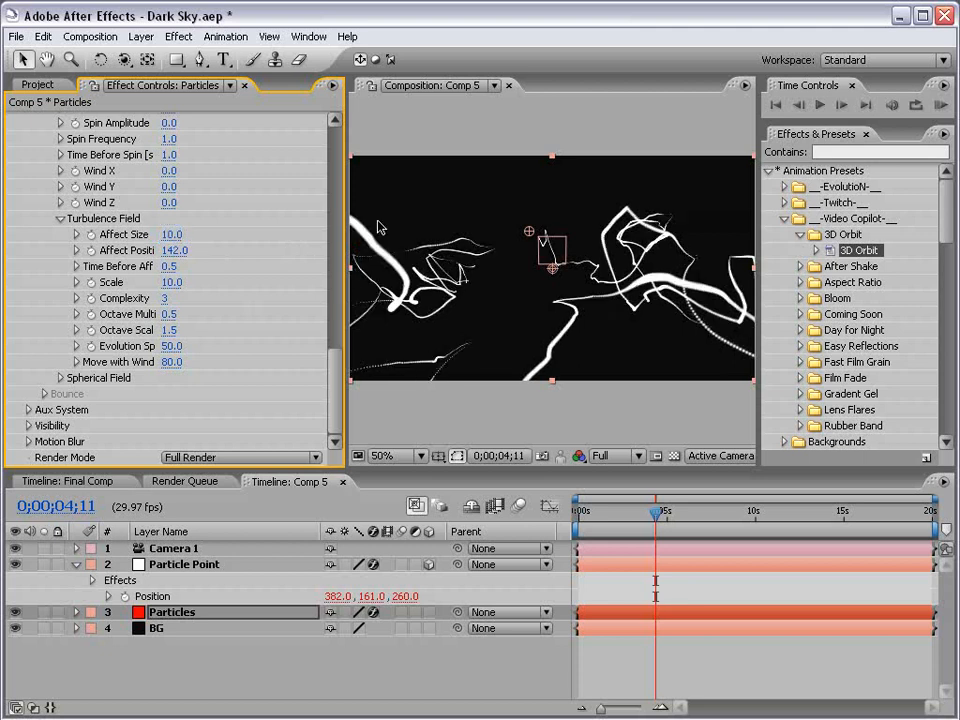
{"action": "key", "text": "Return"}
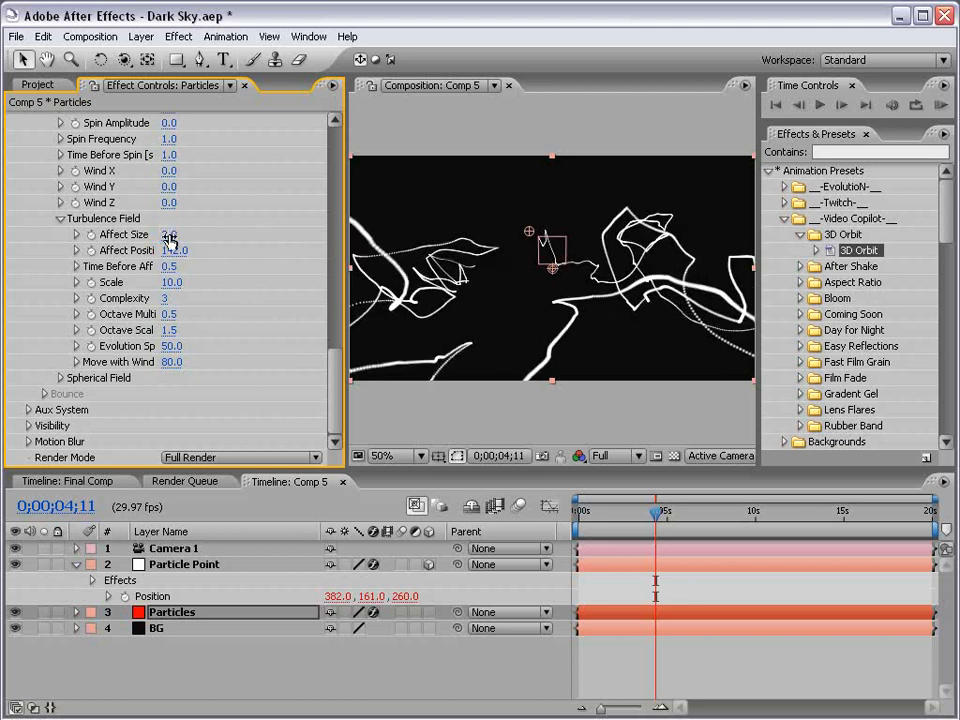
{"action": "left_click_drag", "start_coordinate": [600, 537], "coordinate": [671, 537]}
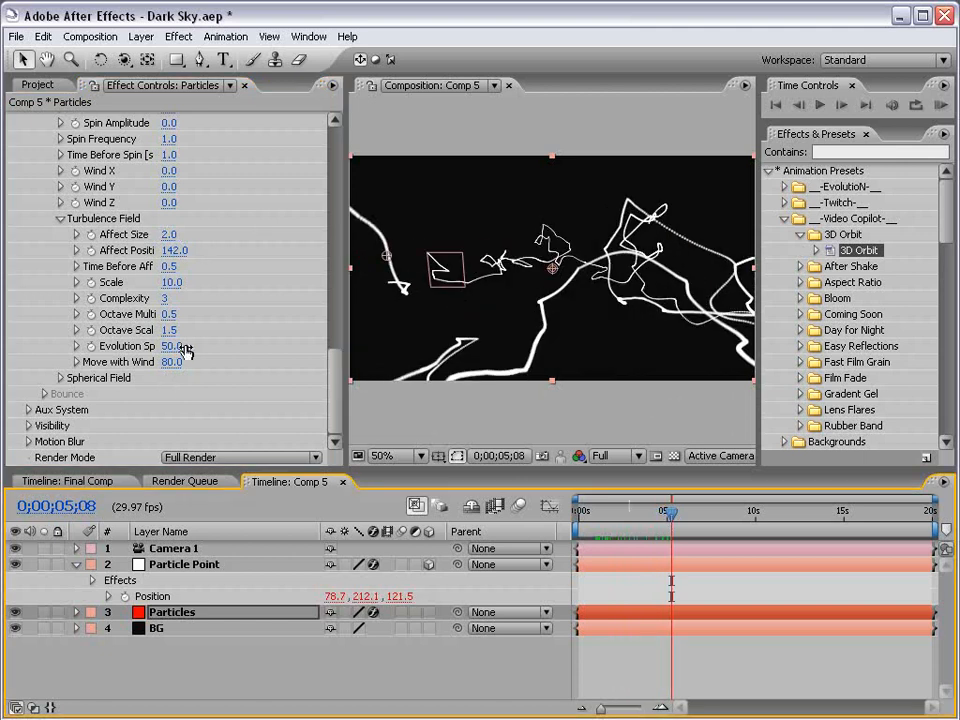
Set Evolution Speed to 10 and scrub the timeline to check the motion
{"action": "left_click", "coordinate": [172, 346]}
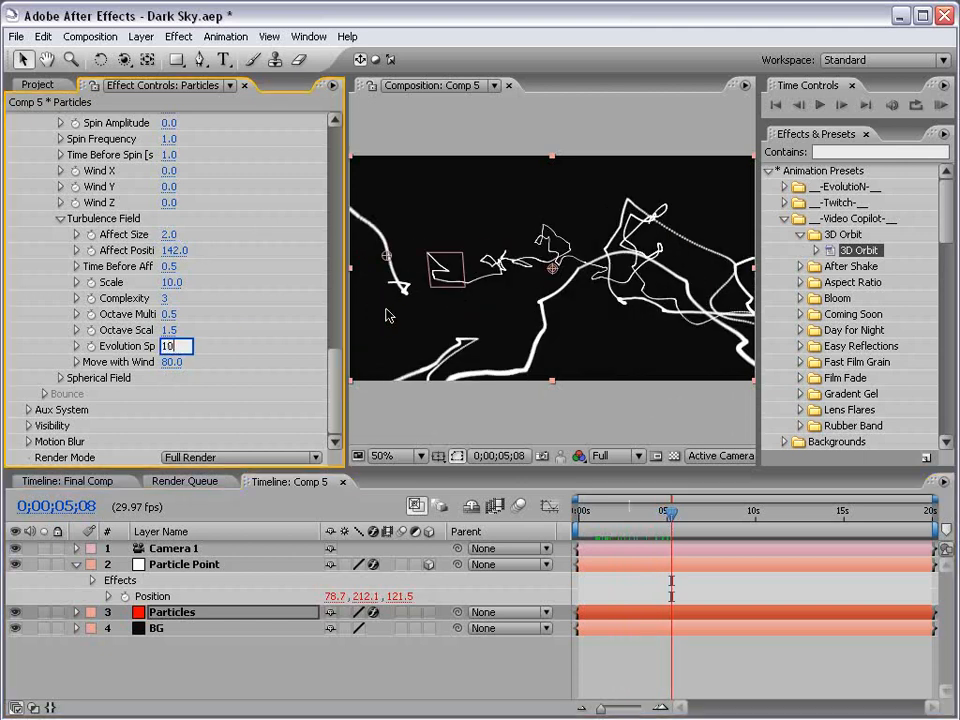
{"action": "key", "text": "Return"}
{"action": "left_click_drag", "start_coordinate": [721, 512], "coordinate": [801, 526]}
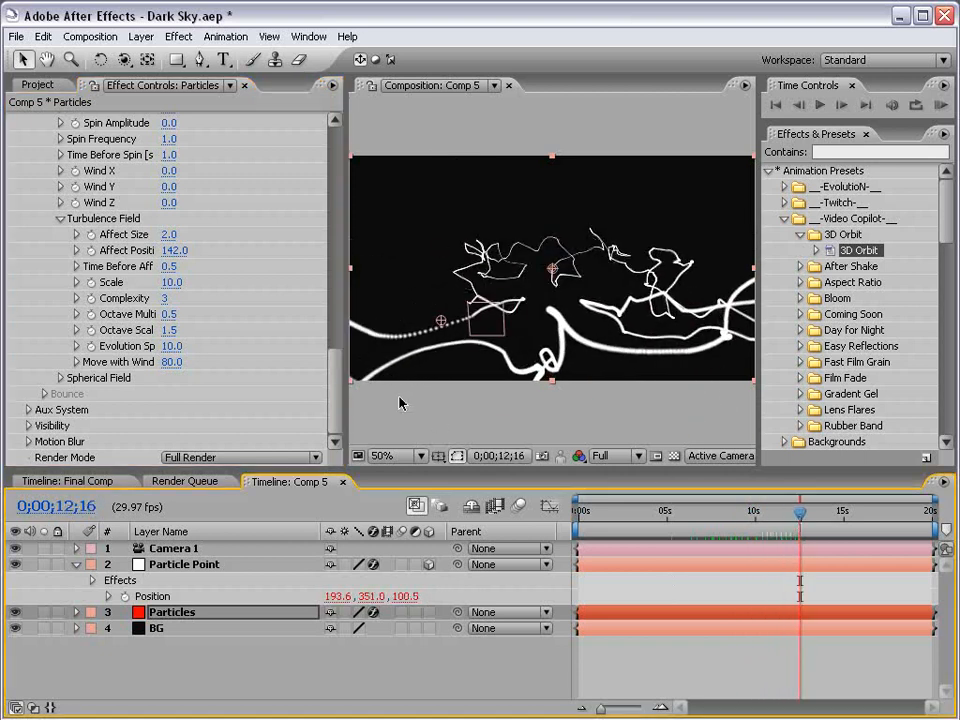
{"action": "left_click_drag", "start_coordinate": [589, 513], "coordinate": [785, 514]}
{"action": "left_click_drag", "start_coordinate": [336, 365], "coordinate": [338, 260]}
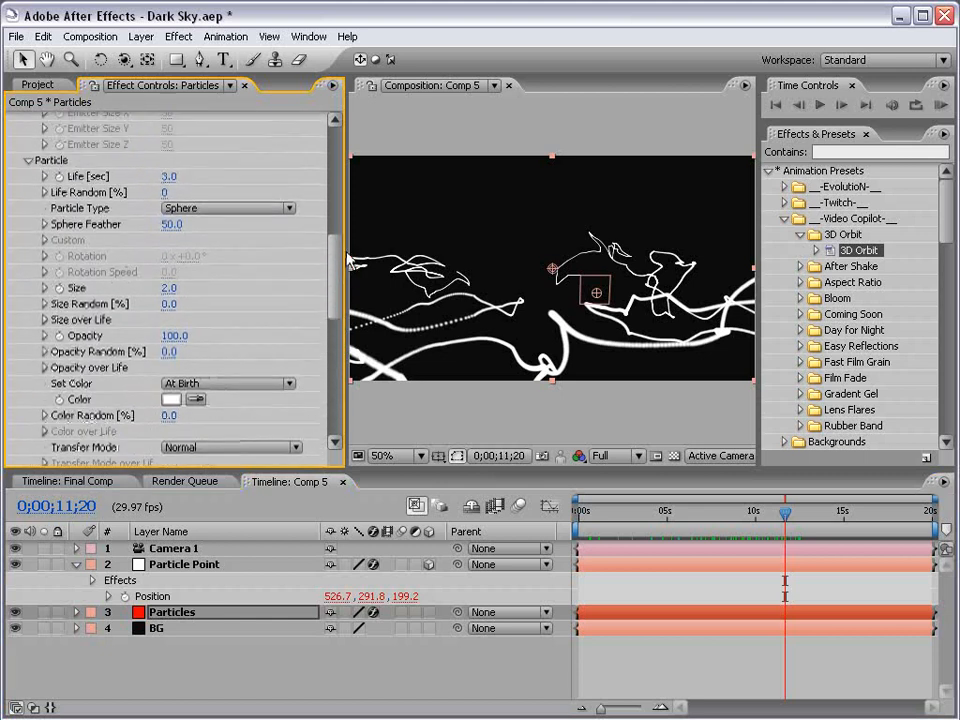
Set particle Life to 20 seconds and preview the longer trails
{"action": "left_click", "coordinate": [169, 177]}
{"action": "type", "text": "20"}
{"action": "key", "text": "Return"}
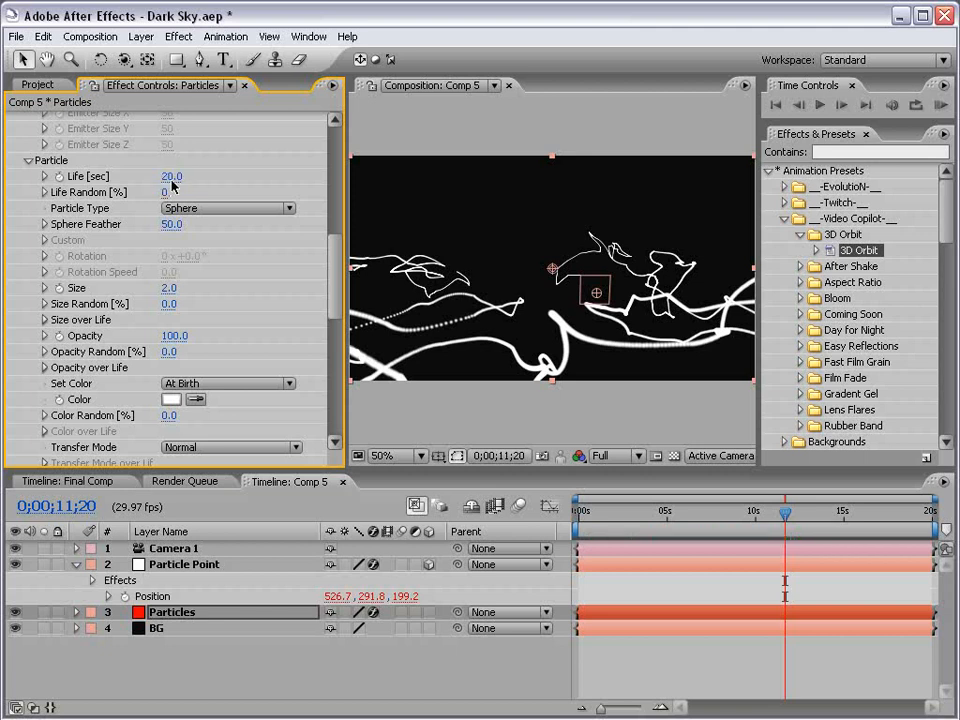
{"action": "mouse_move", "coordinate": [680, 514]}
{"action": "left_mouse_down"}
{"action": "mouse_move", "coordinate": [818, 514]}
{"action": "mouse_move", "coordinate": [681, 514]}
{"action": "left_mouse_up"}
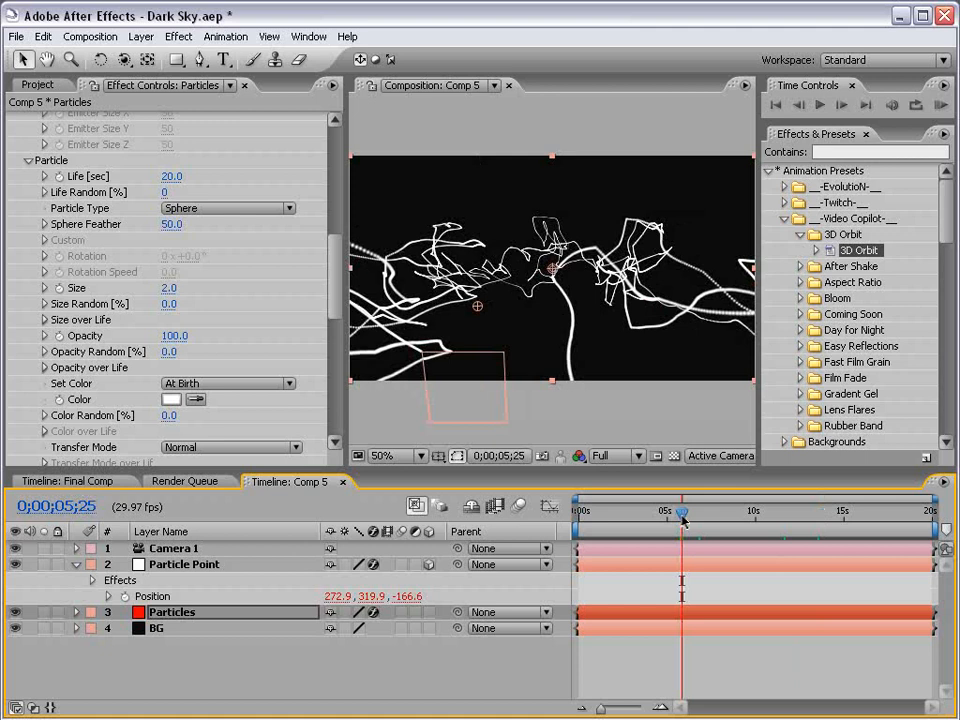
Switch the 3D View to Top and add a Particles/sec keyframe at 0;00;03;18
{"action": "left_click", "coordinate": [697, 462]}
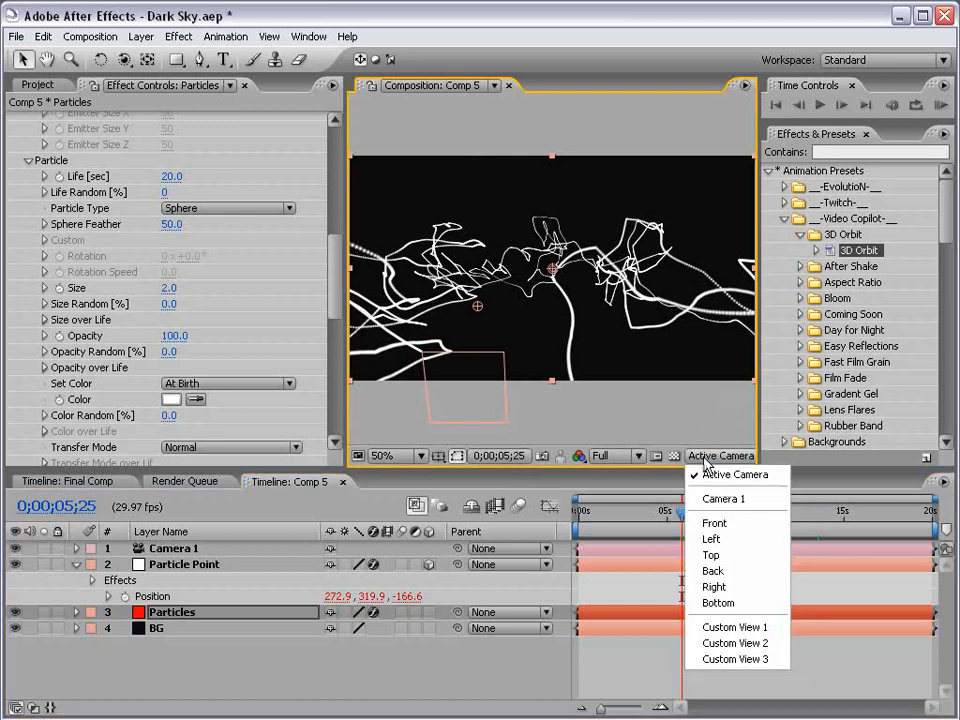
{"action": "left_click", "coordinate": [712, 553]}
{"action": "mouse_move", "coordinate": [633, 514]}
{"action": "left_mouse_down"}
{"action": "mouse_move", "coordinate": [576, 514]}
{"action": "mouse_move", "coordinate": [645, 511]}
{"action": "left_mouse_up"}
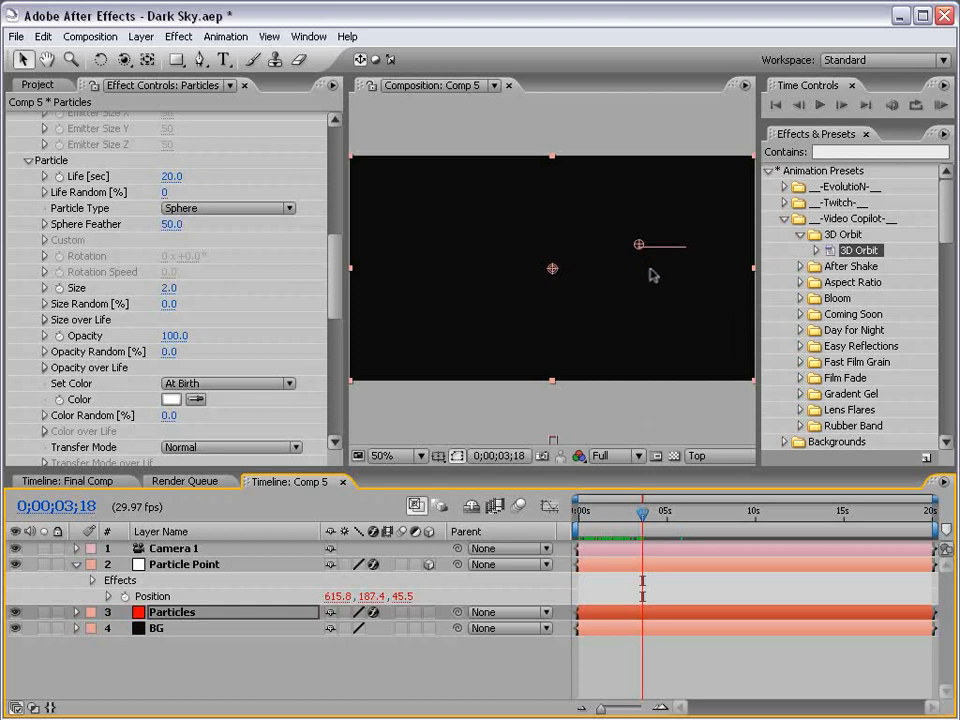
{"action": "left_click", "coordinate": [167, 613]}
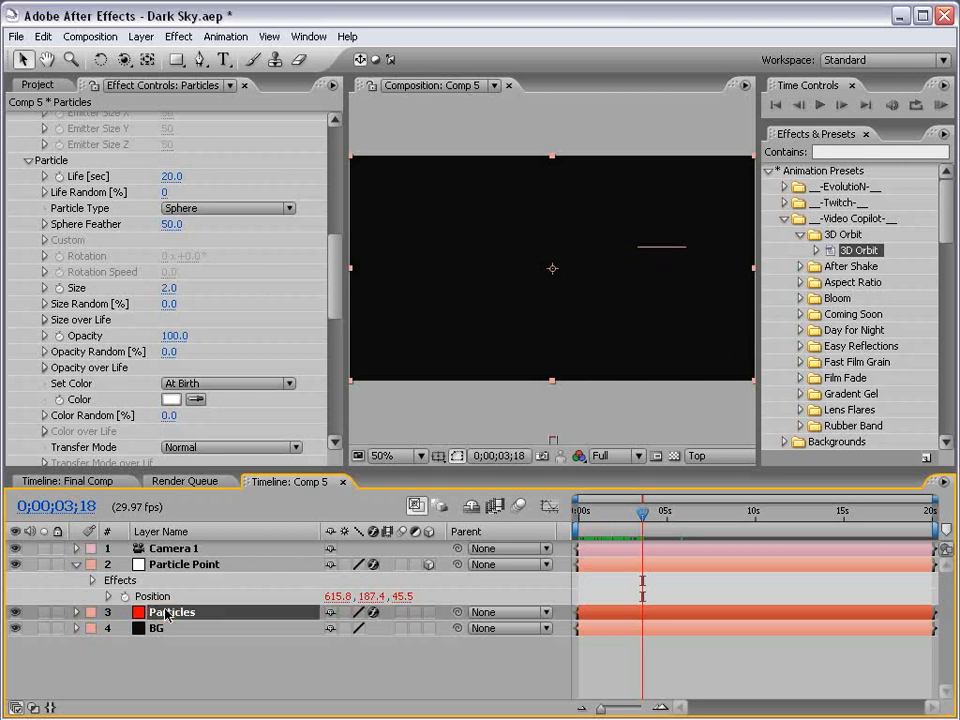
{"action": "left_click_drag", "start_coordinate": [336, 286], "coordinate": [330, 180]}
{"action": "left_click", "coordinate": [60, 307]}
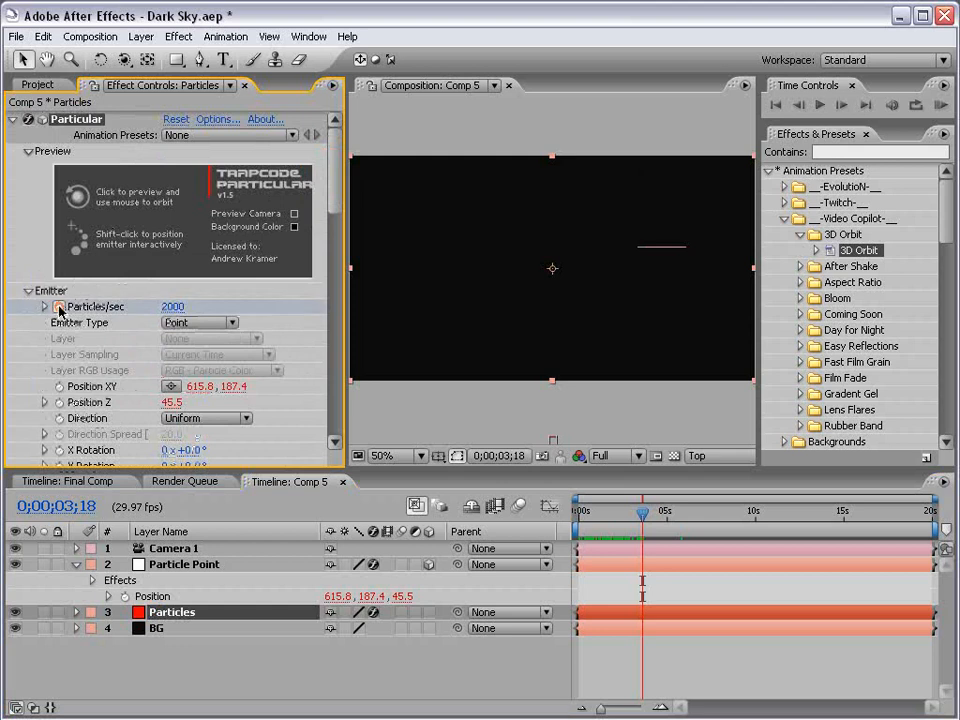
Step one frame to 0;00;03;19 and set Particles/sec to 0
{"action": "left_click", "coordinate": [645, 518]}
{"action": "key", "text": "Page_Down"}
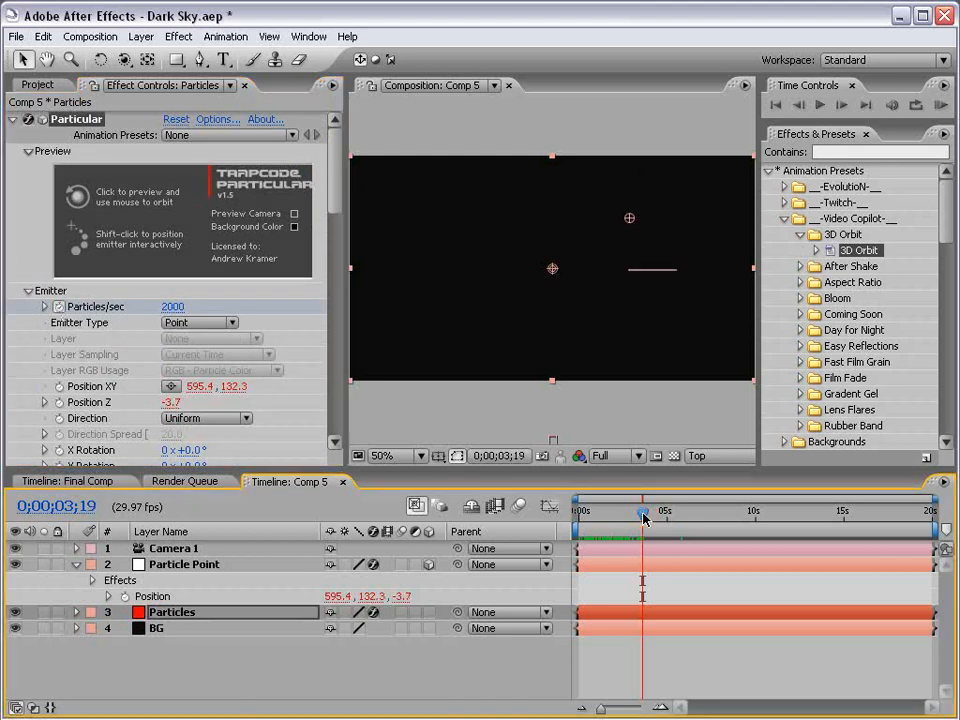
{"action": "key", "text": "equal"}
{"action": "key", "text": "equal"}
{"action": "key", "text": "equal"}
{"action": "key", "text": "equal"}
{"action": "key", "text": "equal"}
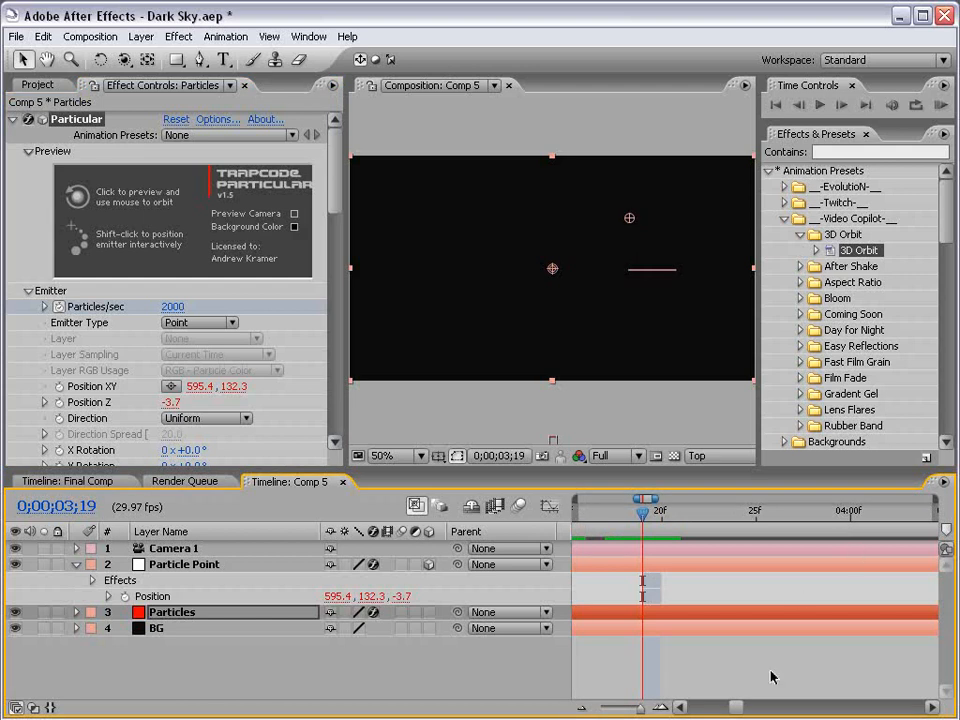
{"action": "key", "text": "Page_Up"}
{"action": "key", "text": "Page_Down"}
{"action": "left_click", "coordinate": [172, 306]}
{"action": "type", "text": "0"}
{"action": "key", "text": "Return"}
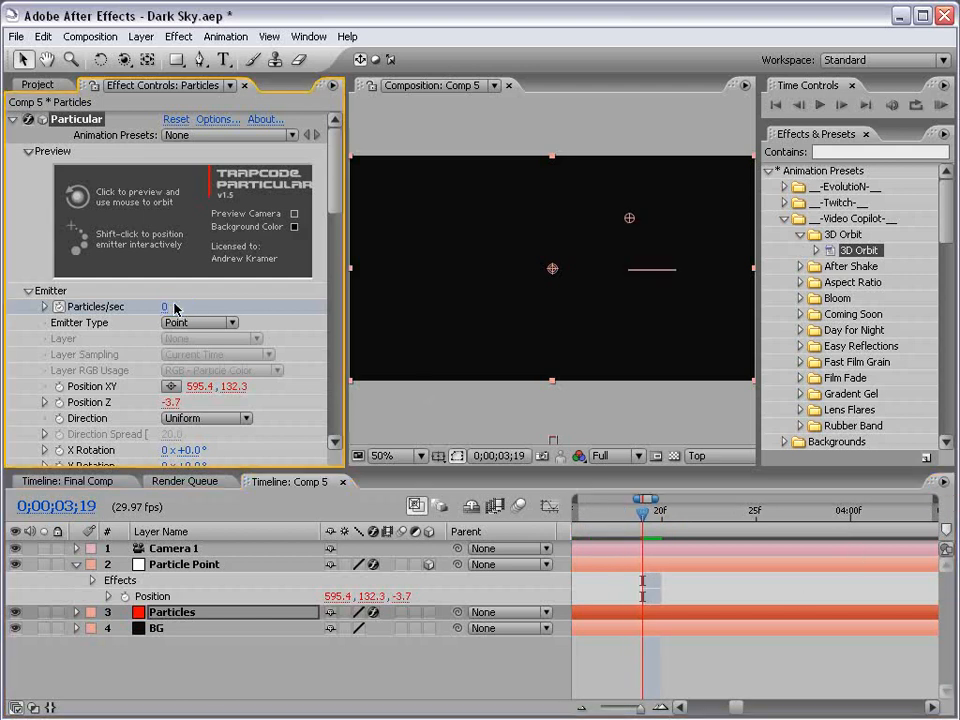
Switch the view back to Active Camera, zoom the timeline out, and collapse both layers
{"action": "key", "text": "u"}
{"action": "scroll", "coordinate": [650, 575], "scroll_direction": "down", "scroll_amount": 2}
{"action": "left_click_drag", "start_coordinate": [643, 512], "coordinate": [749, 514]}
{"action": "left_click", "coordinate": [696, 456]}
{"action": "left_click", "coordinate": [708, 474]}
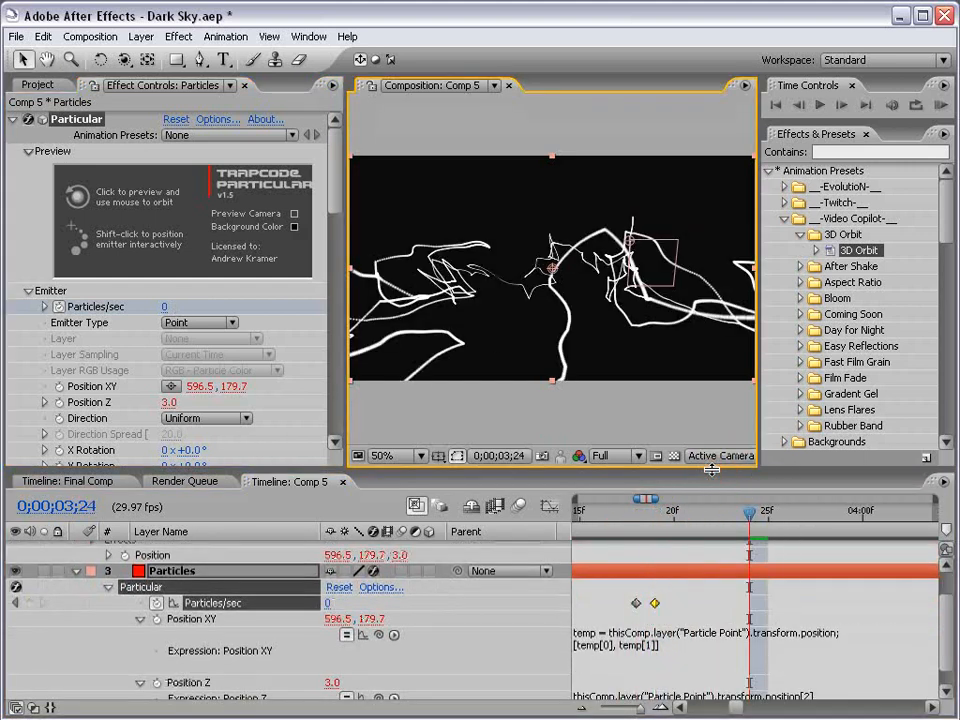
{"action": "key", "text": "minus"}
{"action": "key", "text": "minus"}
{"action": "key", "text": "minus"}
{"action": "key", "text": "minus"}
{"action": "key", "text": "minus"}
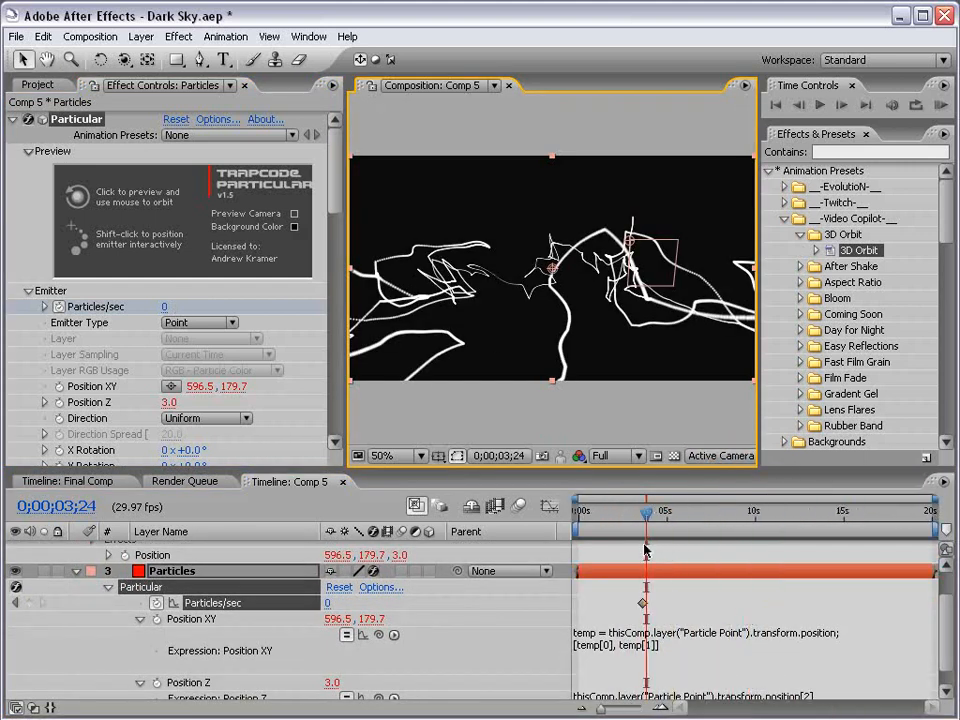
{"action": "left_click_drag", "start_coordinate": [645, 514], "coordinate": [740, 518]}
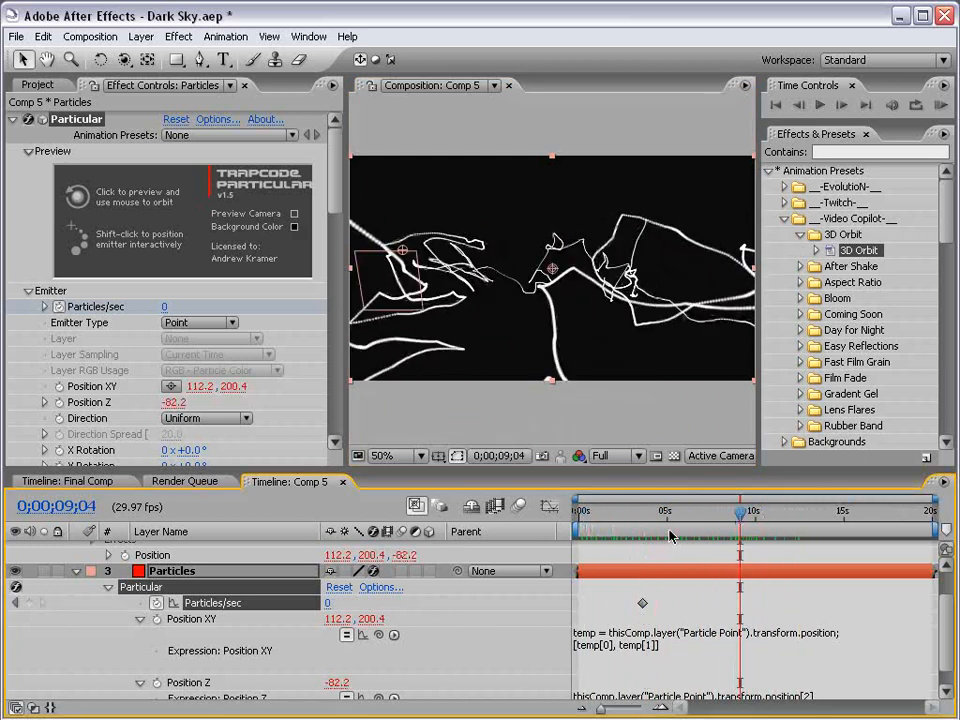
{"action": "scroll", "coordinate": [78, 580], "scroll_direction": "up", "scroll_amount": 2}
{"action": "left_click", "coordinate": [76, 564]}
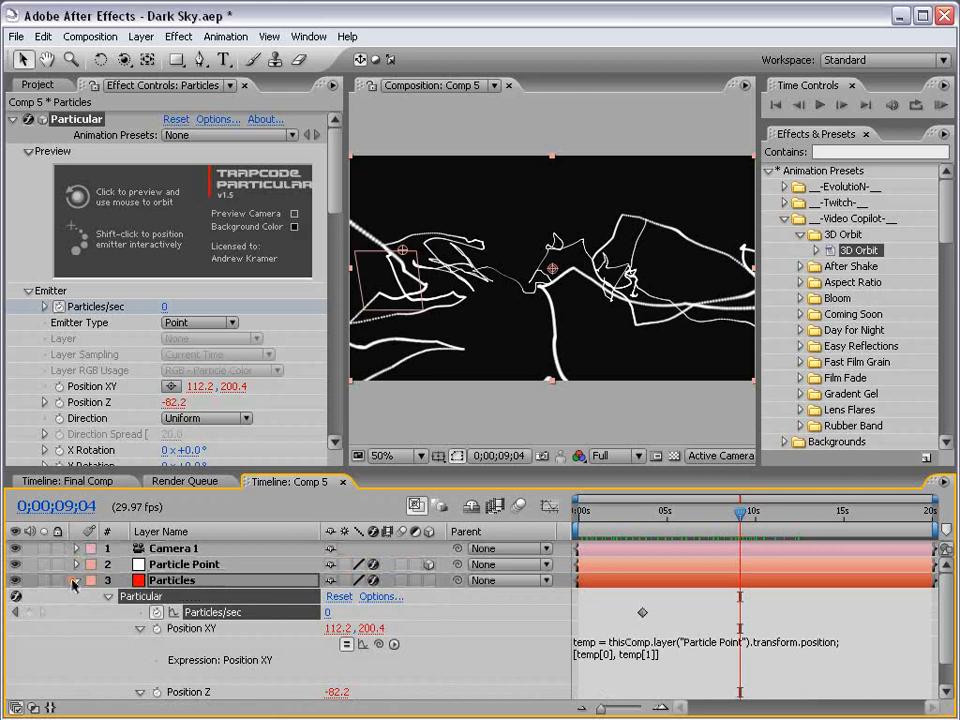
{"action": "left_click", "coordinate": [76, 580]}
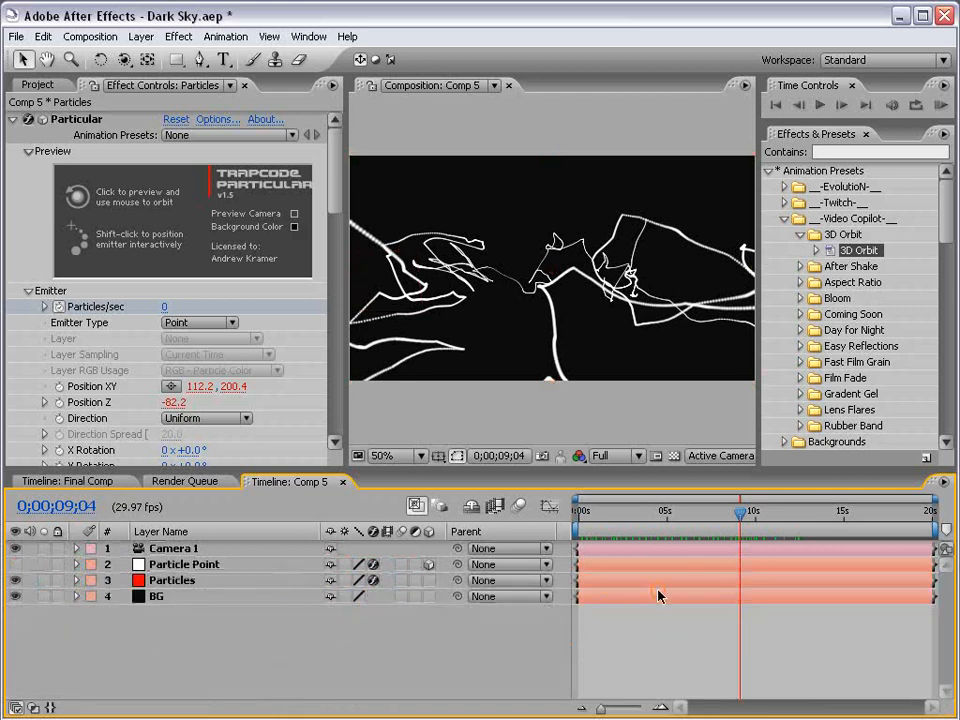
Orbit the camera around the burst and give the particles a light purple colour
{"action": "left_click_drag", "start_coordinate": [608, 512], "coordinate": [823, 514]}
{"action": "key", "text": "c"}
{"action": "left_click_drag", "start_coordinate": [488, 249], "coordinate": [542, 360]}
{"action": "left_click", "coordinate": [172, 580]}
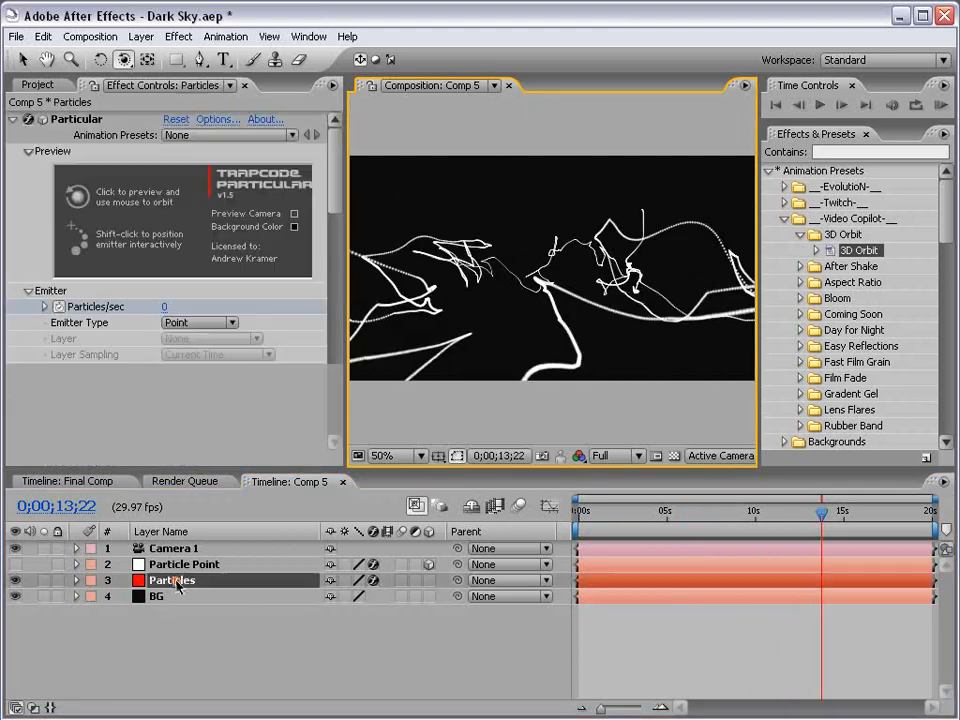
{"action": "left_click_drag", "start_coordinate": [343, 182], "coordinate": [335, 308]}
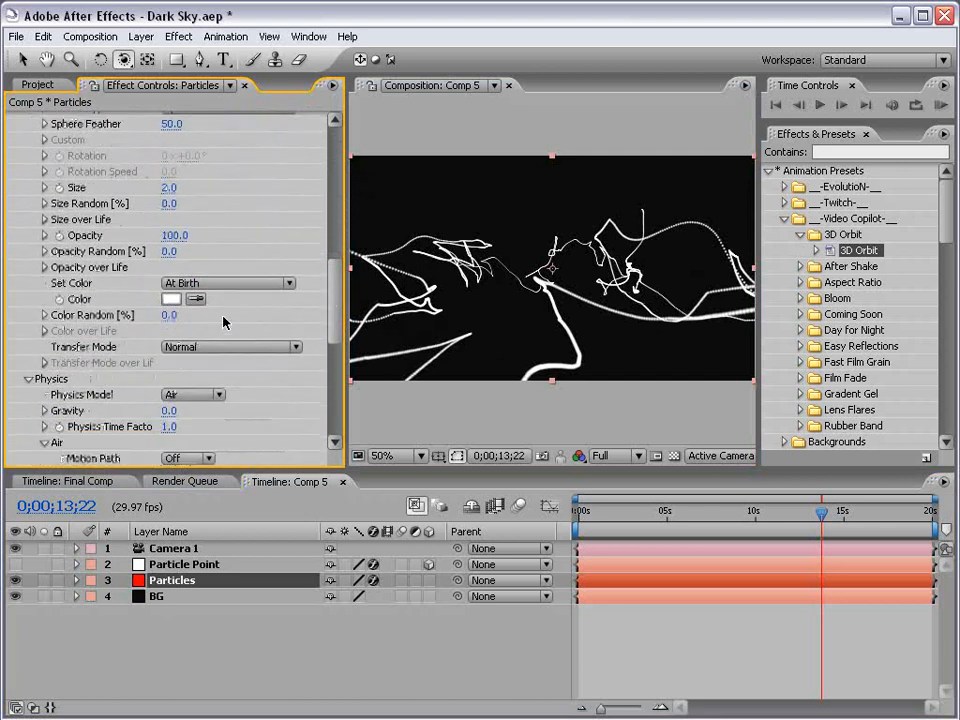
{"action": "left_click", "coordinate": [168, 299]}
{"action": "left_click", "coordinate": [453, 382]}
{"action": "left_click_drag", "start_coordinate": [453, 382], "coordinate": [454, 359]}
{"action": "left_click_drag", "start_coordinate": [343, 339], "coordinate": [321, 277]}
{"action": "left_click", "coordinate": [580, 283]}
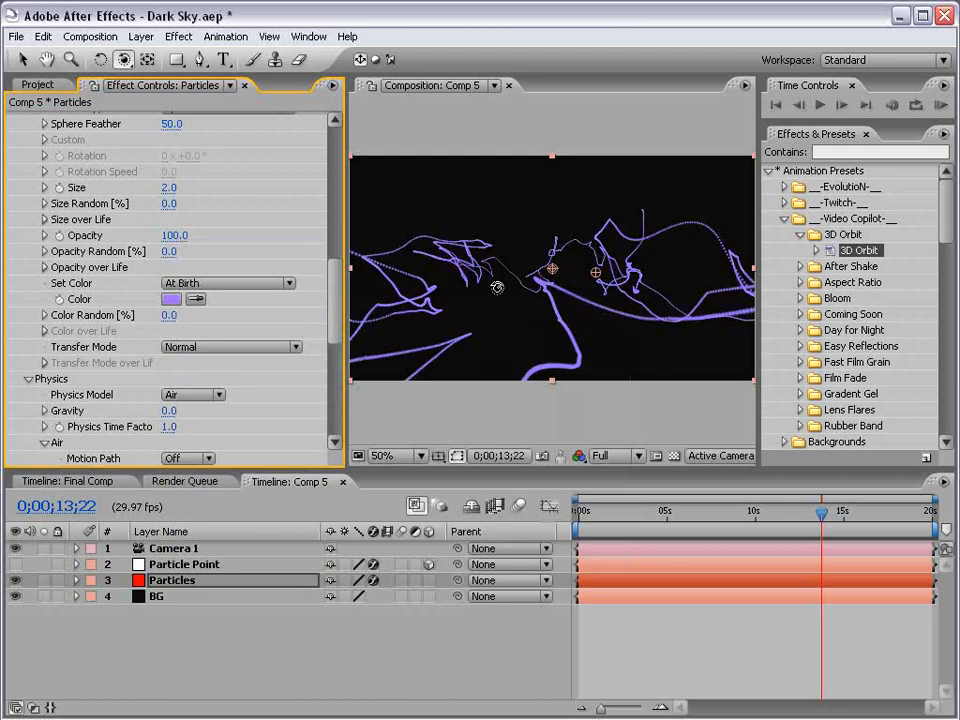
Set the particle transfer mode to Add and deepen the colour to a stronger purple
{"action": "left_click", "coordinate": [193, 347]}
{"action": "left_click", "coordinate": [205, 364]}
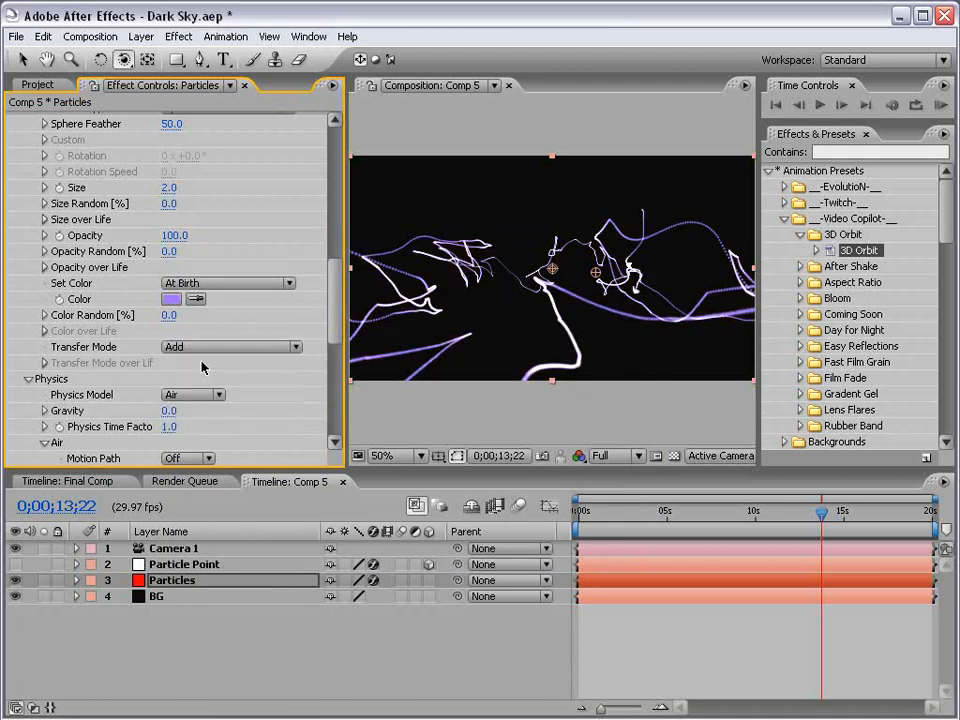
{"action": "left_click", "coordinate": [172, 299]}
{"action": "left_click", "coordinate": [357, 341]}
{"action": "left_click", "coordinate": [609, 283]}
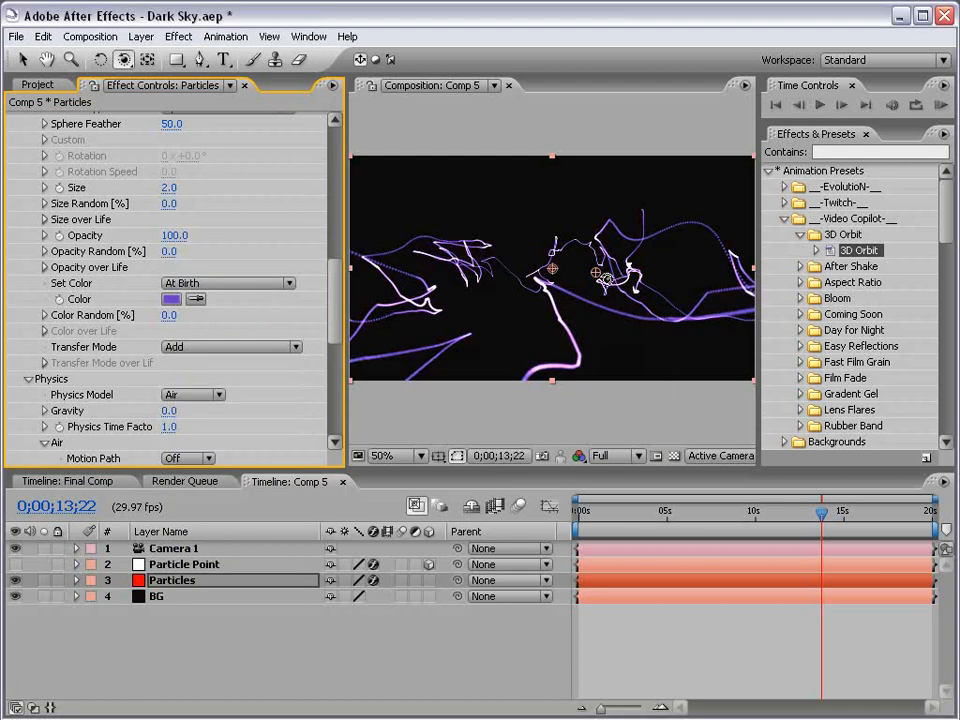
{"action": "left_click", "coordinate": [690, 610]}
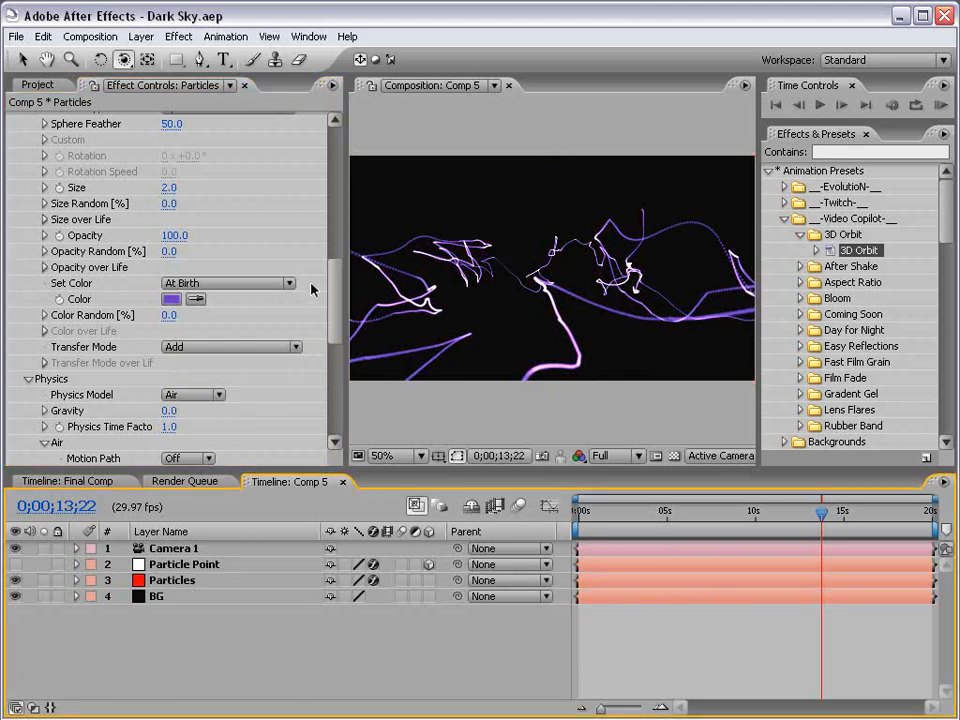
Pan the composition view and set the preview resolution to Half
{"action": "key", "text": "space"}
{"action": "left_click_drag", "start_coordinate": [403, 291], "coordinate": [496, 283]}
{"action": "scroll", "coordinate": [490, 288], "scroll_direction": "up", "scroll_amount": 1}
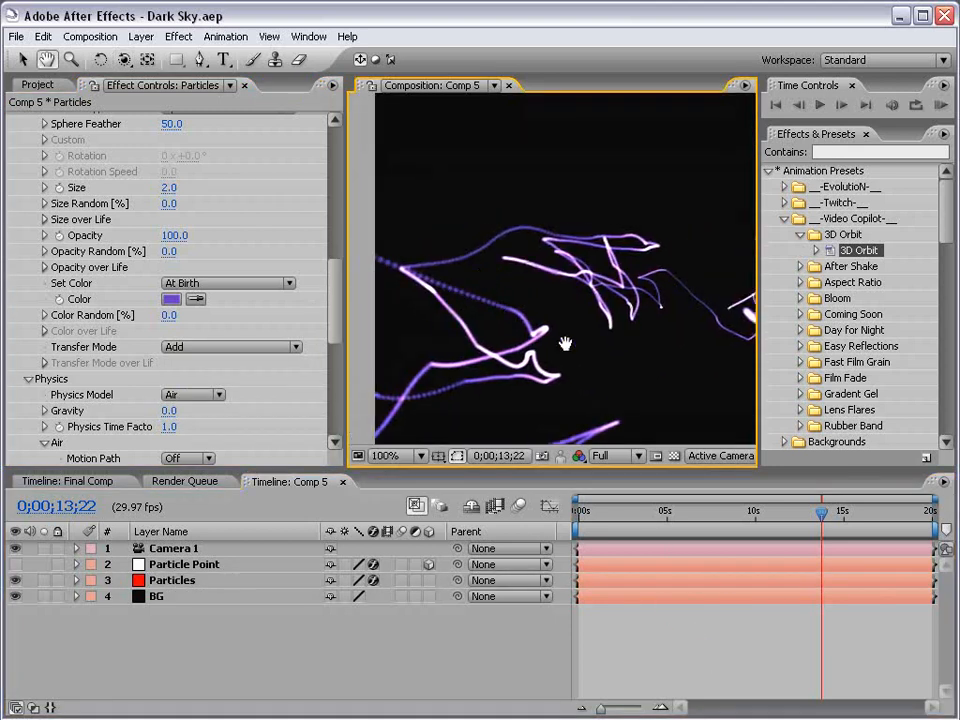
{"action": "left_click_drag", "start_coordinate": [563, 339], "coordinate": [519, 300]}
{"action": "scroll", "coordinate": [563, 300], "scroll_direction": "down", "scroll_amount": 1}
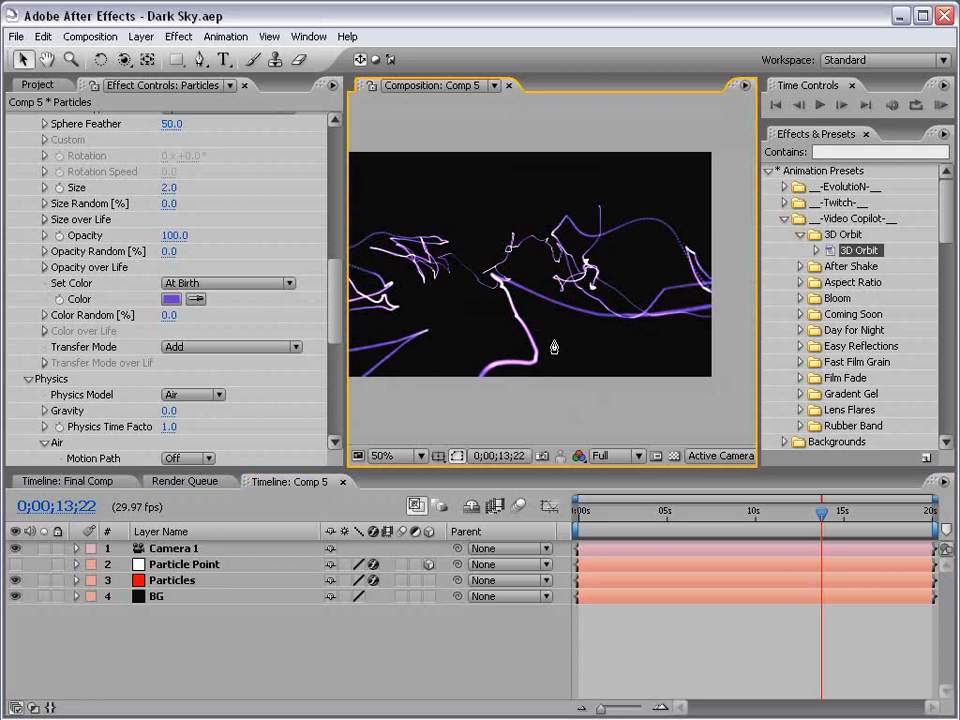
{"action": "left_click", "coordinate": [608, 455]}
{"action": "left_click", "coordinate": [621, 474]}
{"action": "left_click", "coordinate": [621, 464]}
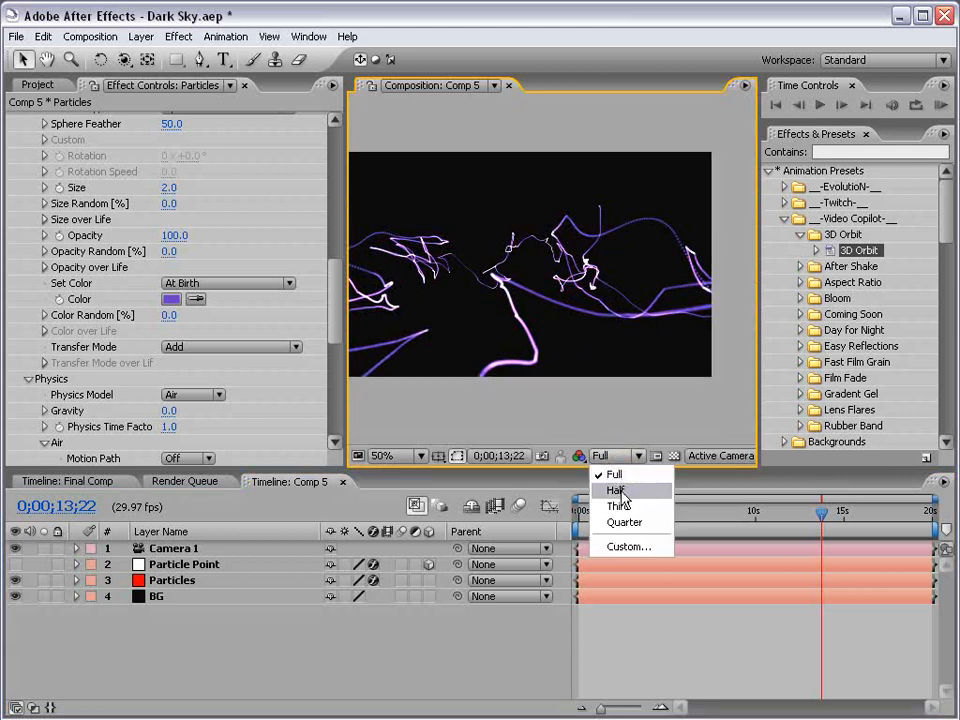
{"action": "left_click", "coordinate": [619, 489]}
{"action": "left_click", "coordinate": [692, 641]}
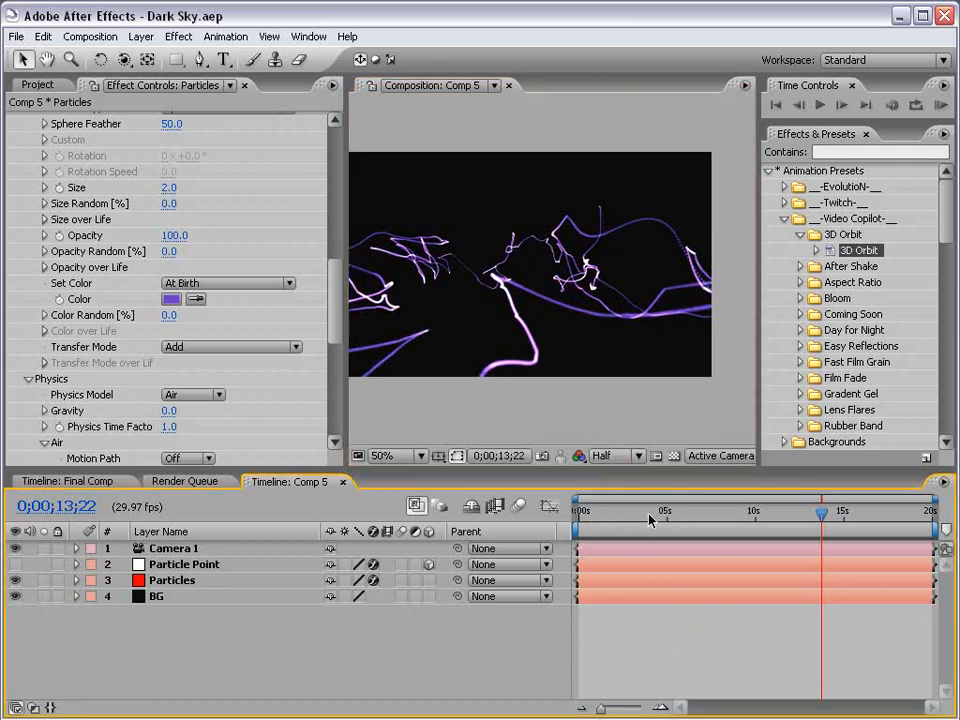
{"action": "left_click_drag", "start_coordinate": [334, 315], "coordinate": [316, 182]}
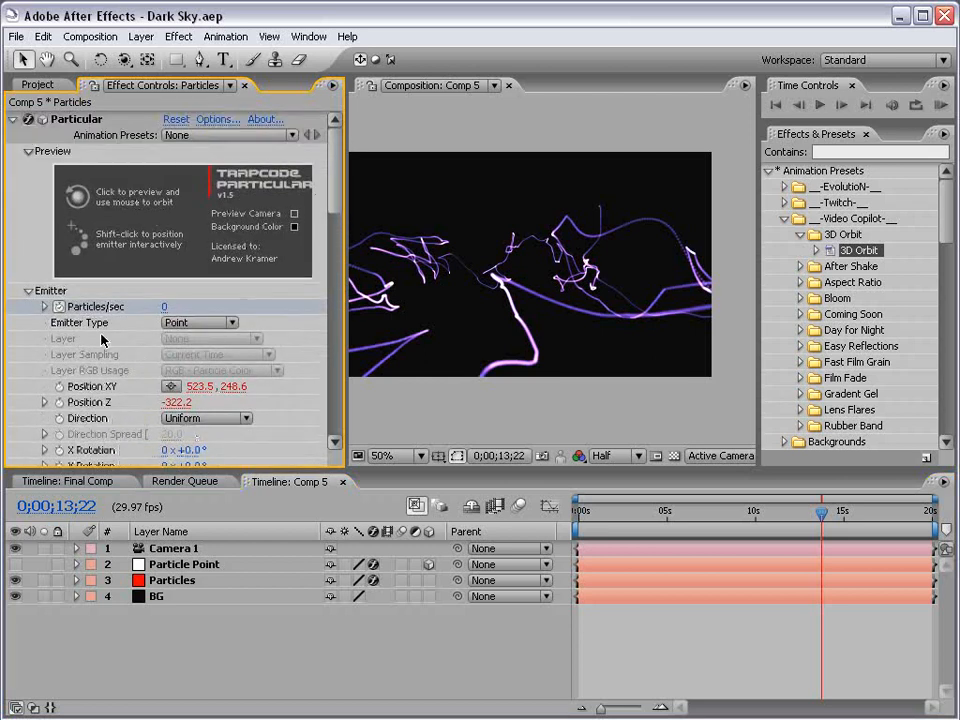
Duplicate the Particles layer and reveal Particles 2's animated properties
{"action": "left_click", "coordinate": [12, 121]}
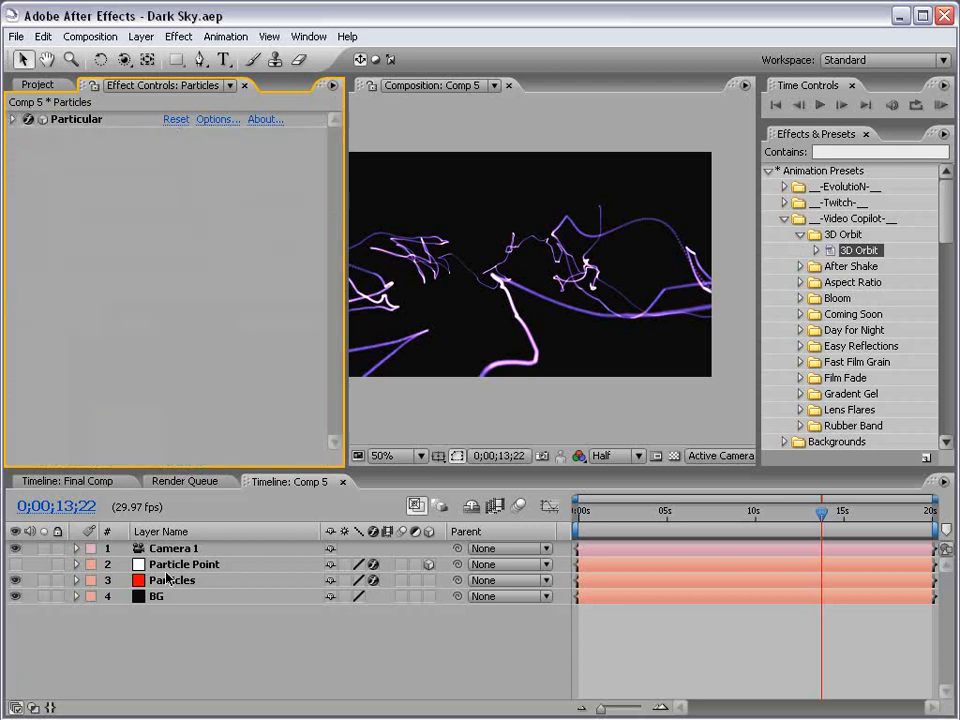
{"action": "left_click", "coordinate": [188, 585]}
{"action": "key", "text": "ctrl+d"}
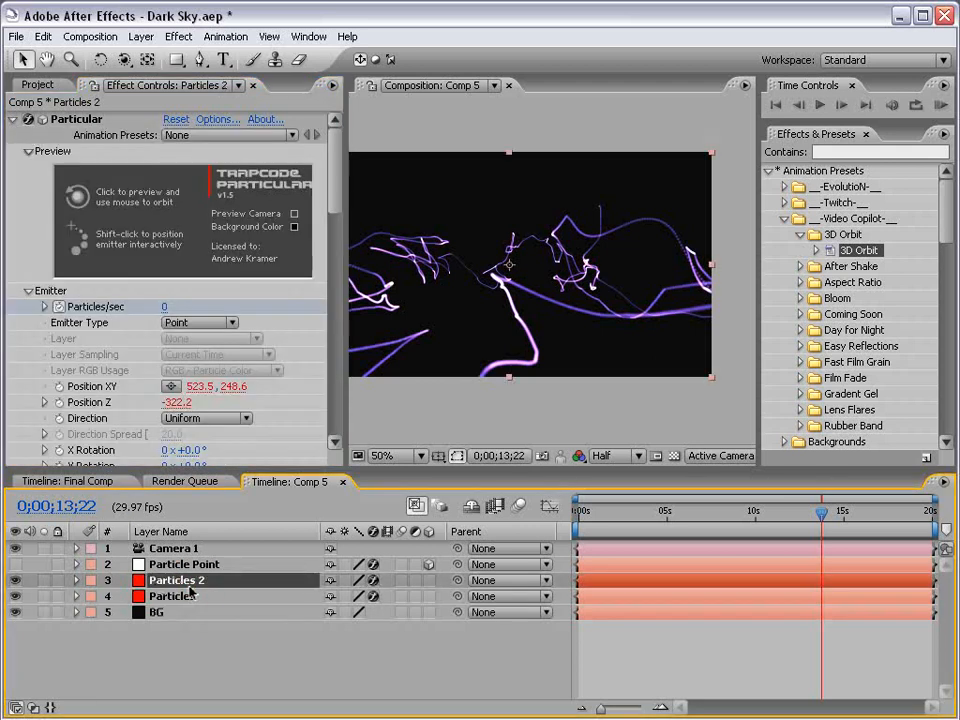
{"action": "left_click", "coordinate": [42, 37]}
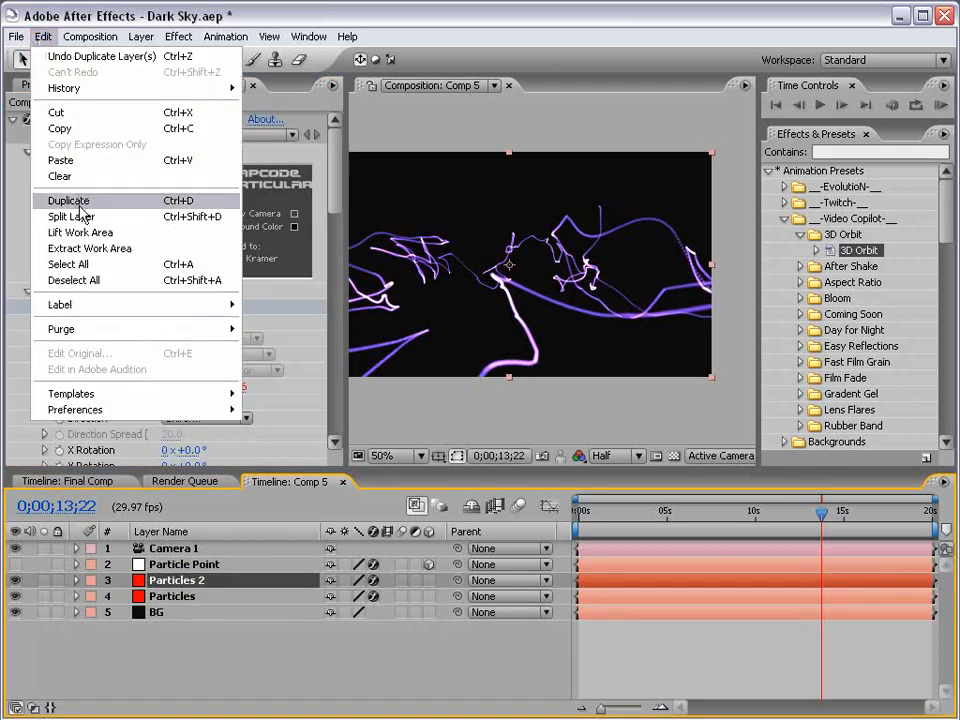
{"action": "left_click", "coordinate": [196, 634]}
{"action": "left_click", "coordinate": [186, 583]}
{"action": "left_click", "coordinate": [195, 634]}
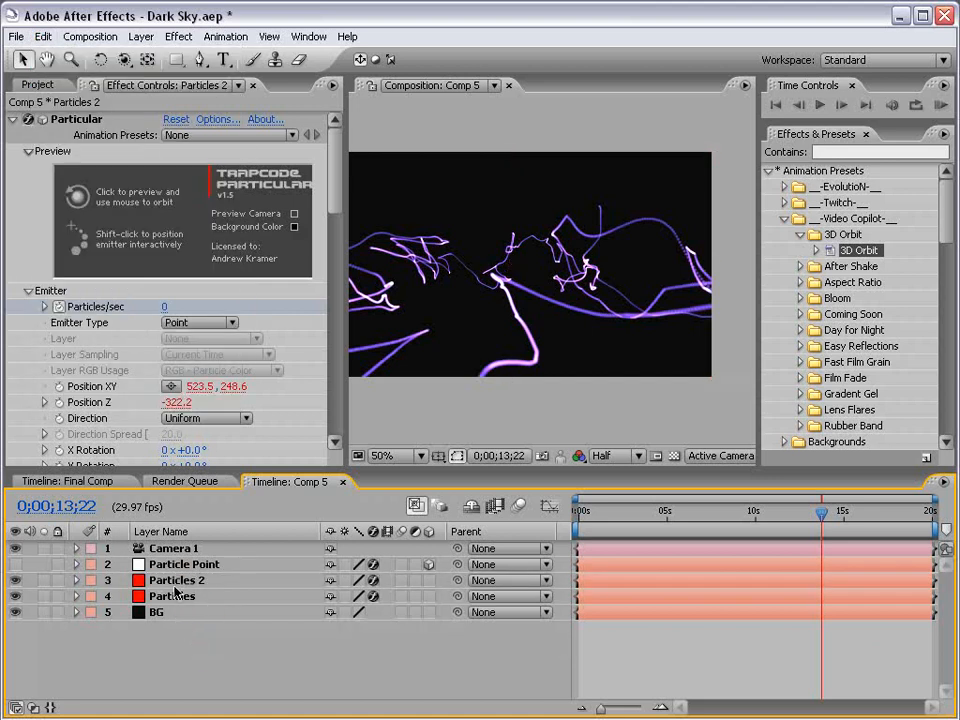
{"action": "left_click", "coordinate": [177, 582]}
{"action": "key", "text": "u"}
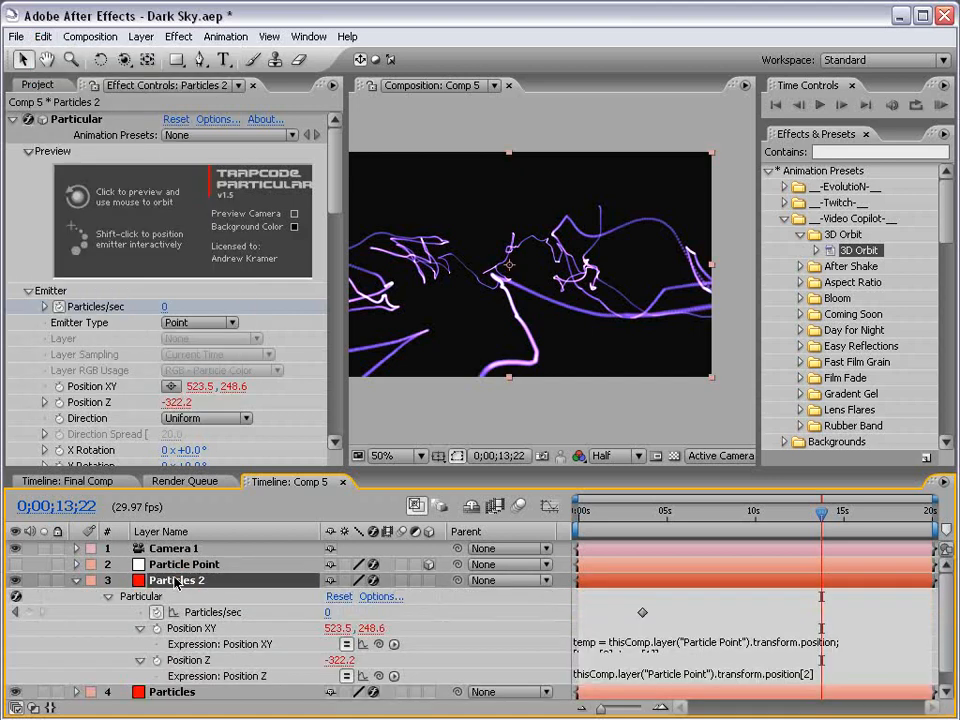
{"action": "left_click_drag", "start_coordinate": [243, 471], "coordinate": [243, 421]}
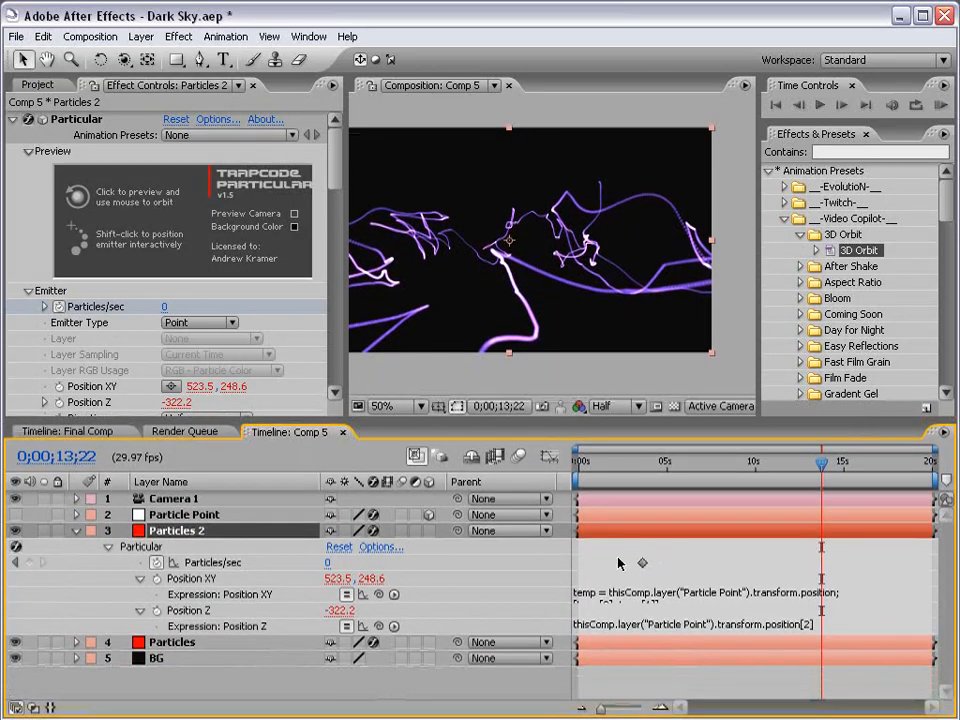
Change Particles 2's Position XY expression to temp[1]+30, shifting its emitter down
{"action": "left_click", "coordinate": [650, 593]}
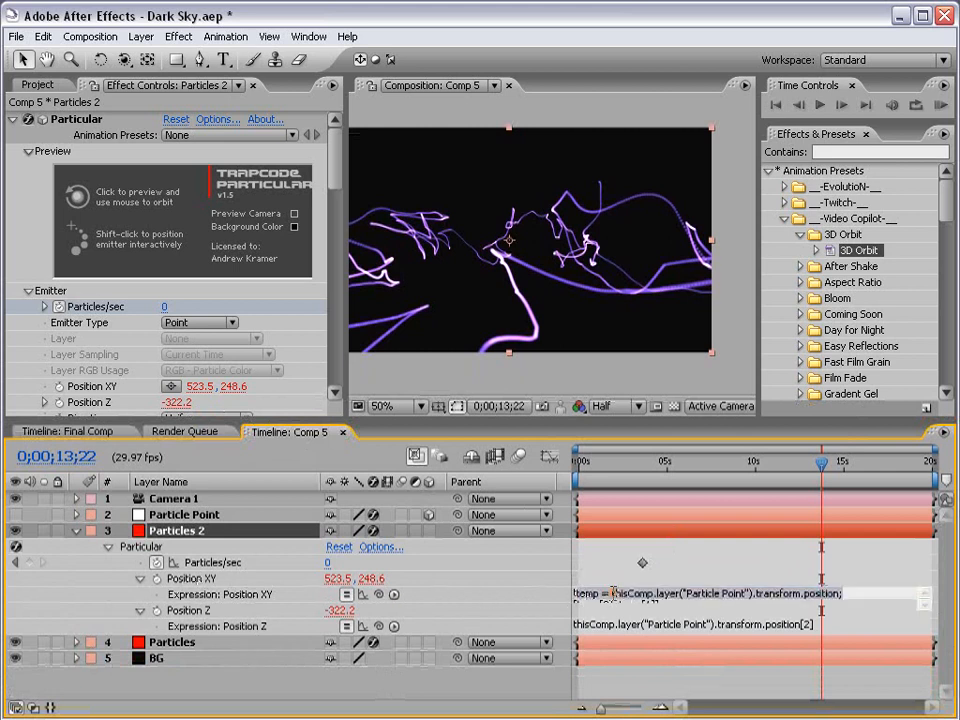
{"action": "left_click", "coordinate": [679, 606]}
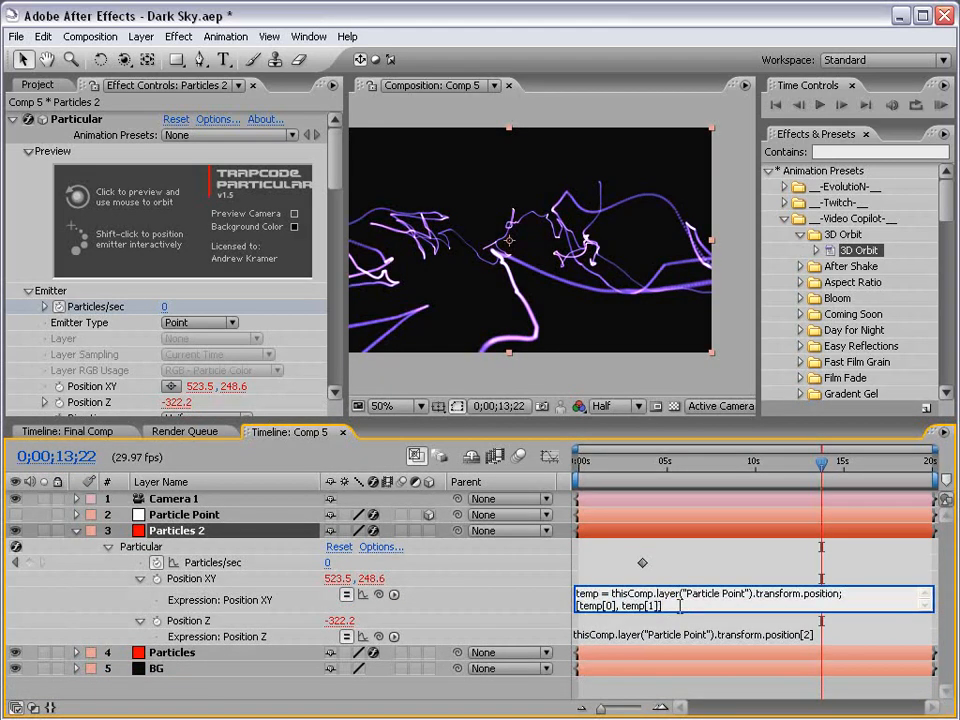
{"action": "left_click_drag", "start_coordinate": [676, 606], "coordinate": [562, 593]}
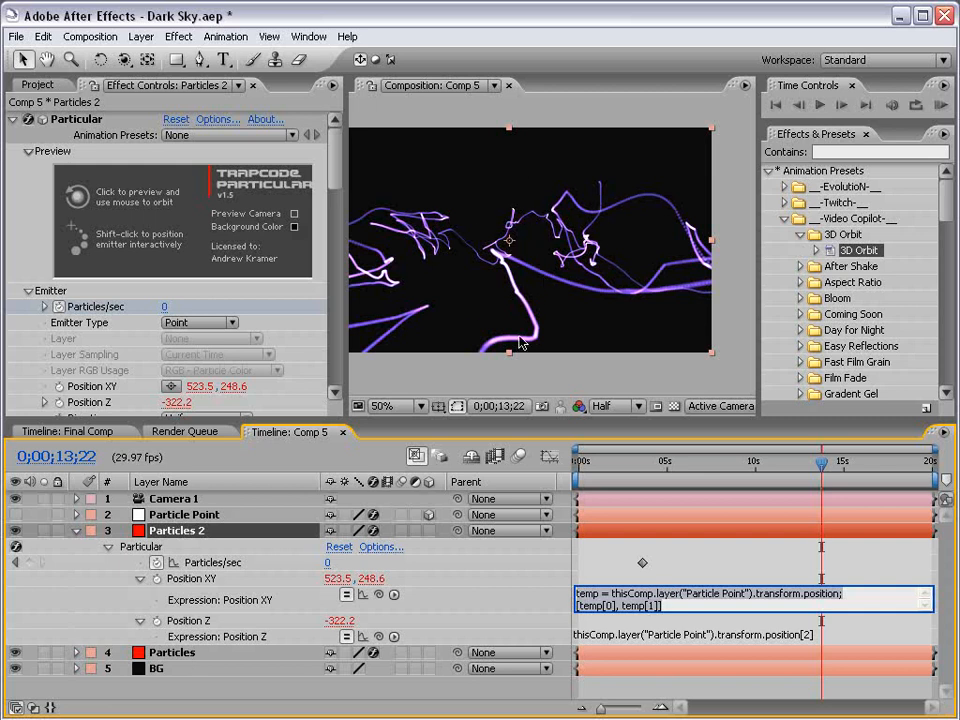
{"action": "left_click", "coordinate": [583, 609]}
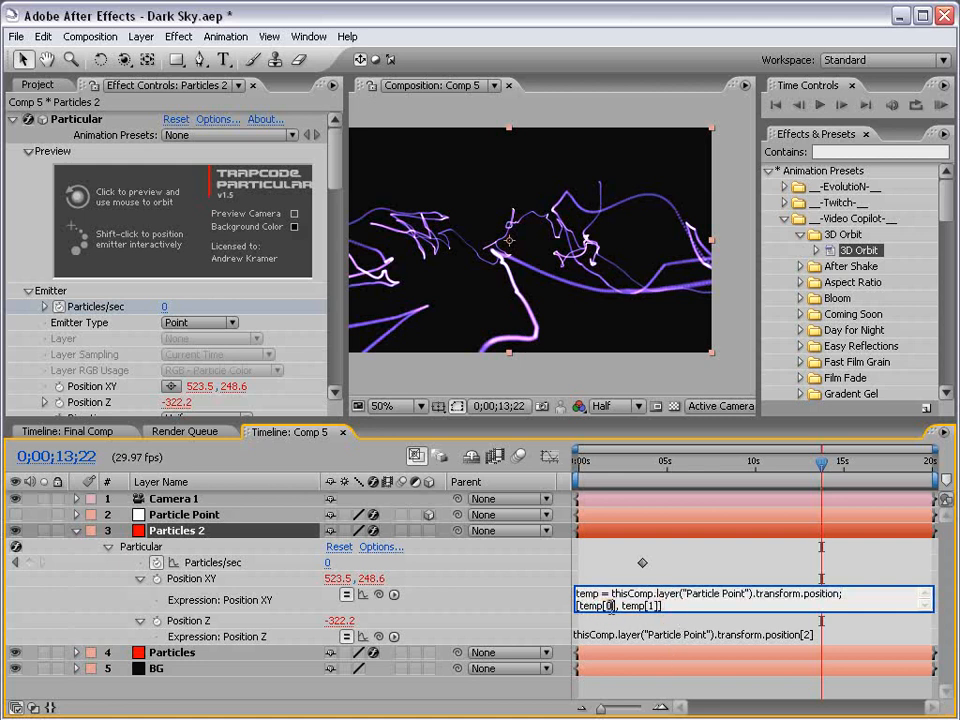
{"action": "left_click_drag", "start_coordinate": [656, 605], "coordinate": [649, 605]}
{"action": "left_click", "coordinate": [663, 606]}
{"action": "left_click", "coordinate": [679, 555]}
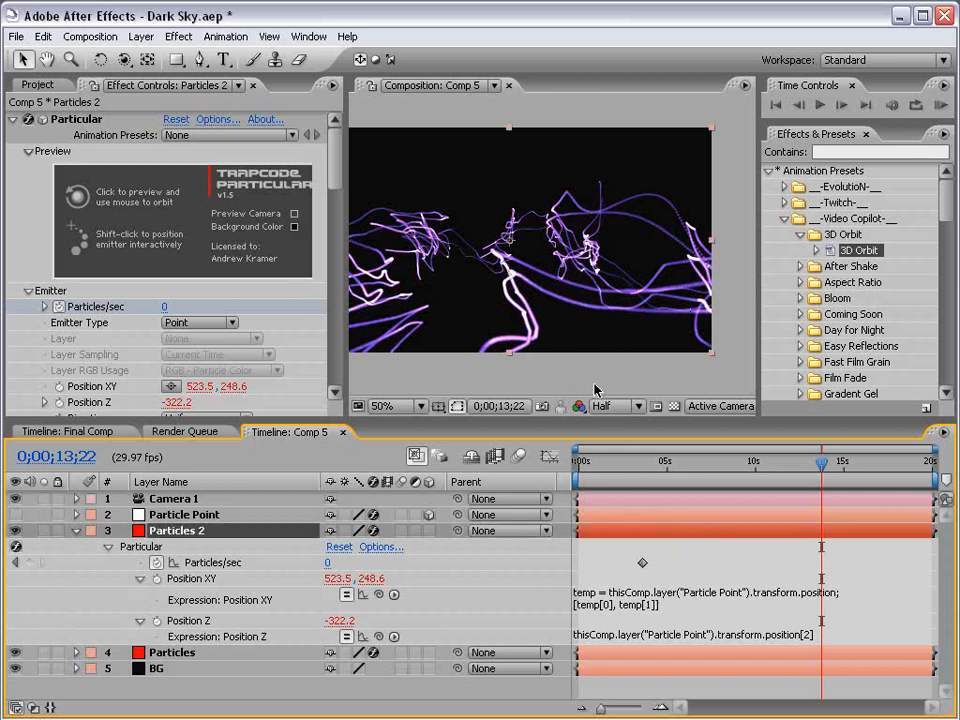
{"action": "key", "text": "ctrl+z"}
{"action": "left_click", "coordinate": [43, 36]}
{"action": "left_click", "coordinate": [74, 74]}
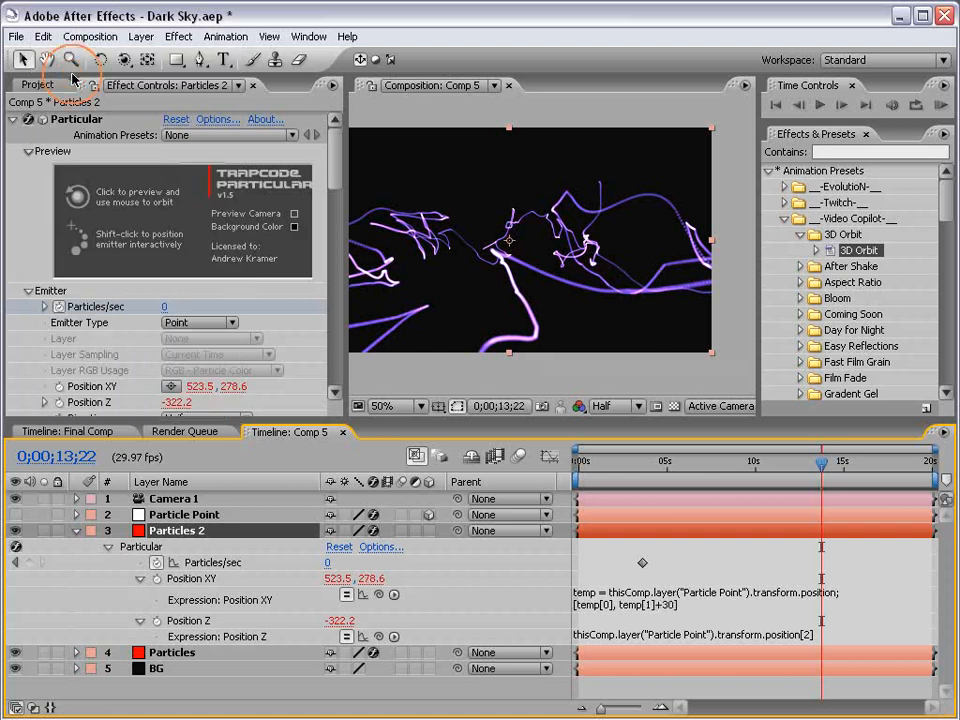
Change the original Particles layer's Position XY expression to temp[1]-30
{"action": "left_click", "coordinate": [172, 654]}
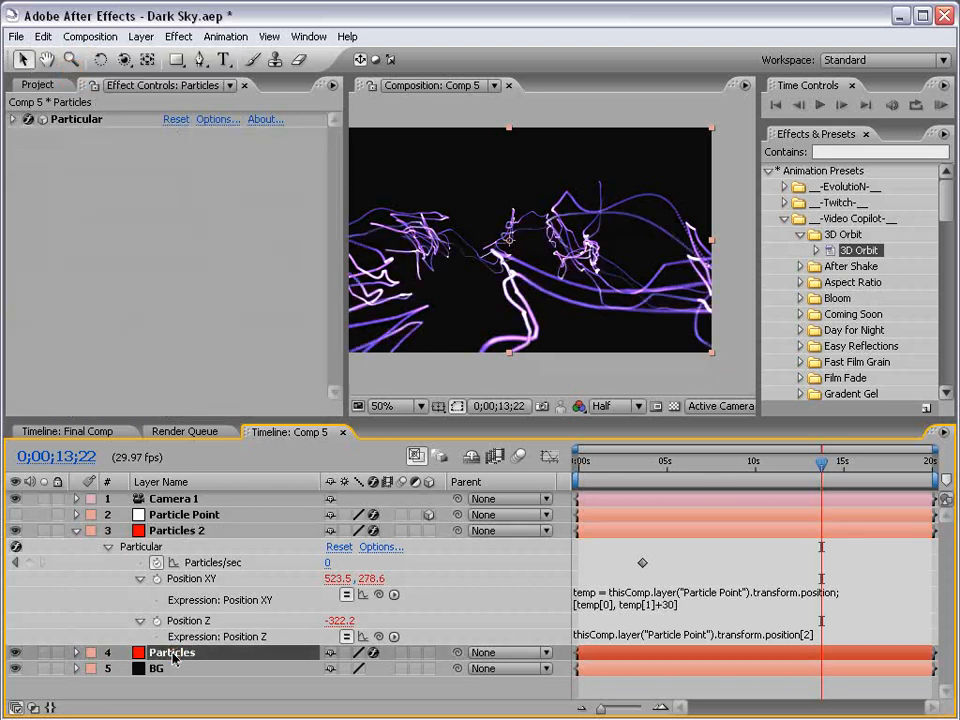
{"action": "key", "text": "u"}
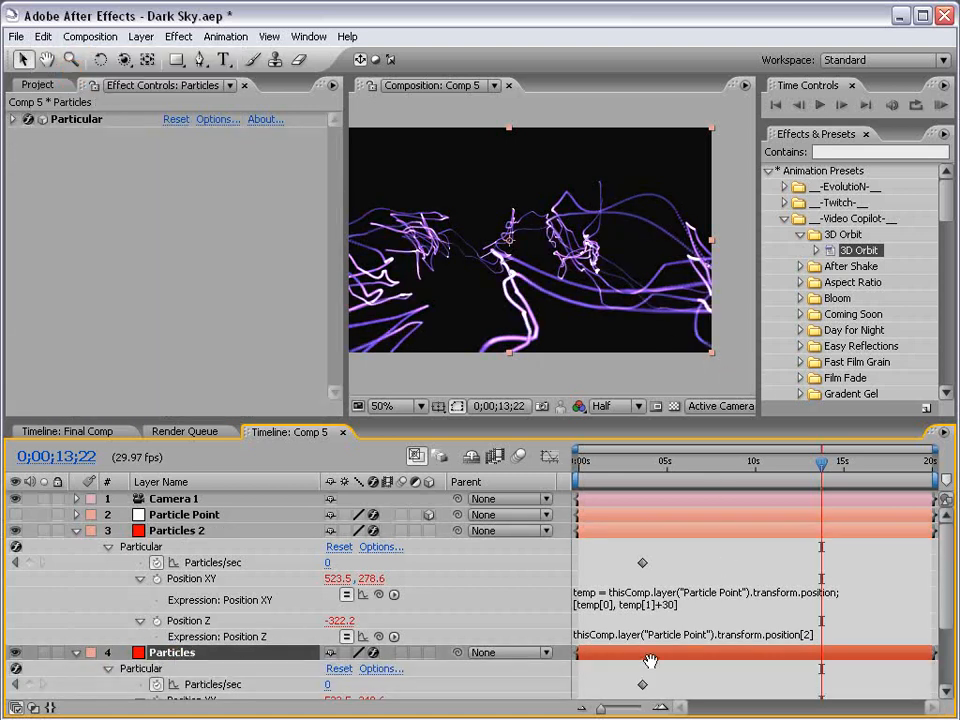
{"action": "scroll", "coordinate": [640, 620], "scroll_direction": "down", "scroll_amount": 3}
{"action": "left_click", "coordinate": [669, 623]}
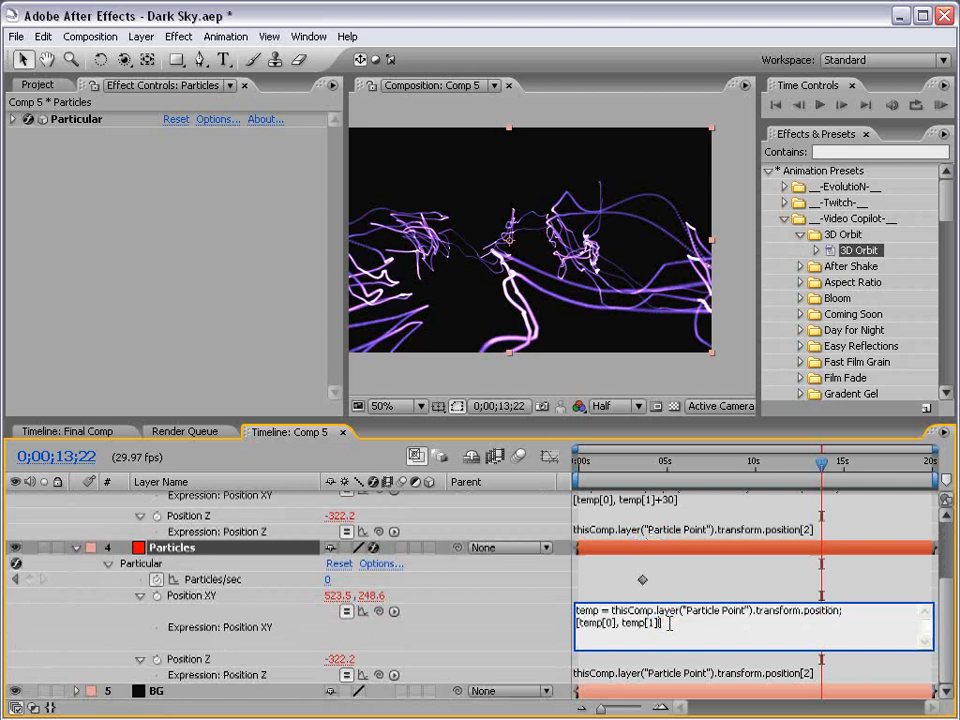
{"action": "left_click", "coordinate": [678, 577]}
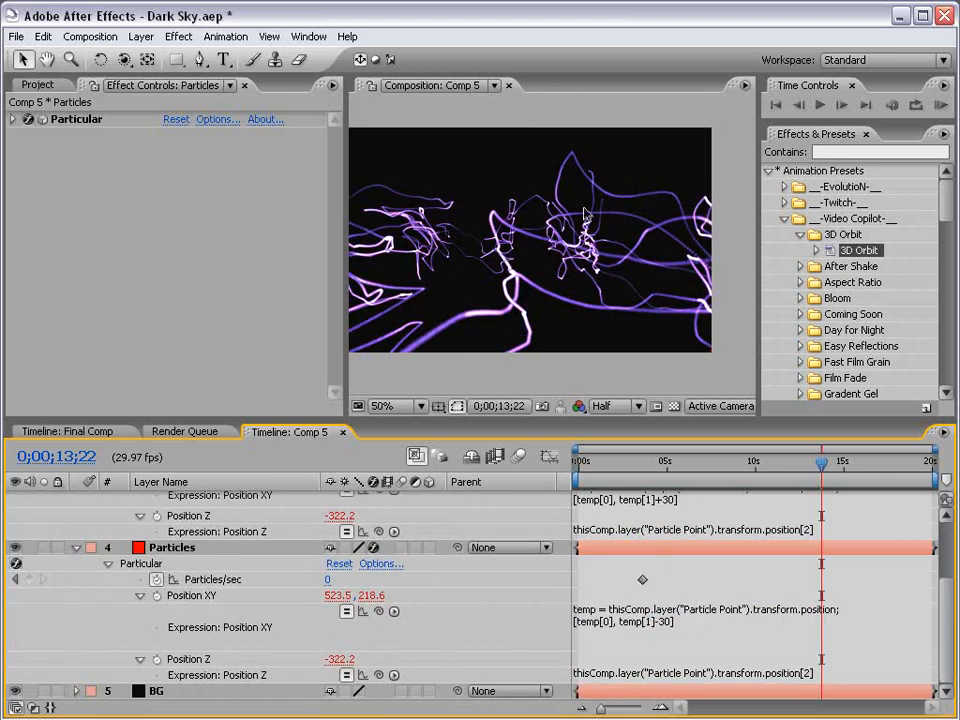
Collapse all layer properties, clear the selection, and save the project
{"action": "key", "text": "ctrl+a"}
{"action": "left_click", "coordinate": [77, 549]}
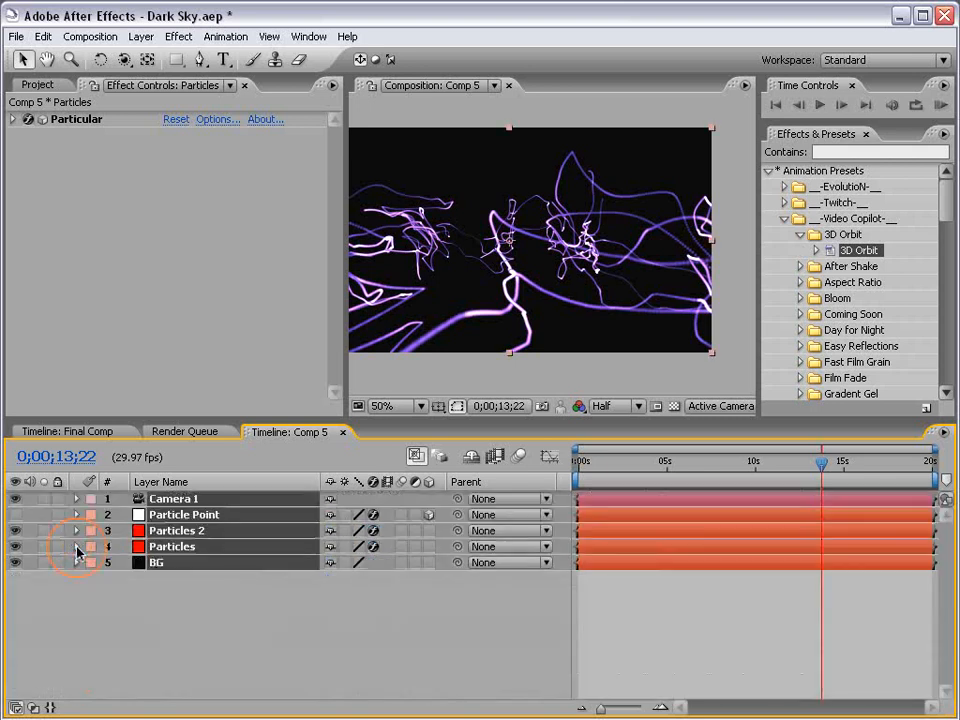
{"action": "left_click", "coordinate": [651, 644]}
{"action": "key", "text": "ctrl+s"}
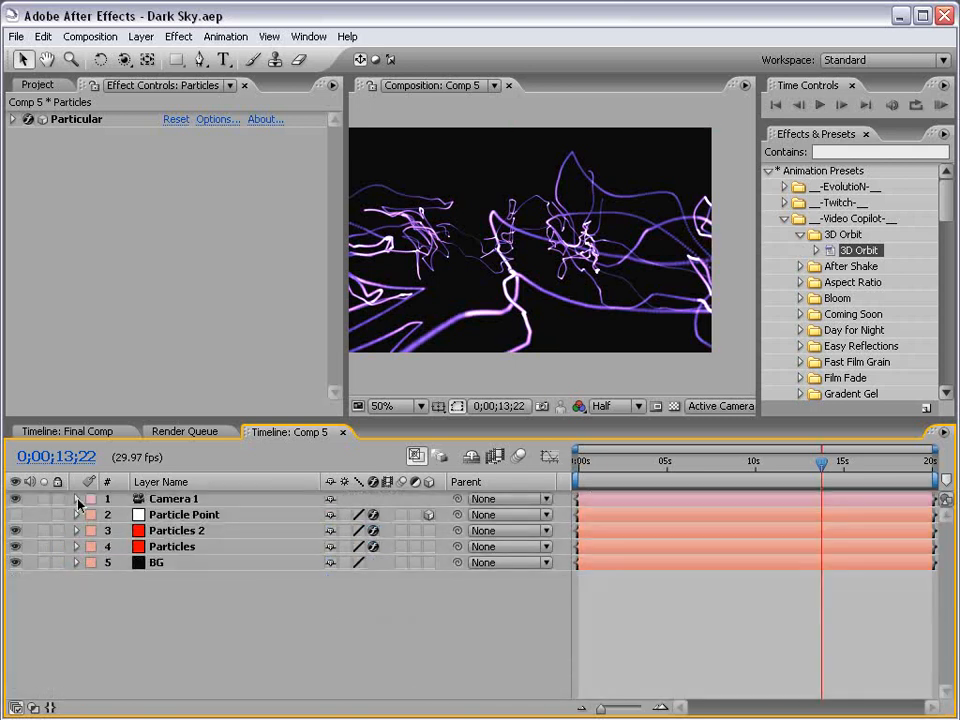
View the scene from the Top, framing Camera 1, and hide the Particle Point layer
{"action": "left_click", "coordinate": [603, 406]}
{"action": "left_click", "coordinate": [742, 406]}
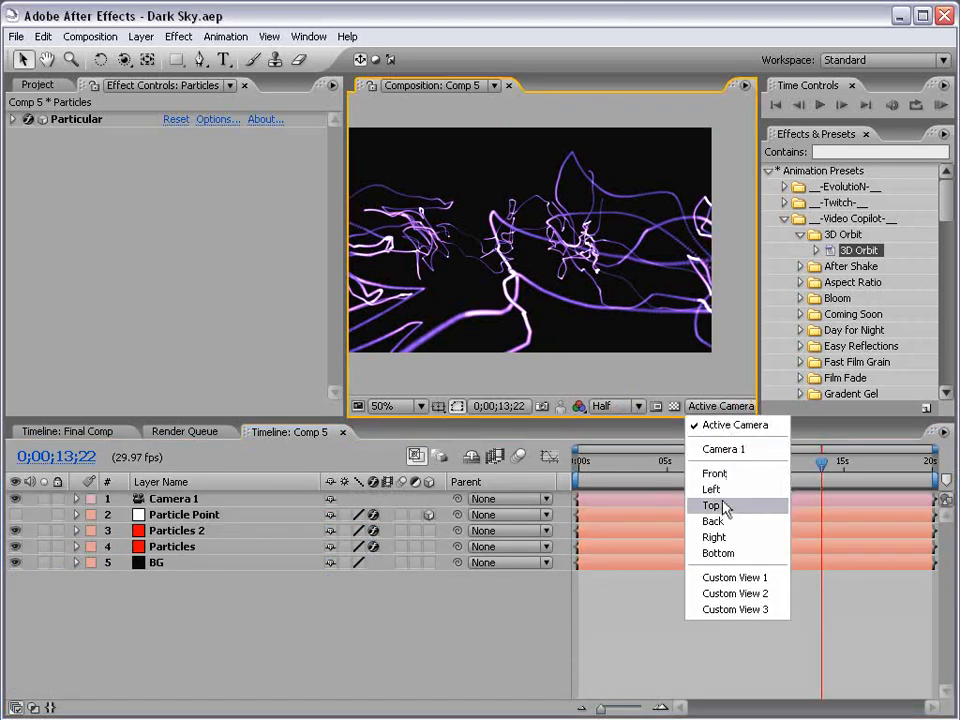
{"action": "left_click", "coordinate": [724, 505]}
{"action": "left_click", "coordinate": [170, 503]}
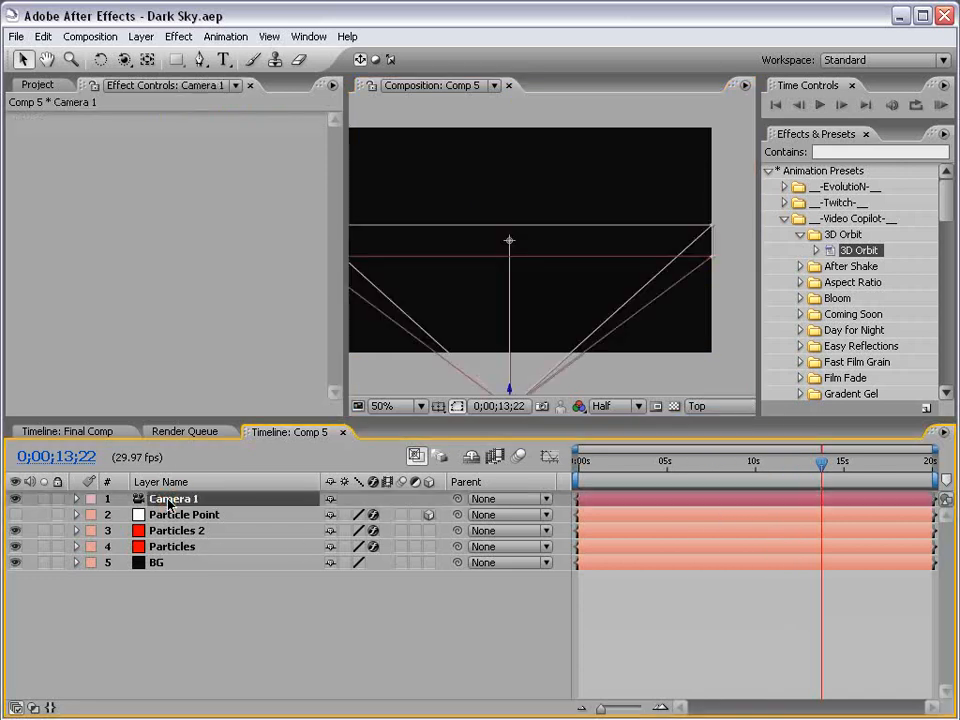
{"action": "left_click_drag", "start_coordinate": [546, 358], "coordinate": [542, 236]}
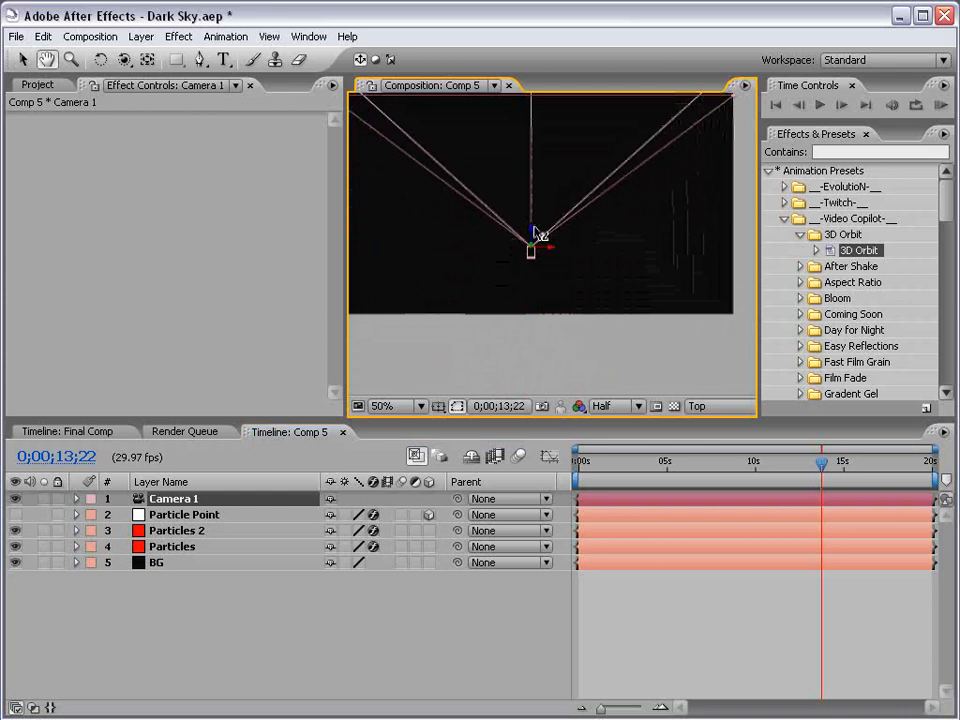
{"action": "left_click_drag", "start_coordinate": [565, 192], "coordinate": [561, 272]}
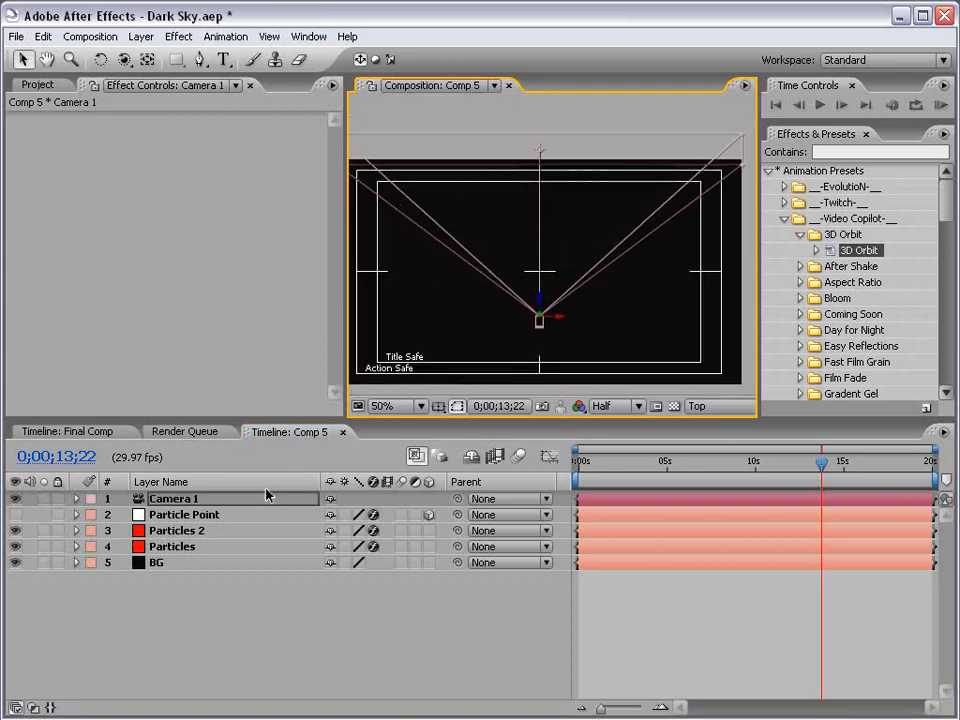
{"action": "left_click", "coordinate": [183, 516]}
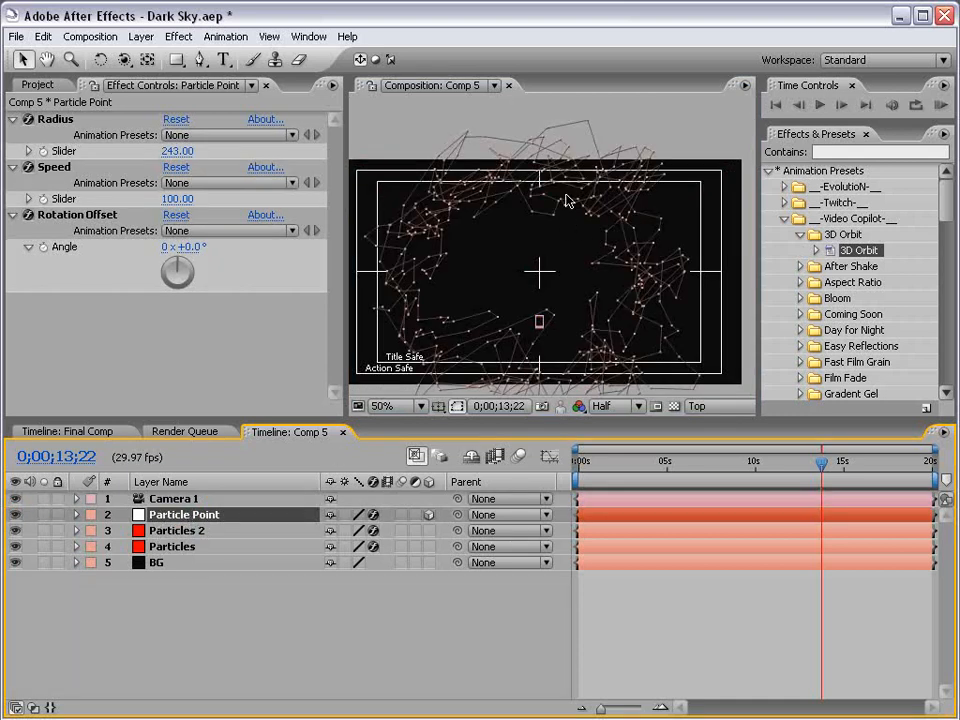
{"action": "left_click", "coordinate": [15, 514]}
Aim Camera 1's point of interest at the comp centre and return to Active Camera view
{"action": "left_click", "coordinate": [535, 322]}
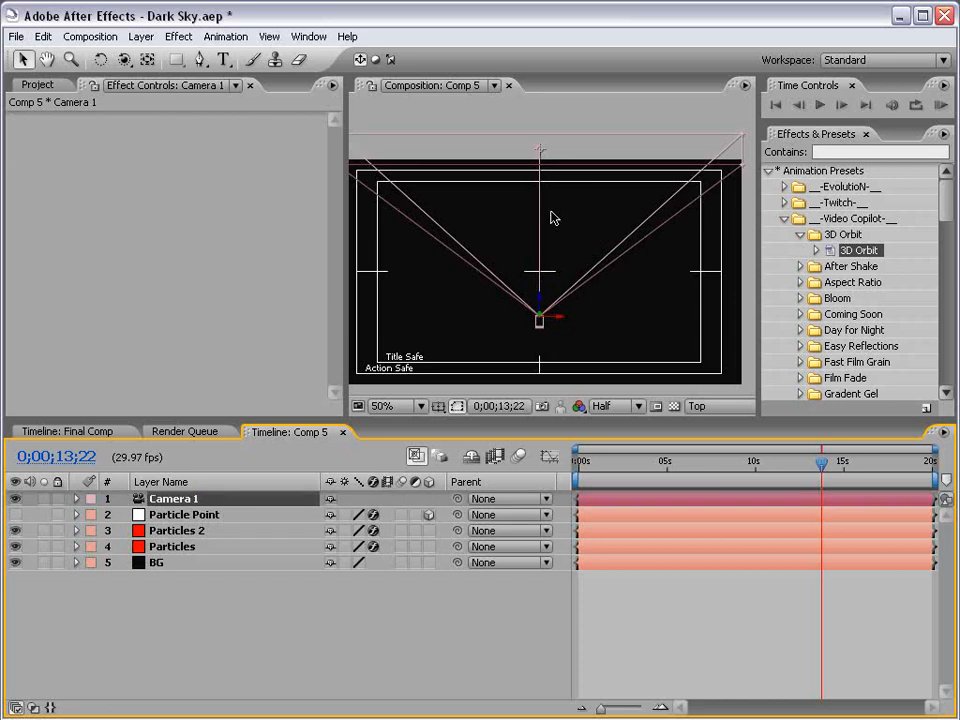
{"action": "left_click_drag", "start_coordinate": [541, 151], "coordinate": [540, 272]}
{"action": "scroll", "coordinate": [552, 294], "scroll_direction": "up", "scroll_amount": 2}
{"action": "mouse_move", "coordinate": [538, 354]}
{"action": "left_mouse_down"}
{"action": "mouse_move", "coordinate": [572, 246]}
{"action": "mouse_move", "coordinate": [539, 247]}
{"action": "left_mouse_up"}
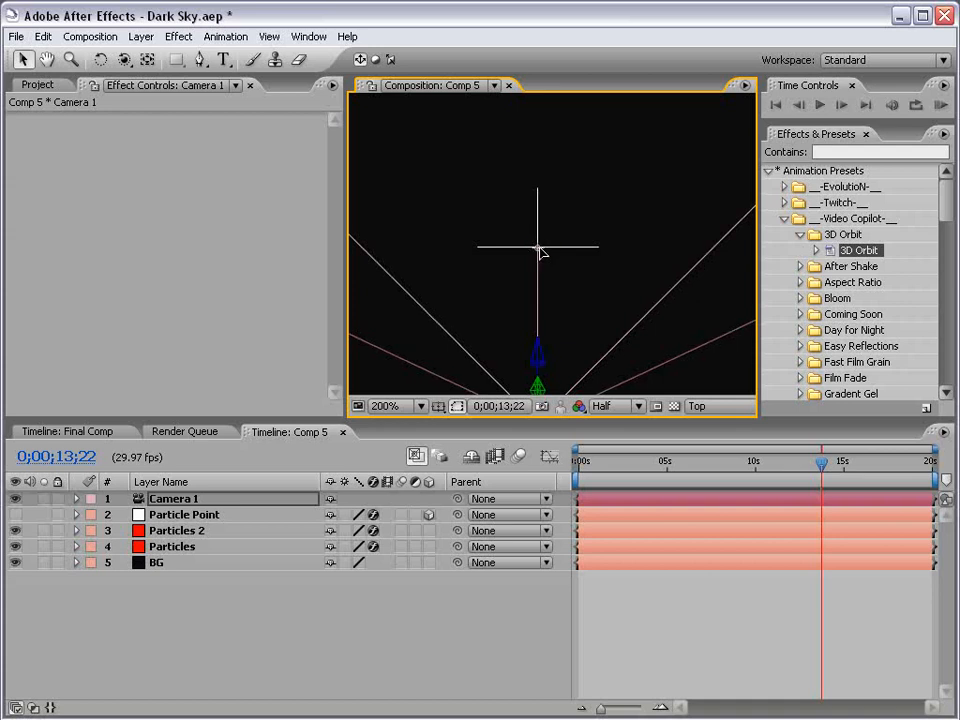
{"action": "scroll", "coordinate": [545, 253], "scroll_direction": "down", "scroll_amount": 2}
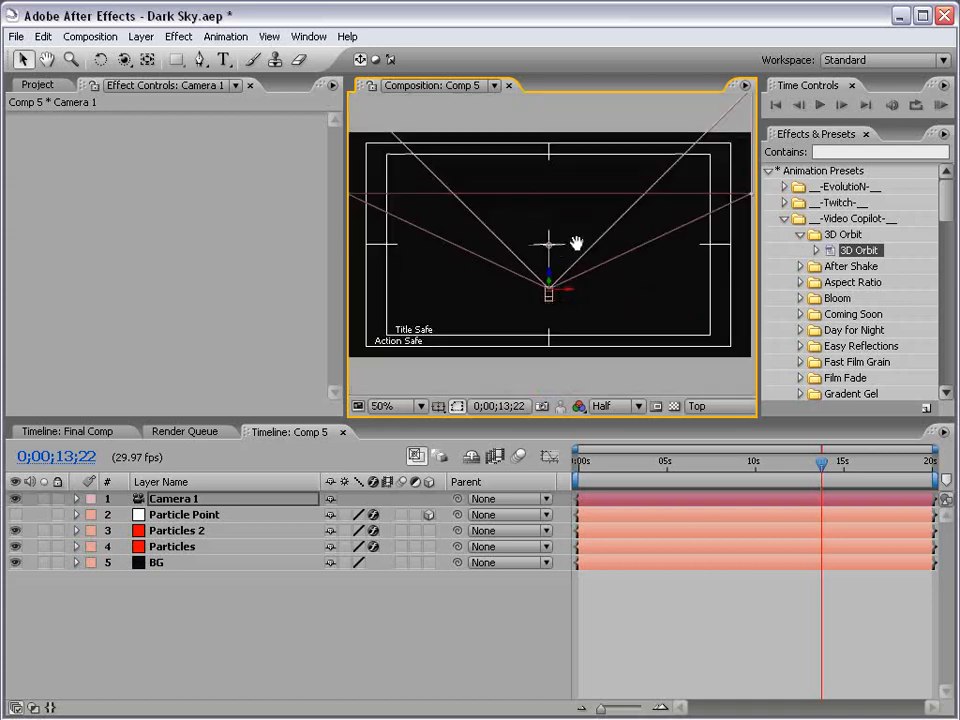
{"action": "left_click_drag", "start_coordinate": [575, 243], "coordinate": [533, 257]}
{"action": "left_click", "coordinate": [705, 406]}
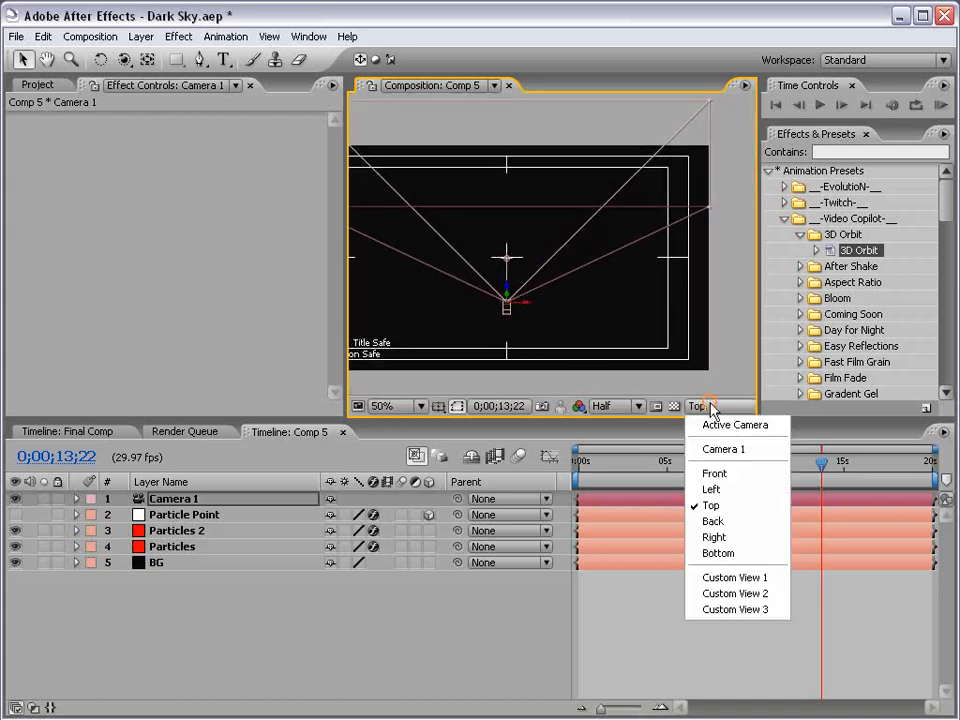
{"action": "left_click", "coordinate": [729, 425]}
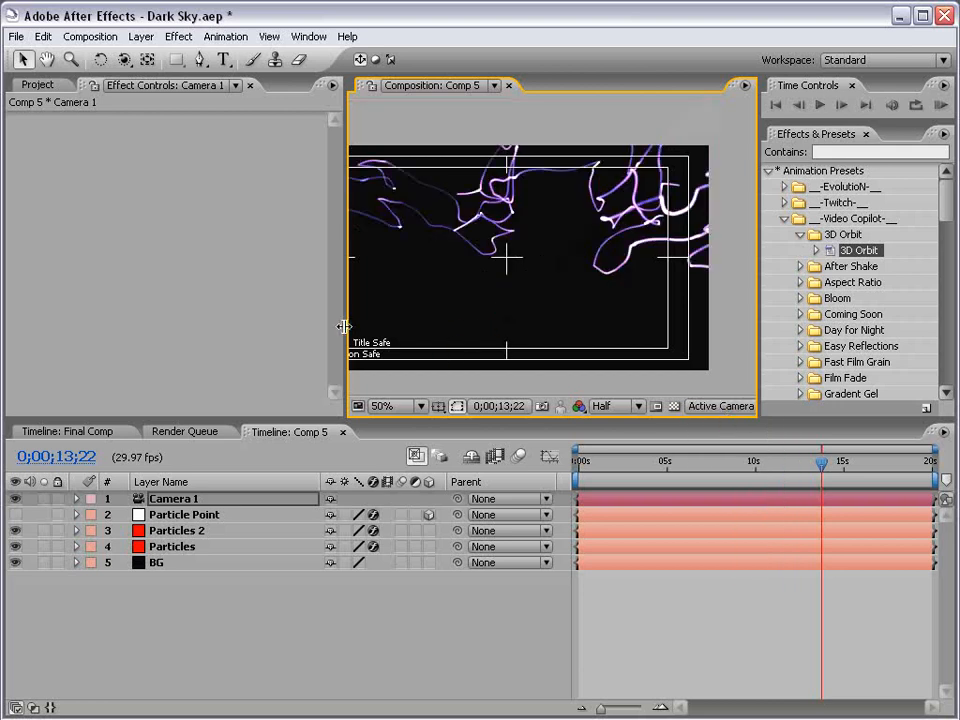
Widen the Composition viewer and hide the Title/Action Safe guides
{"action": "left_click_drag", "start_coordinate": [344, 326], "coordinate": [132, 324]}
{"action": "key", "text": "apostrophe"}
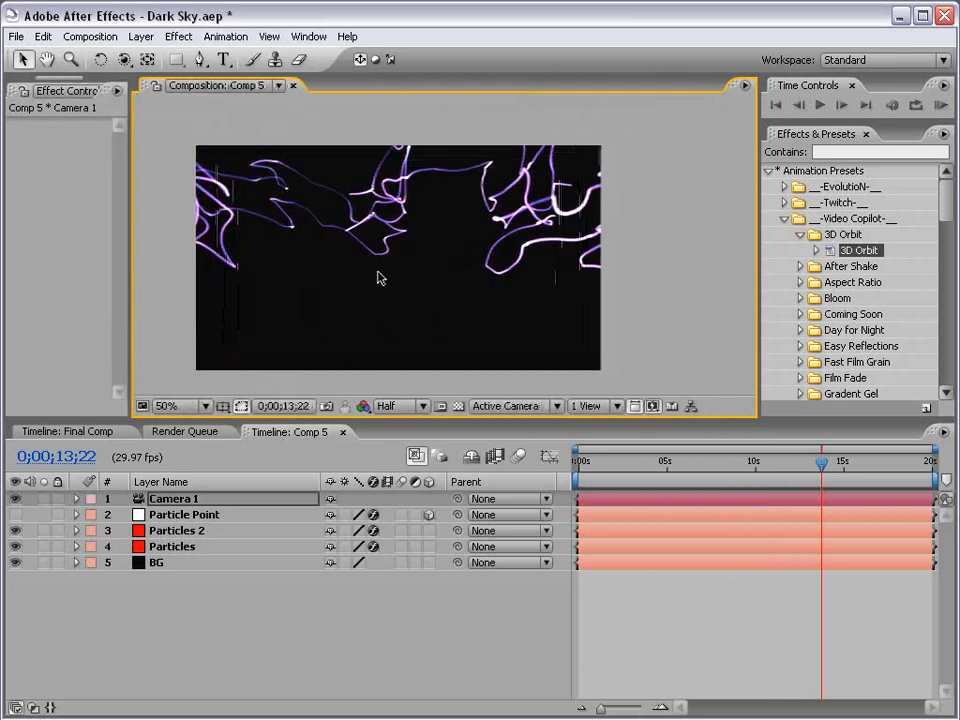
{"action": "left_click_drag", "start_coordinate": [410, 260], "coordinate": [506, 232]}
{"action": "left_click", "coordinate": [222, 407]}
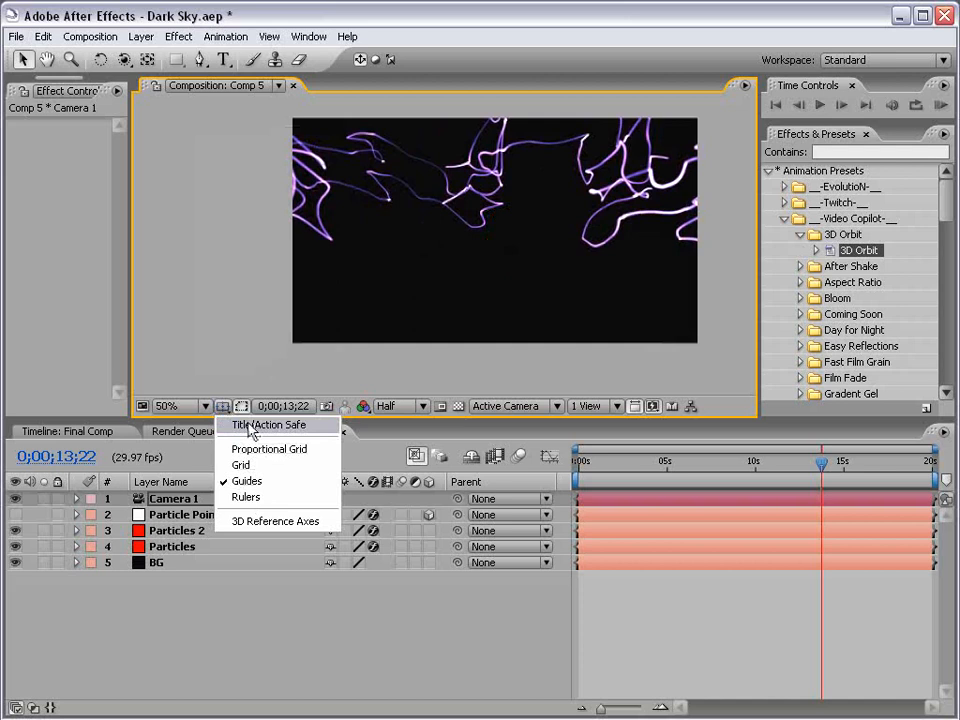
{"action": "left_click", "coordinate": [255, 424]}
{"action": "left_click", "coordinate": [222, 407]}
{"action": "left_click", "coordinate": [236, 428]}
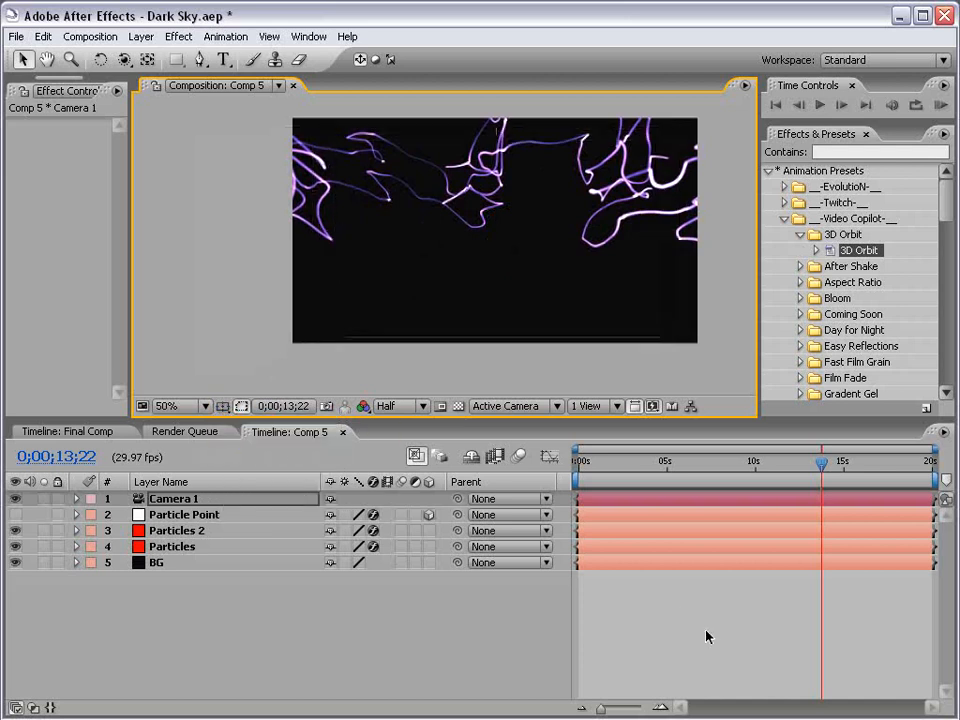
Orbit Camera 1 so the particle streaks sweep across the middle of the frame
{"action": "left_click_drag", "start_coordinate": [557, 200], "coordinate": [553, 216]}
{"action": "left_click", "coordinate": [212, 500]}
{"action": "left_click", "coordinate": [124, 59]}
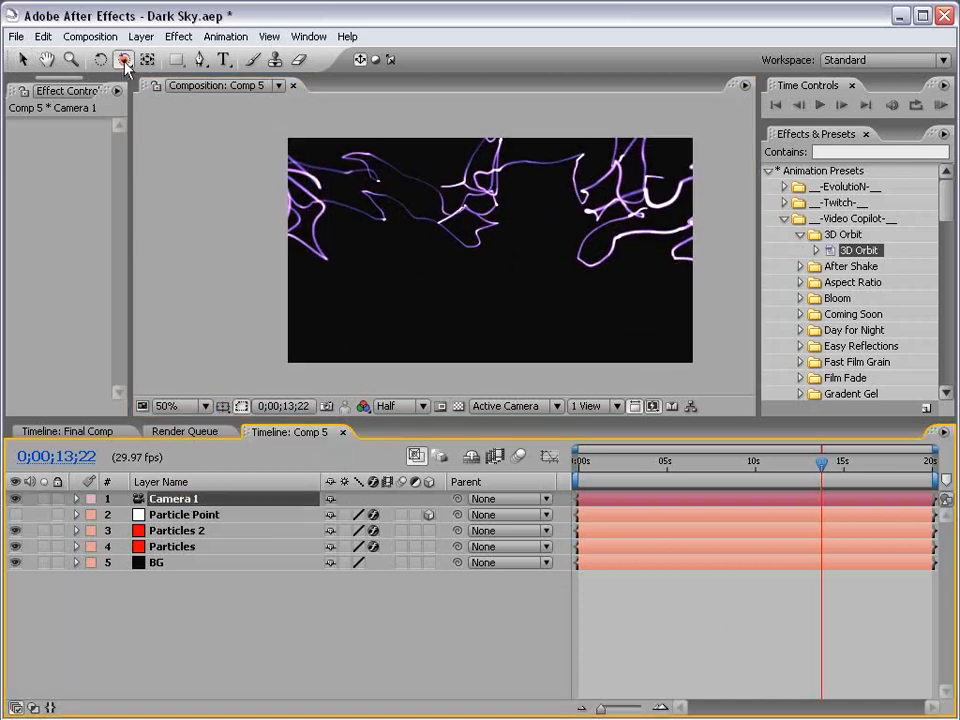
{"action": "mouse_move", "coordinate": [520, 274]}
{"action": "left_mouse_down"}
{"action": "mouse_move", "coordinate": [540, 253]}
{"action": "mouse_move", "coordinate": [544, 208]}
{"action": "mouse_move", "coordinate": [613, 268]}
{"action": "left_mouse_up"}
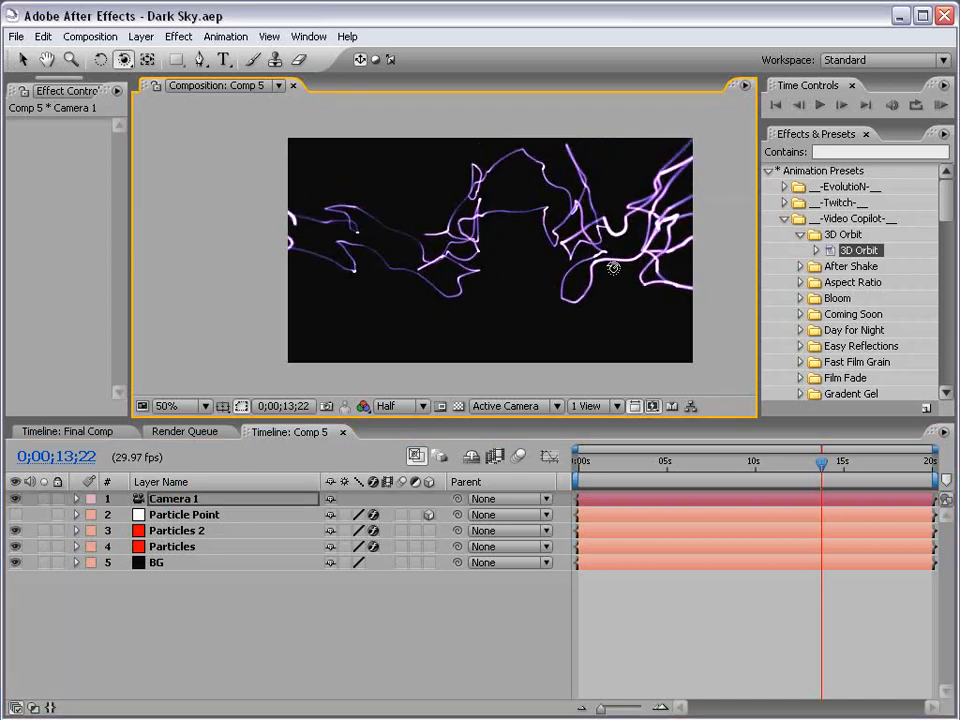
Set Camera 1's Zoom to 109 pixels and orbit the camera around the streaks
{"action": "key", "text": "a"}
{"action": "key", "text": "a"}
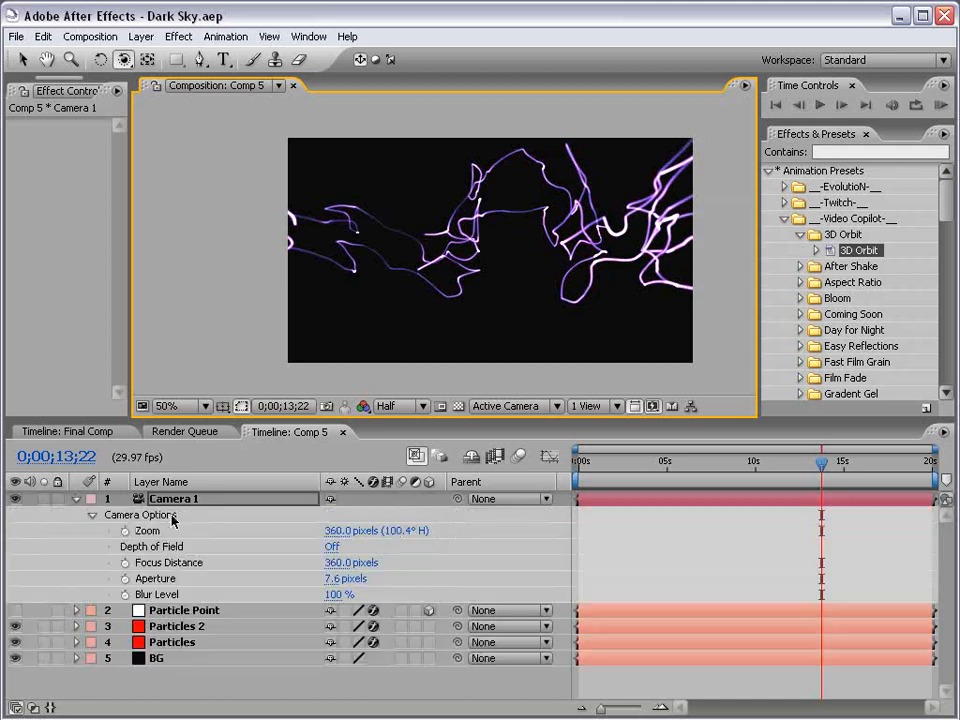
{"action": "left_click_drag", "start_coordinate": [350, 540], "coordinate": [258, 540]}
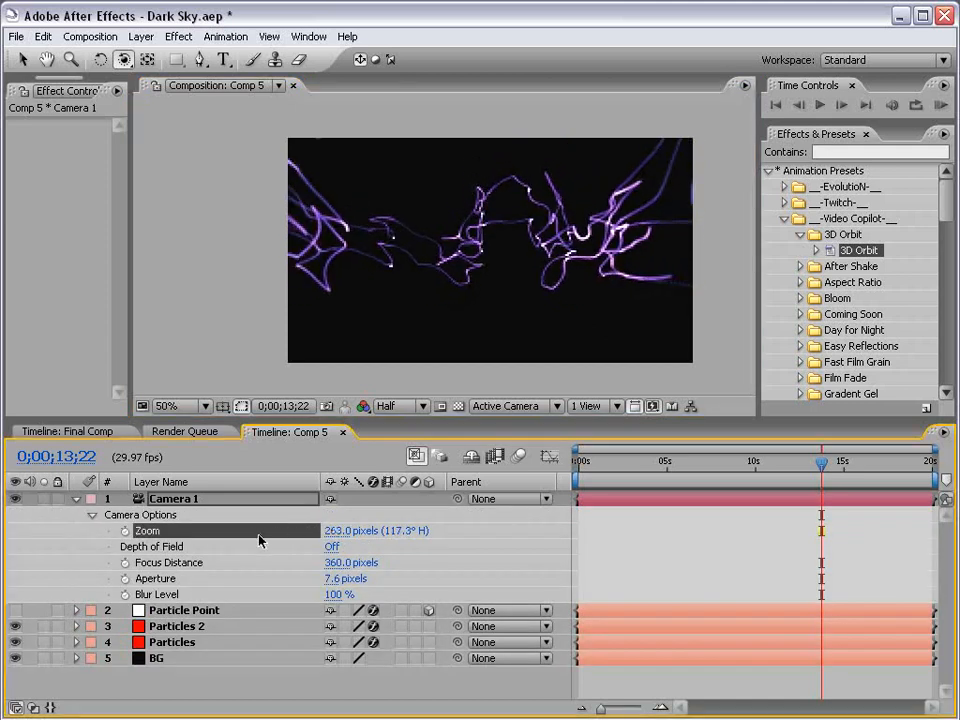
{"action": "left_click", "coordinate": [336, 531]}
{"action": "type", "text": "1"}
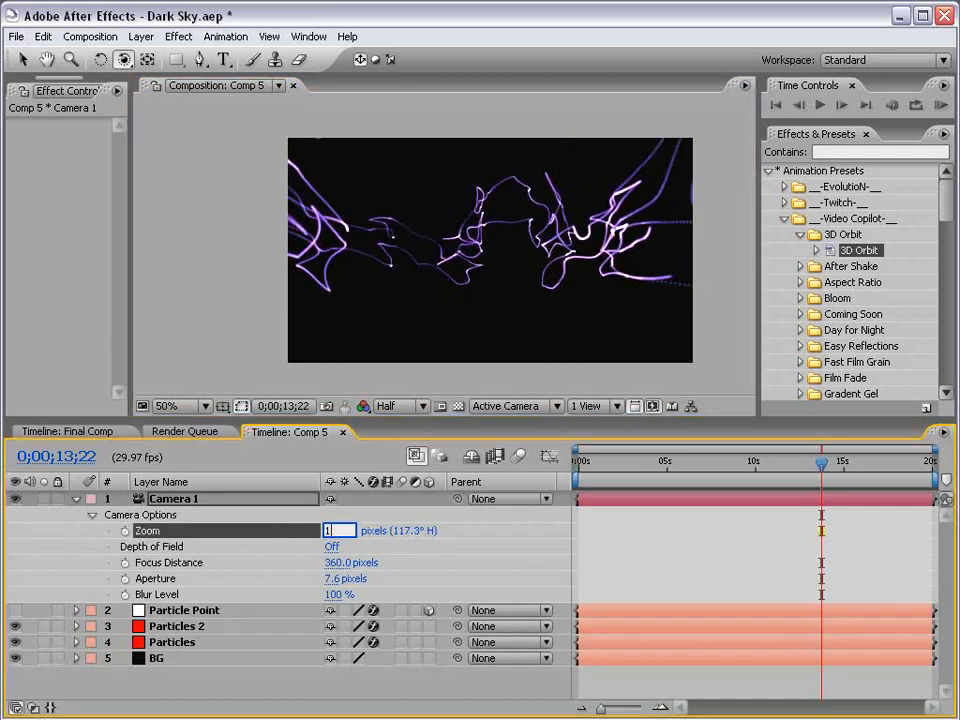
{"action": "type", "text": "00"}
{"action": "key", "text": "Return"}
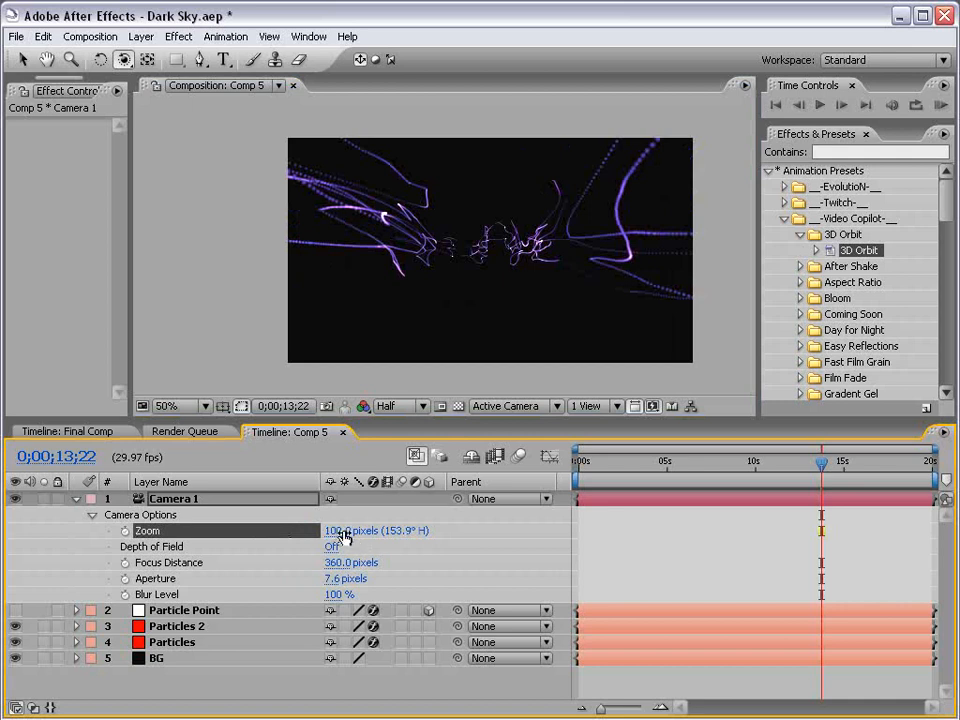
{"action": "left_click_drag", "start_coordinate": [343, 536], "coordinate": [352, 536]}
{"action": "left_click_drag", "start_coordinate": [635, 268], "coordinate": [551, 271]}
{"action": "scroll", "coordinate": [470, 253], "scroll_direction": "up", "scroll_amount": 1}
{"action": "scroll", "coordinate": [470, 253], "scroll_direction": "down", "scroll_amount": 1}
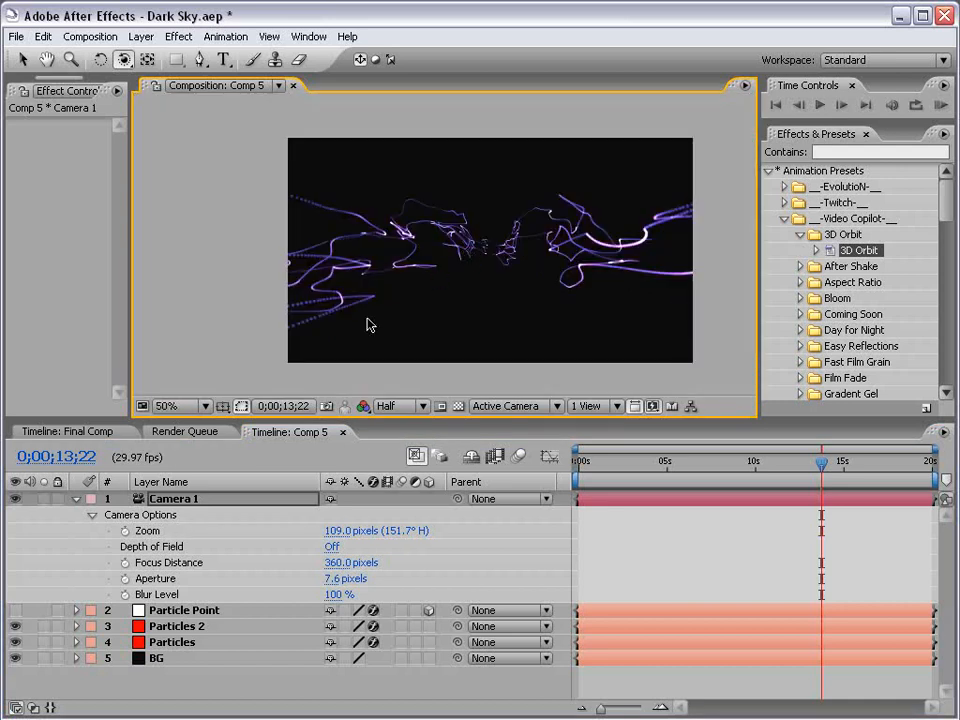
Select Particles 2 and bring its Particle settings into view in Effect Controls
{"action": "left_click", "coordinate": [75, 498]}
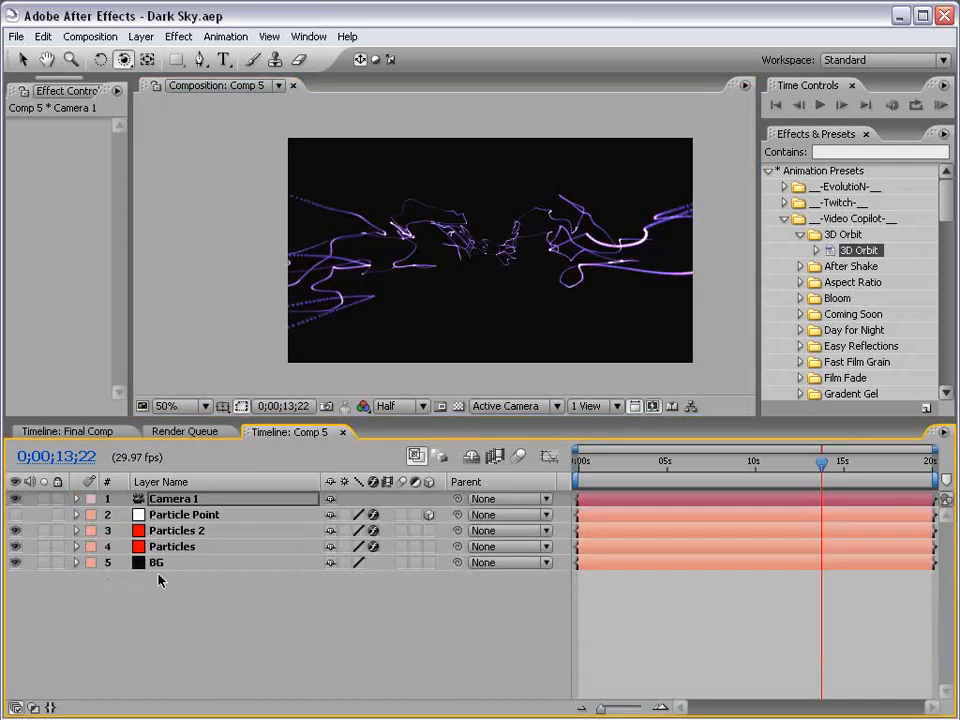
{"action": "left_click", "coordinate": [172, 530]}
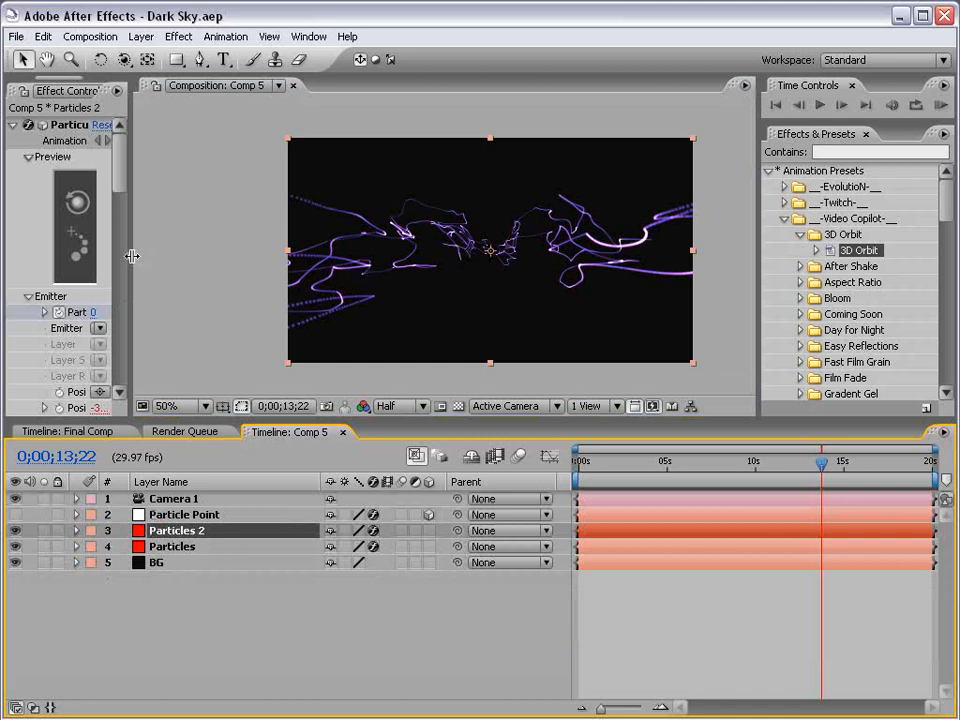
{"action": "left_click_drag", "start_coordinate": [133, 256], "coordinate": [346, 275]}
{"action": "left_click_drag", "start_coordinate": [333, 175], "coordinate": [334, 280]}
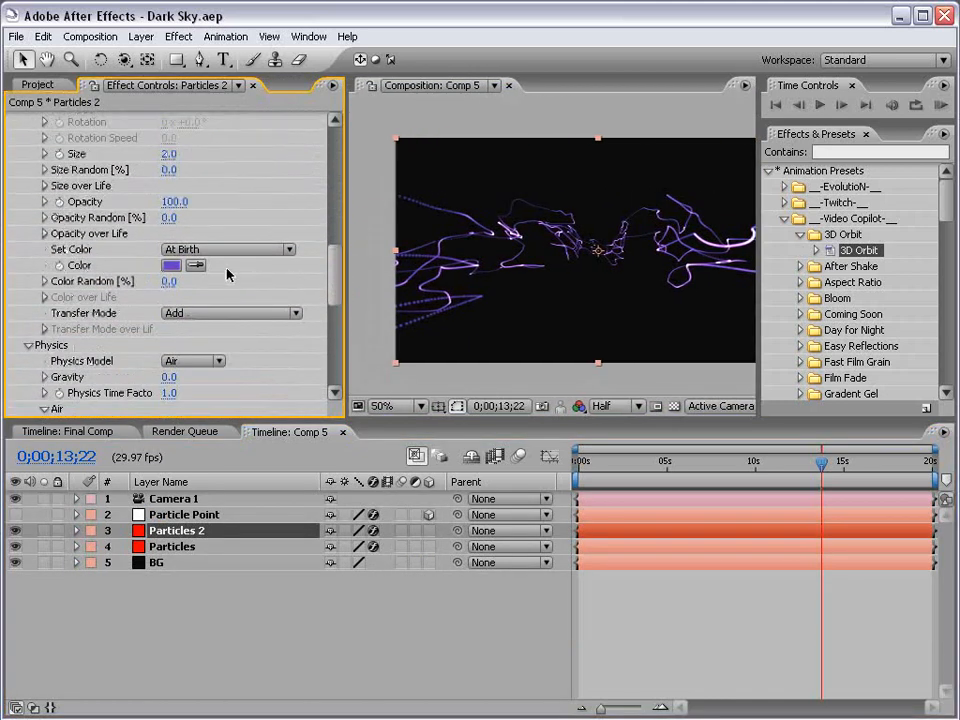
Set Particles 2's particle Color to magenta (hue 304, CB3DC3) and readjust the panels
{"action": "left_click", "coordinate": [170, 267]}
{"action": "left_click_drag", "start_coordinate": [448, 362], "coordinate": [452, 336]}
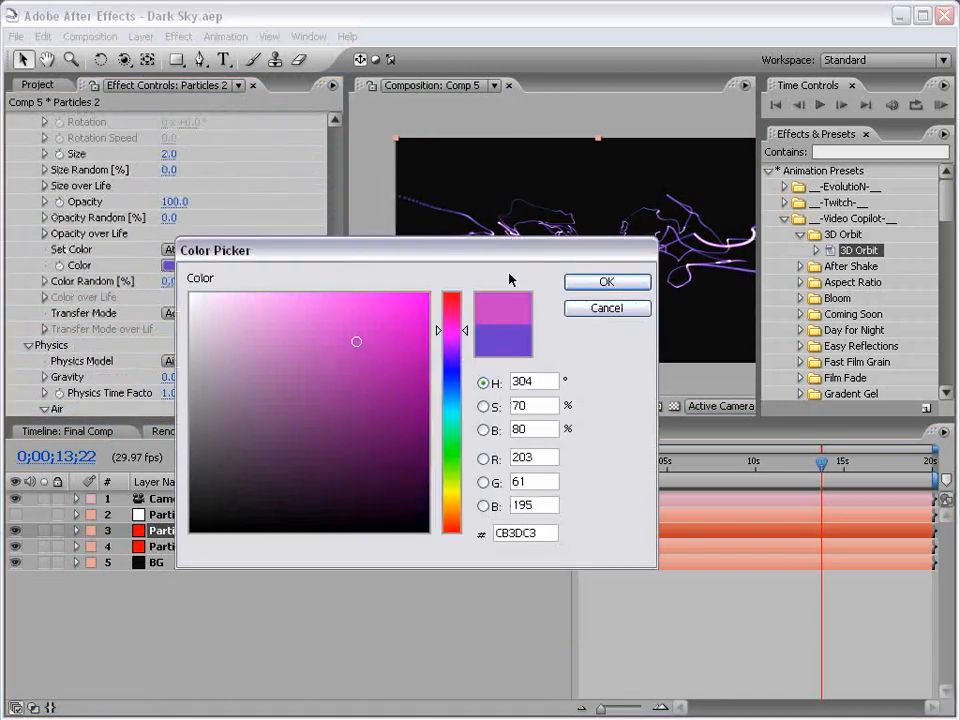
{"action": "left_click", "coordinate": [603, 282]}
{"action": "key", "text": "grave"}
{"action": "key", "text": "grave"}
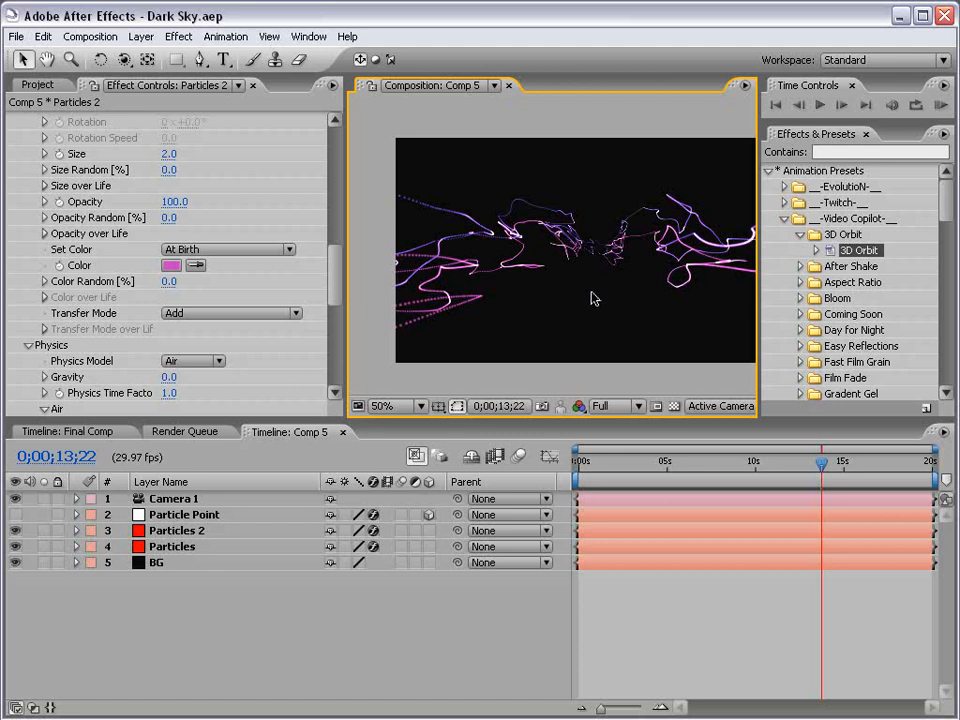
{"action": "left_click_drag", "start_coordinate": [640, 281], "coordinate": [609, 279]}
{"action": "left_click_drag", "start_coordinate": [340, 227], "coordinate": [254, 227]}
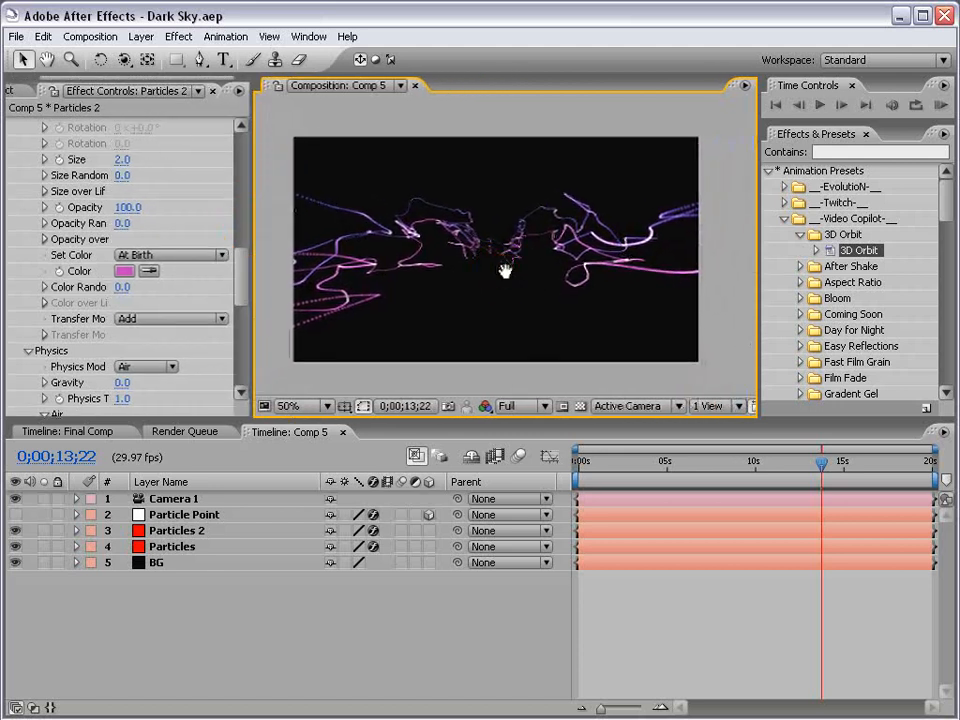
{"action": "left_click", "coordinate": [670, 637]}
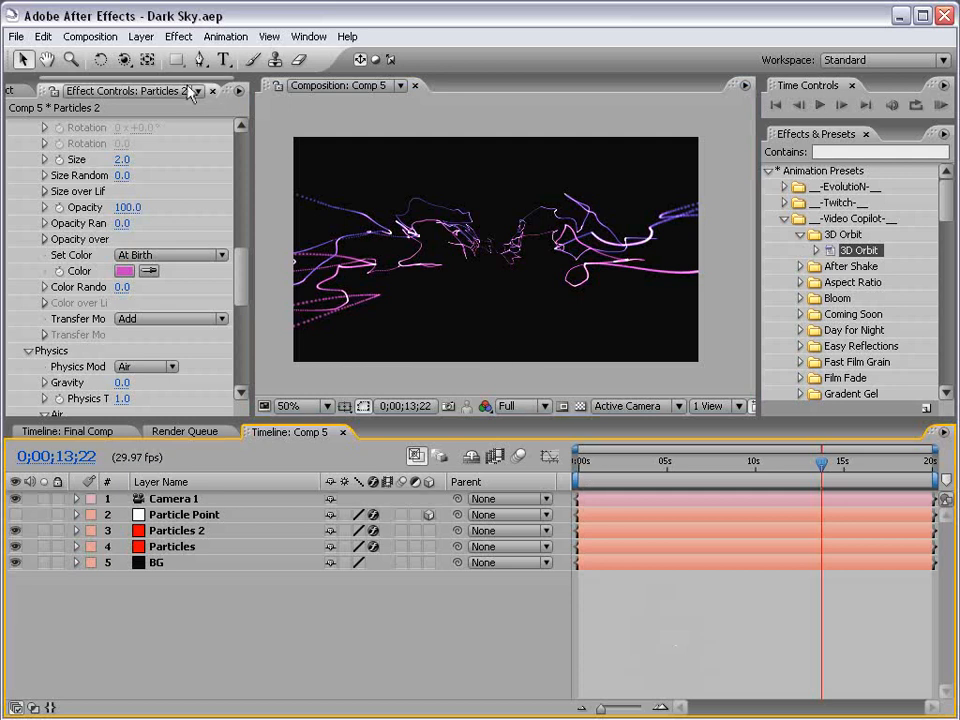
Create a new lime green solid layer with hue 93
{"action": "left_click", "coordinate": [141, 36]}
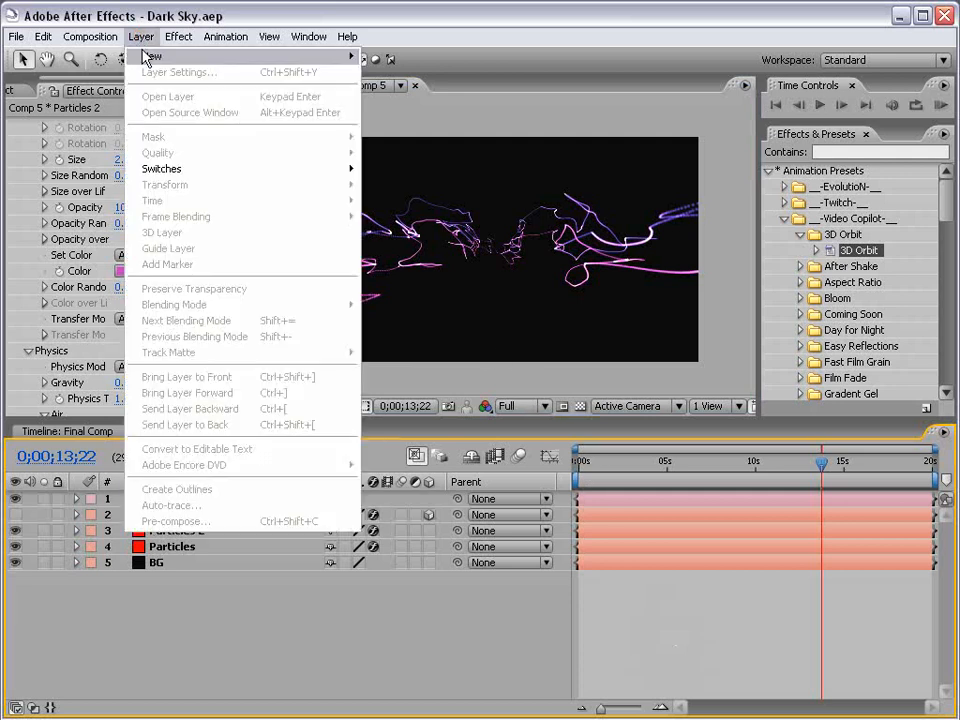
{"action": "mouse_move", "coordinate": [200, 56]}
{"action": "left_click", "coordinate": [382, 72]}
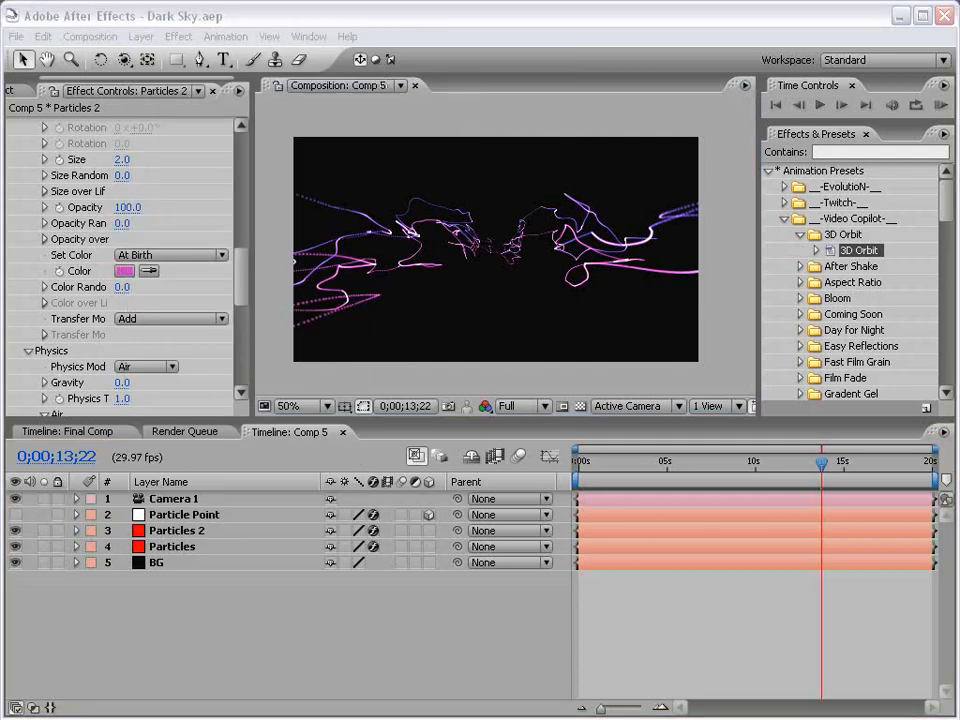
{"action": "left_click", "coordinate": [386, 508]}
{"action": "type", "text": "93"}
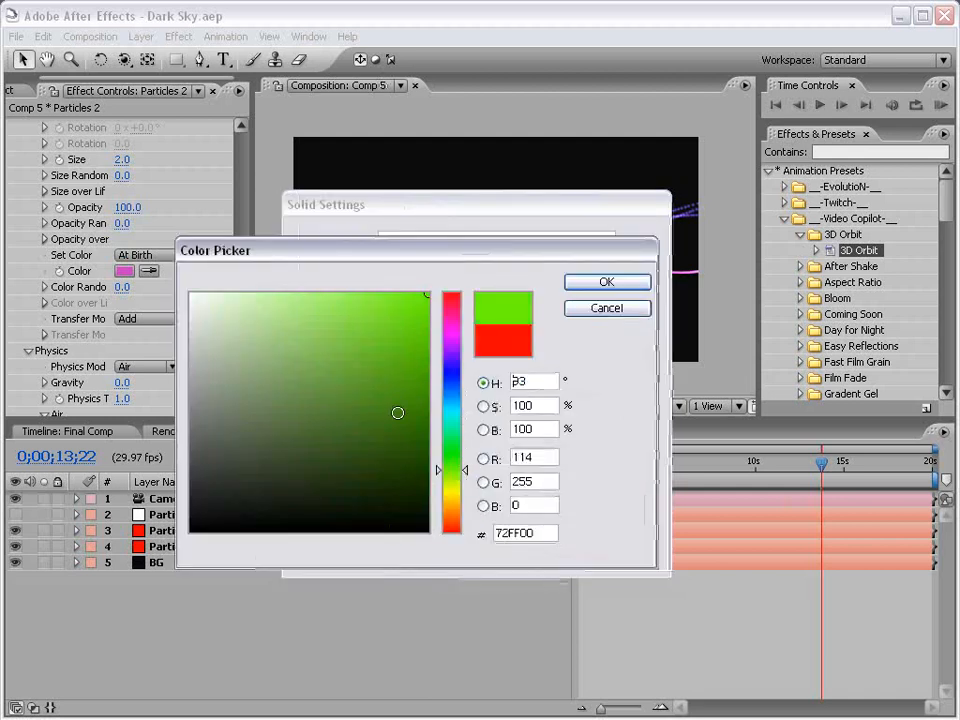
{"action": "key", "text": "Return"}
{"action": "left_click", "coordinate": [508, 551]}
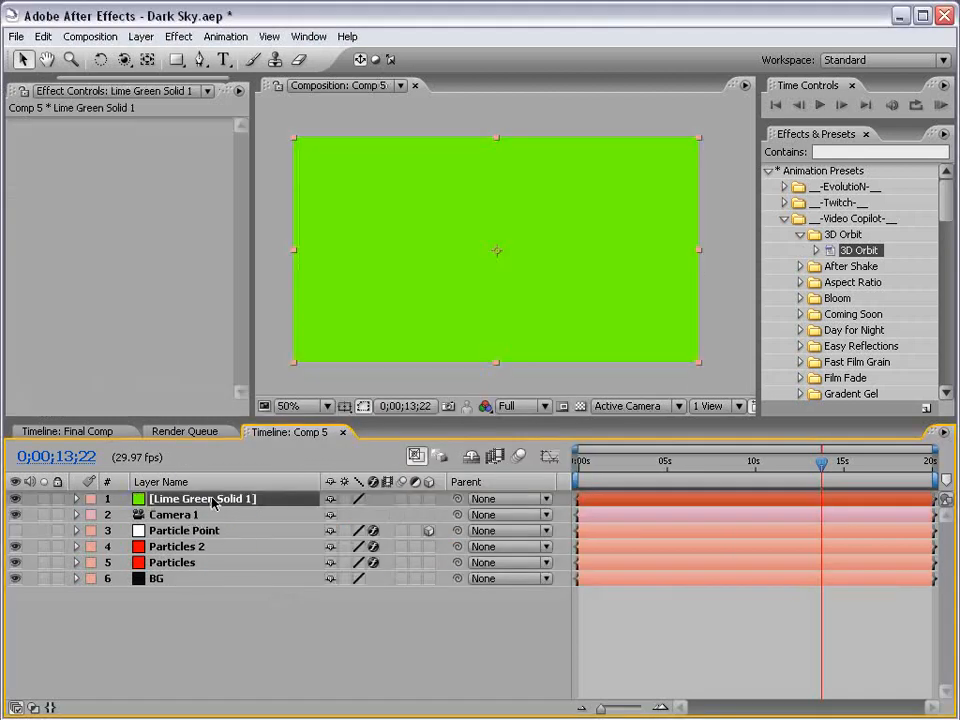
Apply Trapcode Particular to the solid with the t_StarfieldStatic1 animation preset
{"action": "left_click", "coordinate": [178, 36]}
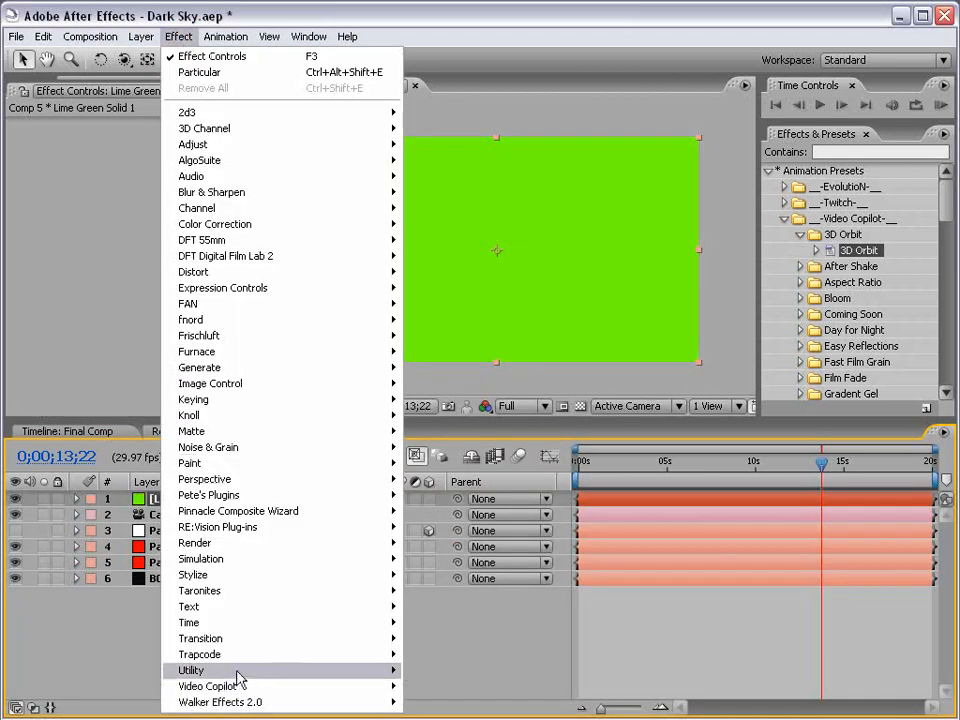
{"action": "left_click", "coordinate": [289, 656]}
{"action": "left_click", "coordinate": [458, 702]}
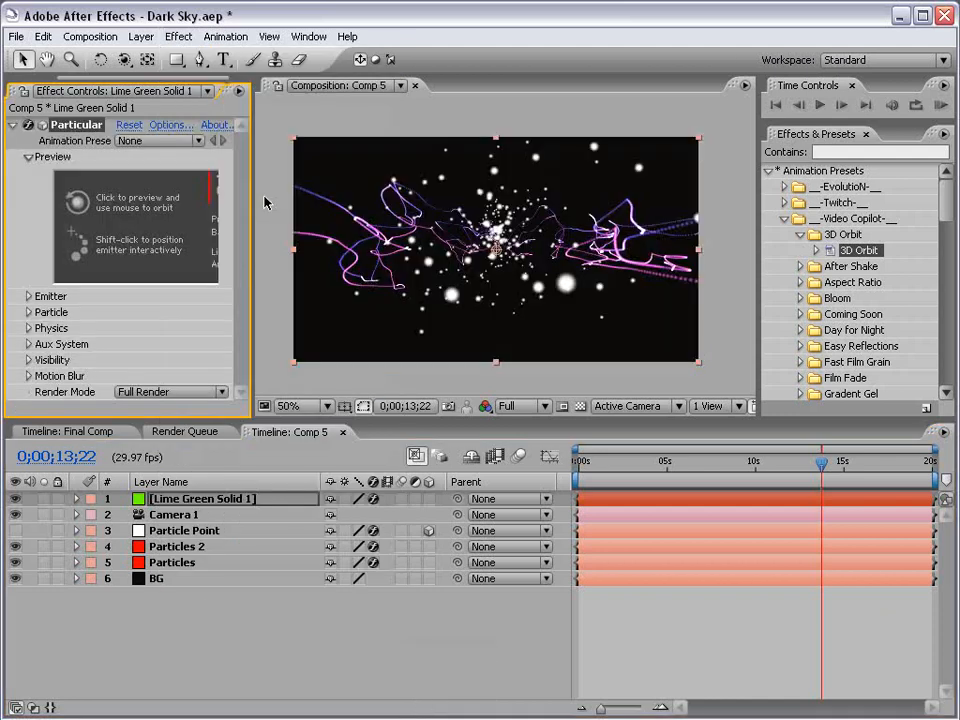
{"action": "left_click_drag", "start_coordinate": [251, 199], "coordinate": [304, 200]}
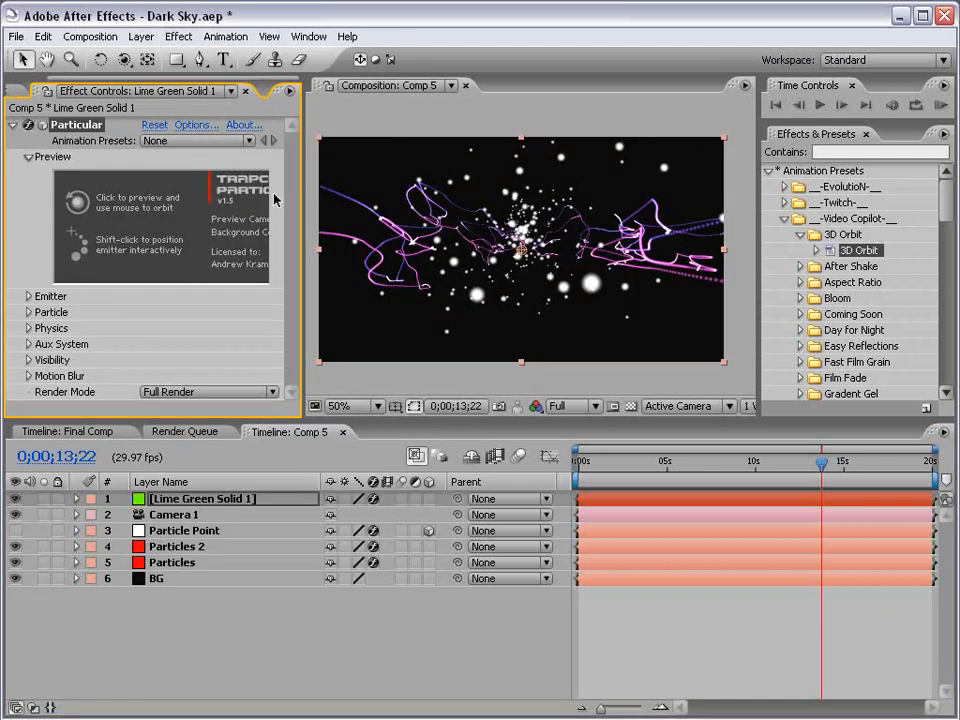
{"action": "left_click", "coordinate": [165, 141]}
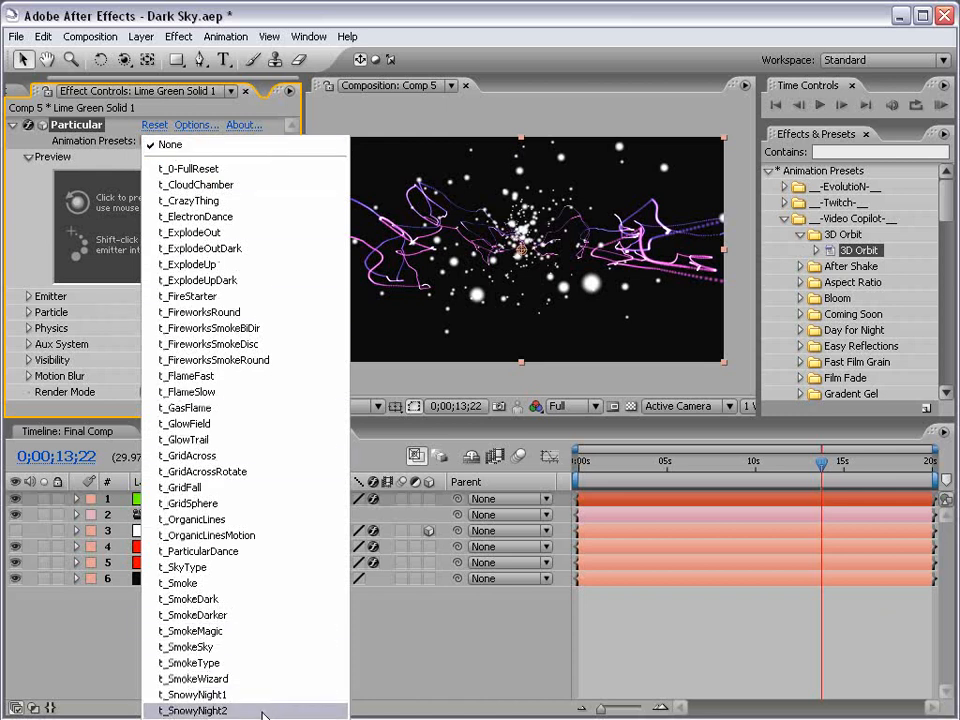
{"action": "left_click", "coordinate": [238, 645]}
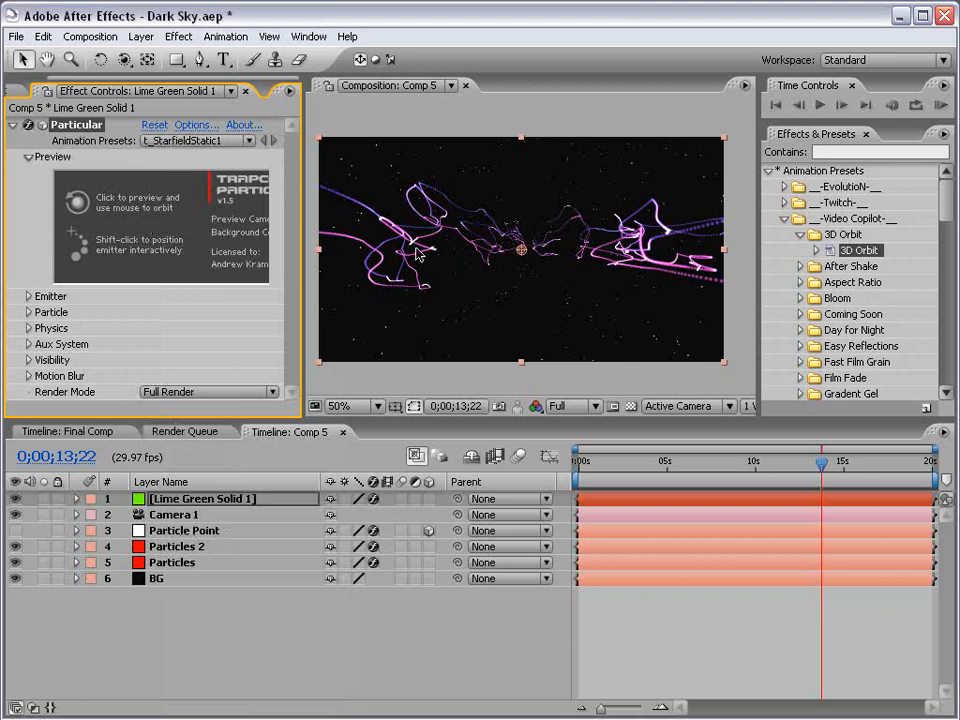
Orbit the camera around the starfield at 06;28 and view the comp at 100%
{"action": "key", "text": "grave"}
{"action": "key", "text": "grave"}
{"action": "left_click_drag", "start_coordinate": [725, 461], "coordinate": [701, 461]}
{"action": "key", "text": "c"}
{"action": "left_click_drag", "start_coordinate": [543, 256], "coordinate": [446, 257]}
{"action": "key", "text": "period"}
Return to the first frame and play the preview to watch the pink streaks form
{"action": "key", "text": "grave"}
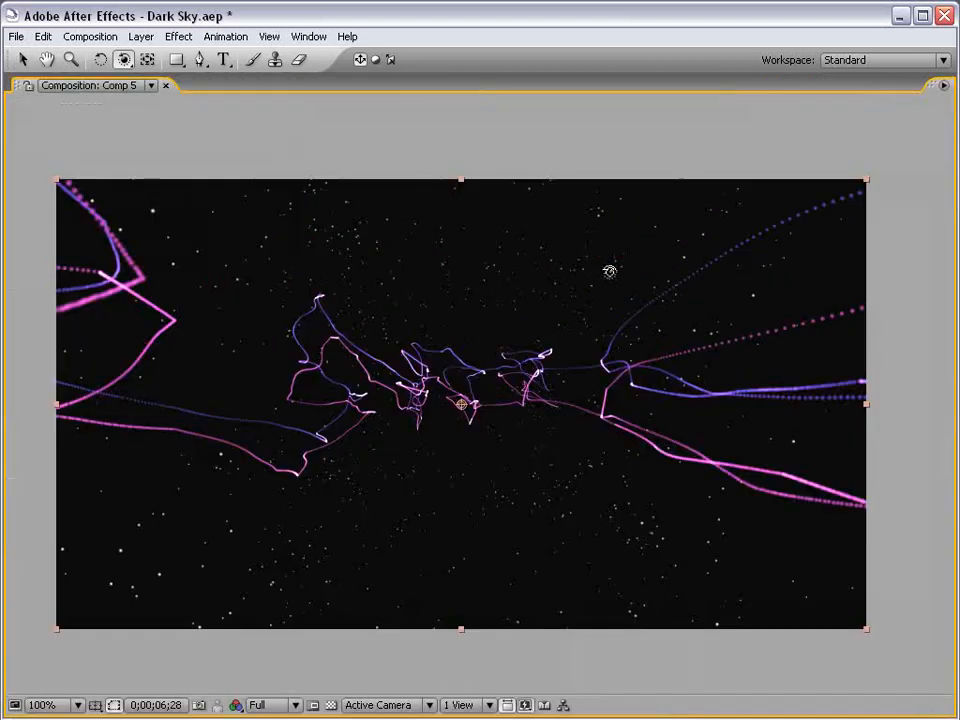
{"action": "key", "text": "grave"}
{"action": "key", "text": "comma"}
{"action": "key", "text": "u"}
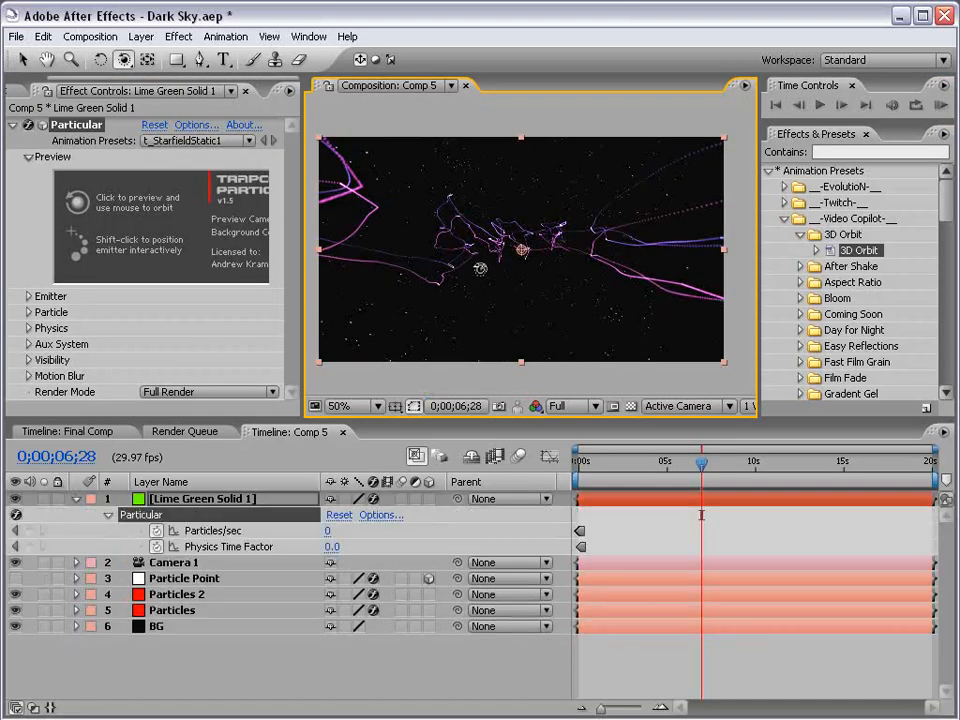
{"action": "key", "text": "equal"}
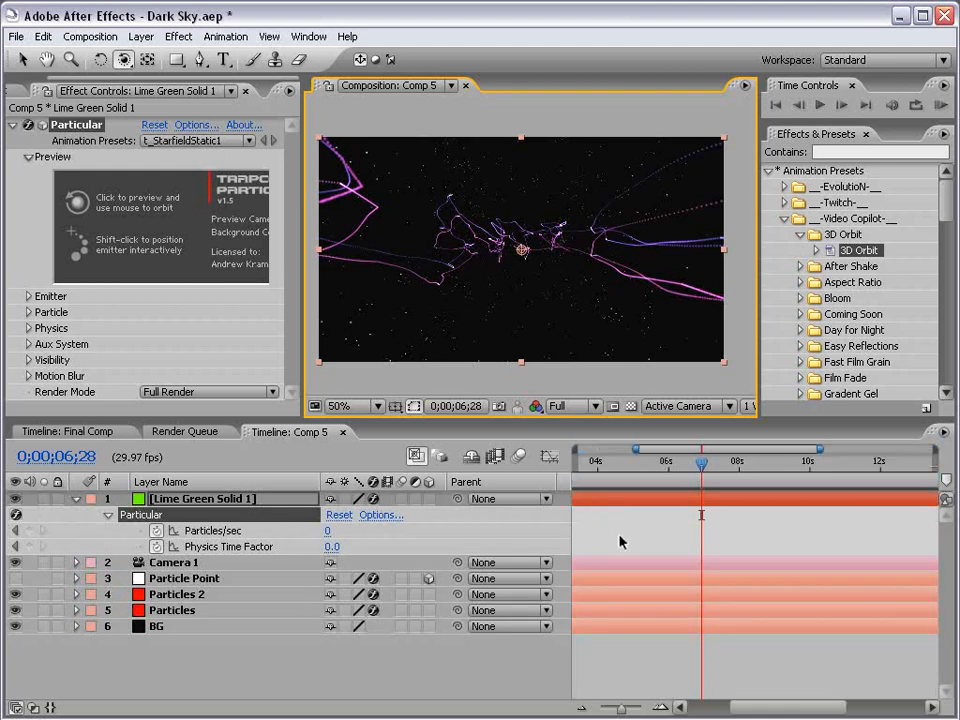
{"action": "left_click_drag", "start_coordinate": [593, 527], "coordinate": [855, 554]}
{"action": "key", "text": "equal"}
{"action": "left_click_drag", "start_coordinate": [613, 546], "coordinate": [836, 581]}
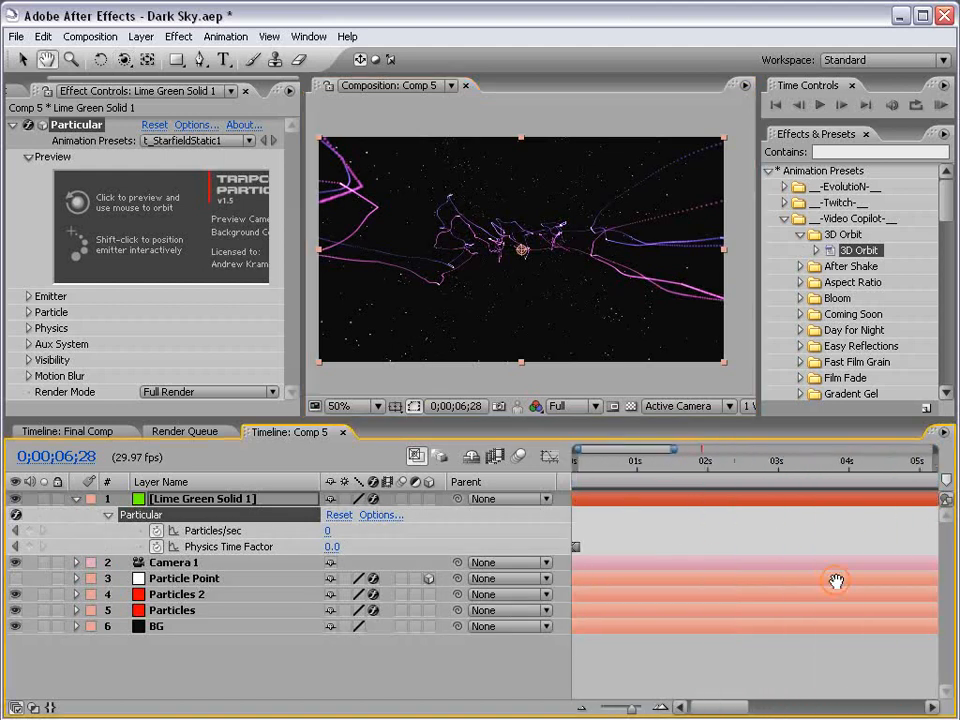
{"action": "key", "text": "equal"}
{"action": "left_click_drag", "start_coordinate": [586, 542], "coordinate": [643, 525]}
{"action": "left_click", "coordinate": [584, 470]}
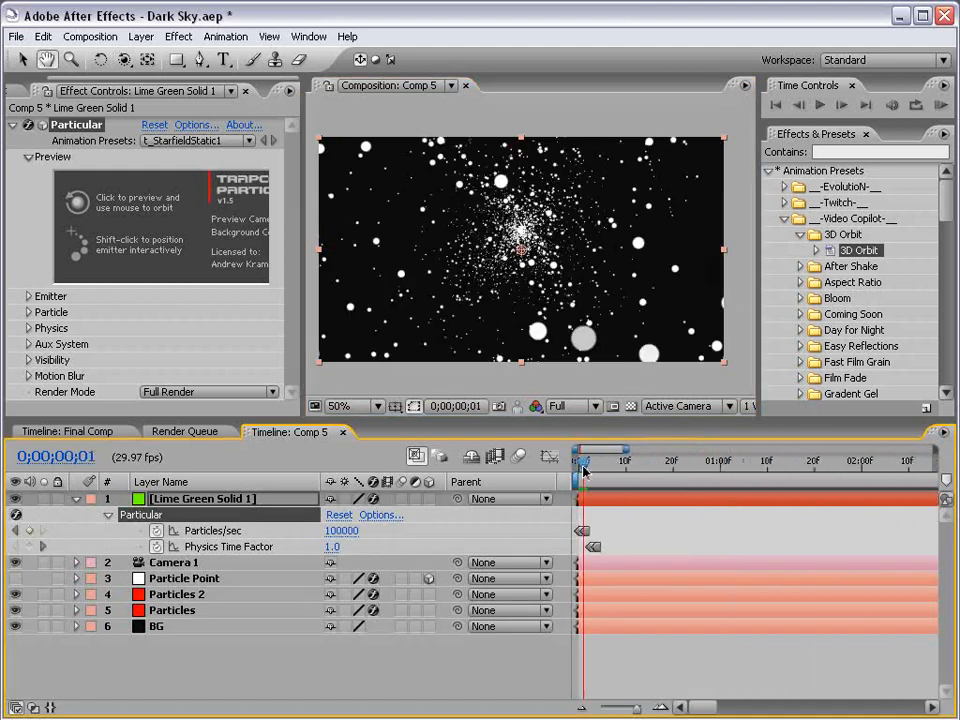
{"action": "left_click_drag", "start_coordinate": [586, 470], "coordinate": [618, 470]}
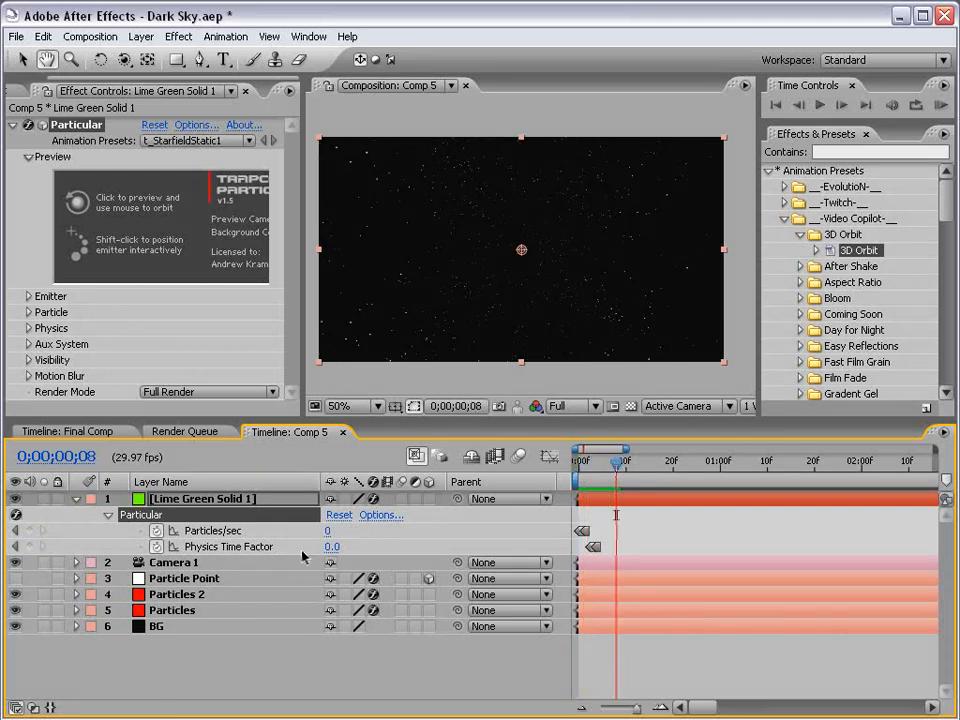
{"action": "key", "text": "space"}
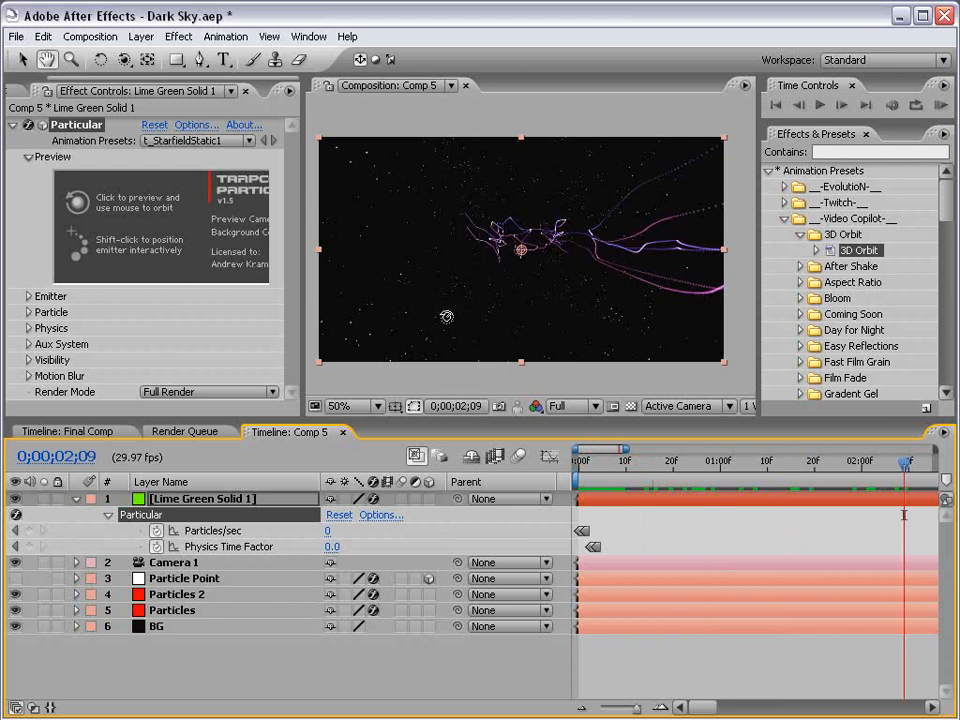
Show the whole timeline, collapse the top layer, save Dark Sky.aep, and move to about 8 seconds
{"action": "key", "text": "minus"}
{"action": "key", "text": "minus"}
{"action": "key", "text": "minus"}
{"action": "key", "text": "minus"}
{"action": "key", "text": "minus"}
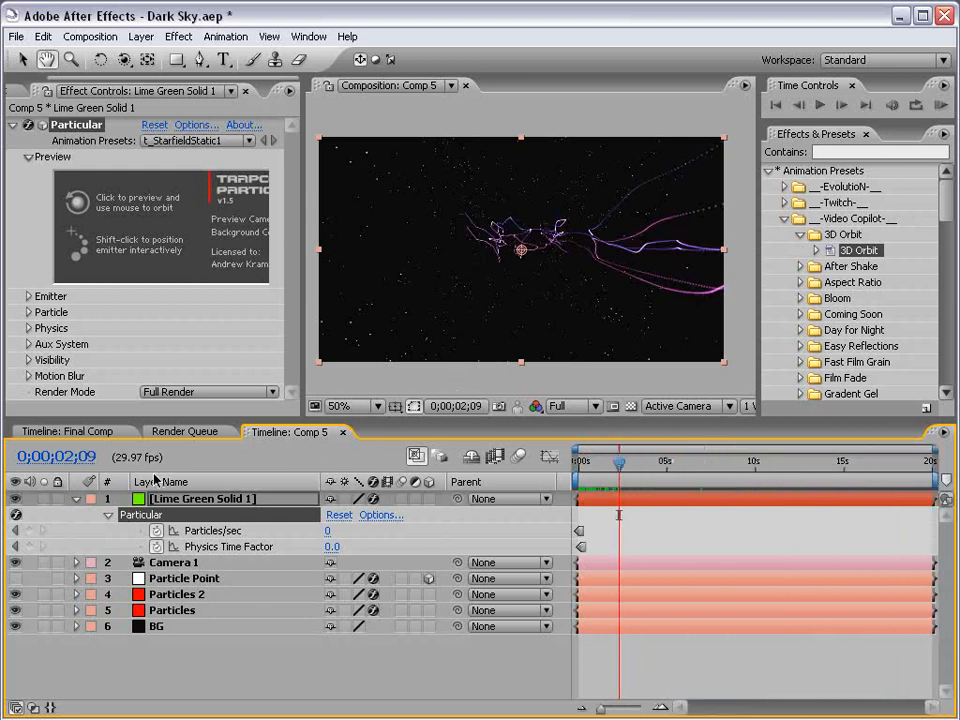
{"action": "left_click", "coordinate": [77, 499]}
{"action": "key", "text": "ctrl+s"}
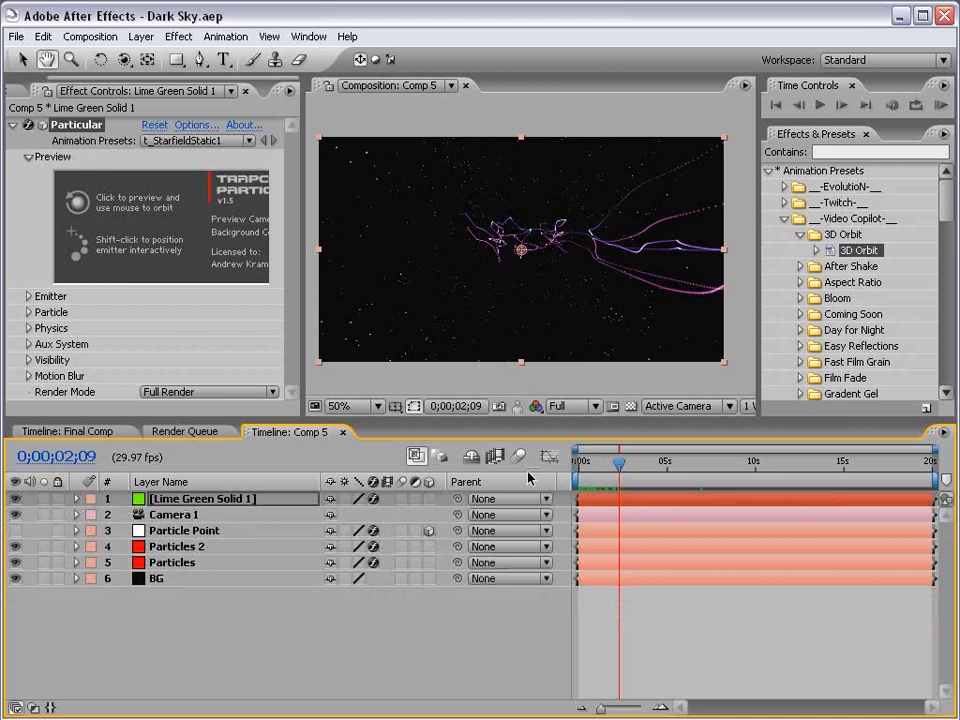
{"action": "key", "text": "v"}
{"action": "left_click_drag", "start_coordinate": [662, 470], "coordinate": [734, 464]}
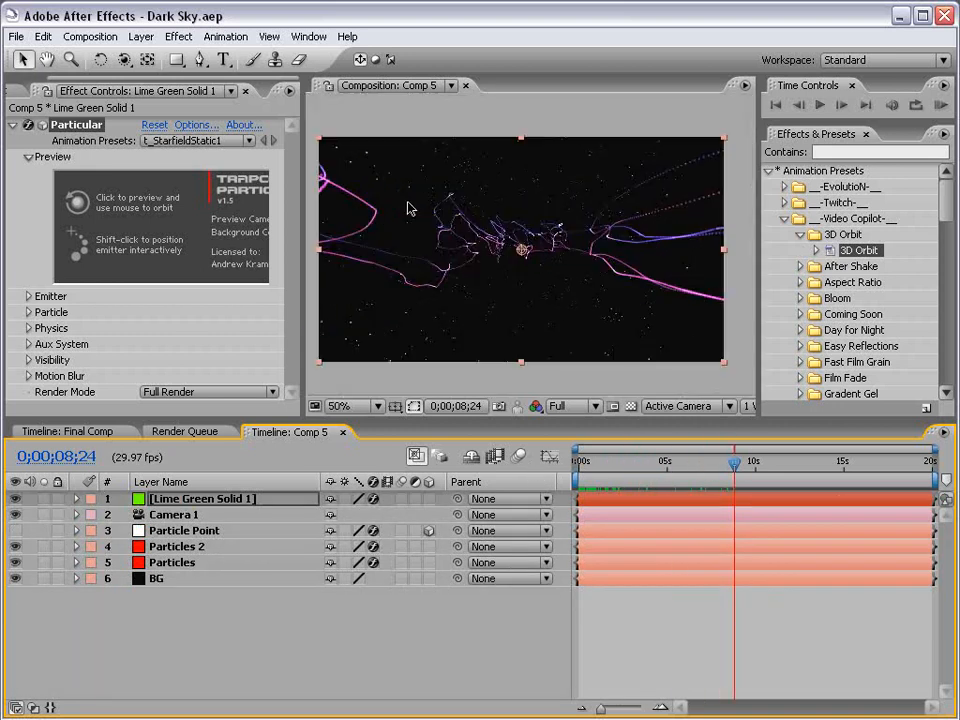
Create a new muted magenta solid layer
{"action": "left_click", "coordinate": [141, 36]}
{"action": "left_click", "coordinate": [439, 71]}
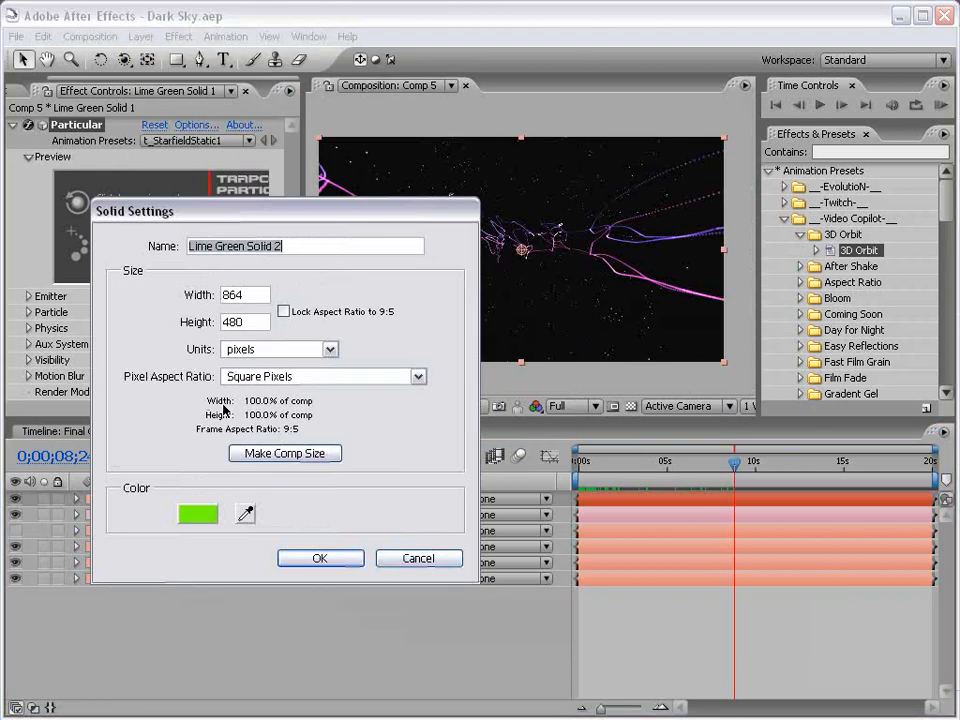
{"action": "left_click", "coordinate": [205, 514]}
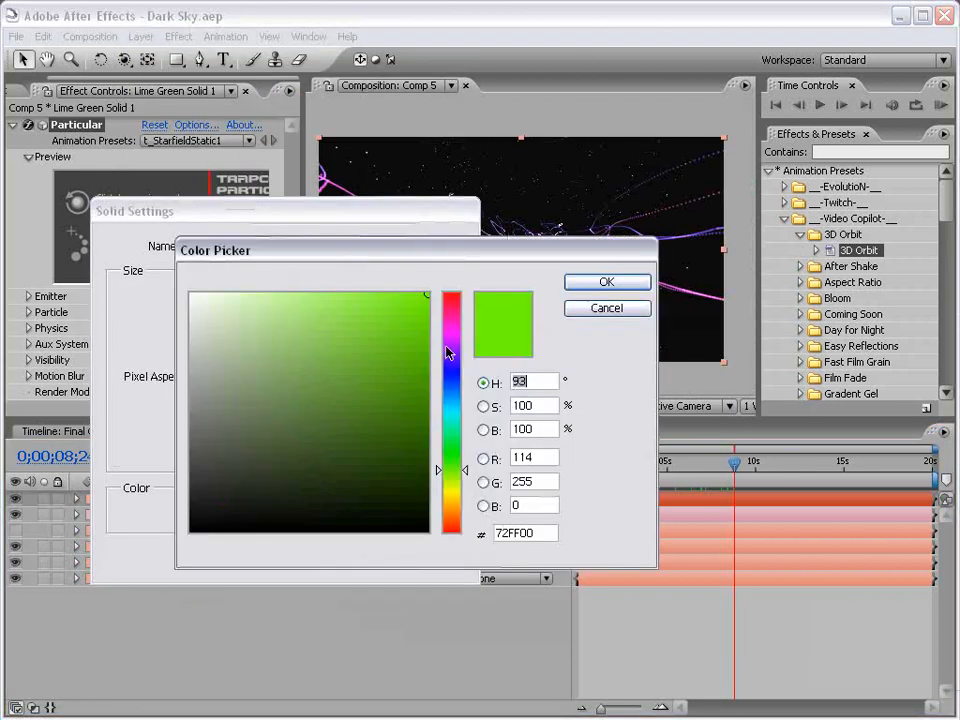
{"action": "left_click_drag", "start_coordinate": [447, 349], "coordinate": [447, 340]}
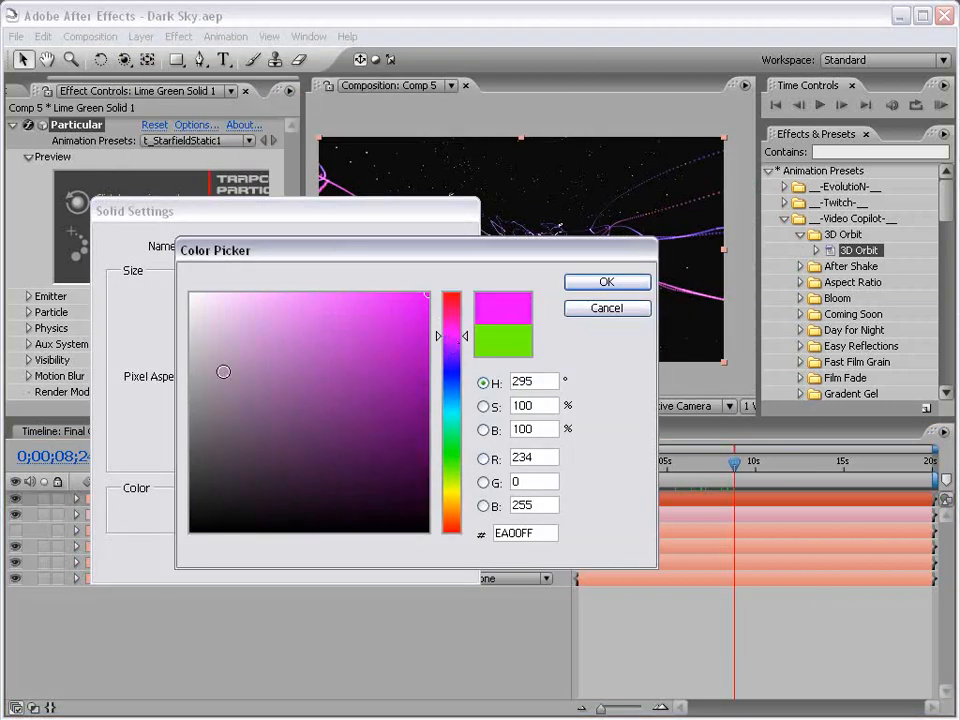
{"action": "left_click_drag", "start_coordinate": [223, 371], "coordinate": [297, 371]}
{"action": "left_click", "coordinate": [598, 290]}
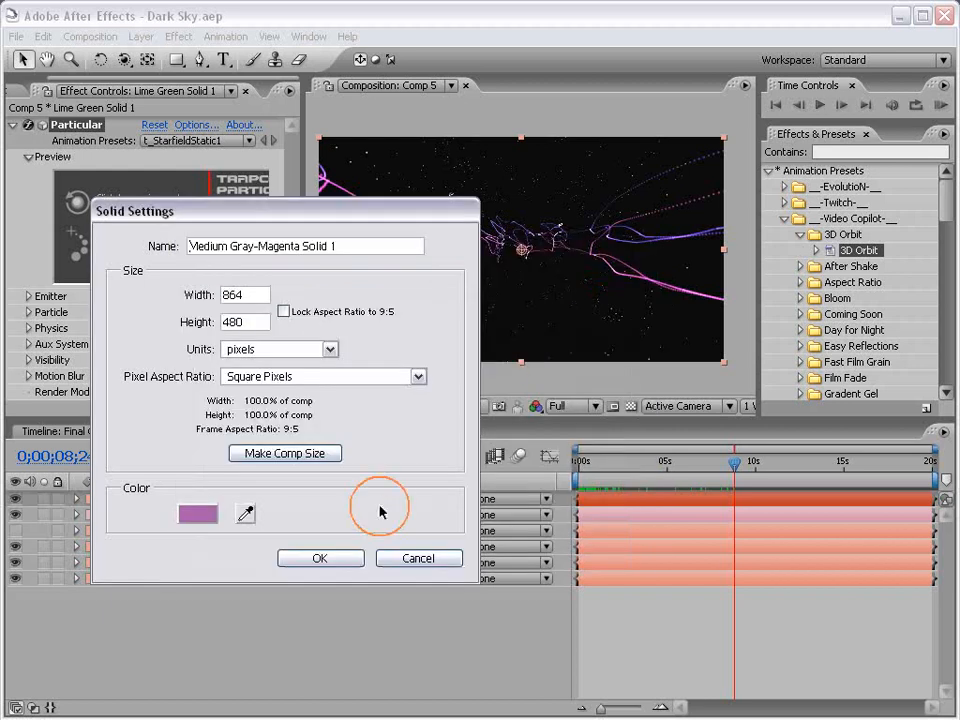
{"action": "left_click", "coordinate": [336, 554]}
Draw a centred elliptical mask, feather it about 222 pixels, and move the layer above BG
{"action": "left_click_drag", "start_coordinate": [177, 60], "coordinate": [240, 77]}
{"action": "left_click_drag", "start_coordinate": [521, 250], "coordinate": [653, 324]}
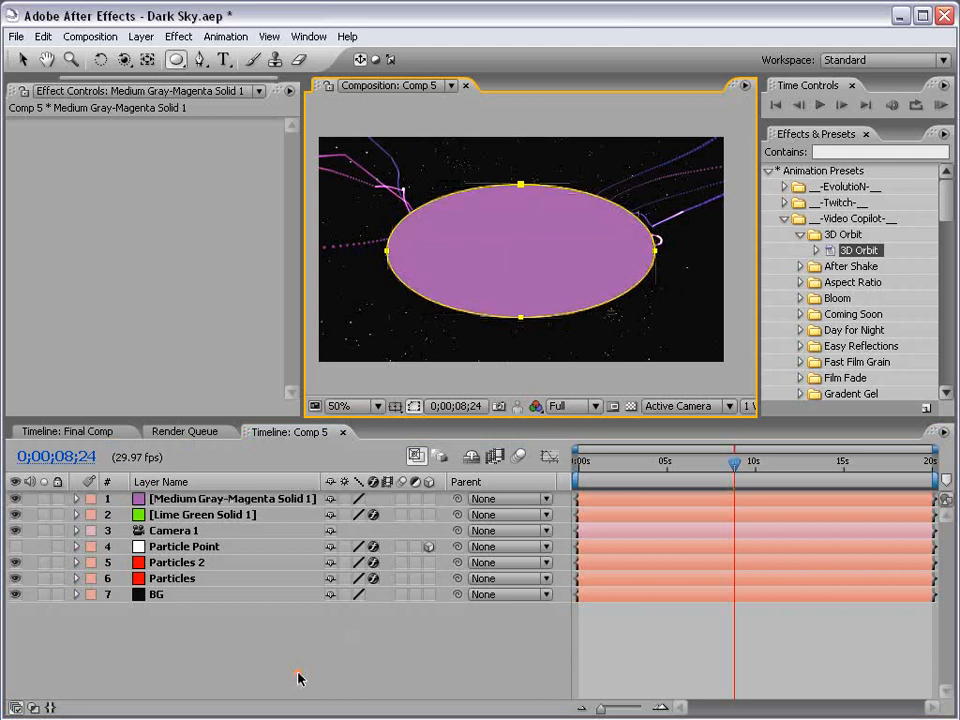
{"action": "key", "text": "v"}
{"action": "key", "text": "f"}
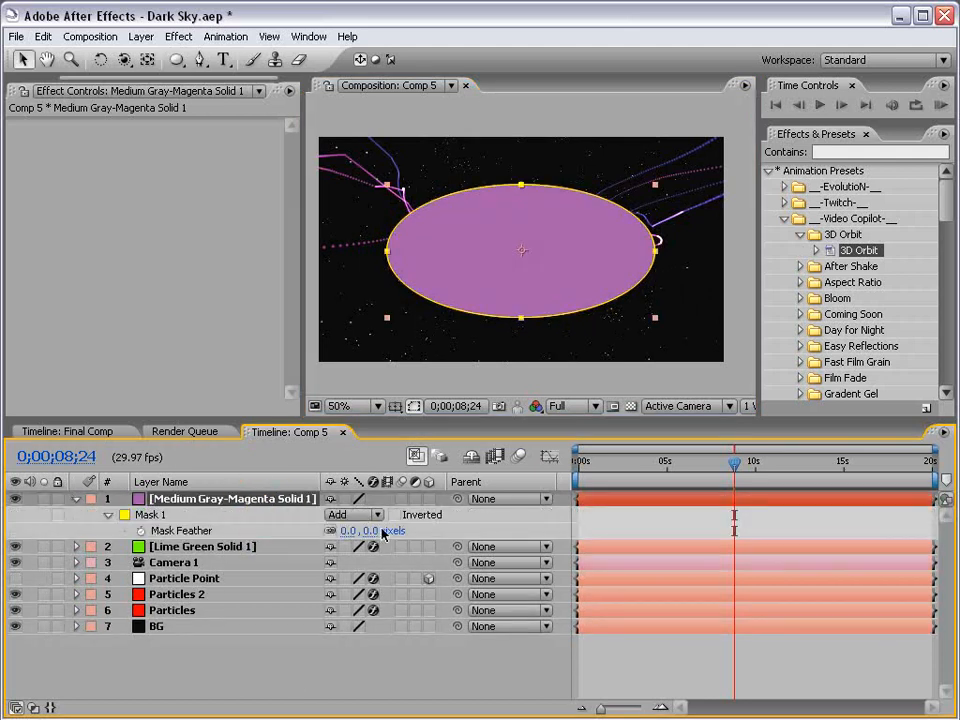
{"action": "left_click_drag", "start_coordinate": [383, 533], "coordinate": [567, 522]}
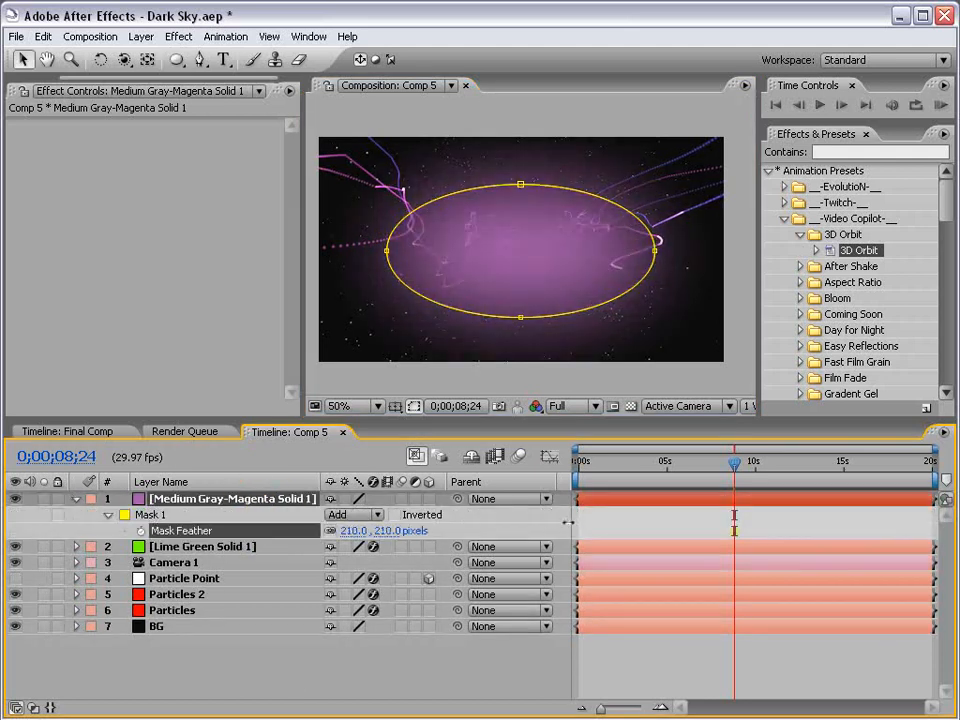
{"action": "left_click_drag", "start_coordinate": [182, 499], "coordinate": [222, 622]}
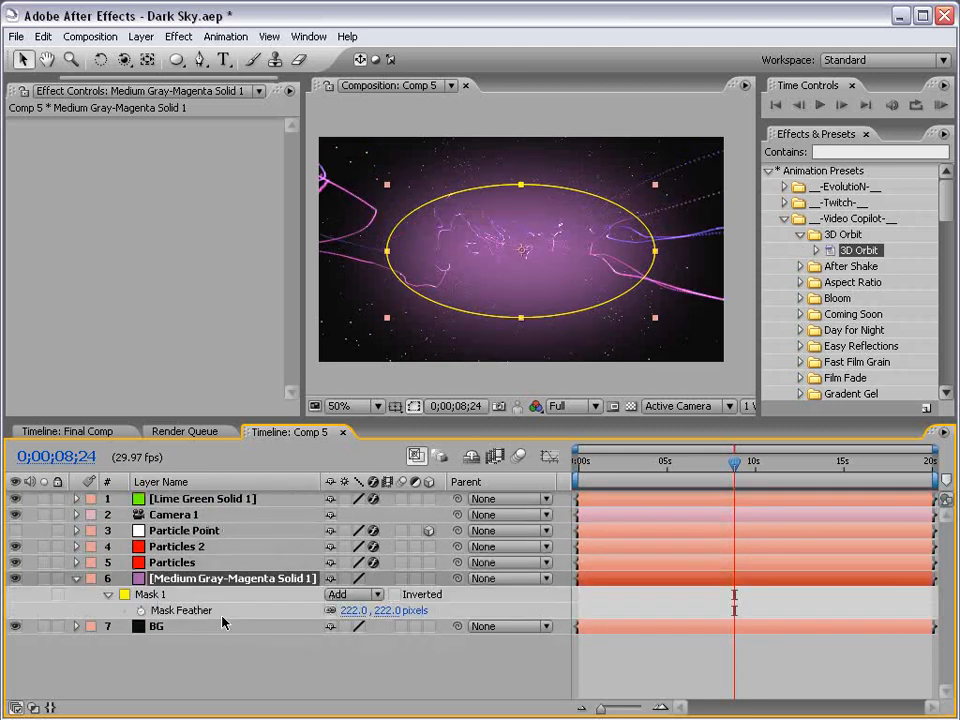
Set the glow layer's Opacity to 60% and its Mask Expansion to -23
{"action": "key", "text": "t"}
{"action": "left_click", "coordinate": [333, 594]}
{"action": "type", "text": "20"}
{"action": "key", "text": "Return"}
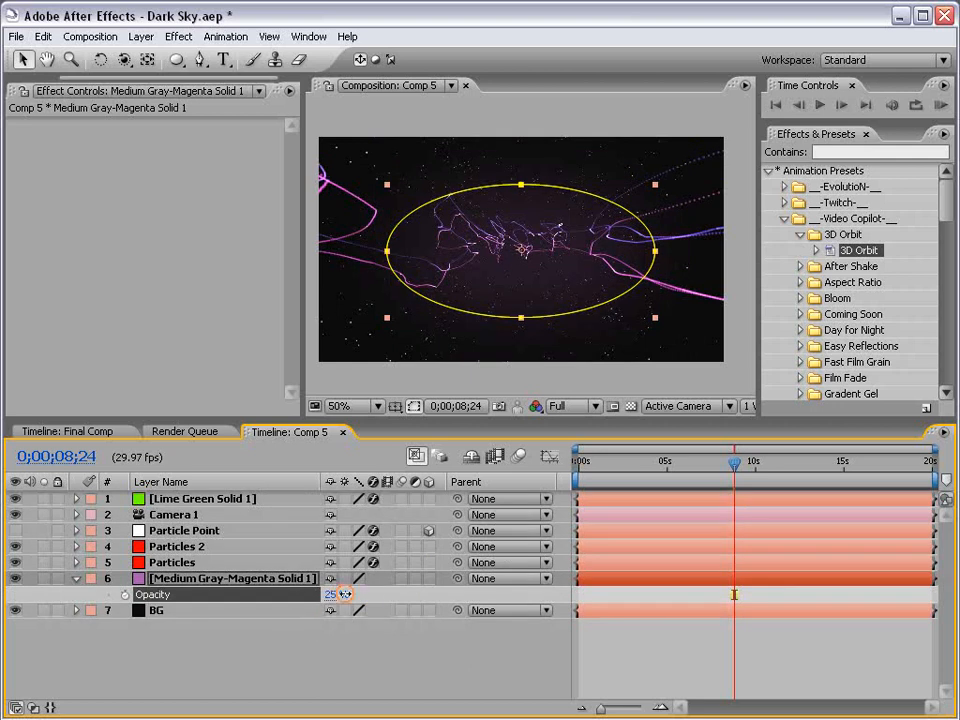
{"action": "left_click_drag", "start_coordinate": [333, 594], "coordinate": [362, 594]}
{"action": "key", "text": "f"}
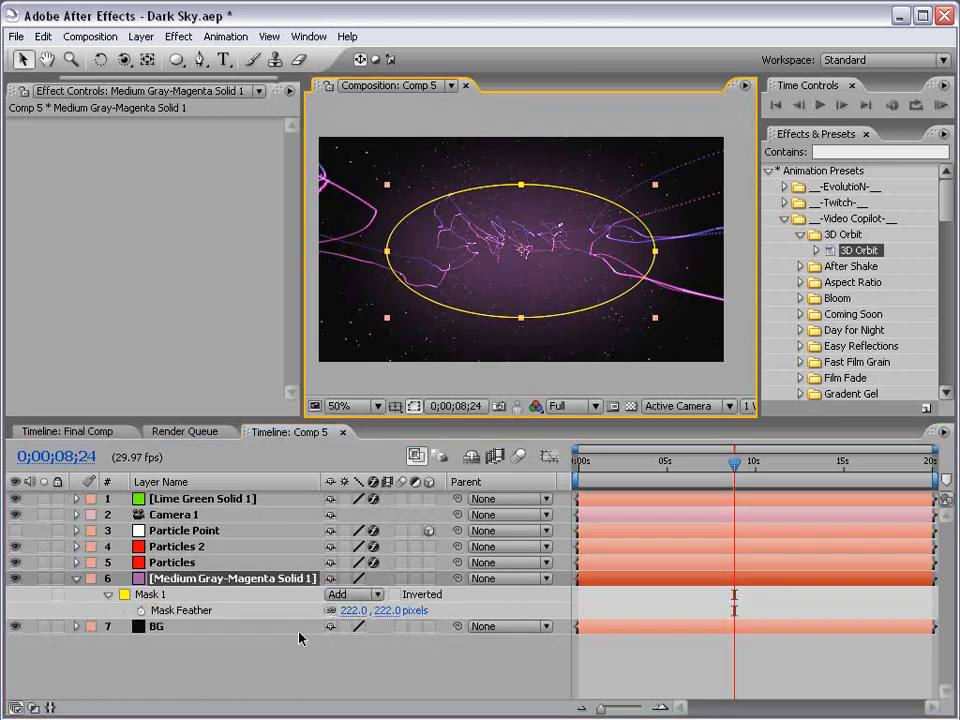
{"action": "key", "text": "m"}
{"action": "key", "text": "m"}
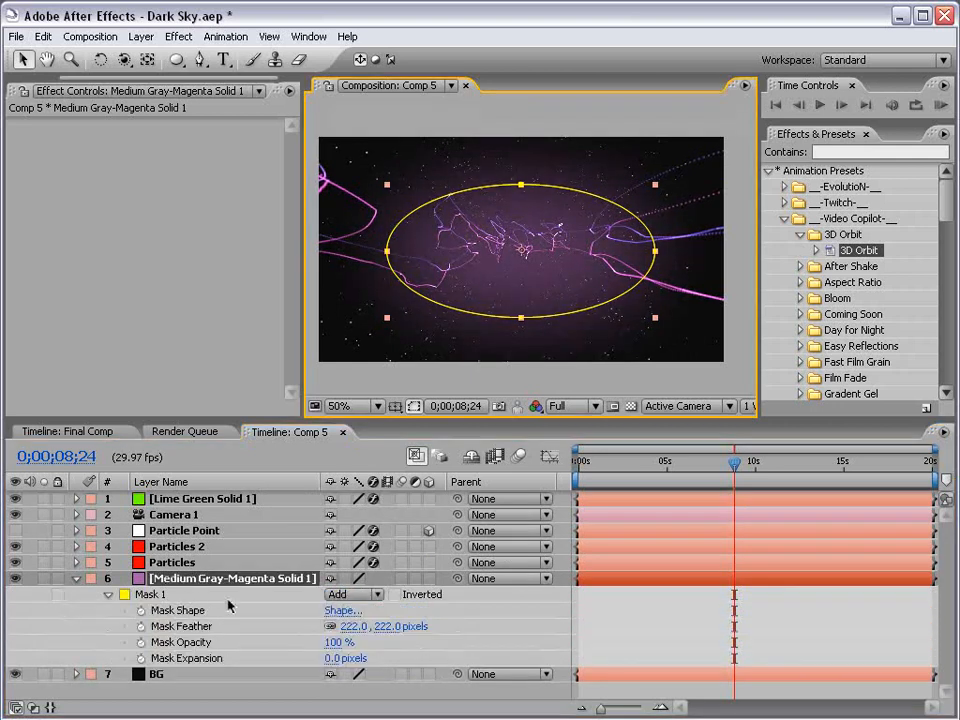
{"action": "left_click", "coordinate": [326, 658]}
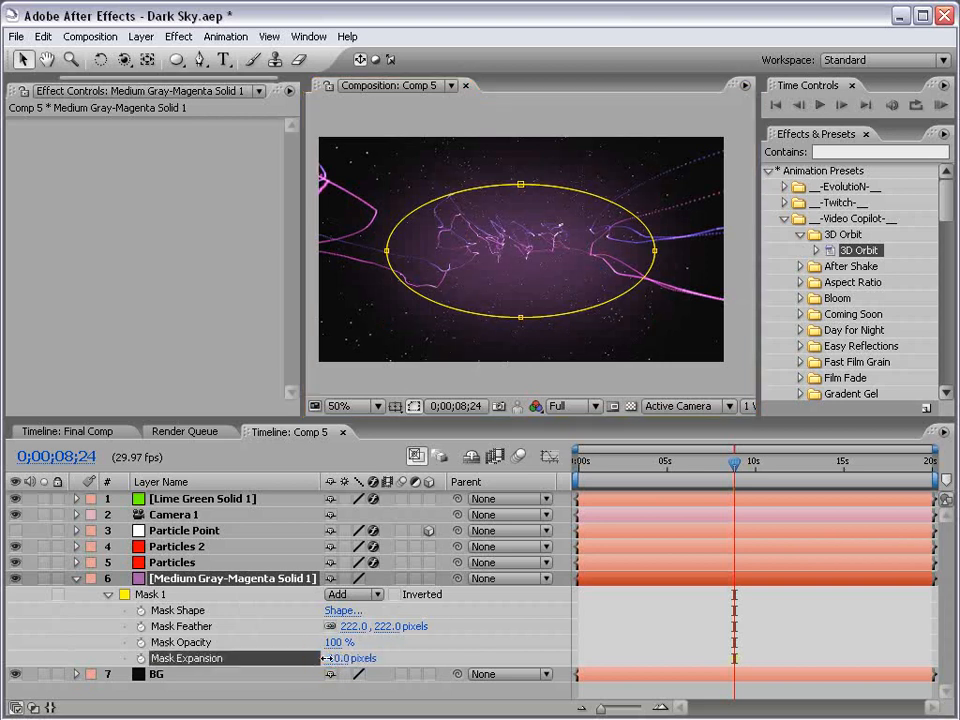
{"action": "left_click", "coordinate": [630, 628]}
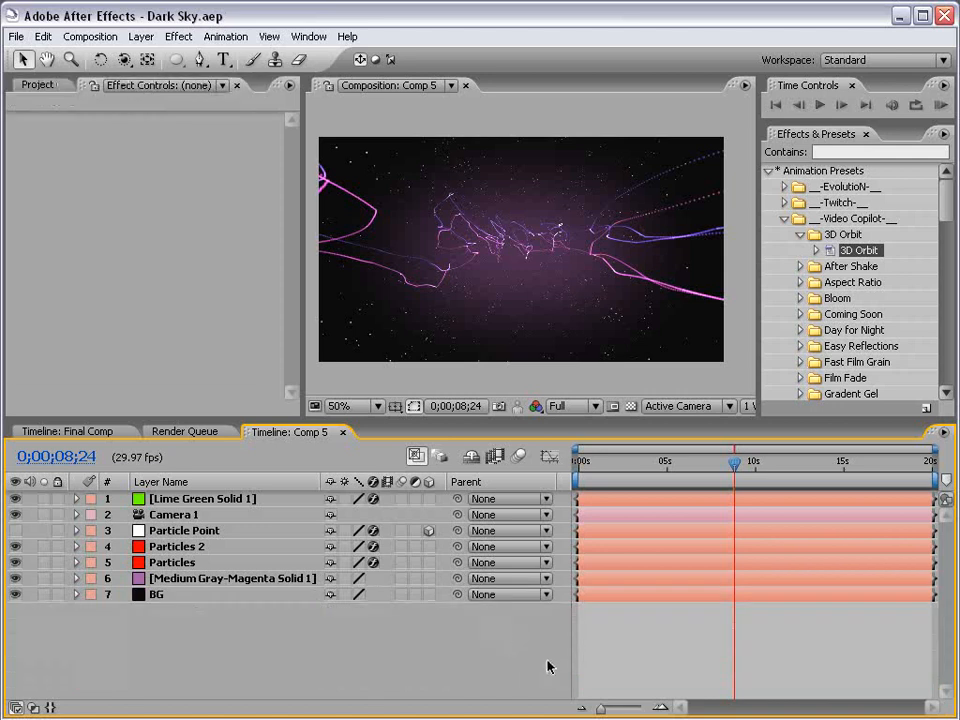
Create a new Royal Blue solid layer with hue 198
{"action": "left_click", "coordinate": [141, 36]}
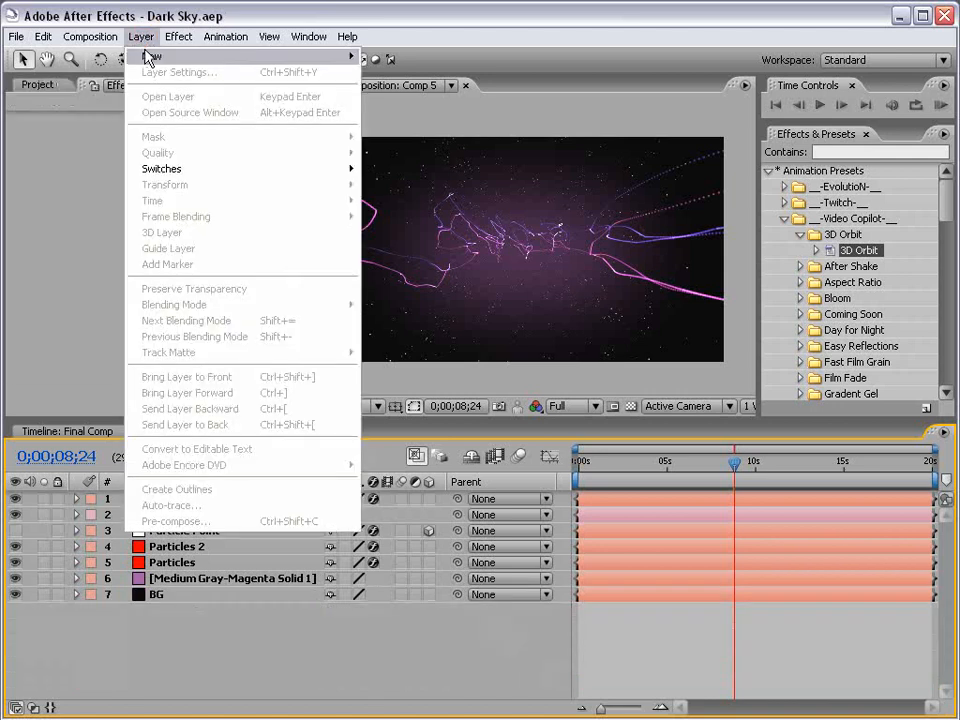
{"action": "mouse_move", "coordinate": [200, 56]}
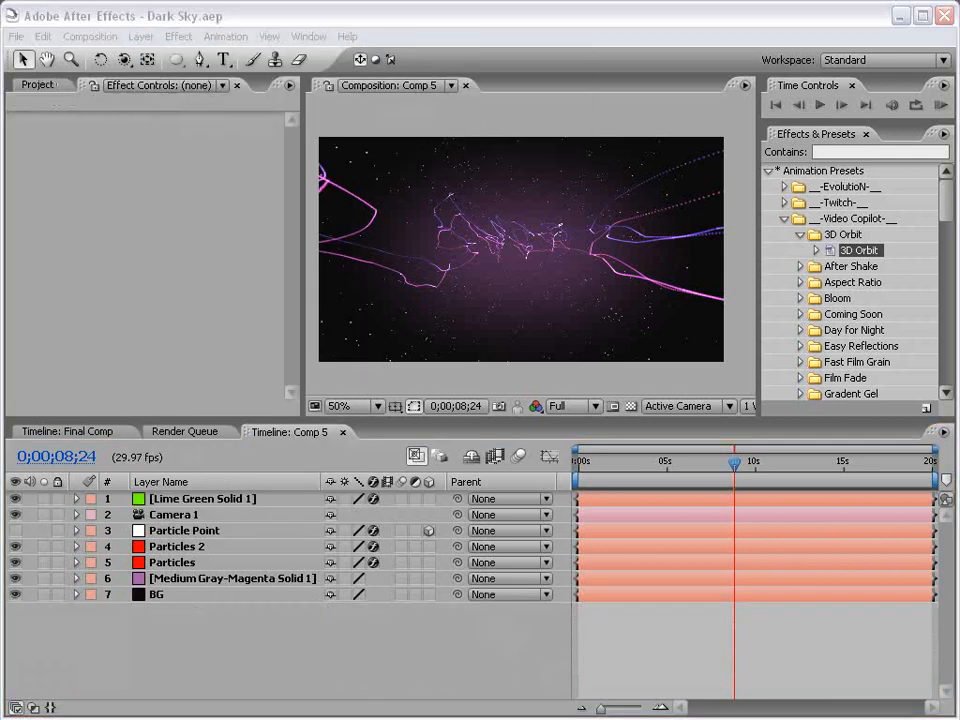
{"action": "key", "text": "ctrl+y"}
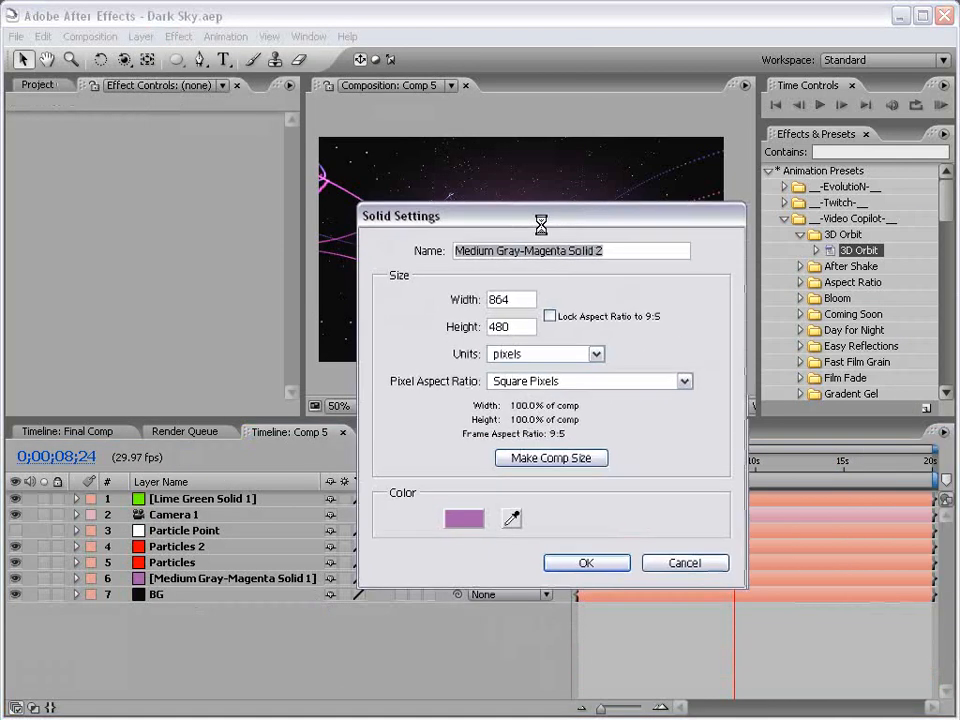
{"action": "left_click", "coordinate": [472, 514]}
{"action": "type", "text": "198"}
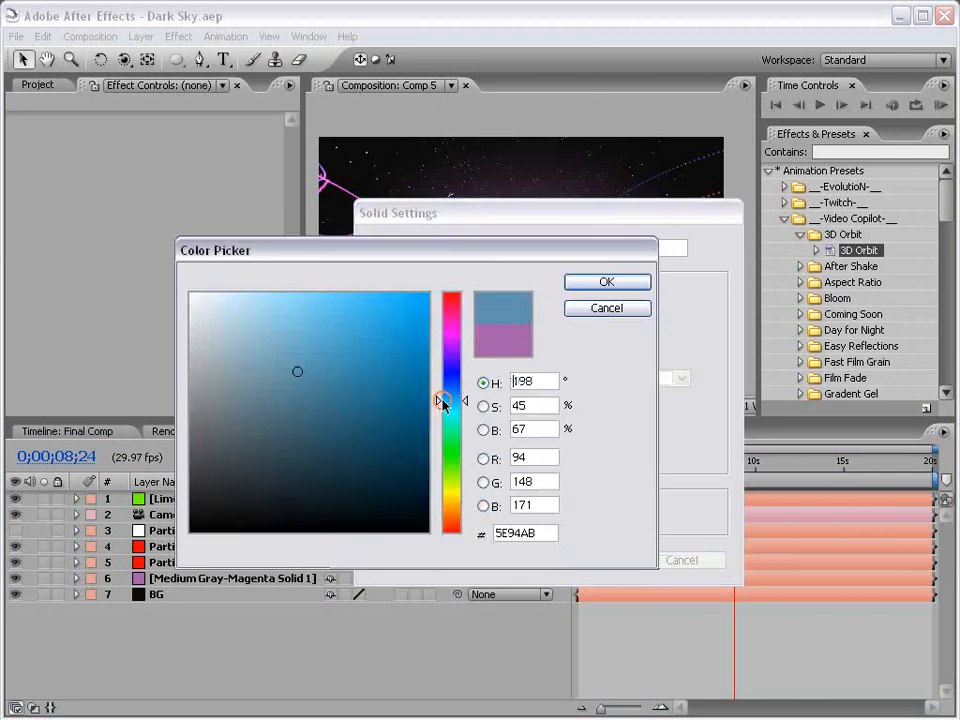
{"action": "left_click", "coordinate": [585, 284]}
{"action": "left_click", "coordinate": [597, 566]}
Apply Trapcode Particular to the blue solid
{"action": "left_click", "coordinate": [178, 36]}
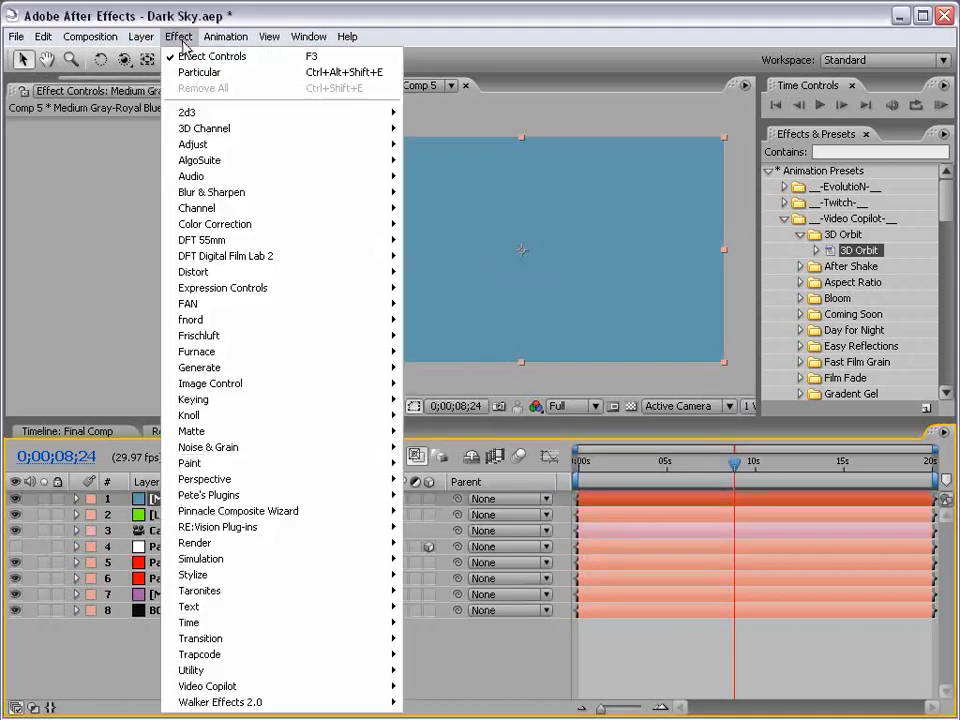
{"action": "mouse_move", "coordinate": [250, 655]}
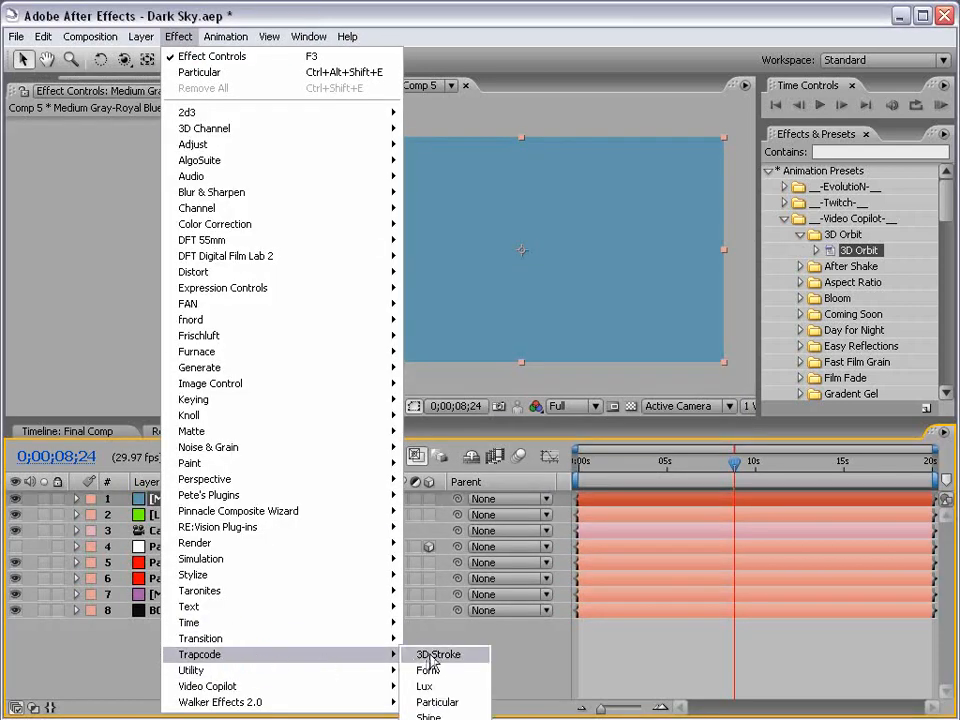
{"action": "left_click", "coordinate": [440, 701]}
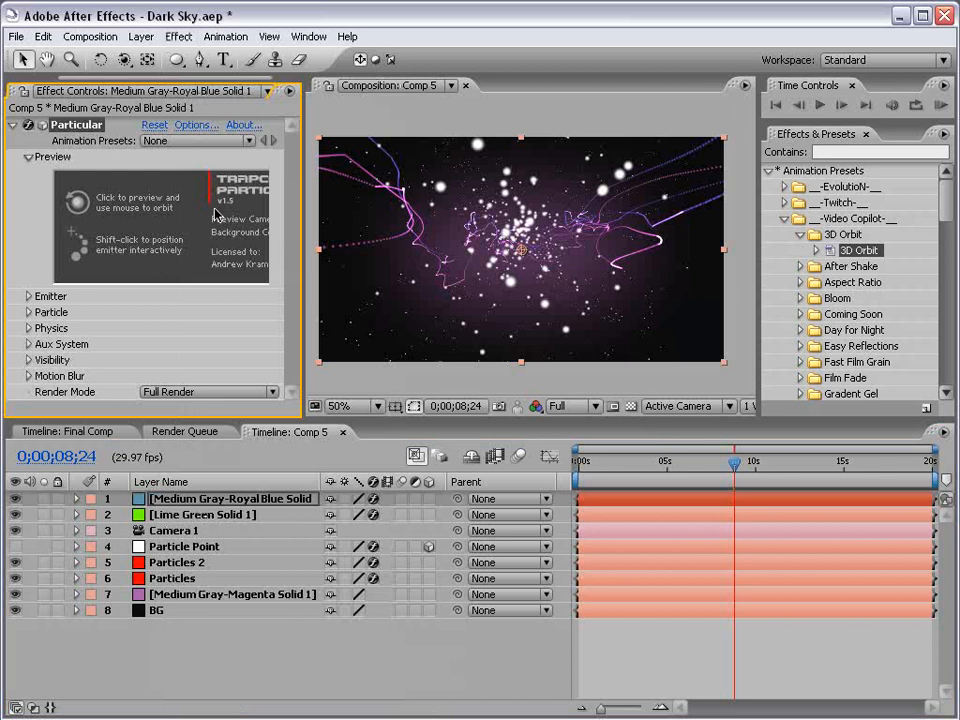
Freeze the particles by setting Particular's Physics Time Factor to 0 around six seconds
{"action": "left_click", "coordinate": [29, 328]}
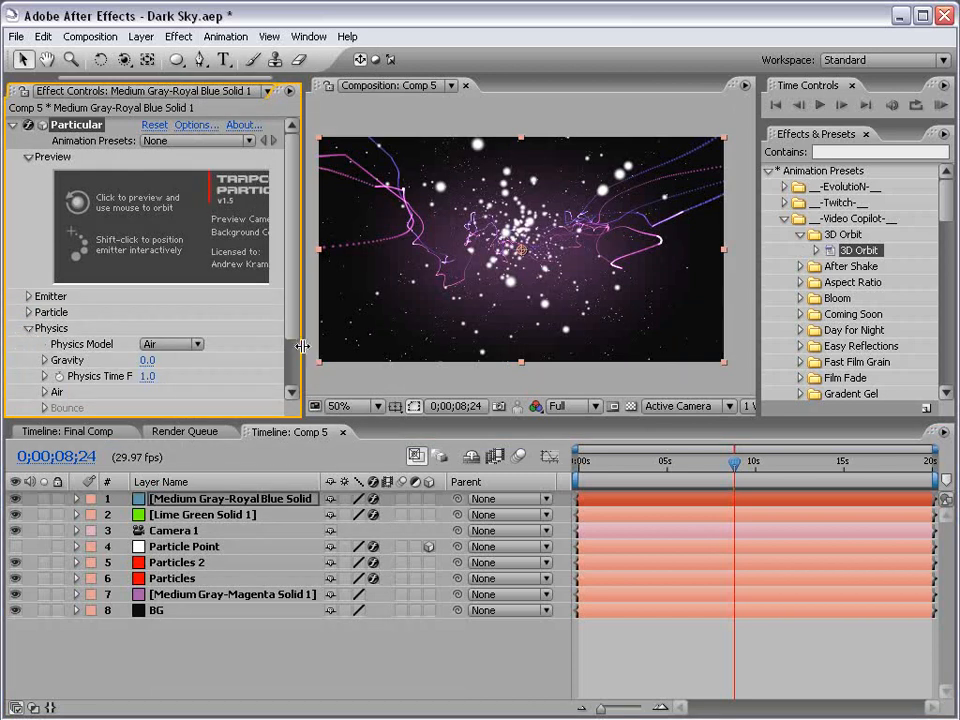
{"action": "left_click_drag", "start_coordinate": [302, 346], "coordinate": [313, 346]}
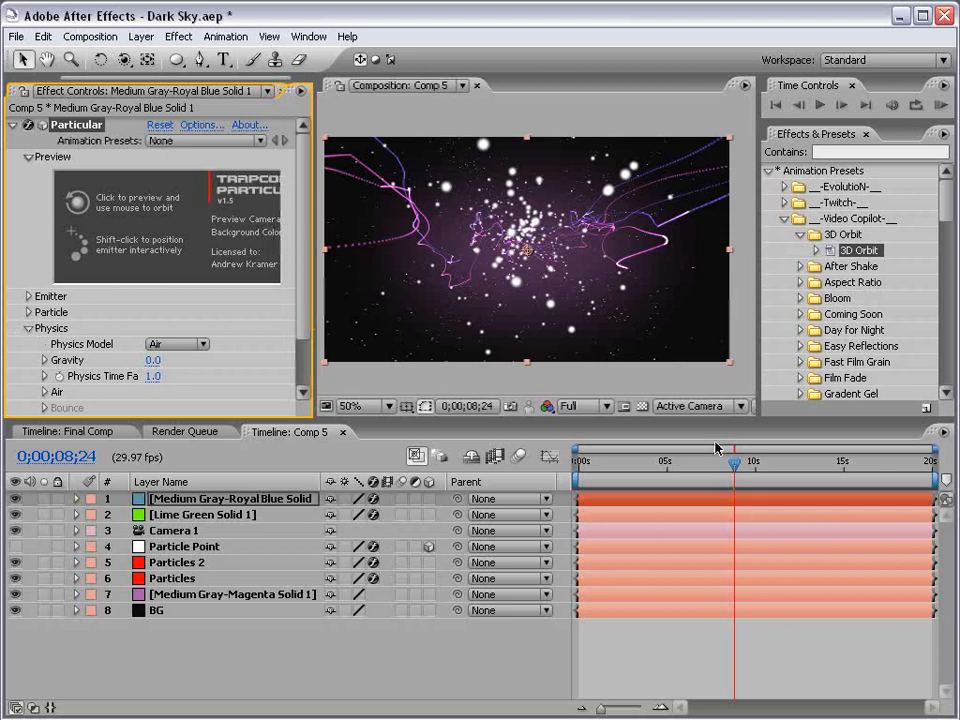
{"action": "left_click_drag", "start_coordinate": [717, 452], "coordinate": [690, 458]}
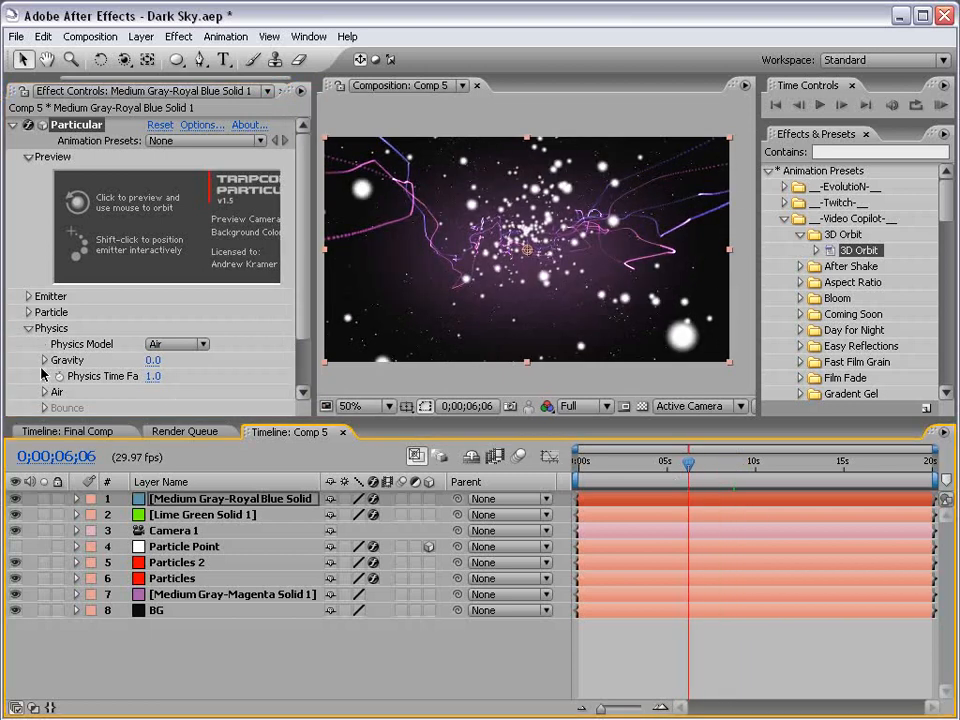
{"action": "left_click_drag", "start_coordinate": [313, 350], "coordinate": [334, 349]}
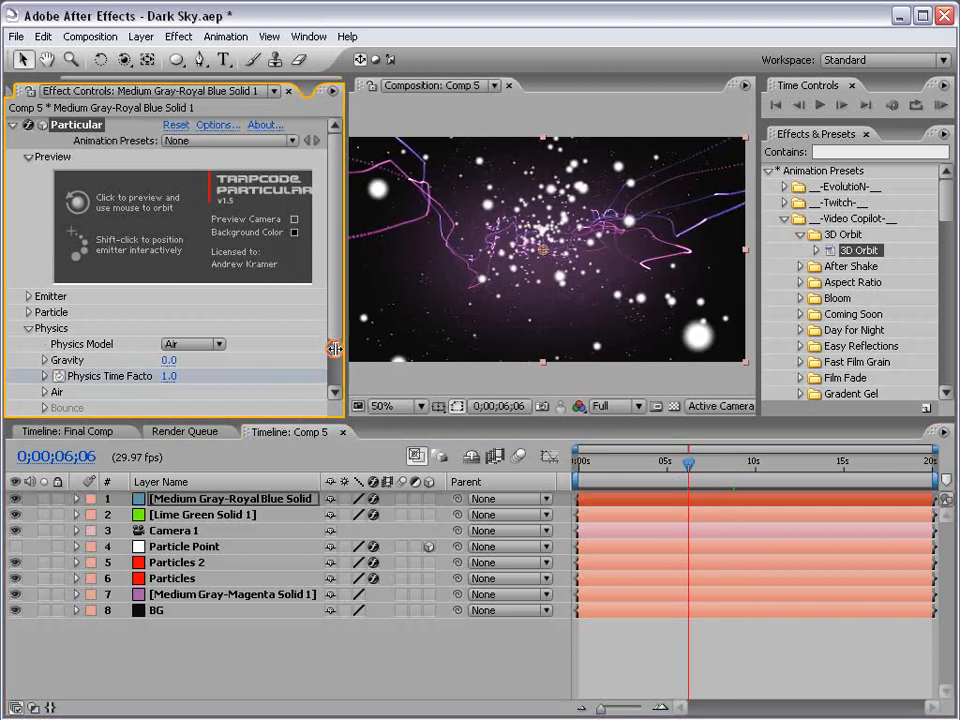
{"action": "key", "text": "Page_Down"}
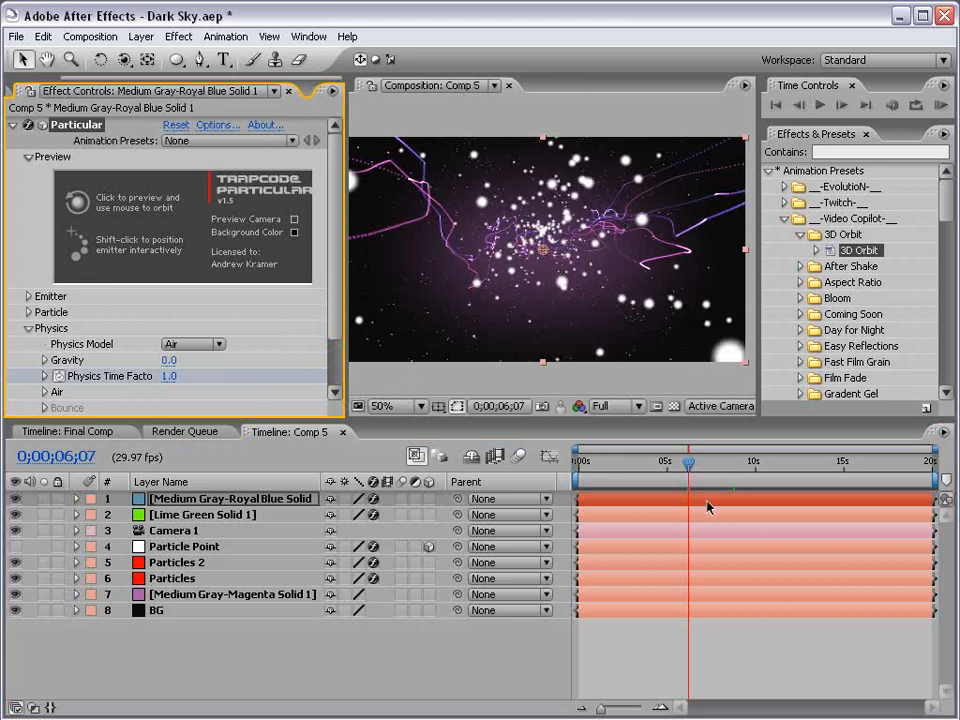
{"action": "left_click", "coordinate": [170, 375]}
{"action": "type", "text": "0"}
{"action": "key", "text": "Return"}
{"action": "left_click_drag", "start_coordinate": [706, 490], "coordinate": [761, 470]}
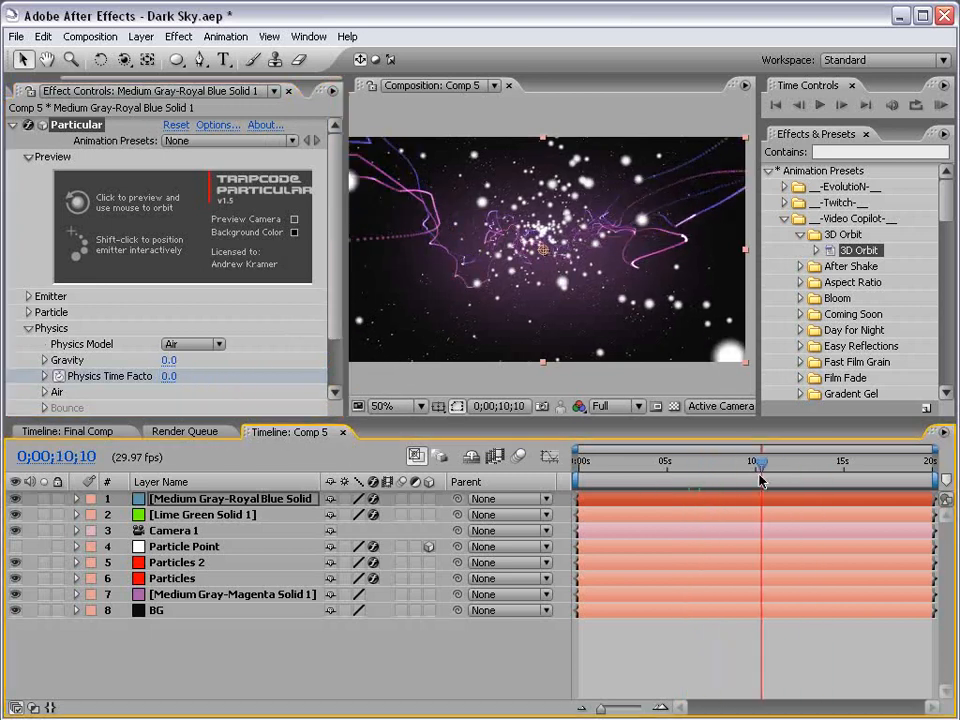
Lower the emitter's particle velocity so the particles cluster together
{"action": "left_click", "coordinate": [28, 328]}
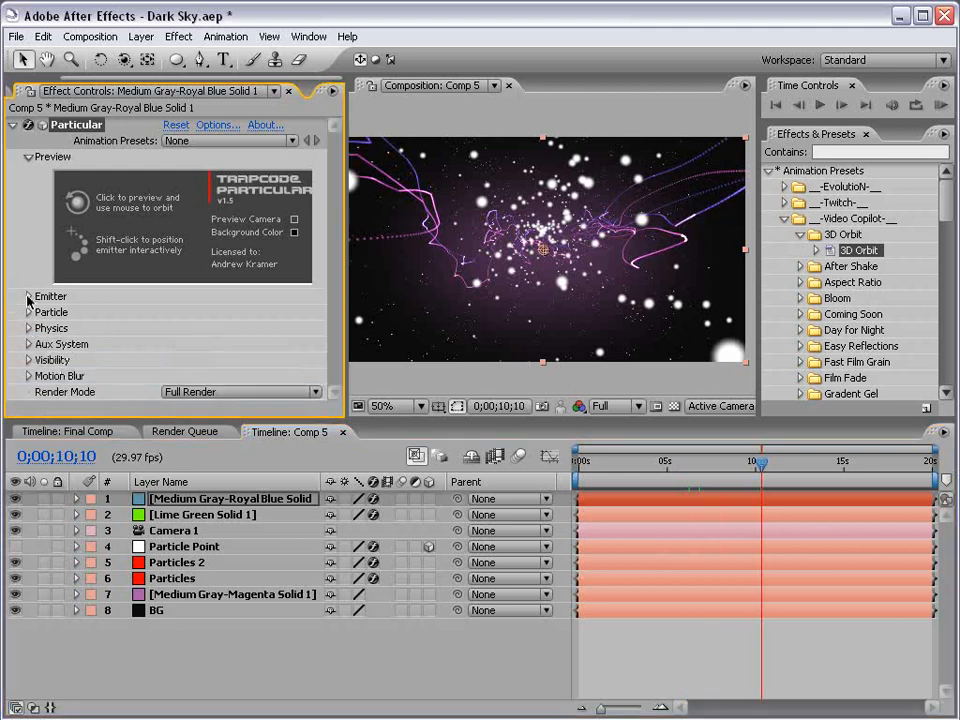
{"action": "left_click", "coordinate": [28, 296]}
{"action": "scroll", "coordinate": [28, 300], "scroll_direction": "down", "scroll_amount": 3}
{"action": "left_click_drag", "start_coordinate": [180, 338], "coordinate": [157, 332]}
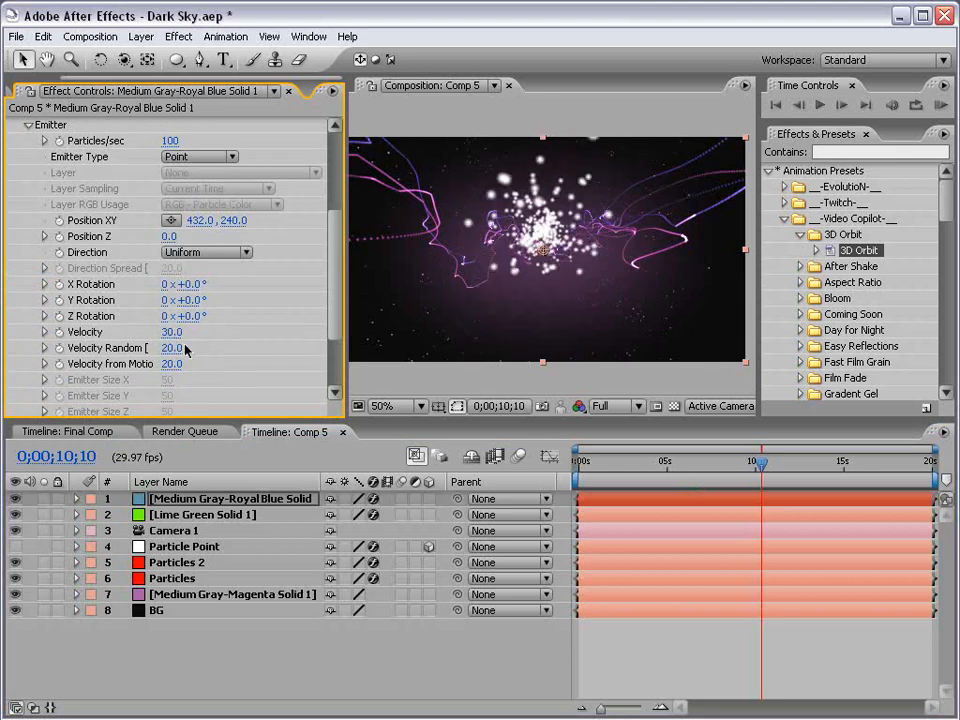
{"action": "left_click_drag", "start_coordinate": [337, 257], "coordinate": [333, 310]}
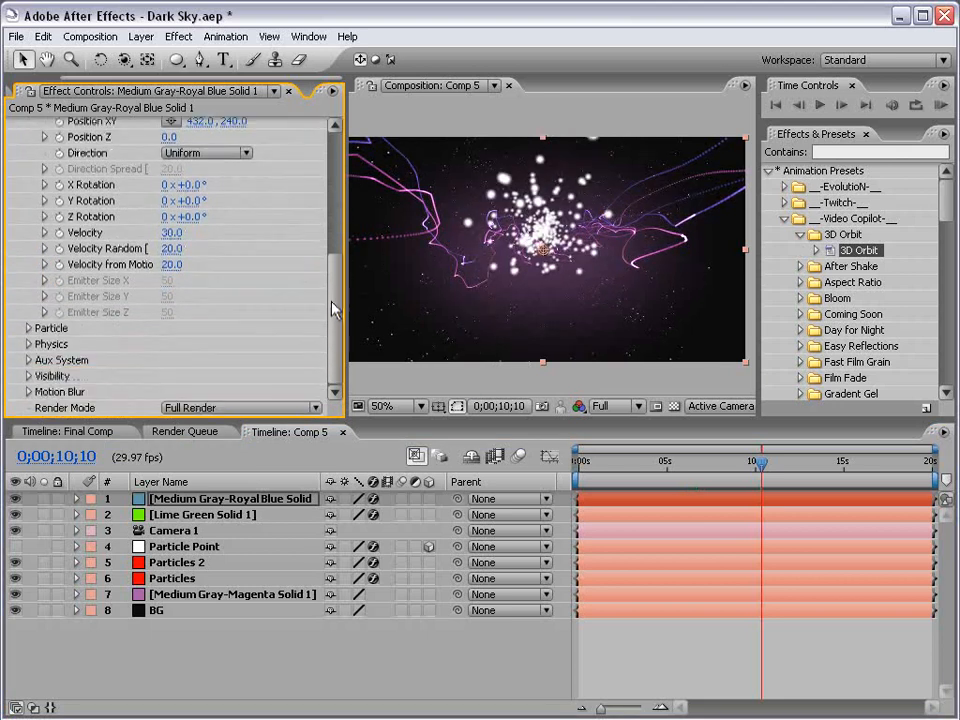
Set particle Size to 26 and Opacity to 5, then bring up the particle Color picker
{"action": "left_click", "coordinate": [28, 329]}
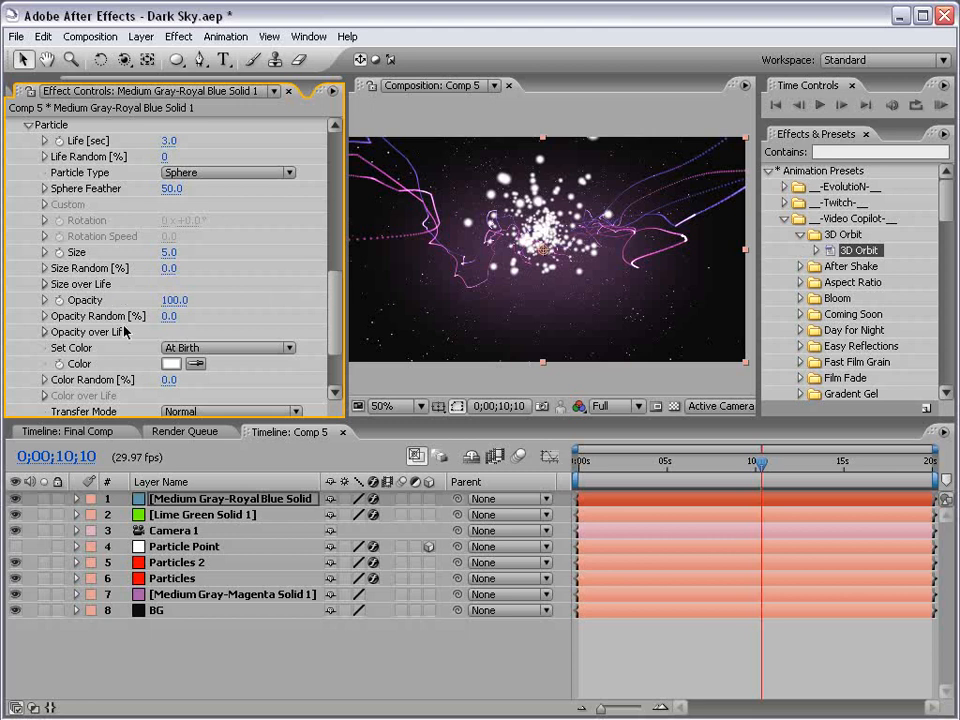
{"action": "left_click", "coordinate": [173, 300]}
{"action": "key", "text": "Return"}
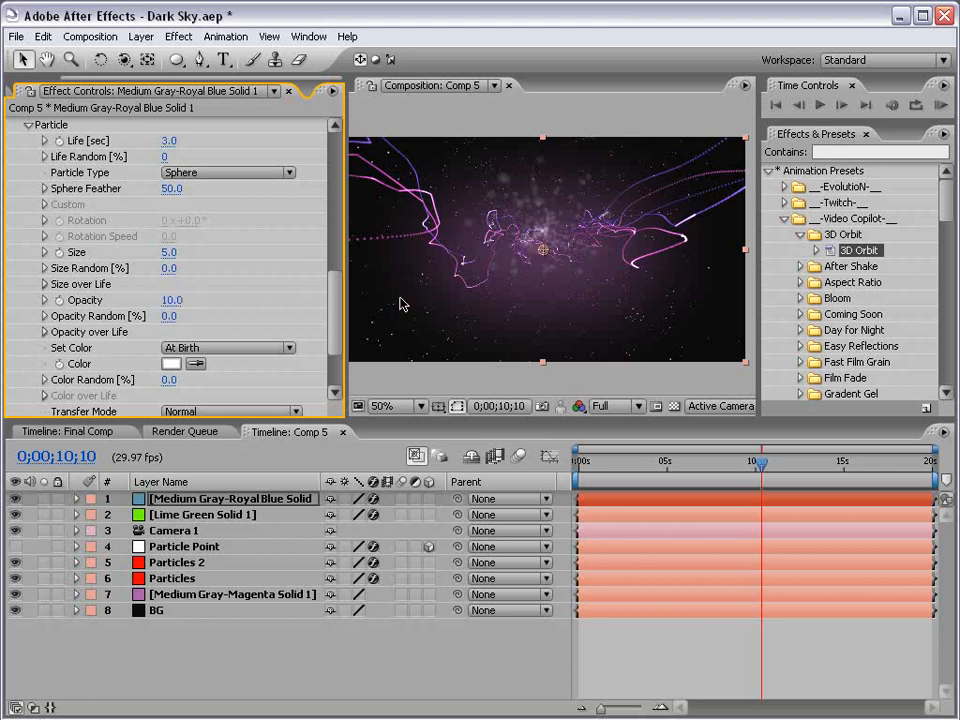
{"action": "left_click_drag", "start_coordinate": [166, 252], "coordinate": [228, 258]}
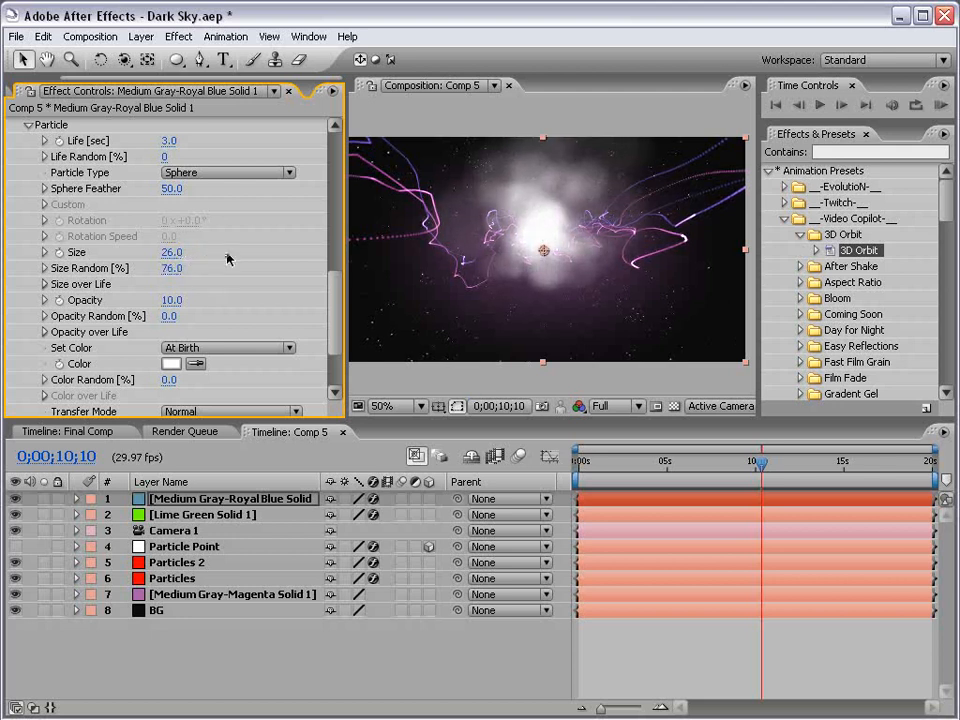
{"action": "left_click", "coordinate": [172, 299]}
{"action": "type", "text": "5"}
{"action": "key", "text": "Return"}
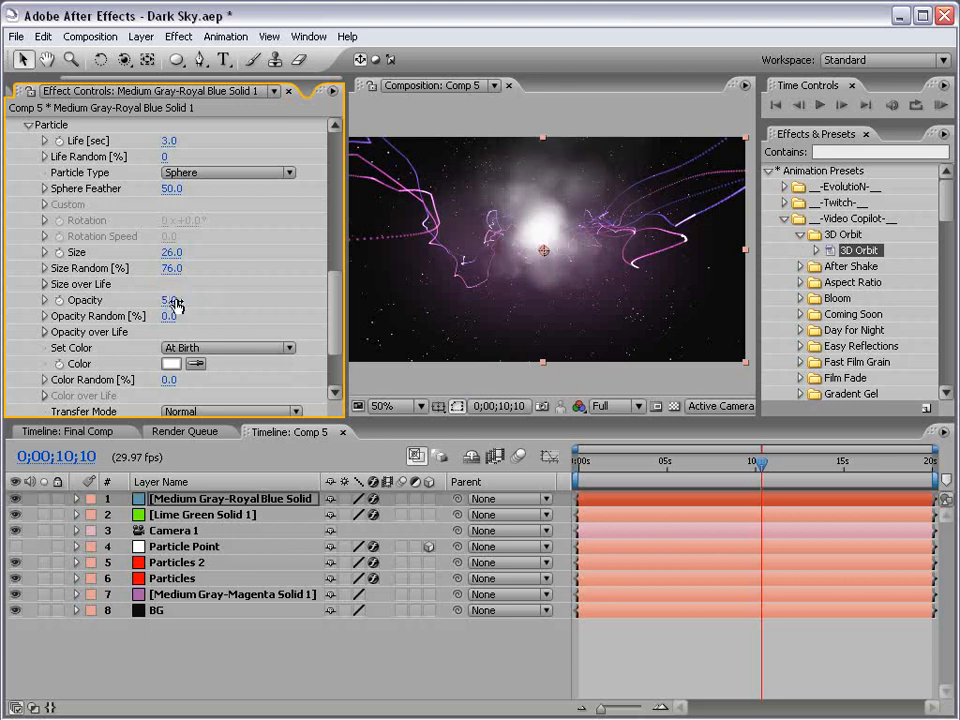
{"action": "left_click", "coordinate": [171, 364]}
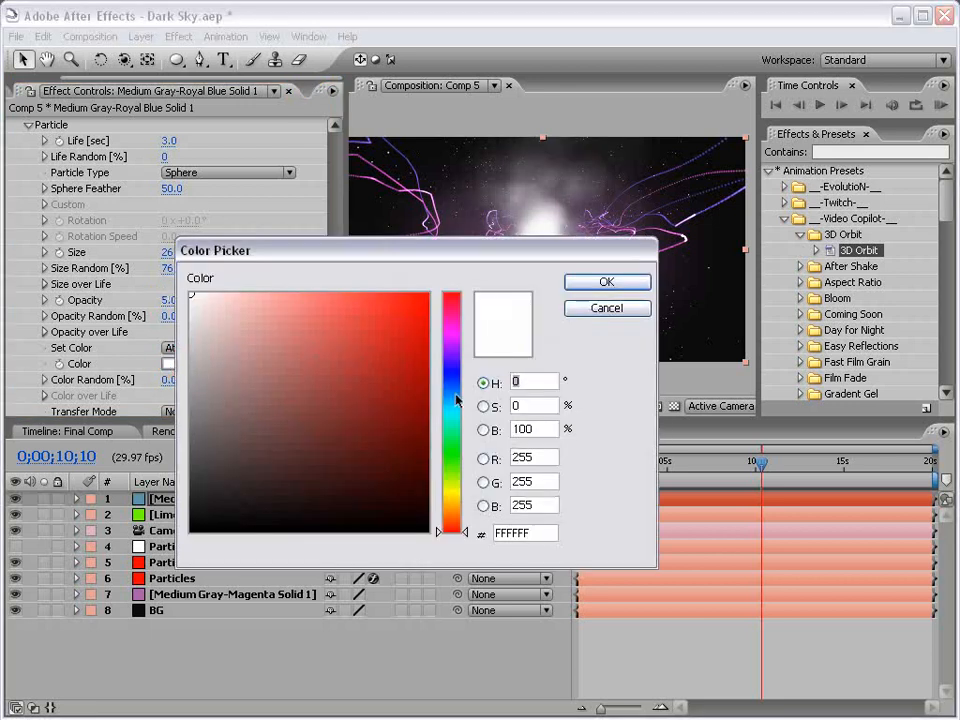
Tint the haze particles pink and switch to a Box emitter sized 58 × 64 × 152
{"action": "left_click_drag", "start_coordinate": [456, 397], "coordinate": [452, 341]}
{"action": "left_click", "coordinate": [604, 283]}
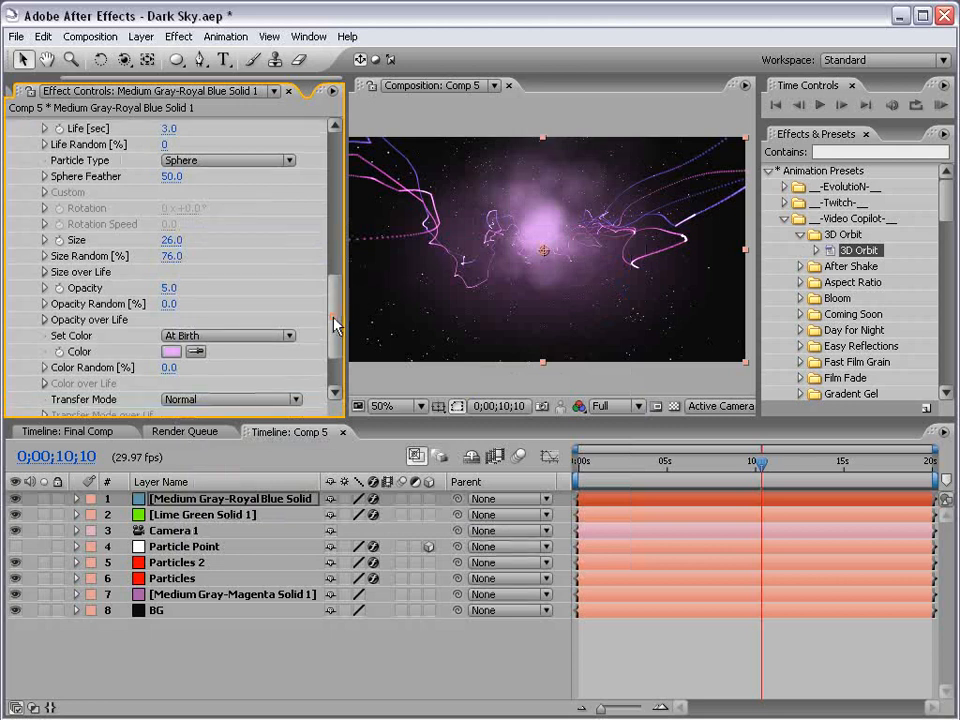
{"action": "left_click_drag", "start_coordinate": [333, 325], "coordinate": [343, 218]}
{"action": "left_click", "coordinate": [205, 205]}
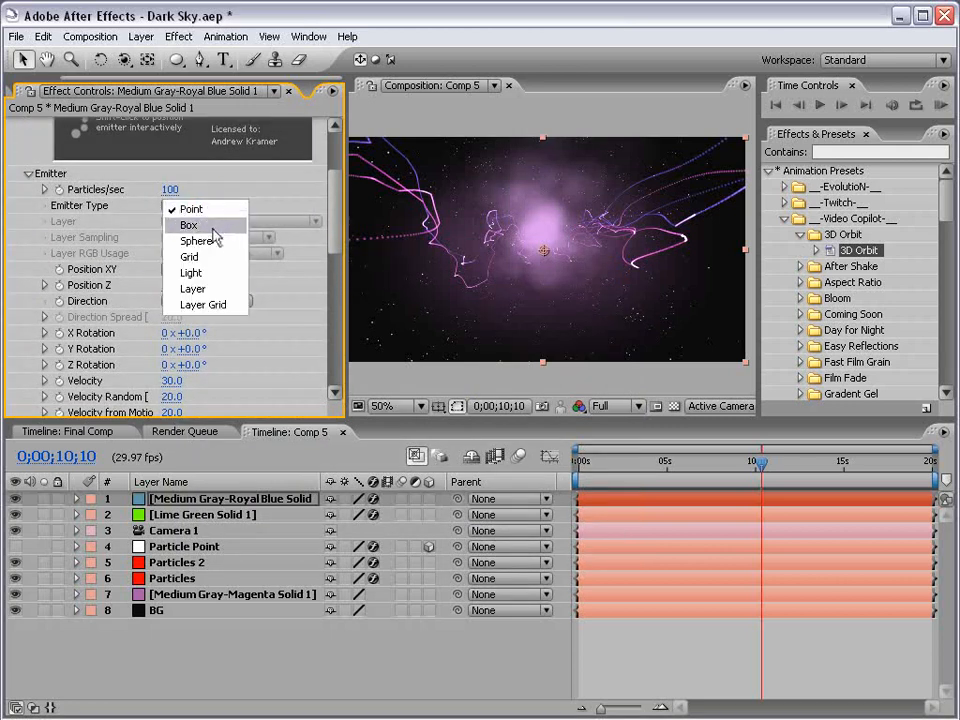
{"action": "left_click", "coordinate": [212, 223]}
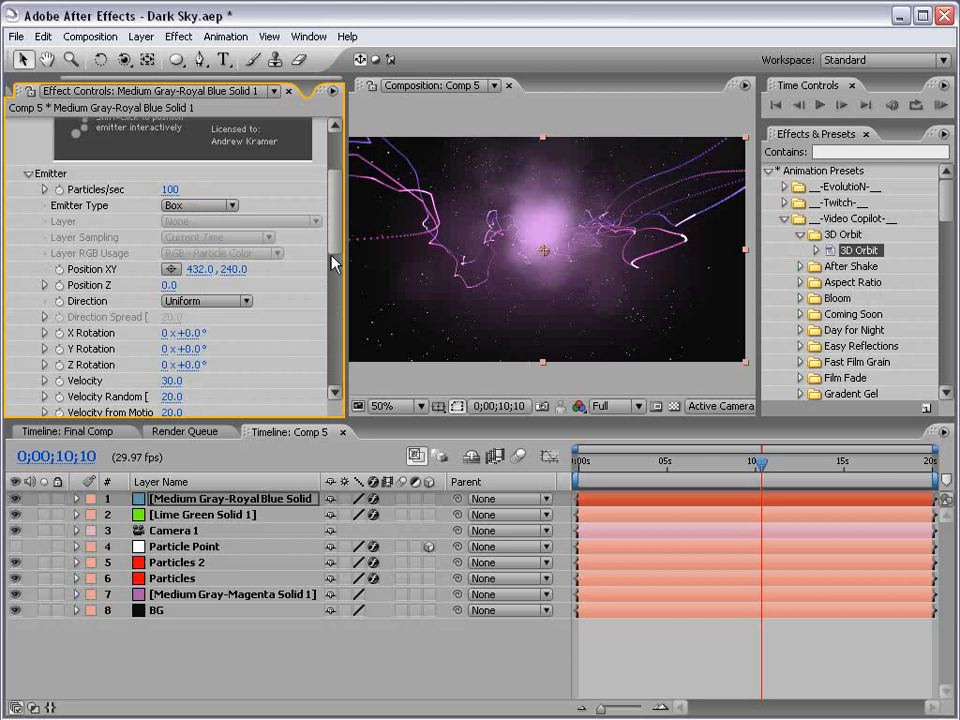
{"action": "left_click_drag", "start_coordinate": [333, 230], "coordinate": [338, 265]}
{"action": "left_click_drag", "start_coordinate": [166, 322], "coordinate": [185, 290]}
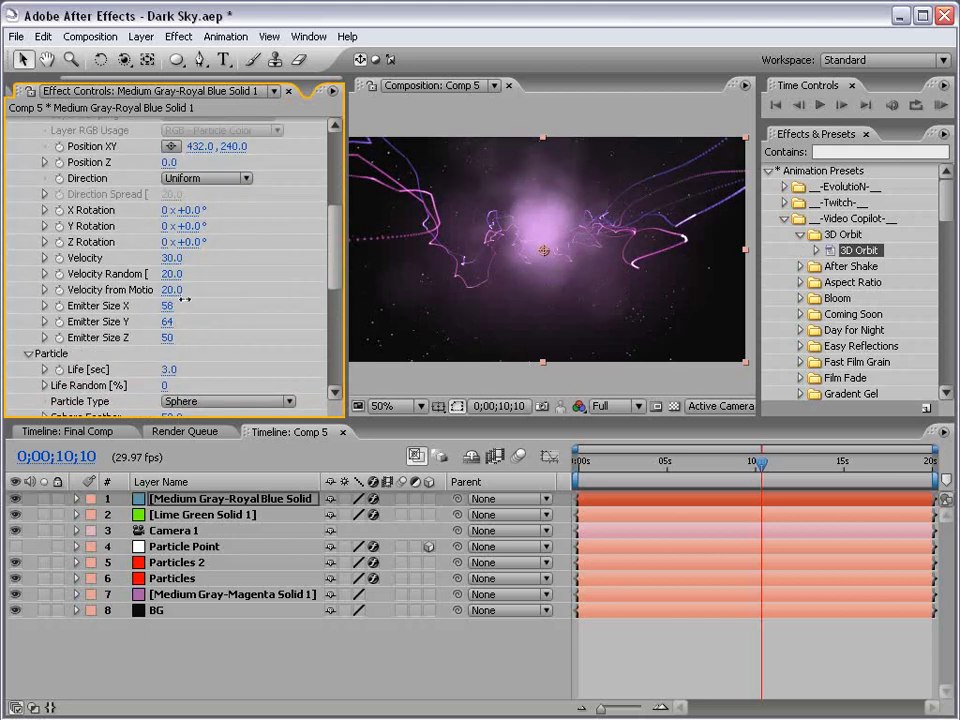
{"action": "left_click_drag", "start_coordinate": [166, 341], "coordinate": [249, 295]}
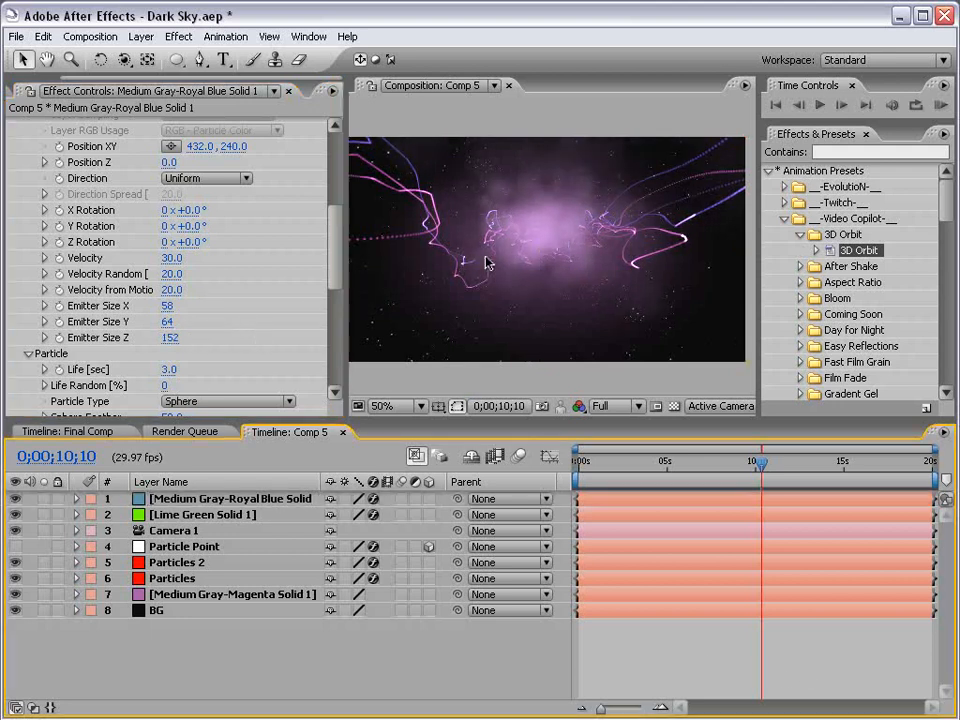
Set preview Resolution to Half and orbit the camera to a new angle on the haze
{"action": "left_click", "coordinate": [611, 406]}
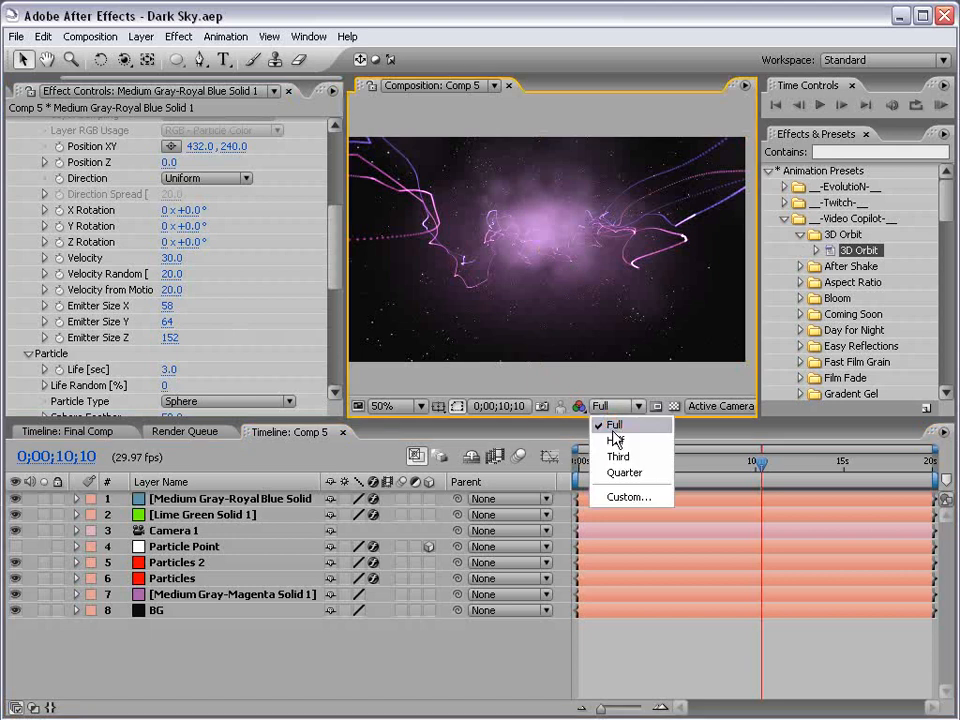
{"action": "left_click", "coordinate": [614, 440]}
{"action": "key", "text": "c"}
{"action": "left_click_drag", "start_coordinate": [467, 228], "coordinate": [565, 227]}
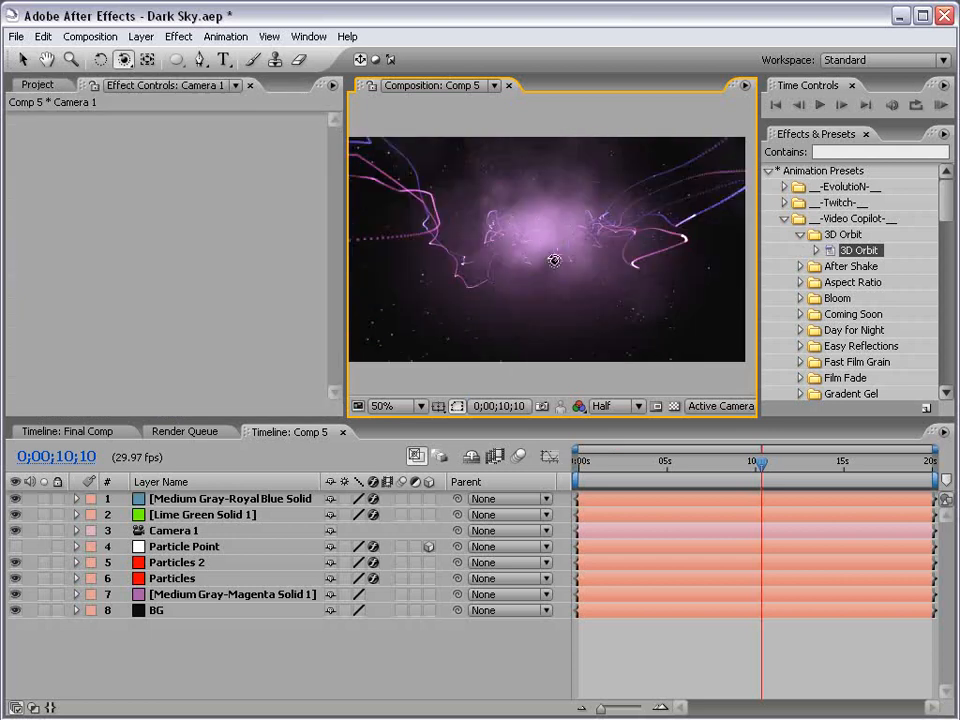
{"action": "key", "text": "v"}
{"action": "left_click", "coordinate": [658, 628]}
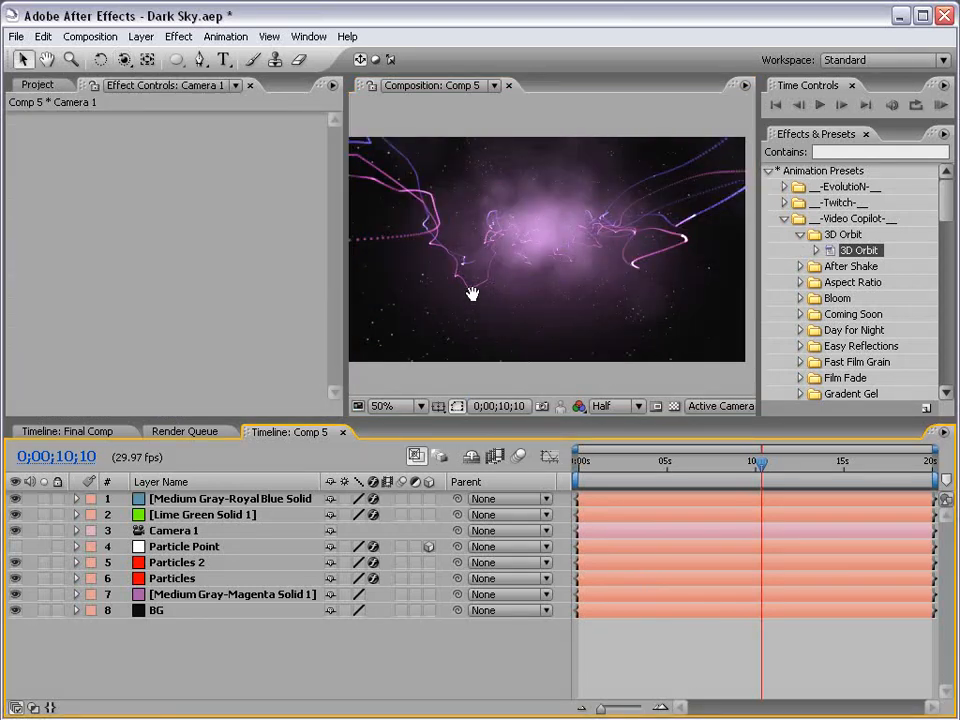
{"action": "left_click_drag", "start_coordinate": [480, 279], "coordinate": [489, 284]}
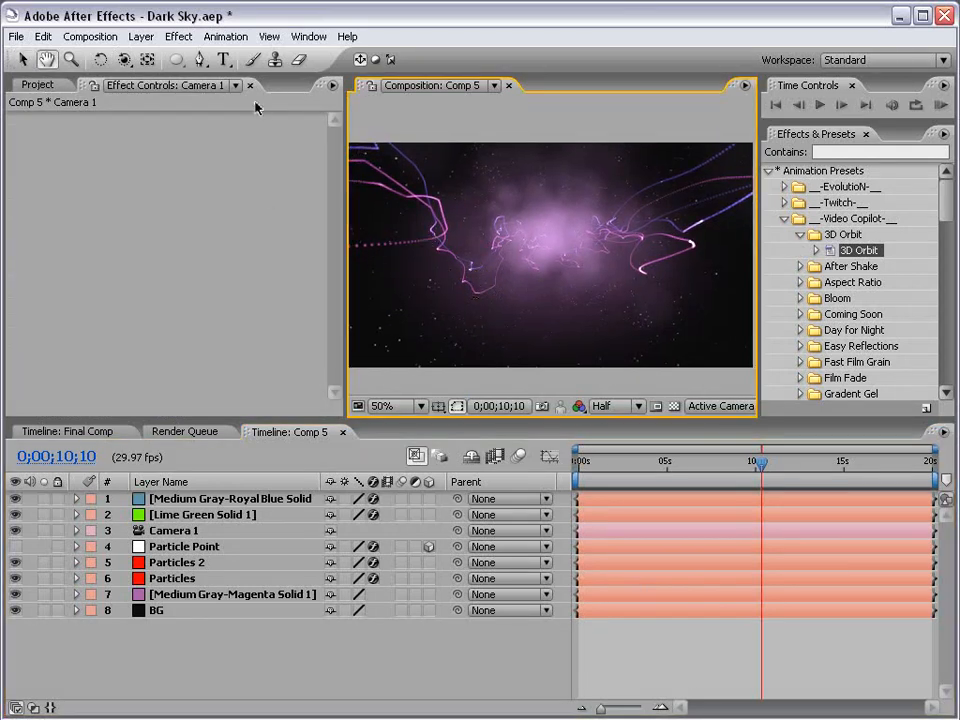
Create a 'VIDEO COPILOT' text layer in the composition and make it 3D
{"action": "left_click", "coordinate": [224, 60]}
{"action": "left_click", "coordinate": [692, 313]}
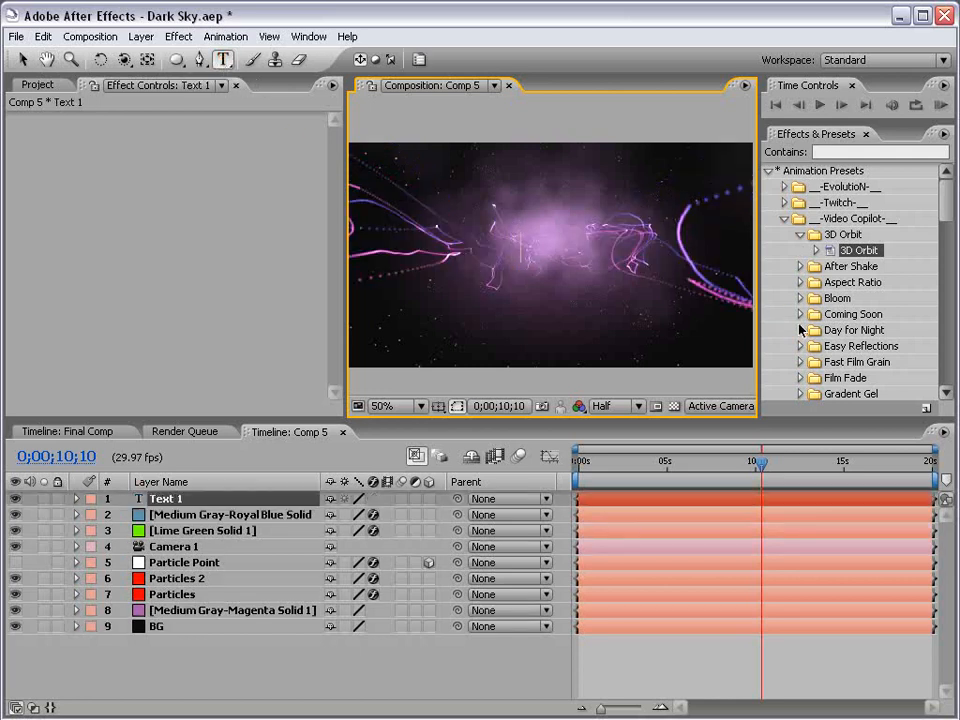
{"action": "type", "text": "VIDEO COPILOT"}
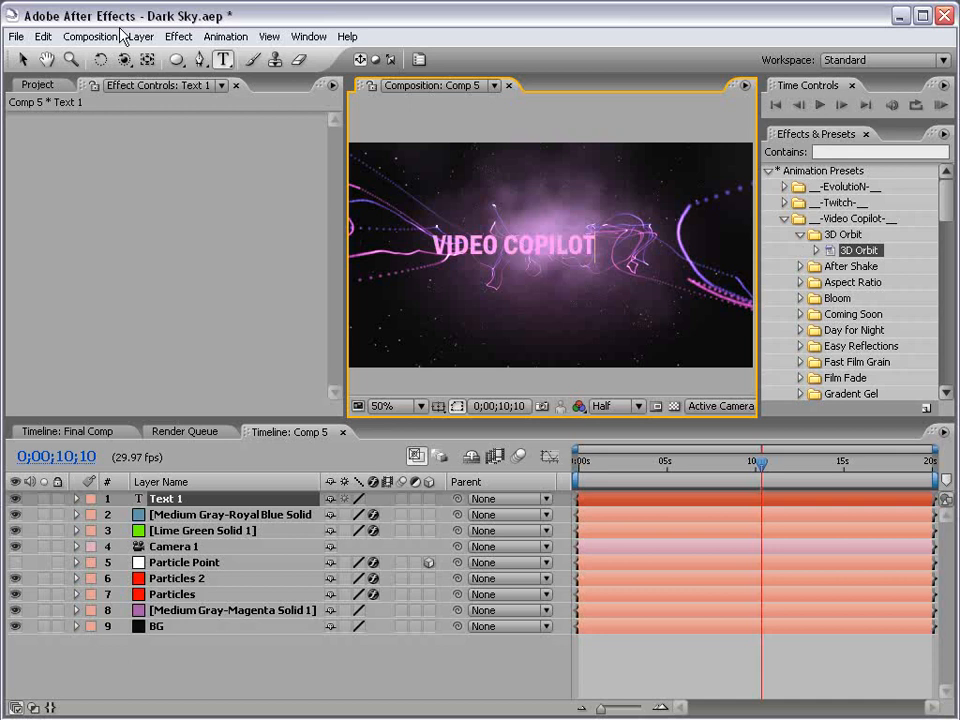
{"action": "left_click", "coordinate": [21, 60]}
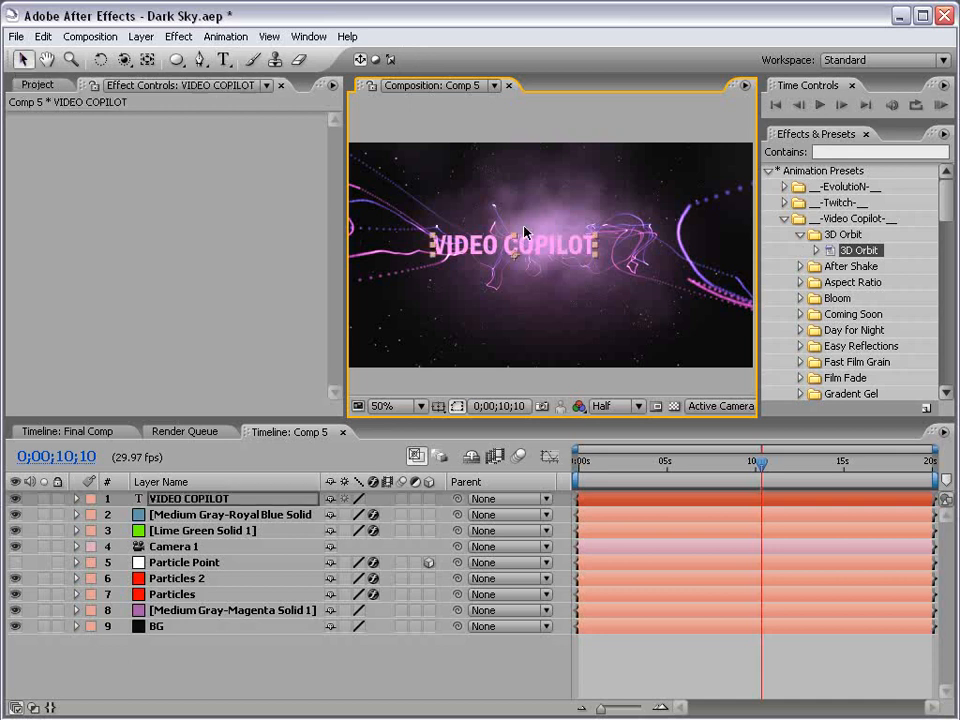
{"action": "left_click", "coordinate": [428, 499]}
Reset the title's Position so it sits at the comp centre
{"action": "left_click", "coordinate": [232, 502]}
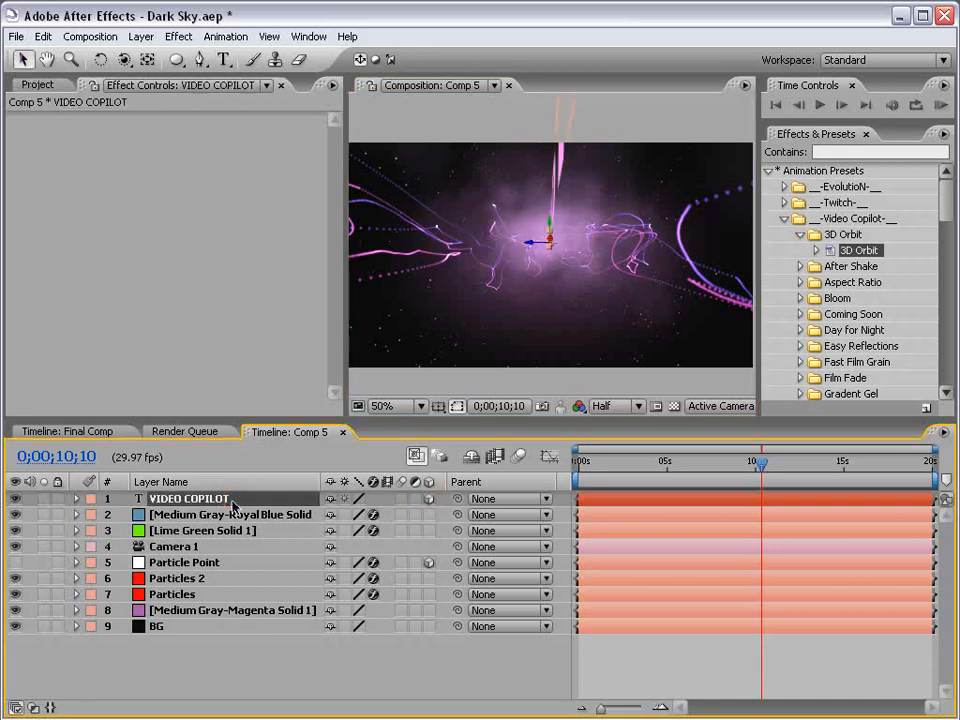
{"action": "key", "text": "p"}
{"action": "left_click", "coordinate": [190, 514]}
{"action": "right_click", "coordinate": [180, 514]}
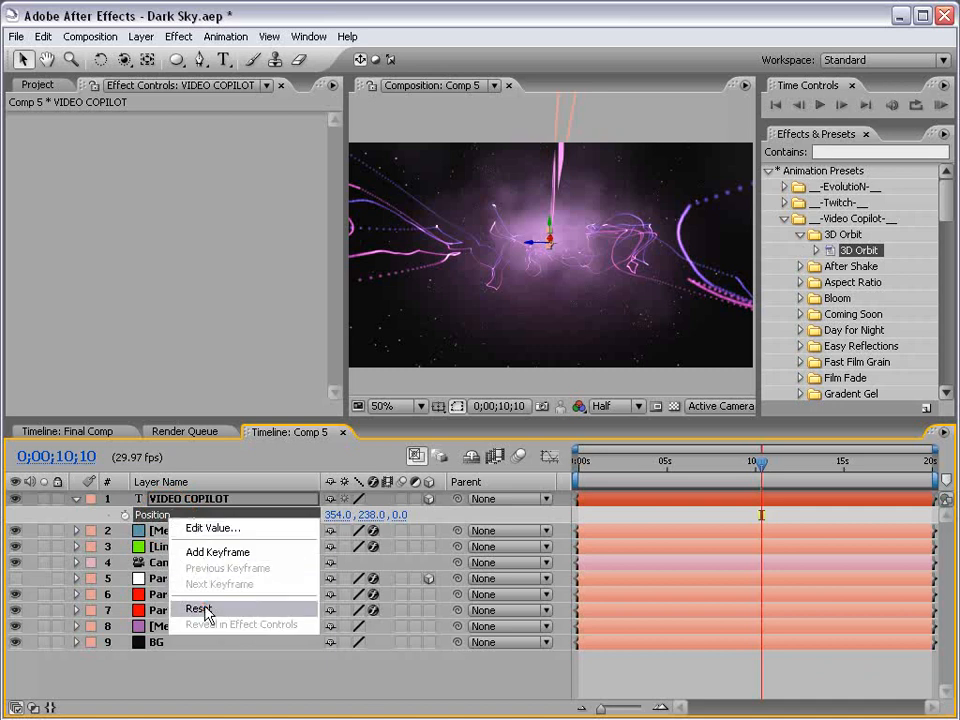
{"action": "left_click", "coordinate": [200, 610]}
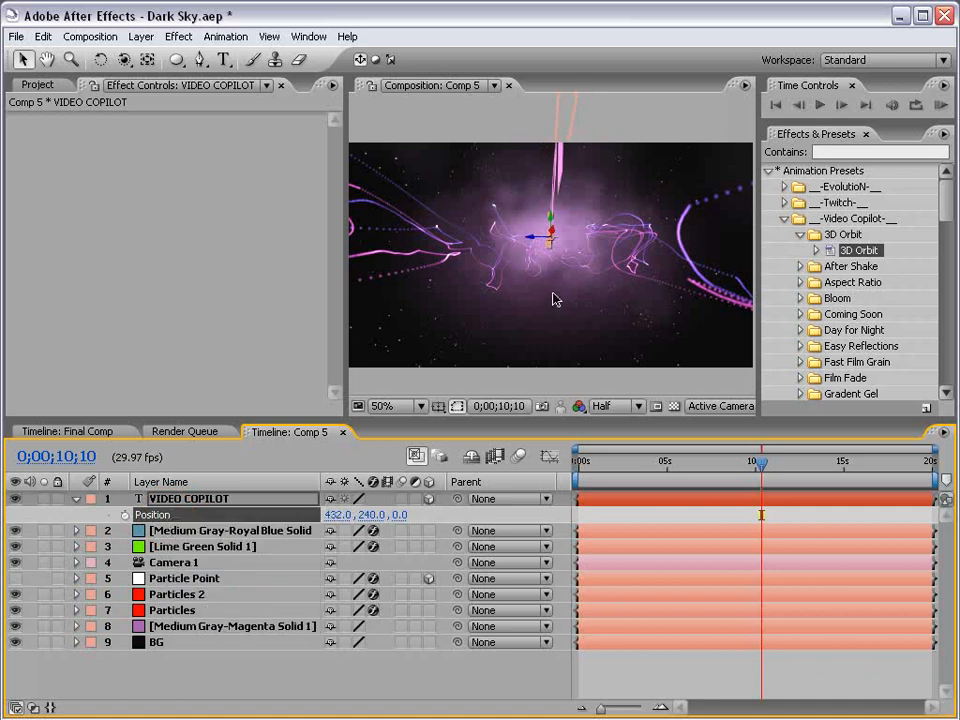
Rotate the 3D title to face the camera and orbit the view around it and the particles
{"action": "key", "text": "w"}
{"action": "mouse_move", "coordinate": [568, 214]}
{"action": "left_mouse_down"}
{"action": "mouse_move", "coordinate": [604, 217]}
{"action": "mouse_move", "coordinate": [586, 221]}
{"action": "left_mouse_up"}
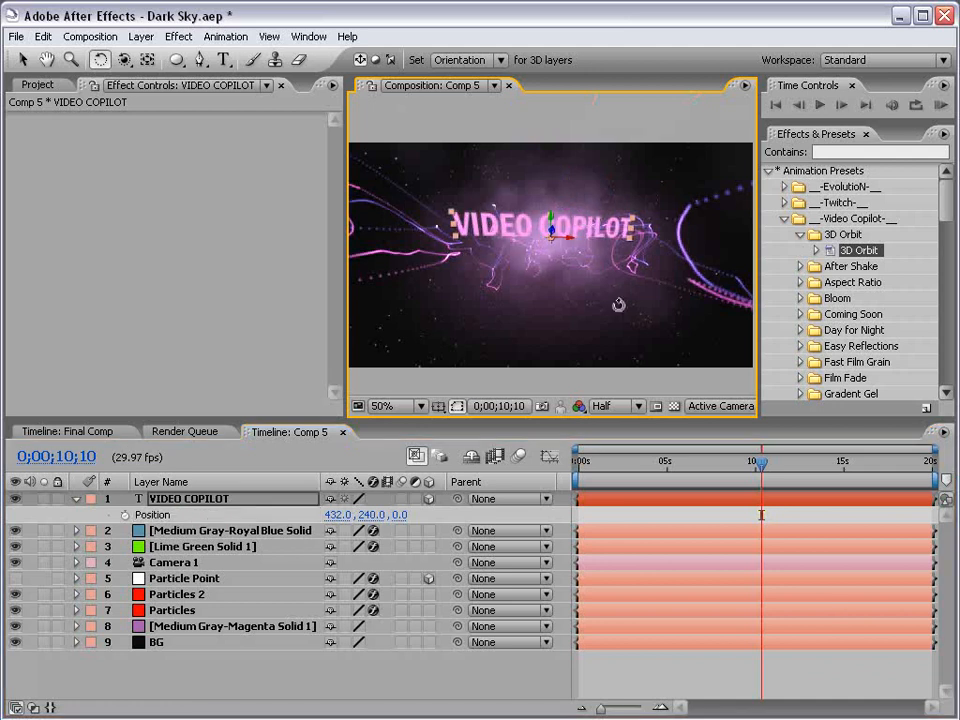
{"action": "key", "text": "v"}
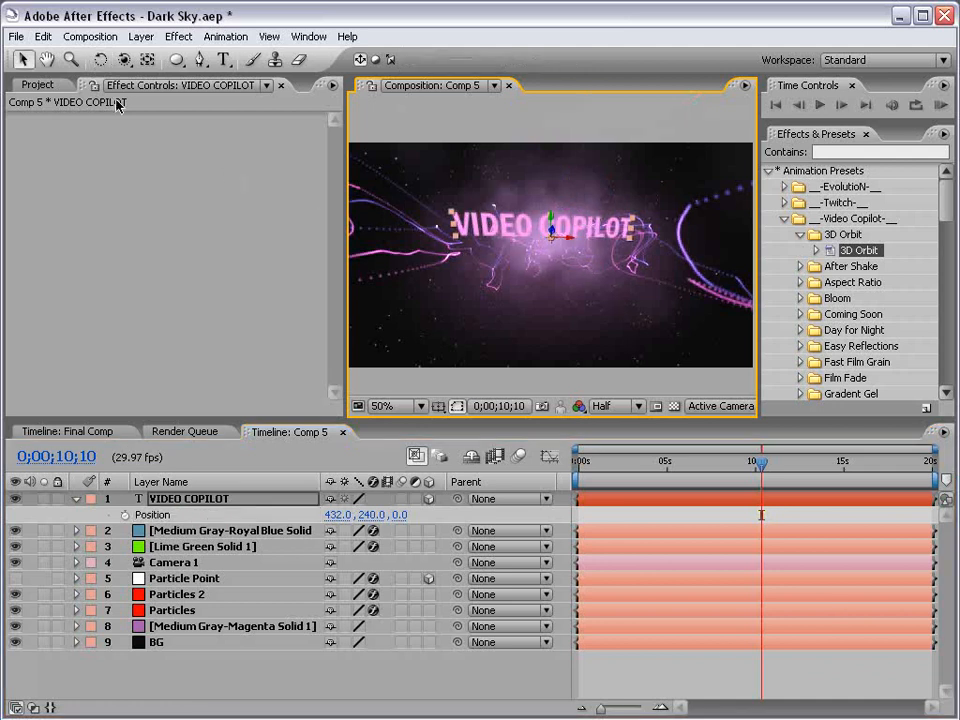
{"action": "left_click", "coordinate": [124, 59]}
{"action": "left_click_drag", "start_coordinate": [563, 223], "coordinate": [552, 245]}
{"action": "key", "text": "v"}
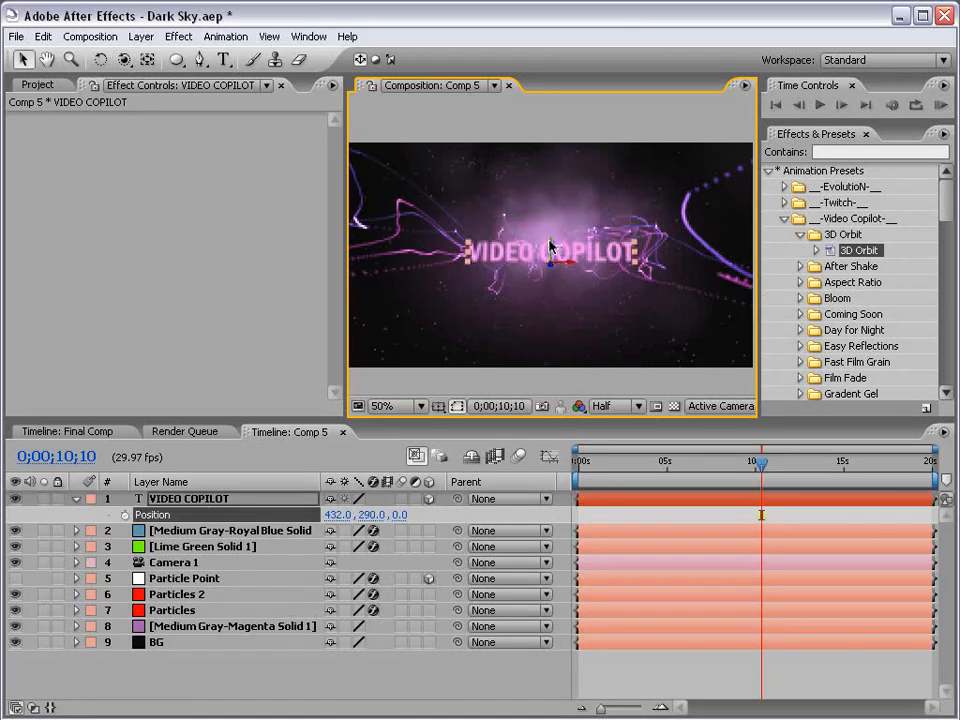
Set the VIDEO COPILOT title's fill colour to white and reselect the layer
{"action": "key", "text": "ctrl+t"}
{"action": "left_click", "coordinate": [419, 60]}
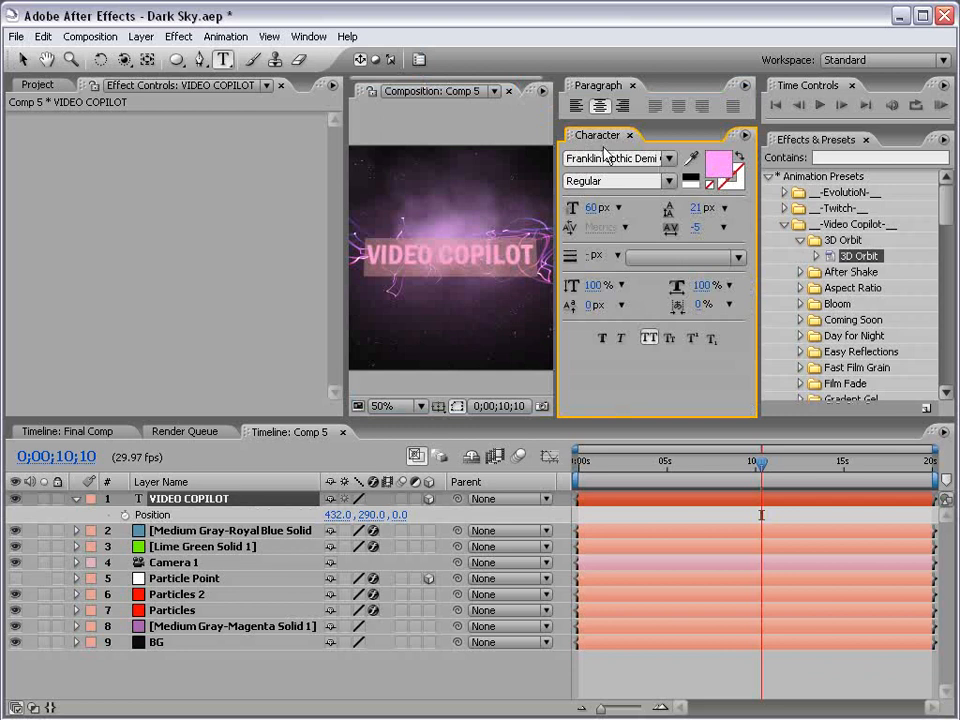
{"action": "left_click", "coordinate": [717, 166]}
{"action": "left_click_drag", "start_coordinate": [292, 399], "coordinate": [188, 292]}
{"action": "left_click", "coordinate": [614, 283]}
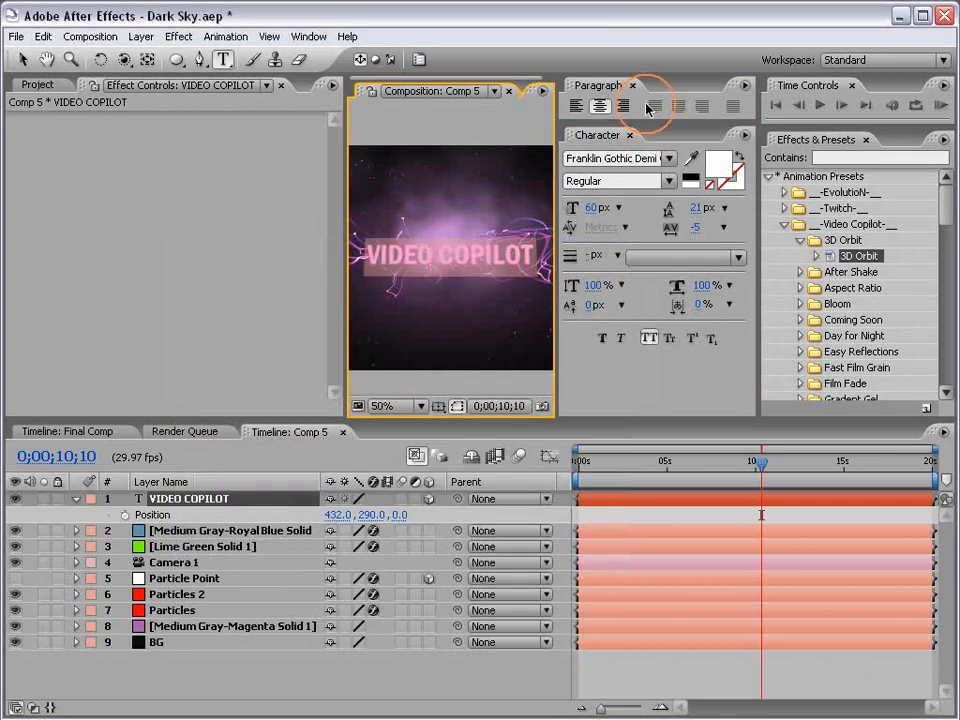
{"action": "left_click", "coordinate": [631, 135]}
{"action": "left_click", "coordinate": [633, 86]}
{"action": "key", "text": "v"}
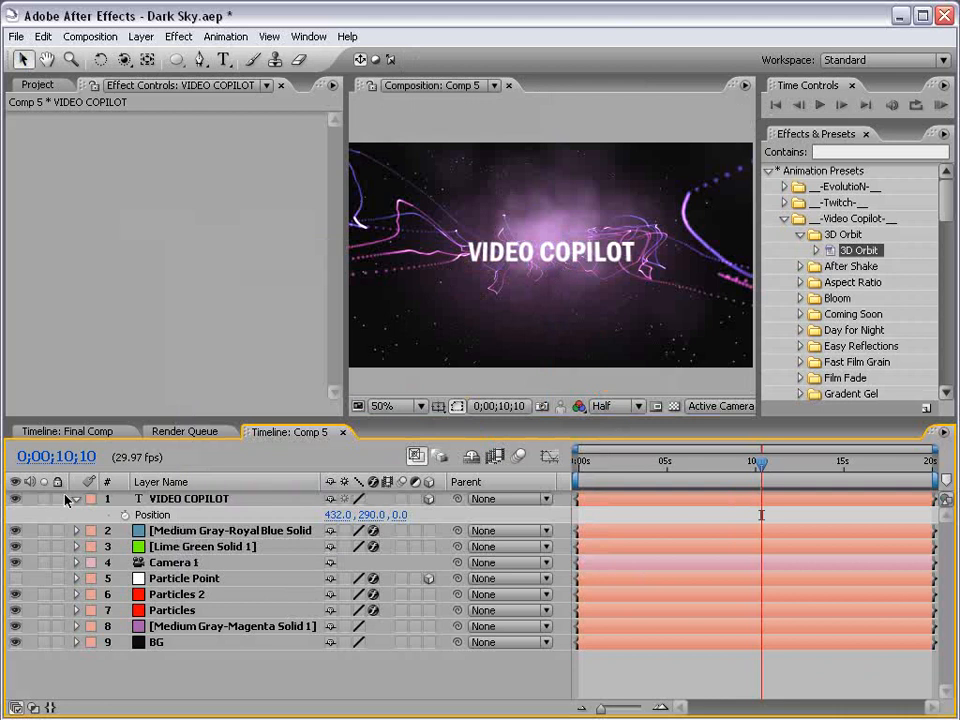
{"action": "left_click", "coordinate": [202, 502]}
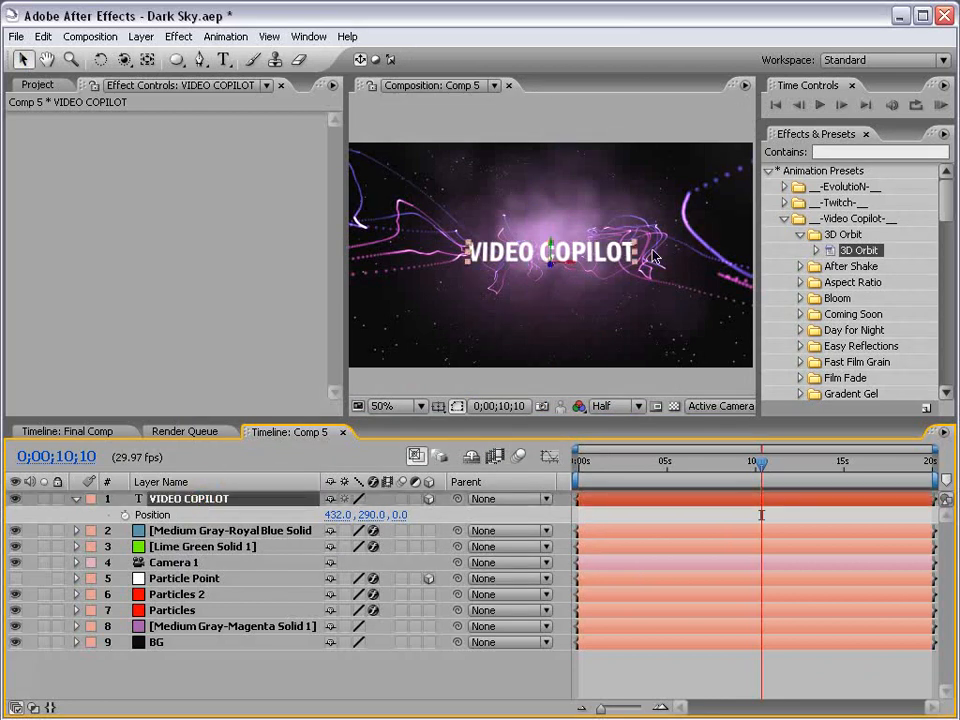
Raise the VIDEO COPILOT title in the frame and orbit the camera to view it in perspective
{"action": "left_click", "coordinate": [642, 628]}
{"action": "key", "text": "grave"}
{"action": "key", "text": "grave"}
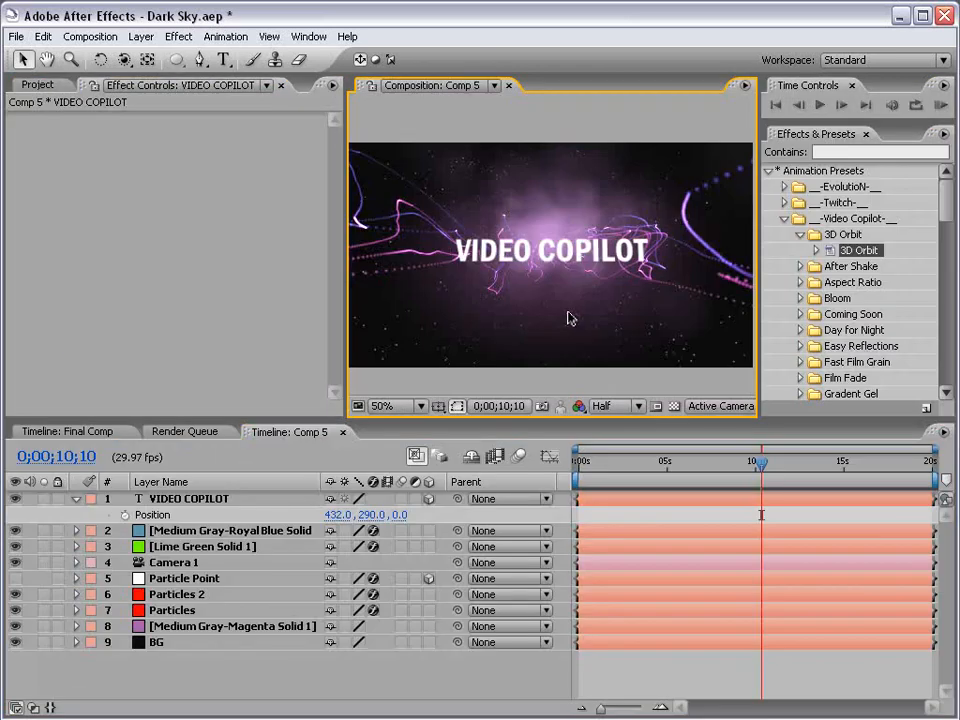
{"action": "left_click", "coordinate": [520, 260]}
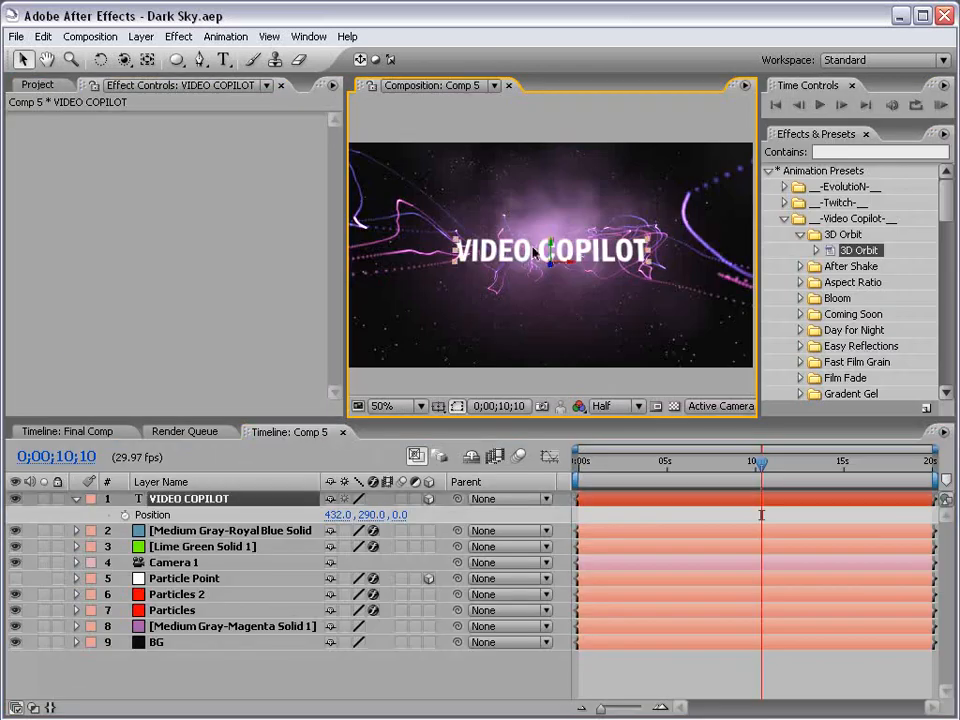
{"action": "left_click_drag", "start_coordinate": [551, 252], "coordinate": [552, 230]}
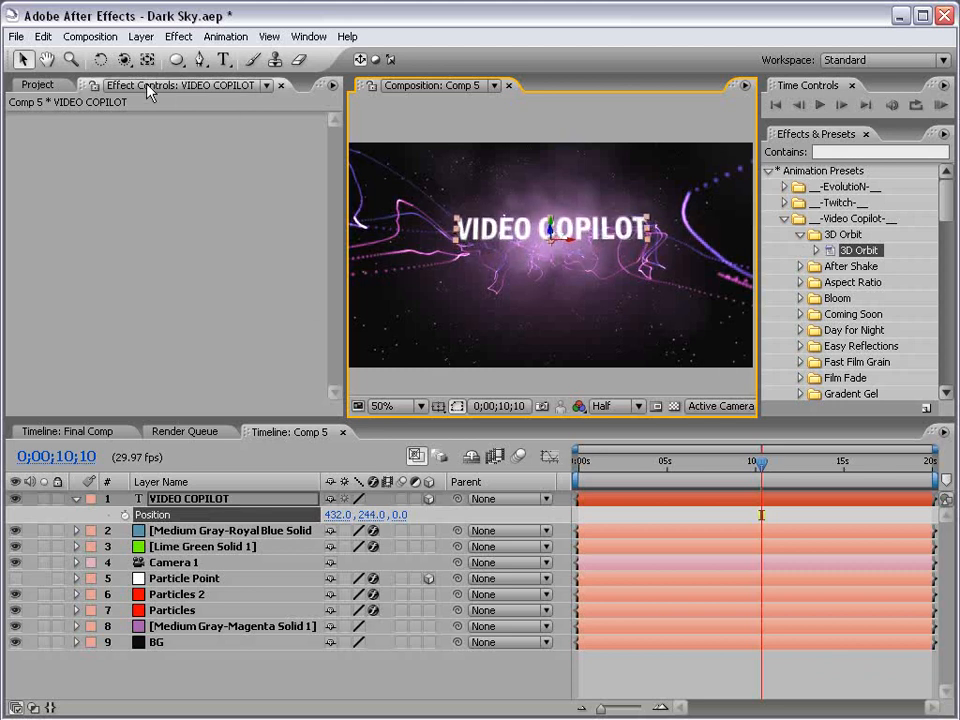
{"action": "left_click", "coordinate": [123, 59]}
{"action": "left_click_drag", "start_coordinate": [571, 265], "coordinate": [578, 274]}
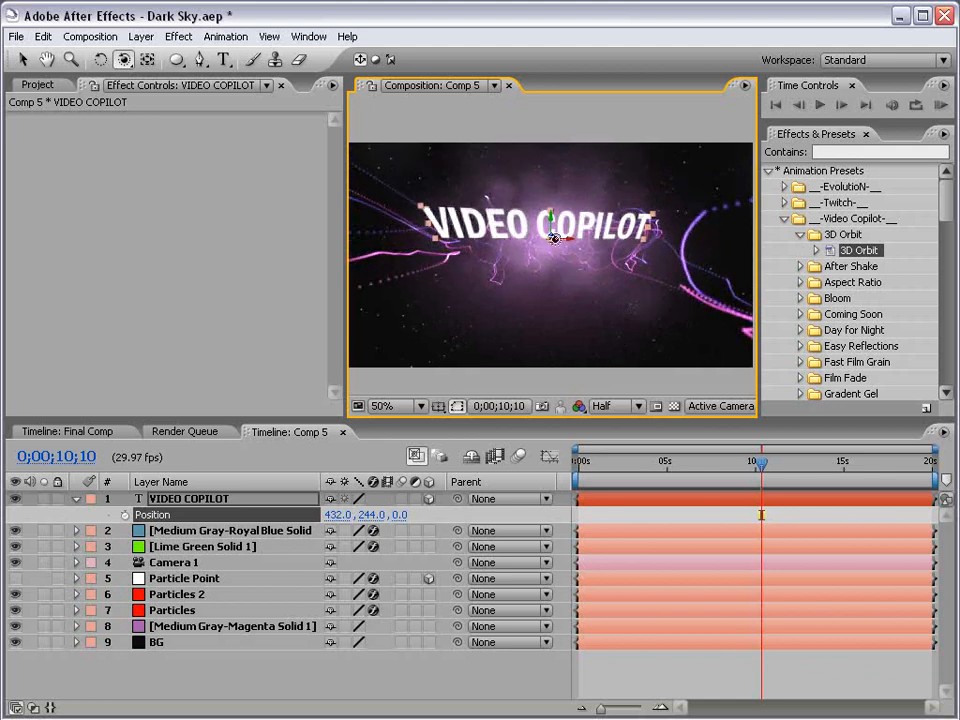
Set Camera 1's Point of Interest Y to 240
{"action": "left_click", "coordinate": [193, 566]}
{"action": "key", "text": "a"}
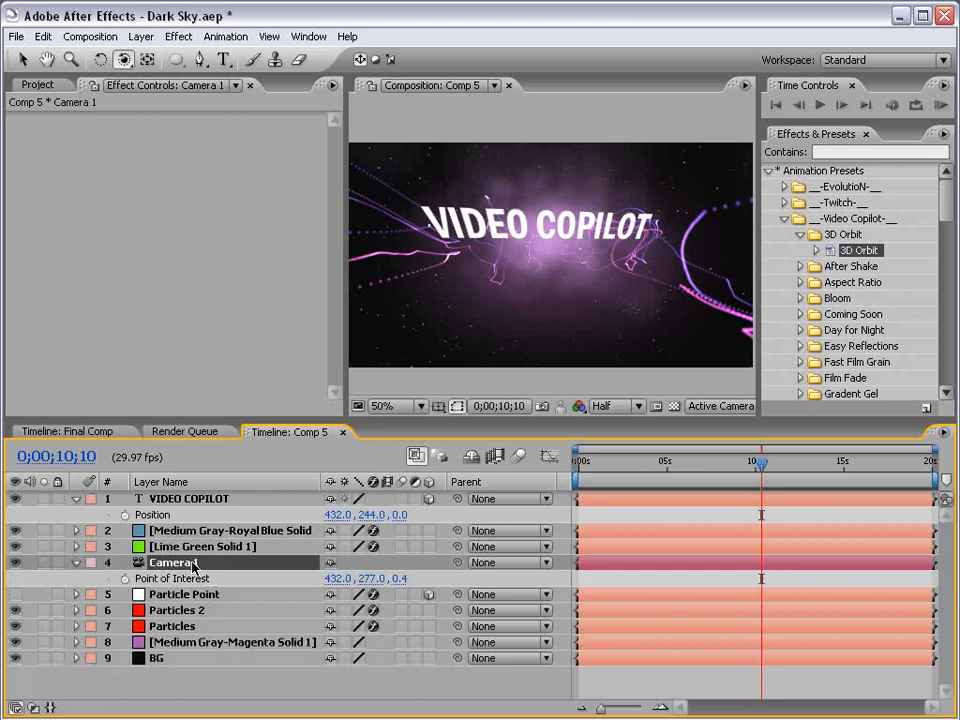
{"action": "left_click", "coordinate": [370, 578]}
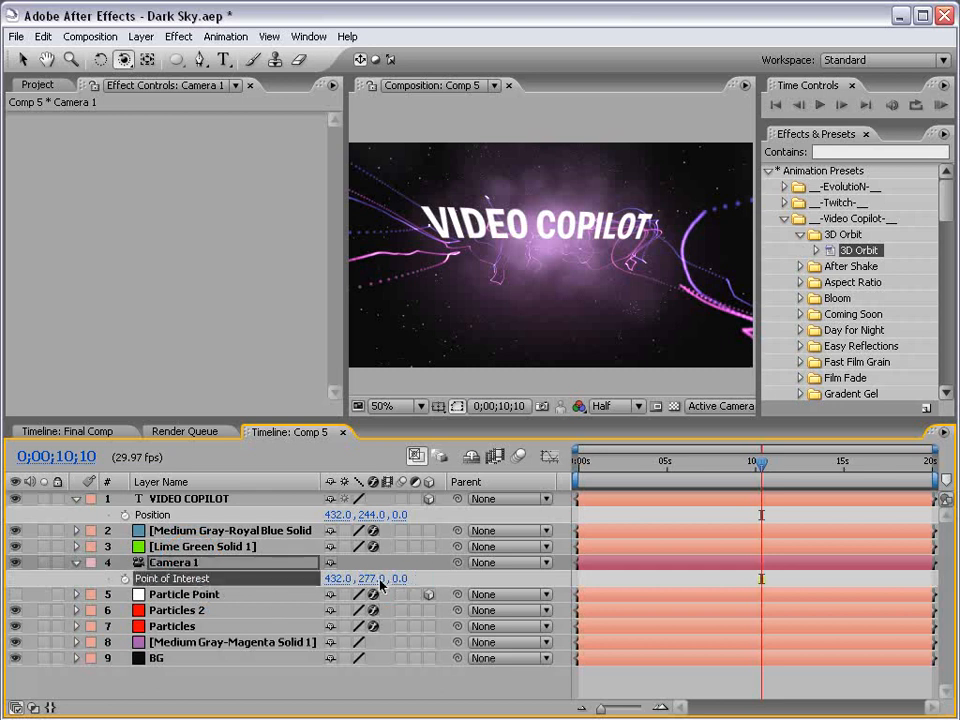
{"action": "type", "text": "240"}
{"action": "key", "text": "Return"}
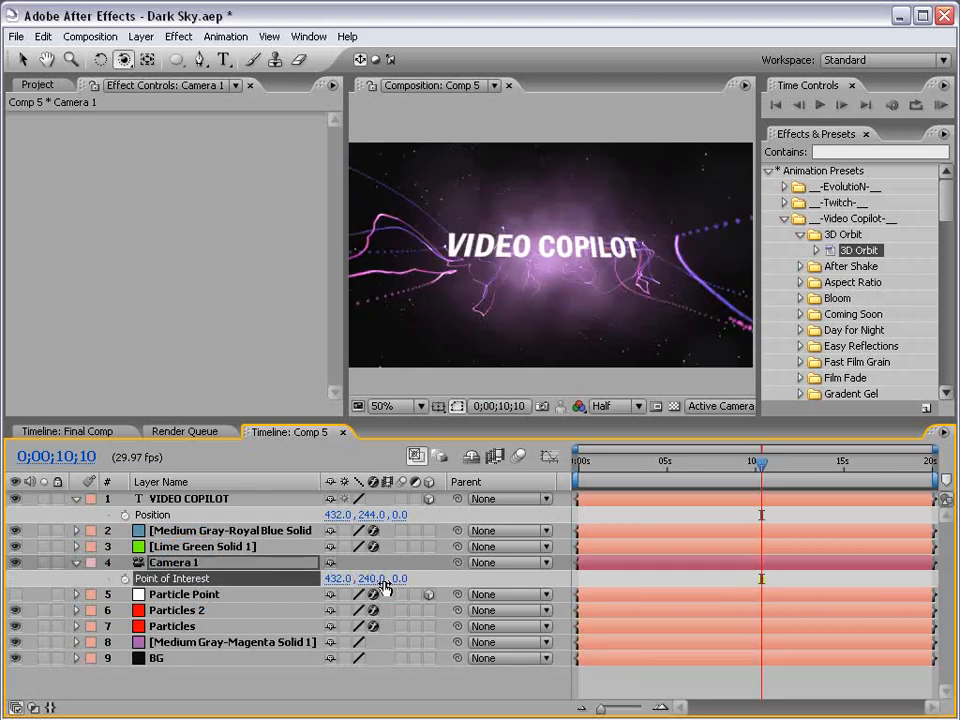
{"action": "mouse_move", "coordinate": [556, 261]}
{"action": "left_mouse_down"}
{"action": "mouse_move", "coordinate": [544, 270]}
{"action": "mouse_move", "coordinate": [557, 264]}
{"action": "left_mouse_up"}
Reset the VIDEO COPILOT title's Position to 432, 240, 0
{"action": "key", "text": "v"}
{"action": "left_click", "coordinate": [188, 500]}
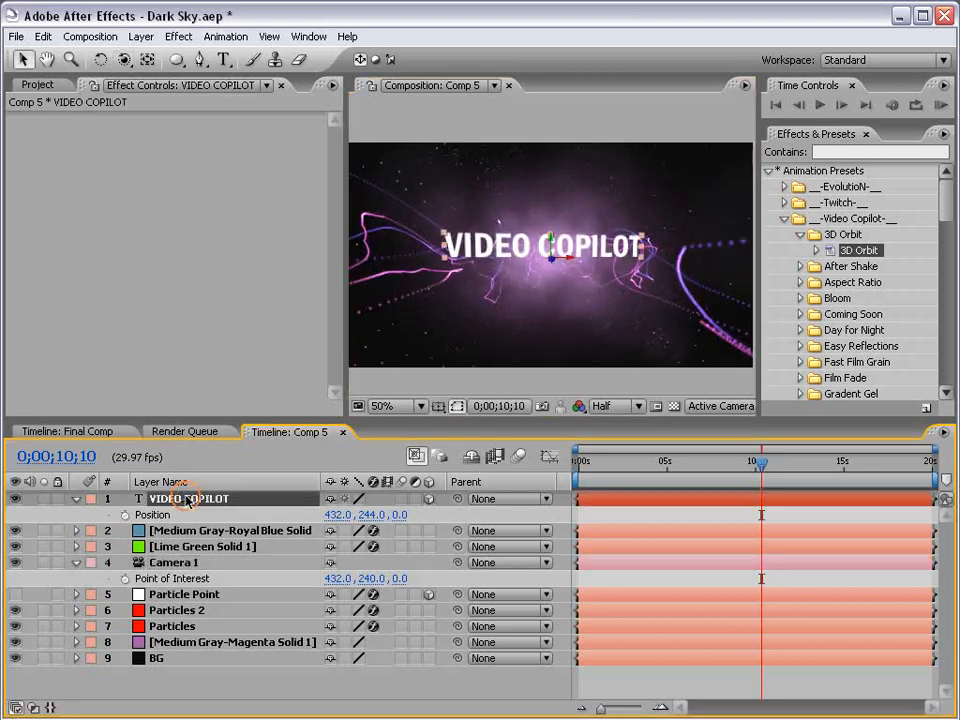
{"action": "key", "text": "p"}
{"action": "key", "text": "p"}
{"action": "right_click", "coordinate": [160, 515]}
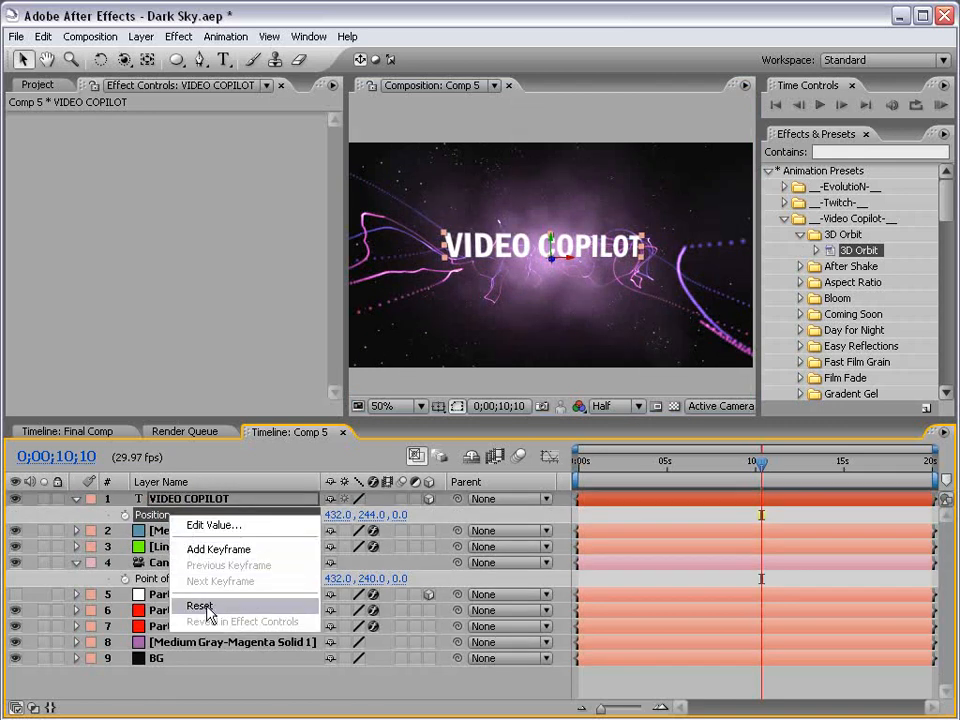
{"action": "left_click", "coordinate": [208, 606]}
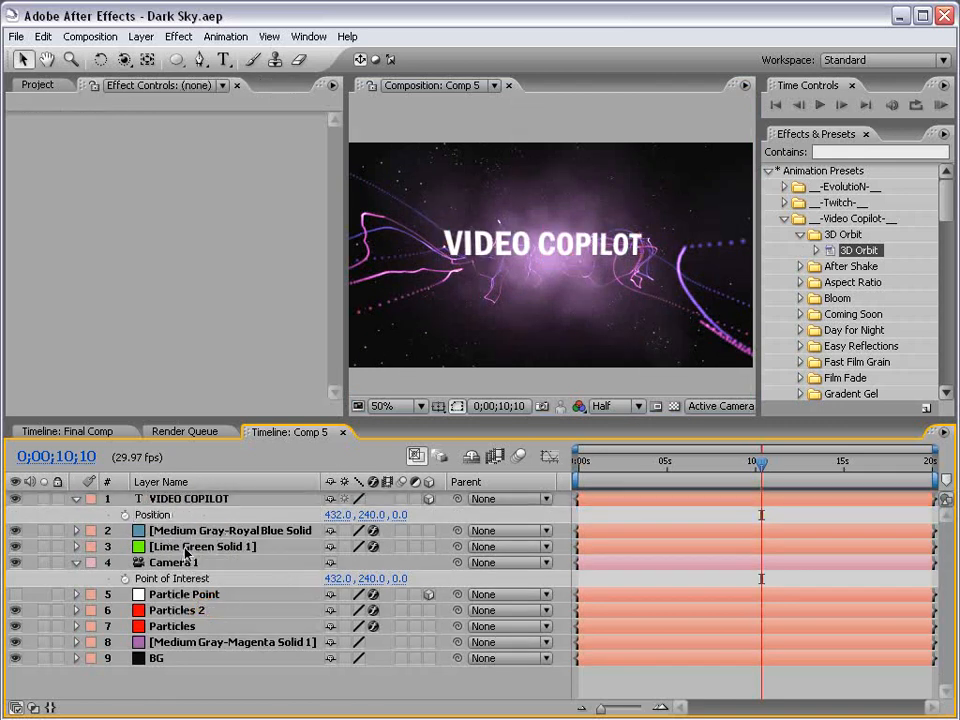
Rename Lime Green Solid 1 to Star Field and the royal blue solid to Smoke
{"action": "left_click", "coordinate": [77, 563]}
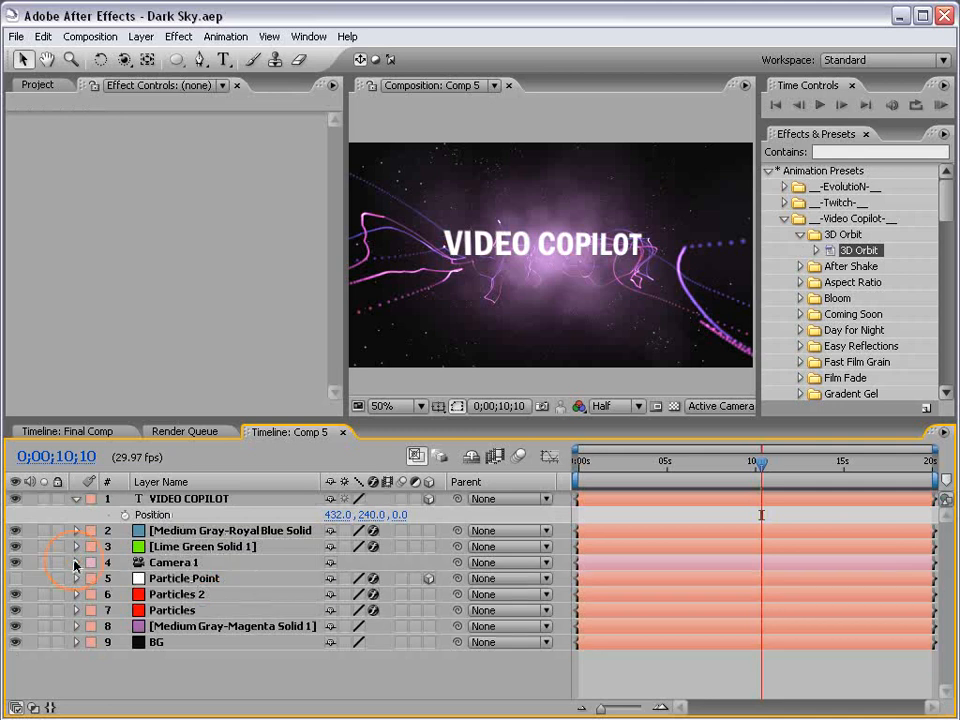
{"action": "left_click", "coordinate": [180, 547]}
{"action": "left_click", "coordinate": [15, 547]}
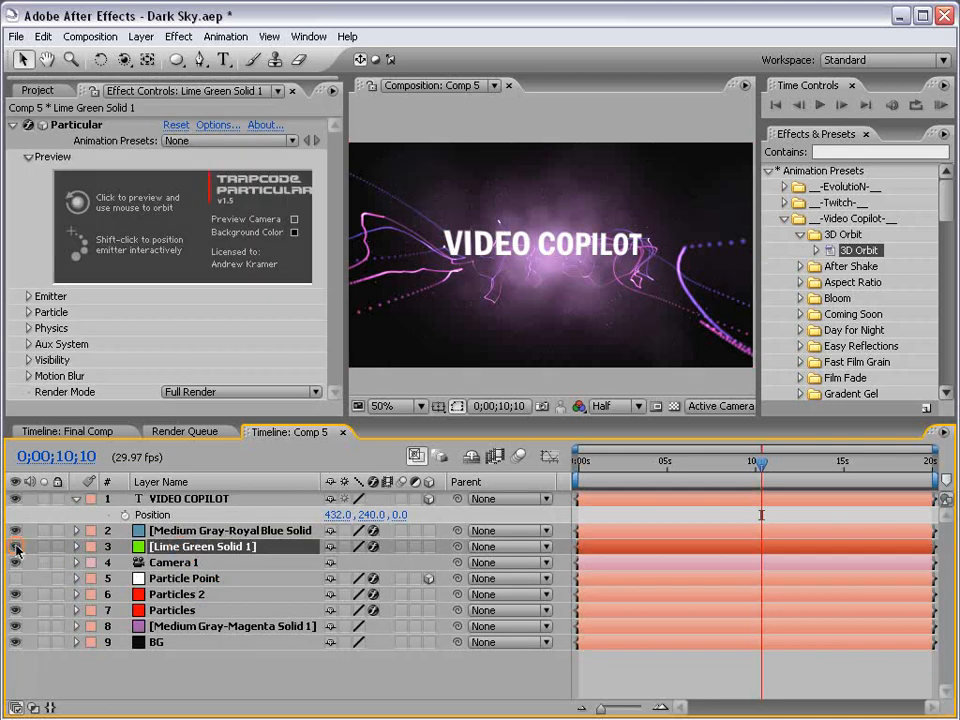
{"action": "key", "text": "Return"}
{"action": "type", "text": "Sta"}
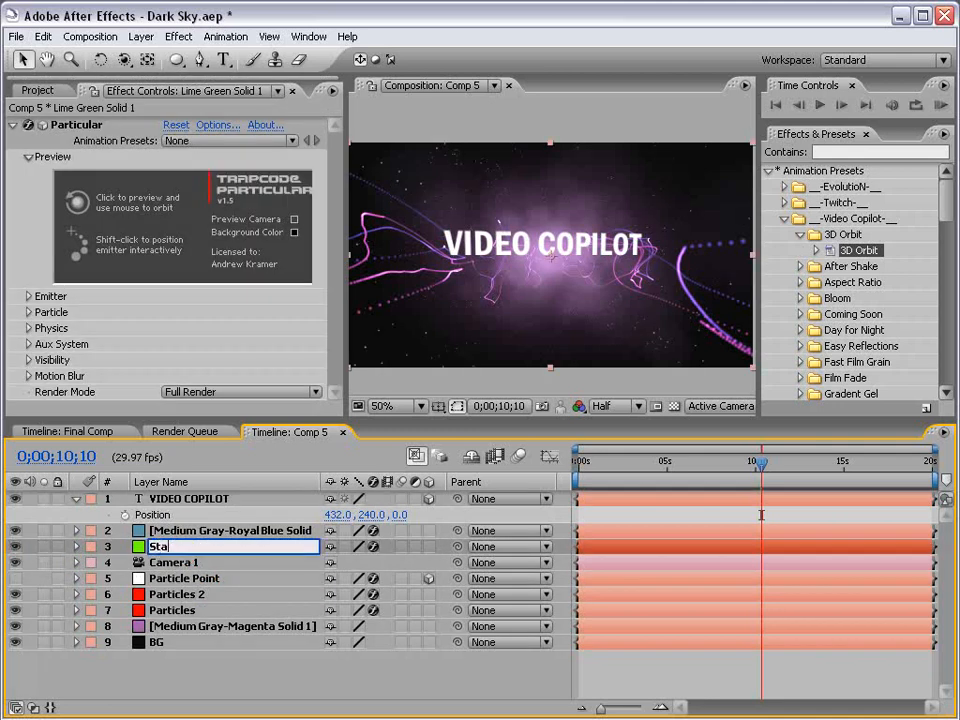
{"action": "type", "text": "r Field"}
{"action": "key", "text": "Return"}
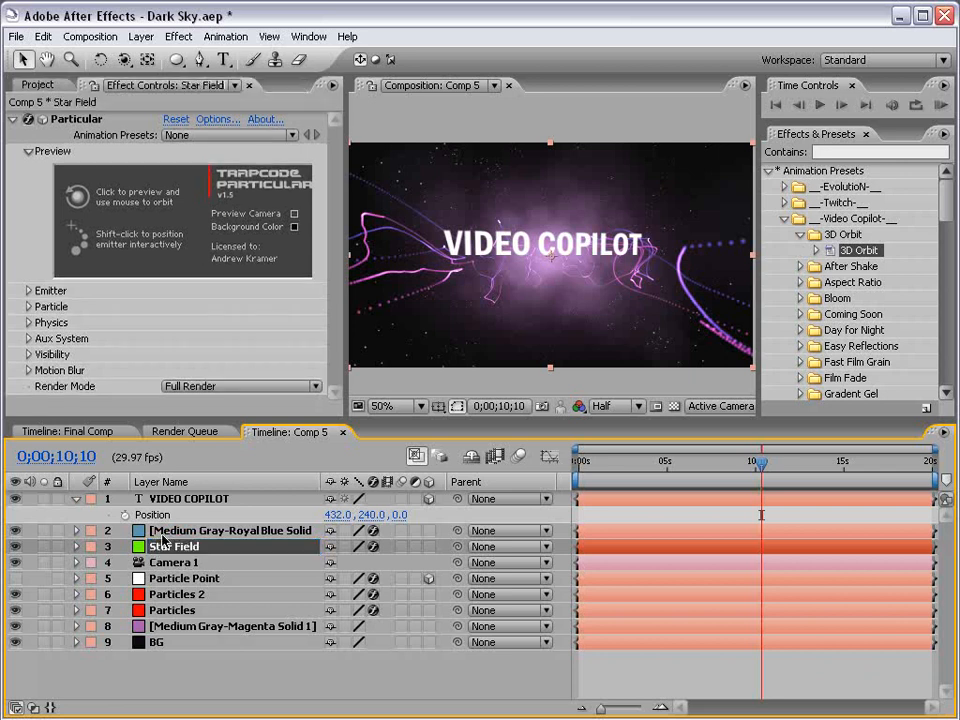
{"action": "left_click", "coordinate": [162, 534]}
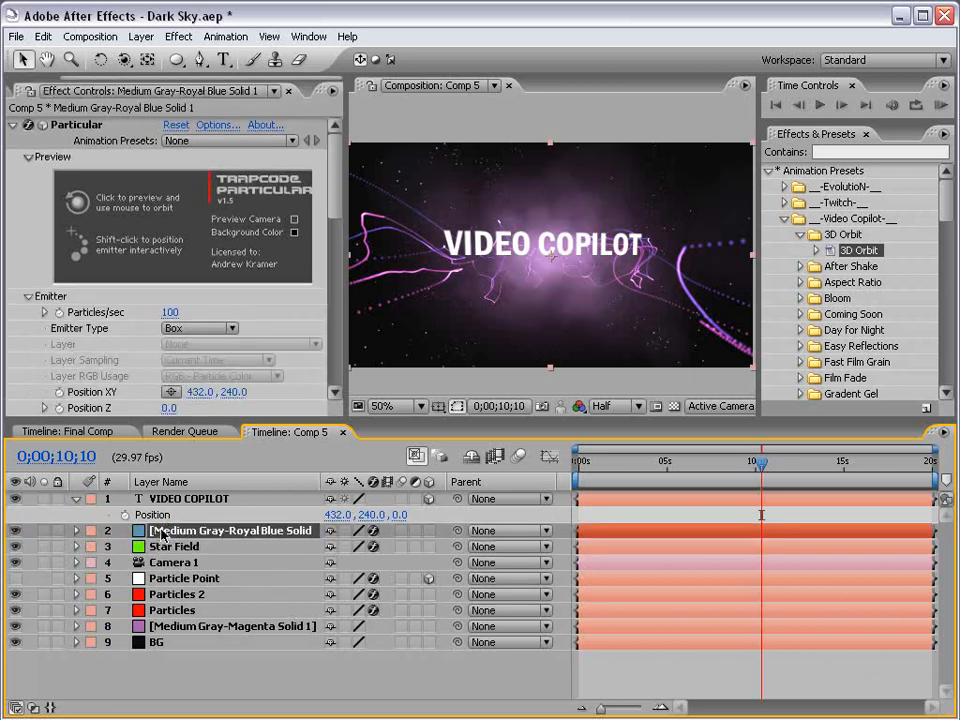
{"action": "key", "text": "Return"}
{"action": "type", "text": "Smoke"}
{"action": "key", "text": "Return"}
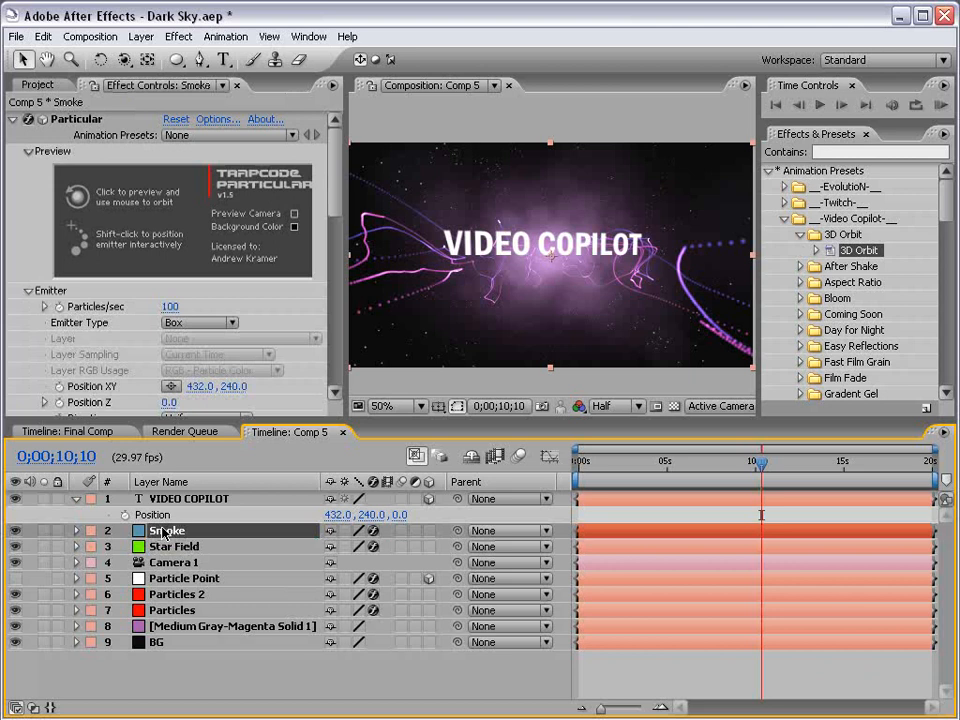
Rename the Medium Gray-Magenta Solid 1 layer to BG Color
{"action": "left_click", "coordinate": [172, 594]}
{"action": "left_click", "coordinate": [176, 612]}
{"action": "left_click", "coordinate": [178, 628]}
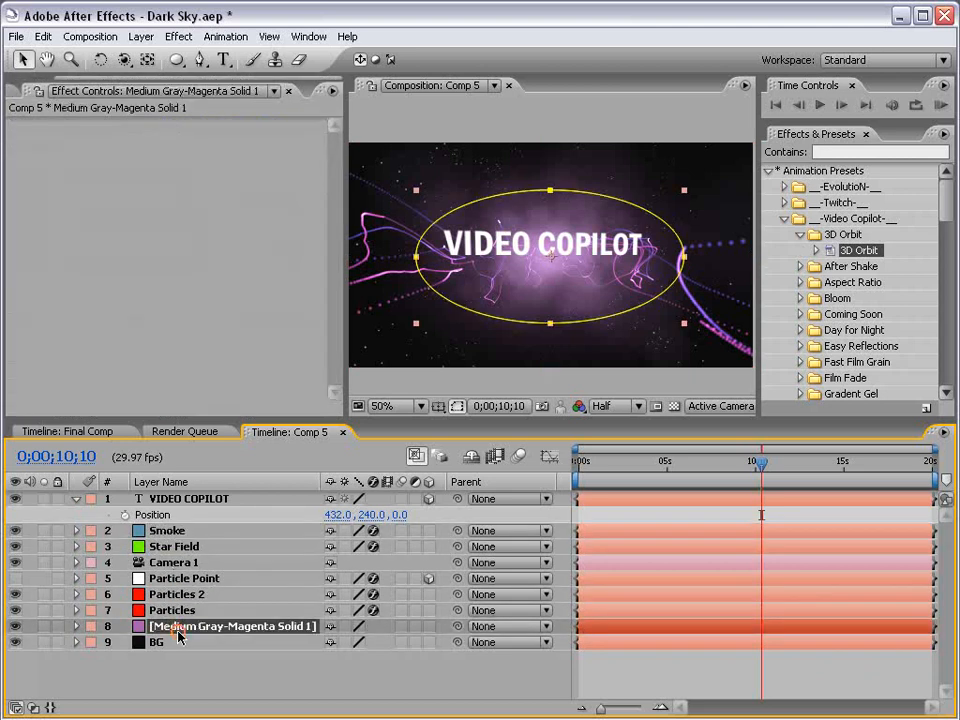
{"action": "key", "text": "Return"}
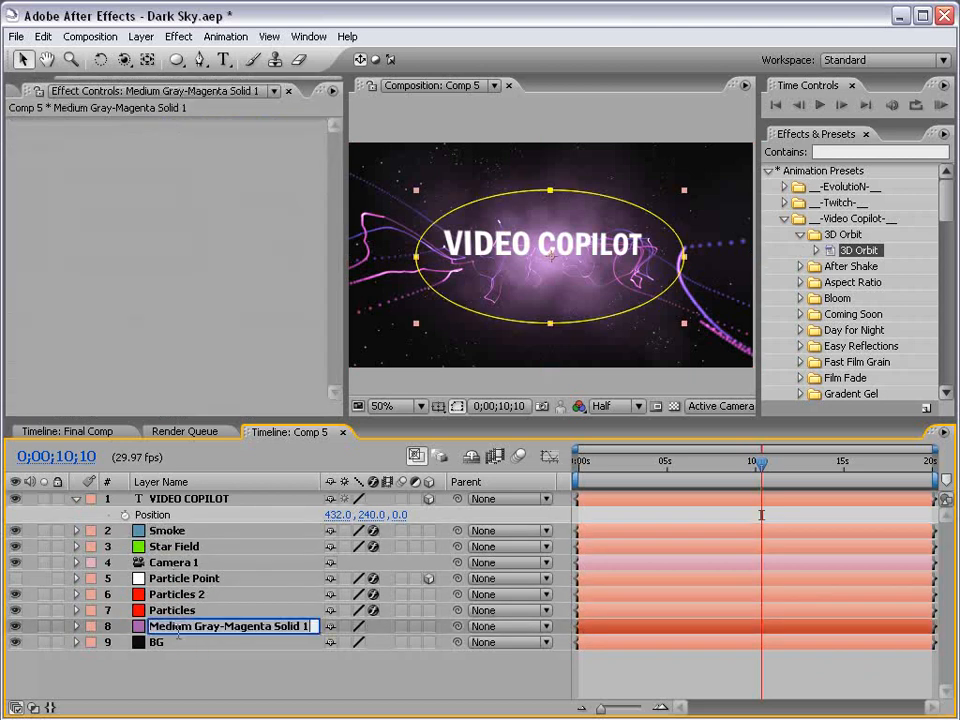
{"action": "type", "text": "BG Color"}
{"action": "key", "text": "Return"}
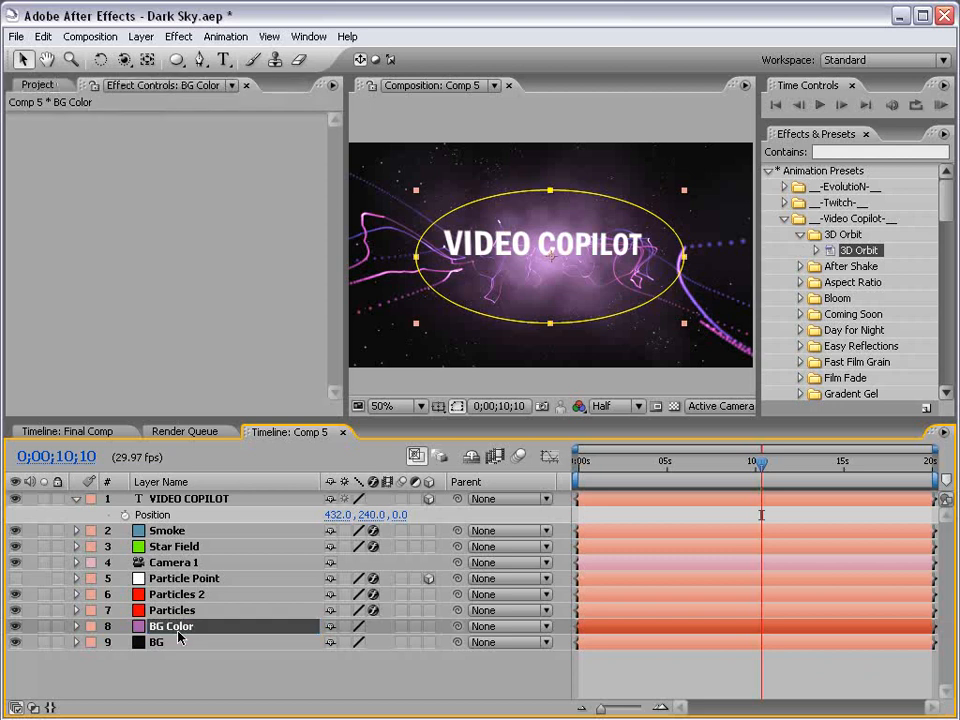
Set the Smoke layer's blending mode to Add with 75% opacity
{"action": "left_click", "coordinate": [165, 532]}
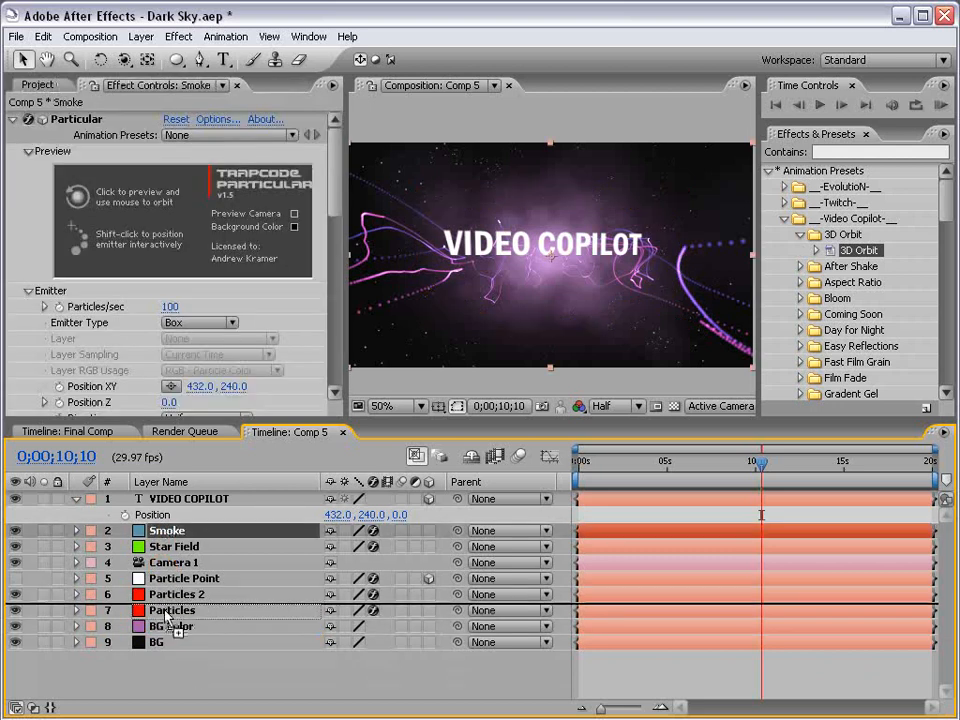
{"action": "key", "text": "F4"}
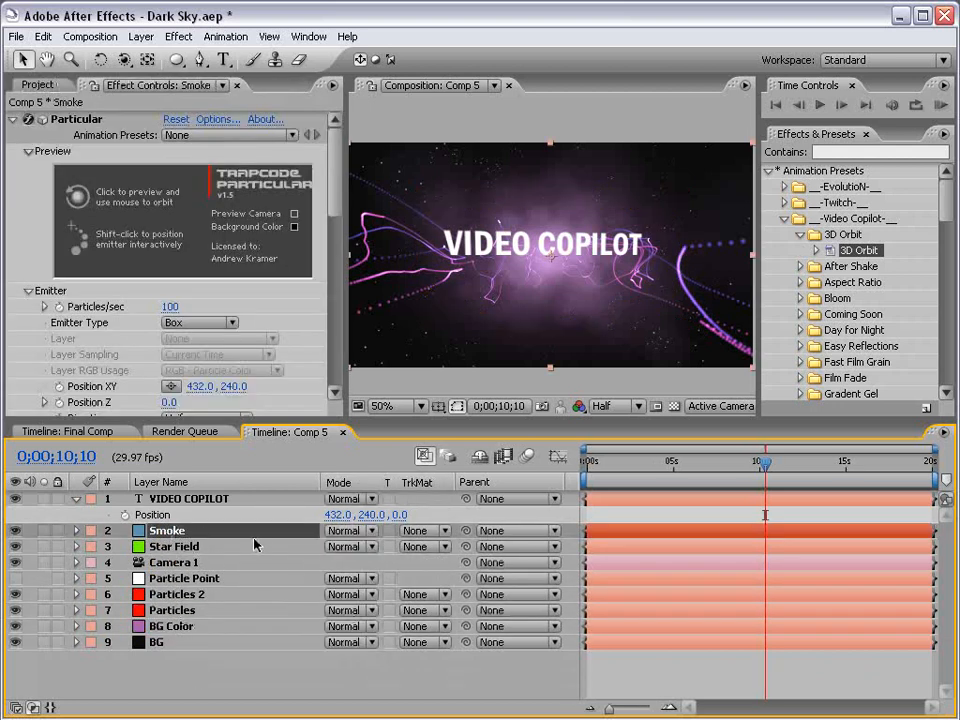
{"action": "left_click", "coordinate": [345, 531]}
{"action": "left_click", "coordinate": [360, 678]}
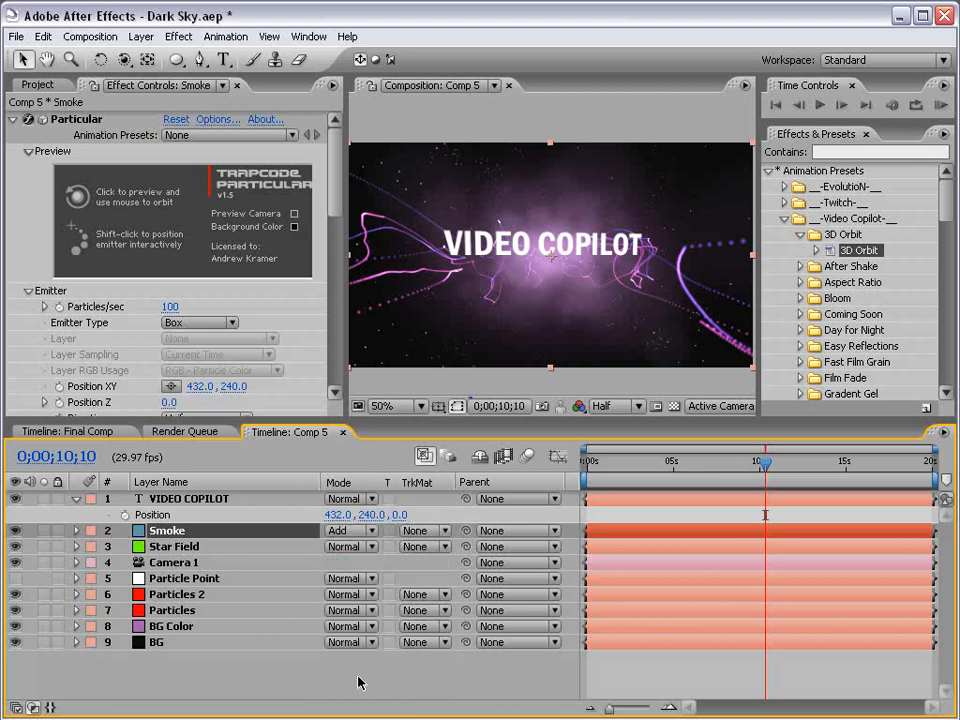
{"action": "left_click", "coordinate": [233, 535]}
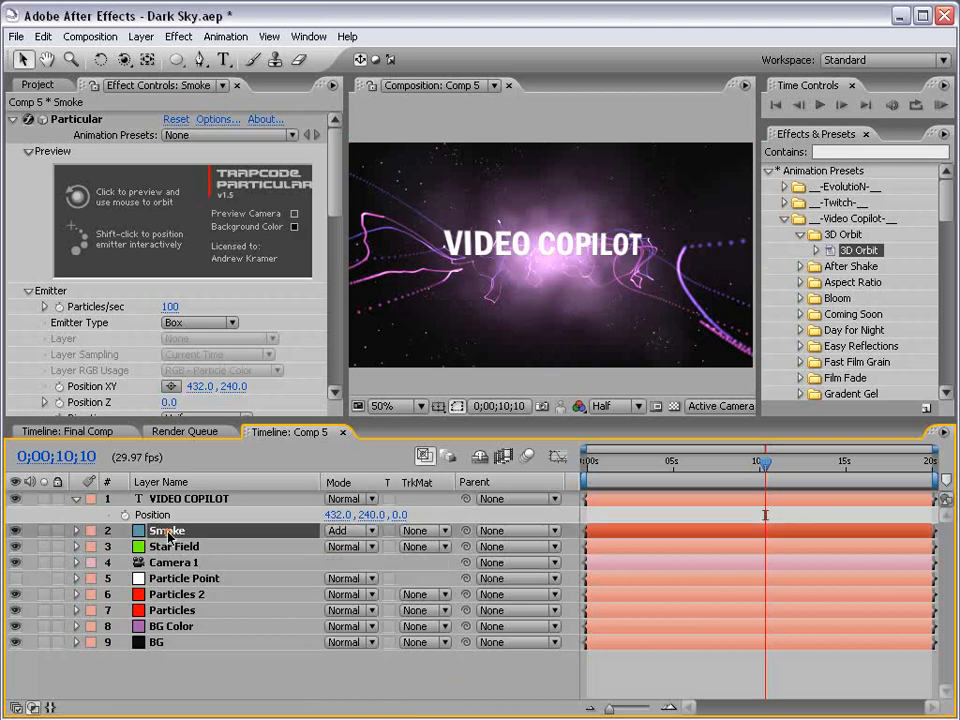
{"action": "key", "text": "t"}
{"action": "left_click", "coordinate": [333, 546]}
{"action": "type", "text": "75"}
{"action": "key", "text": "Return"}
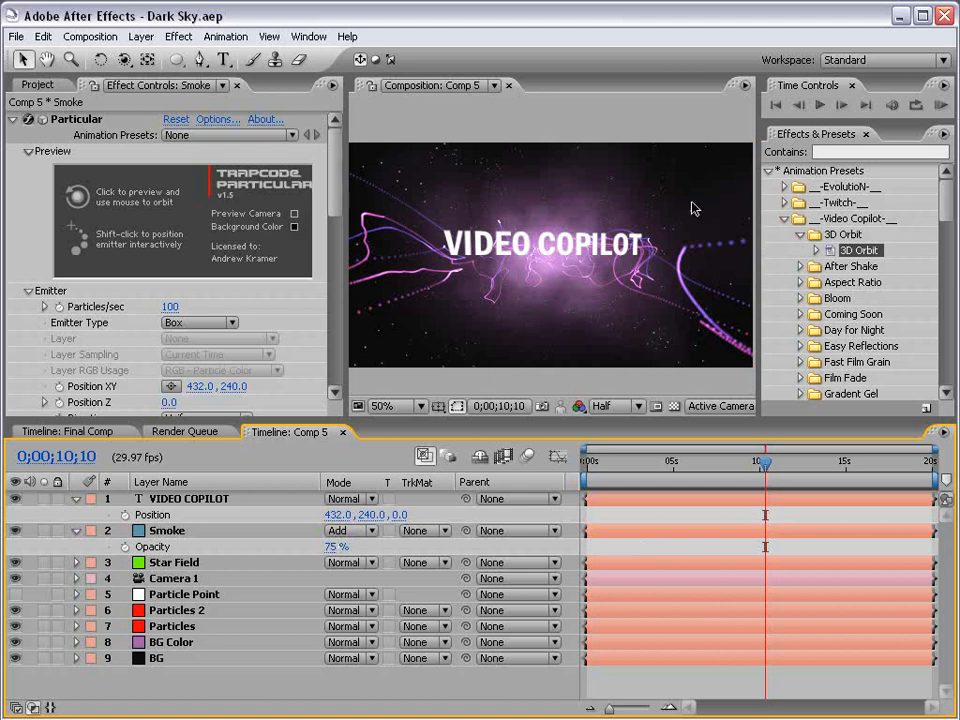
Create a new deep royal blue solid layer
{"action": "left_click", "coordinate": [141, 36]}
{"action": "mouse_move", "coordinate": [150, 57]}
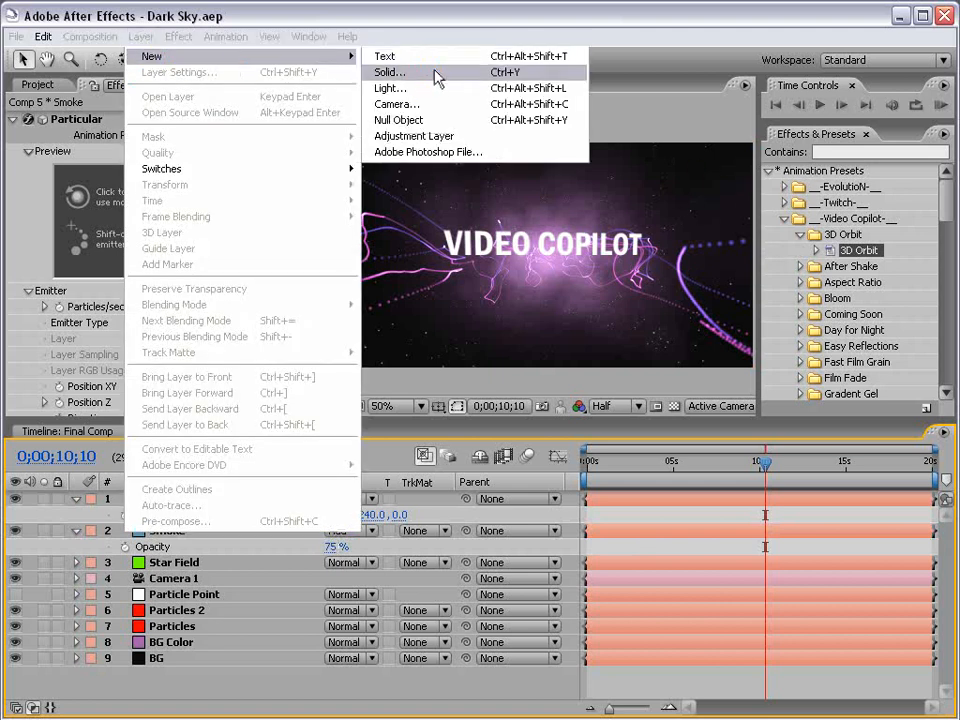
{"action": "left_click", "coordinate": [436, 74]}
{"action": "left_click_drag", "start_coordinate": [776, 281], "coordinate": [365, 198]}
{"action": "left_click", "coordinate": [343, 495]}
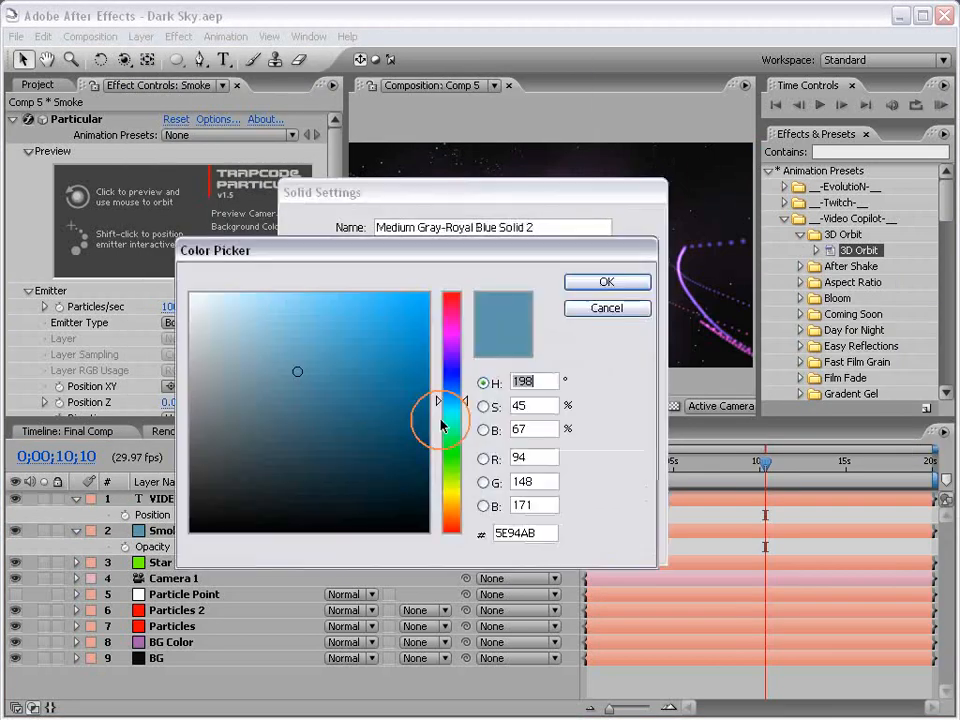
{"action": "left_click_drag", "start_coordinate": [395, 366], "coordinate": [430, 405]}
{"action": "left_click", "coordinate": [606, 281]}
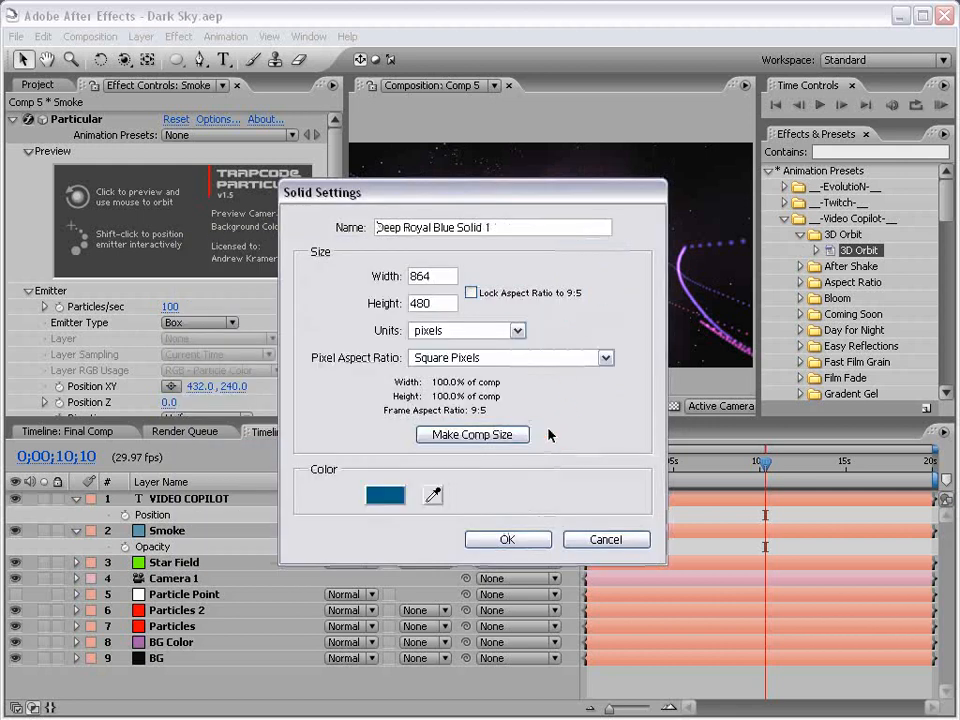
{"action": "left_click", "coordinate": [507, 539]}
Draw a rectangular mask across the solid's top with a 195-pixel feather
{"action": "key", "text": "comma"}
{"action": "left_click", "coordinate": [174, 60]}
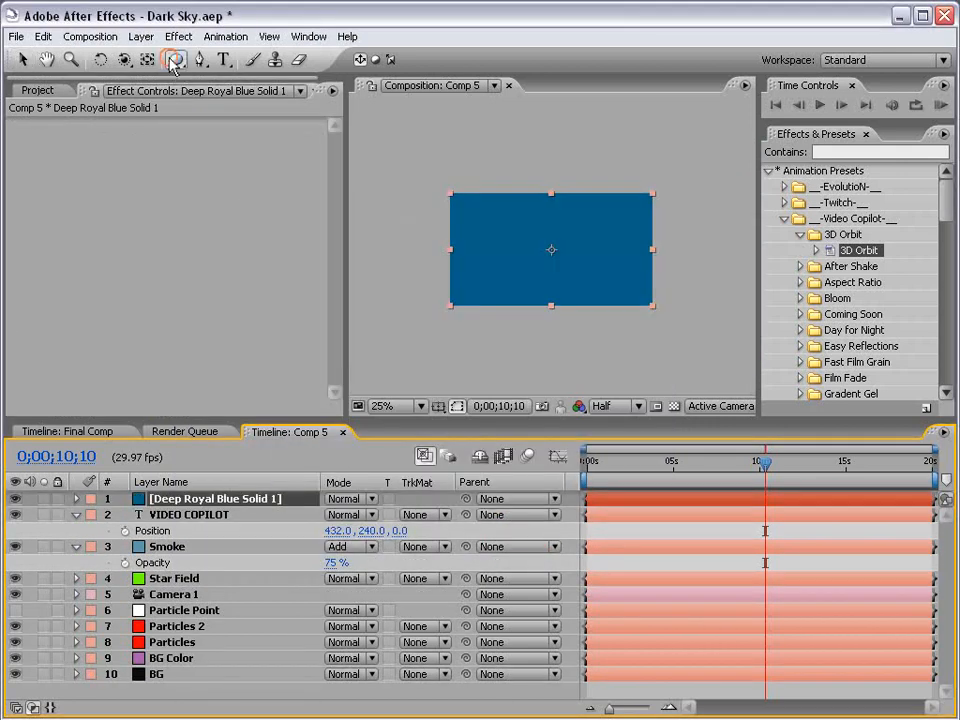
{"action": "left_click_drag", "start_coordinate": [174, 60], "coordinate": [230, 58]}
{"action": "left_click_drag", "start_coordinate": [400, 174], "coordinate": [722, 220]}
{"action": "key", "text": "f"}
{"action": "left_click_drag", "start_coordinate": [350, 530], "coordinate": [537, 514]}
Set the Deep Royal Blue Solid 1 opacity to 20%, then raise it to 44%
{"action": "key", "text": "v"}
{"action": "left_click", "coordinate": [638, 514]}
{"action": "scroll", "coordinate": [566, 296], "scroll_direction": "up", "scroll_amount": 1}
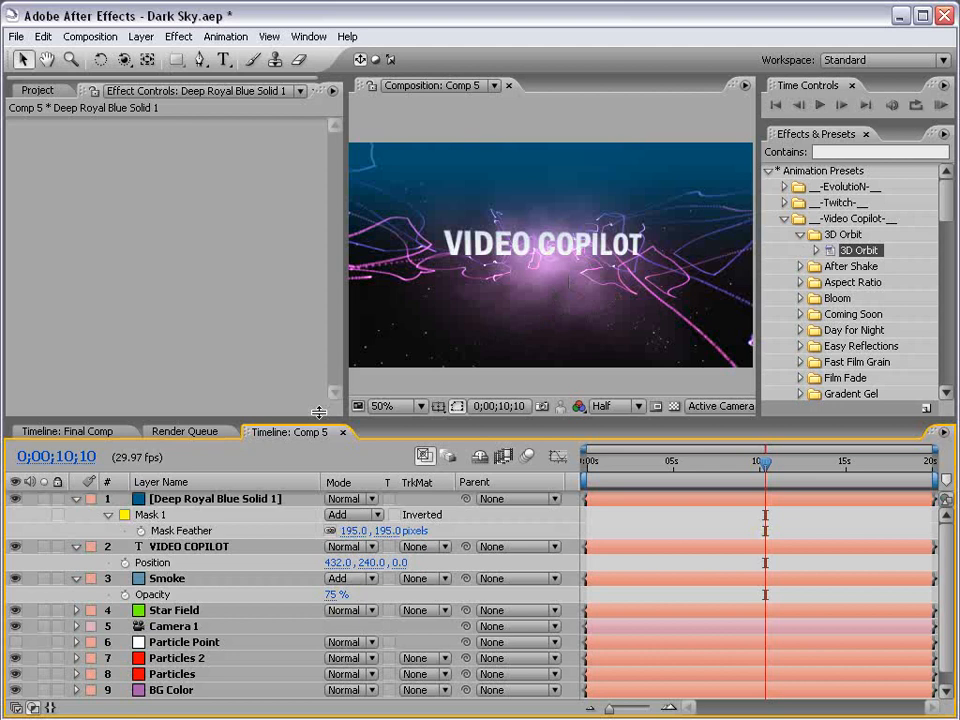
{"action": "left_click", "coordinate": [212, 500]}
{"action": "key", "text": "t"}
{"action": "left_click", "coordinate": [340, 516]}
{"action": "type", "text": "20"}
{"action": "key", "text": "Return"}
{"action": "left_click", "coordinate": [634, 517]}
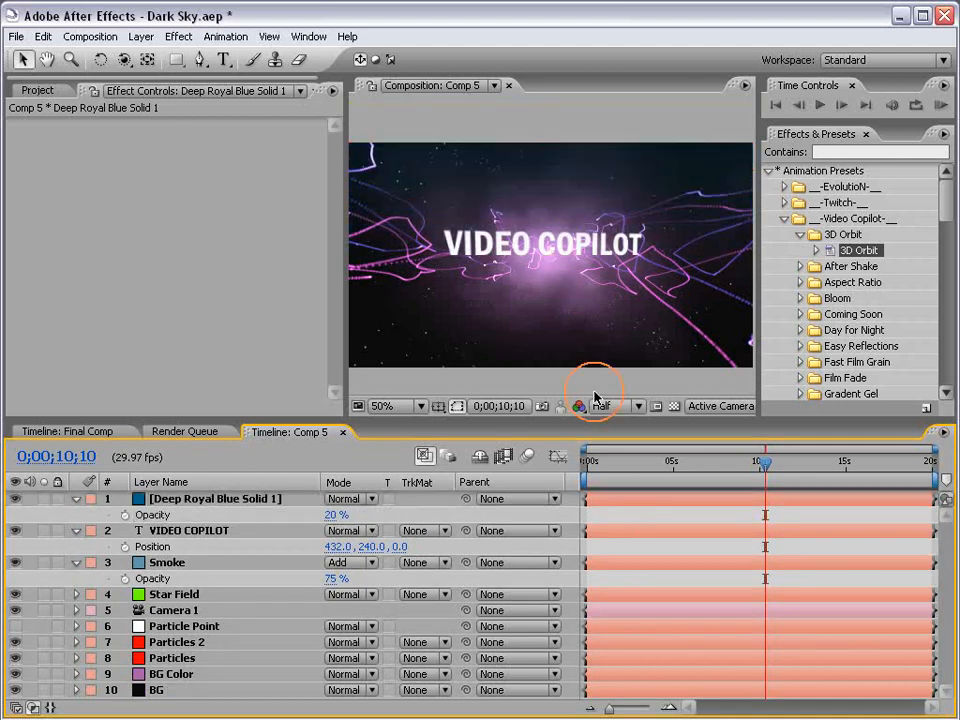
{"action": "left_click_drag", "start_coordinate": [336, 514], "coordinate": [355, 514]}
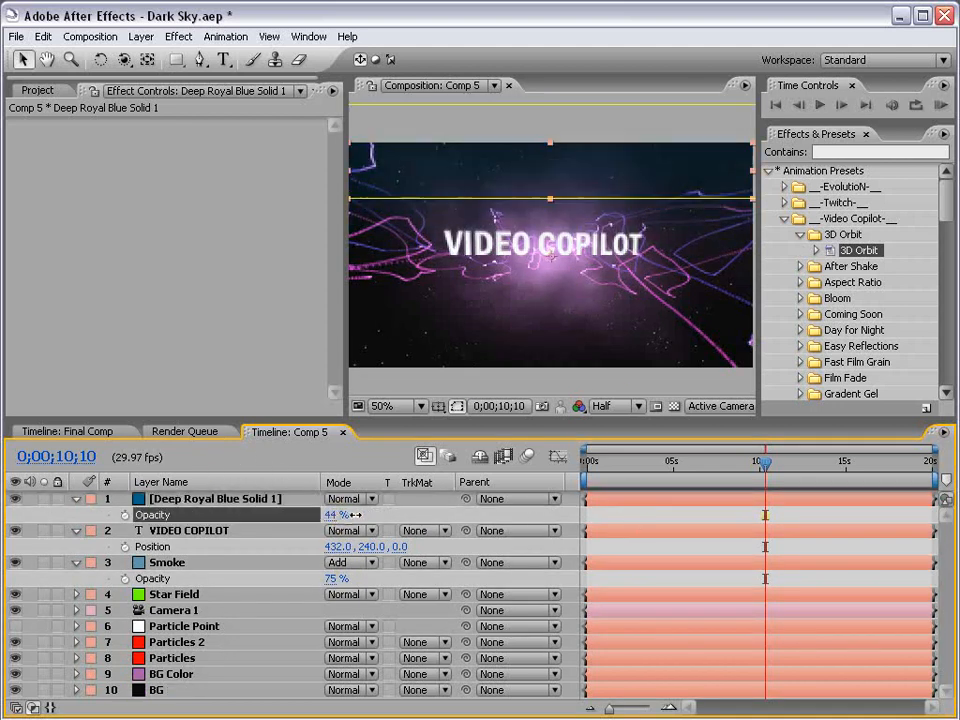
{"action": "left_click", "coordinate": [634, 519]}
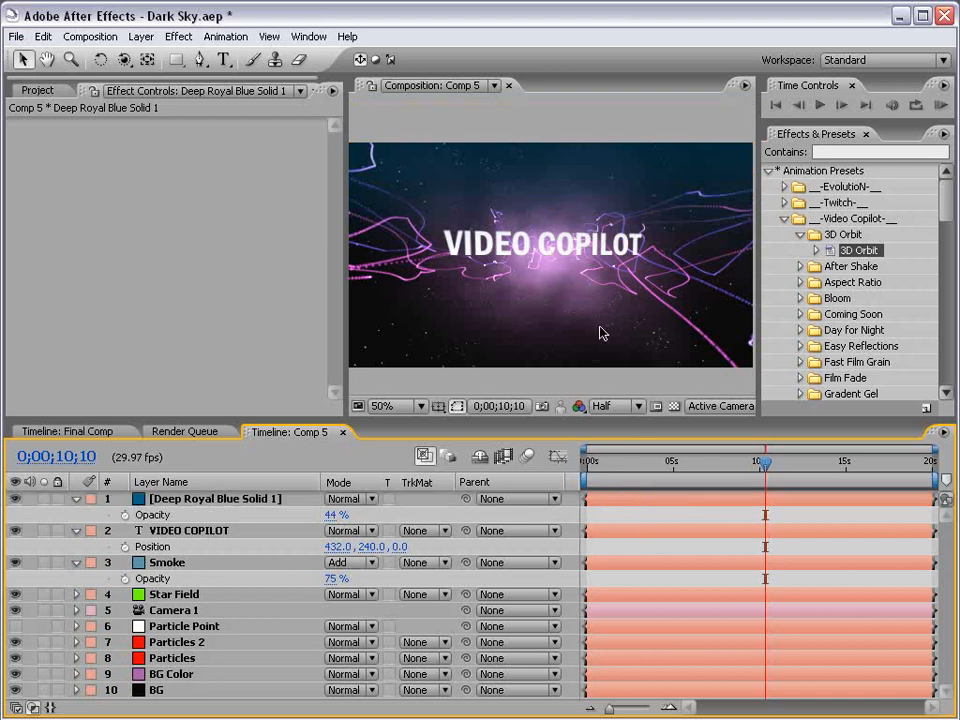
Check the composition maximized, restore the layout, and save the project
{"action": "key", "text": "grave"}
{"action": "scroll", "coordinate": [521, 459], "scroll_direction": "up", "scroll_amount": 1}
{"action": "scroll", "coordinate": [521, 459], "scroll_direction": "down", "scroll_amount": 1}
{"action": "key", "text": "grave"}
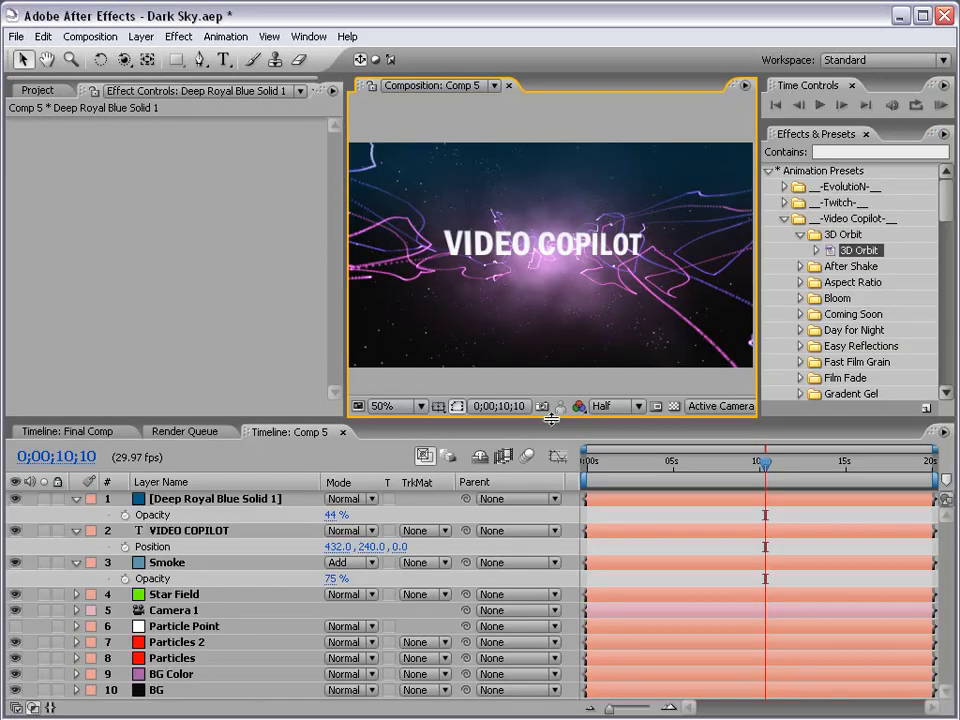
{"action": "key", "text": "ctrl+s"}
Add a new adjustment layer with the Stylize > Glow effect
{"action": "left_click", "coordinate": [141, 36]}
{"action": "mouse_move", "coordinate": [160, 56]}
{"action": "left_click", "coordinate": [540, 138]}
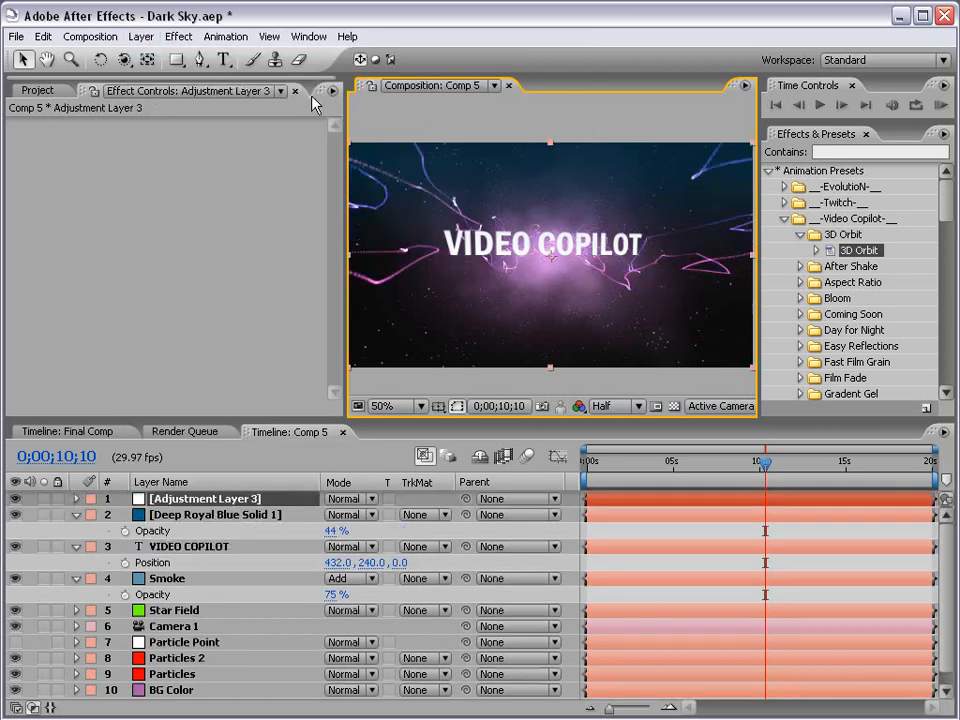
{"action": "left_click", "coordinate": [181, 37]}
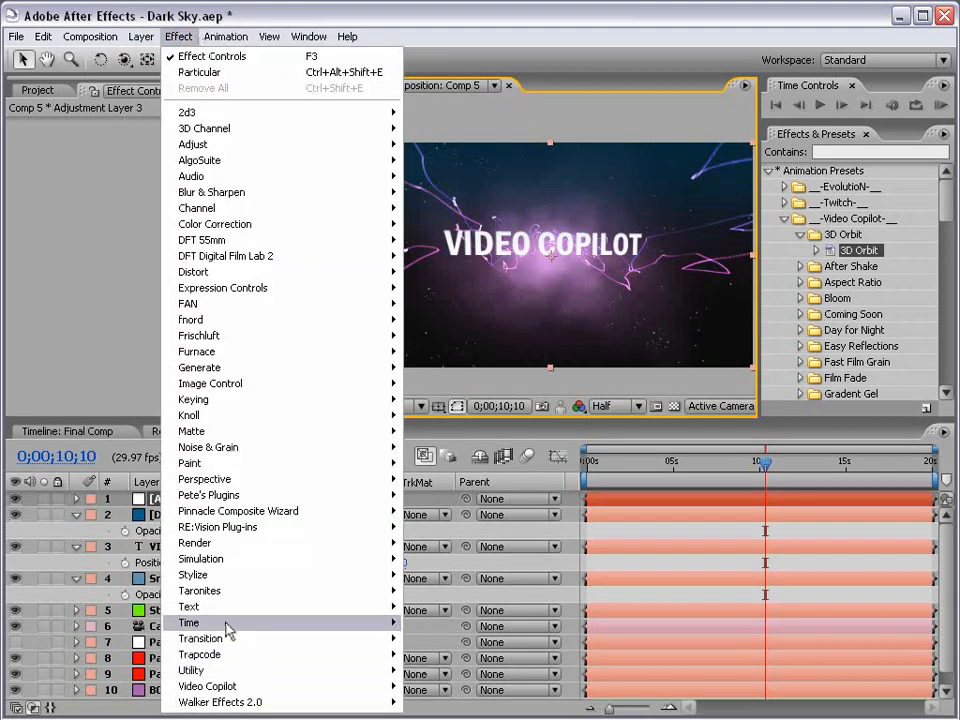
{"action": "mouse_move", "coordinate": [230, 576]}
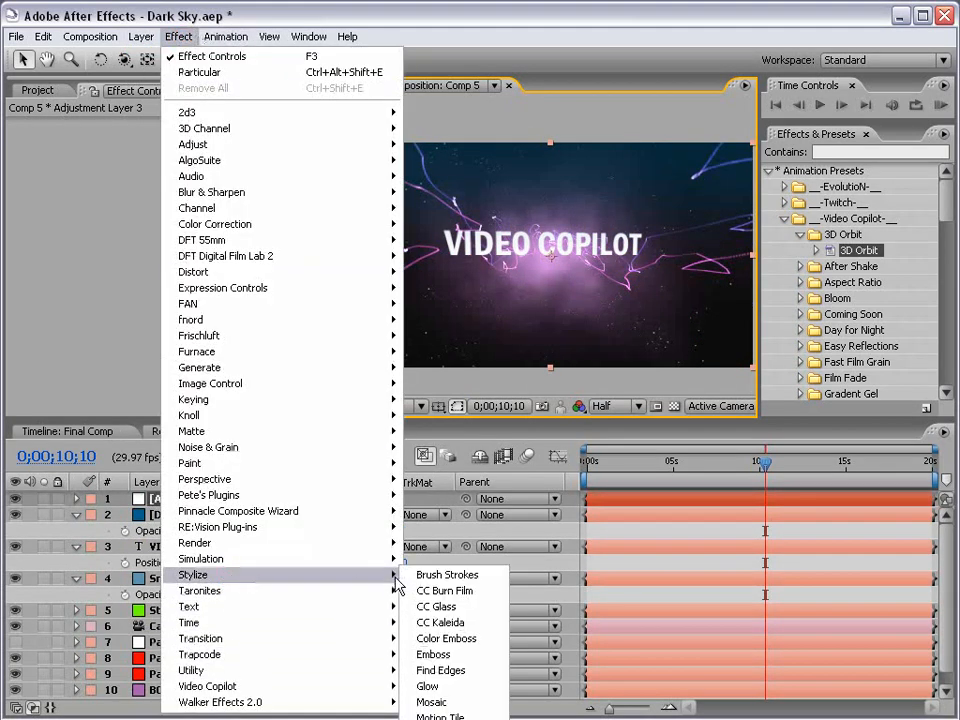
{"action": "left_click", "coordinate": [428, 688]}
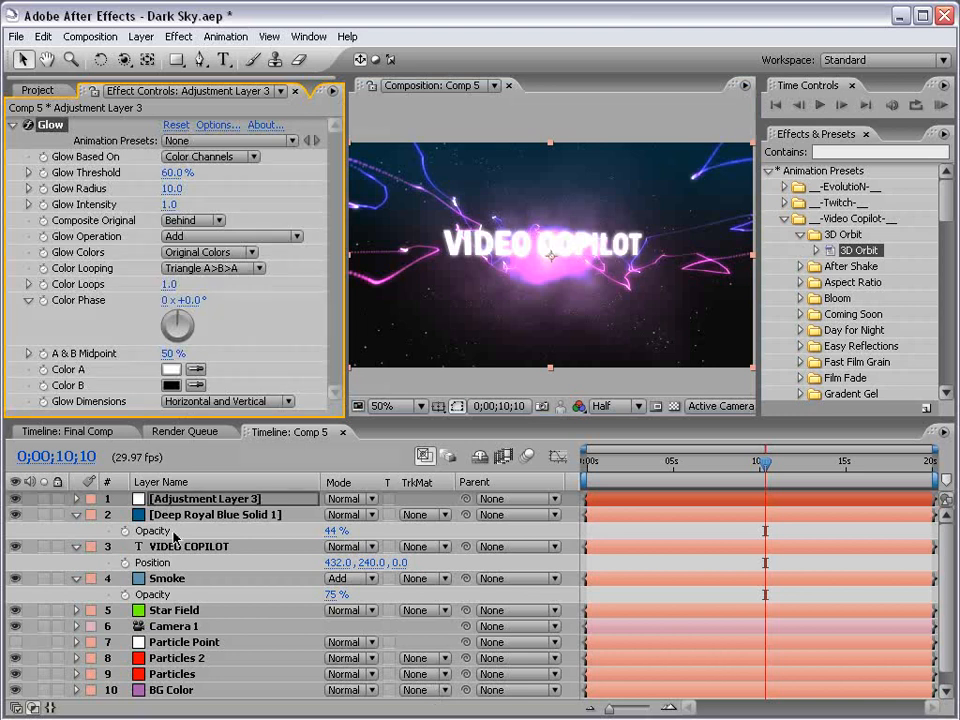
Move VIDEO COPILOT to the top and rename the adjustment layer Glow
{"action": "left_click_drag", "start_coordinate": [175, 547], "coordinate": [178, 500]}
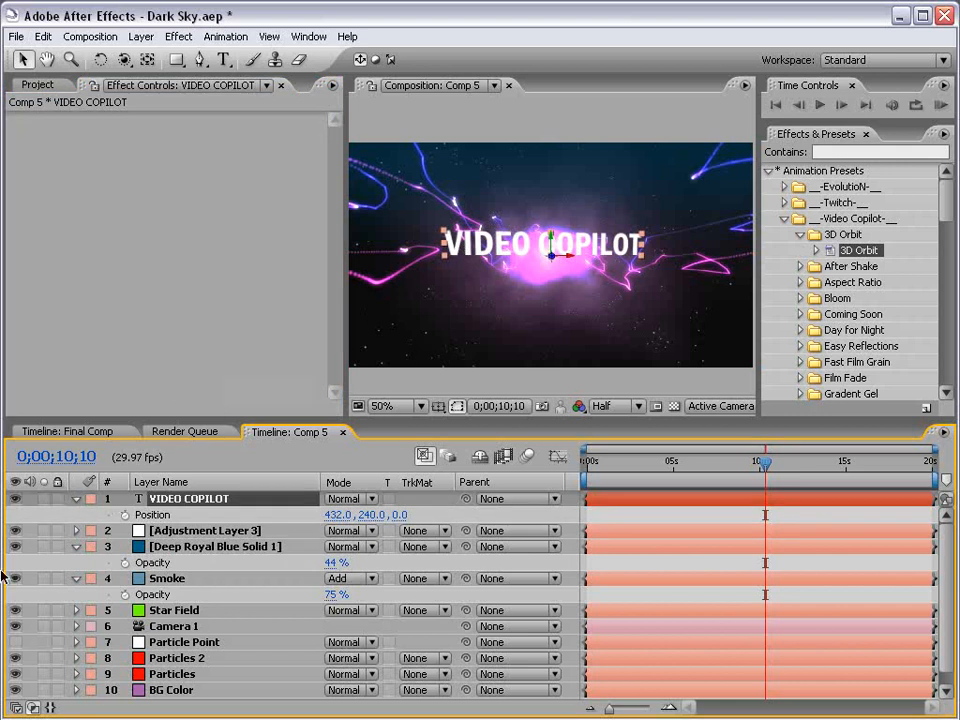
{"action": "left_click", "coordinate": [183, 531]}
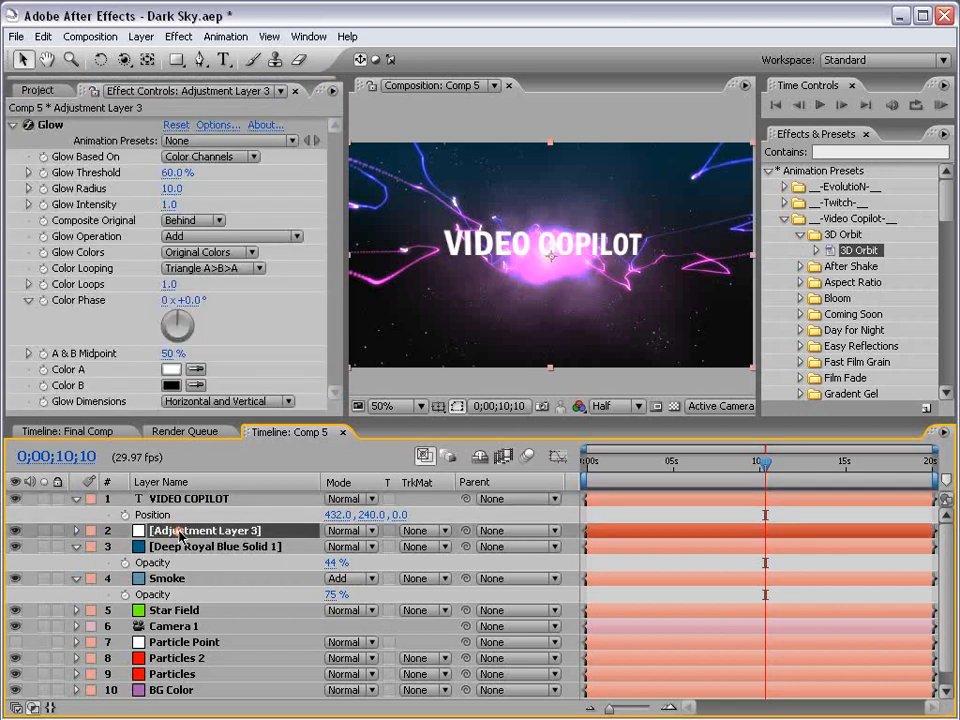
{"action": "key", "text": "Return"}
{"action": "type", "text": "G"}
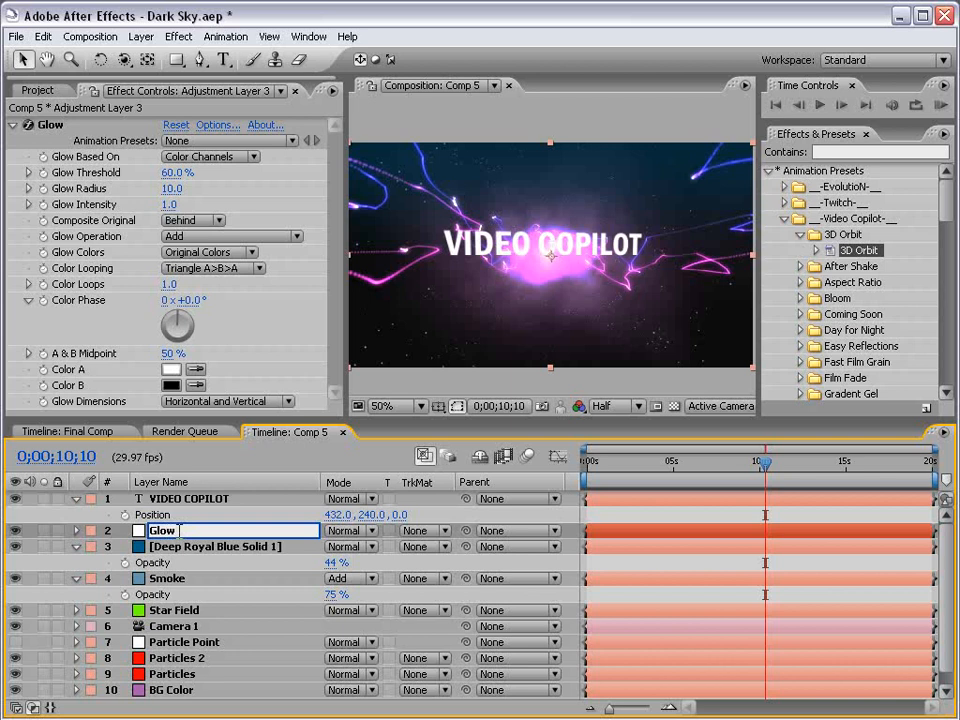
{"action": "type", "text": "low"}
{"action": "key", "text": "Return"}
Set Glow Radius 25, Intensity 0.5 and Threshold 64.7%
{"action": "left_click", "coordinate": [172, 183]}
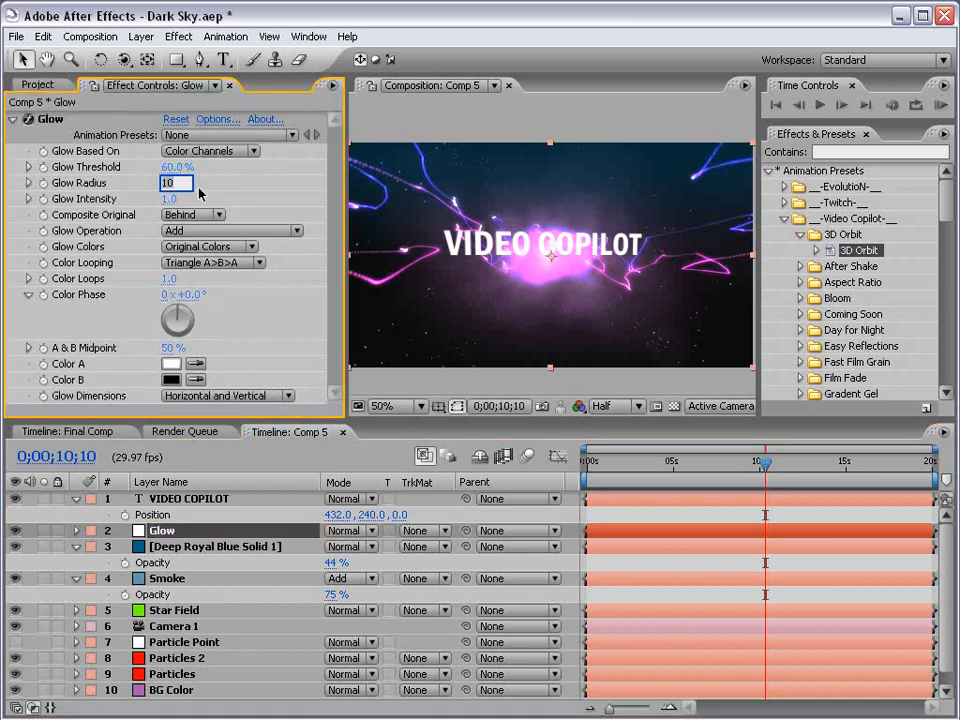
{"action": "type", "text": "25"}
{"action": "key", "text": "Return"}
{"action": "left_click", "coordinate": [168, 199]}
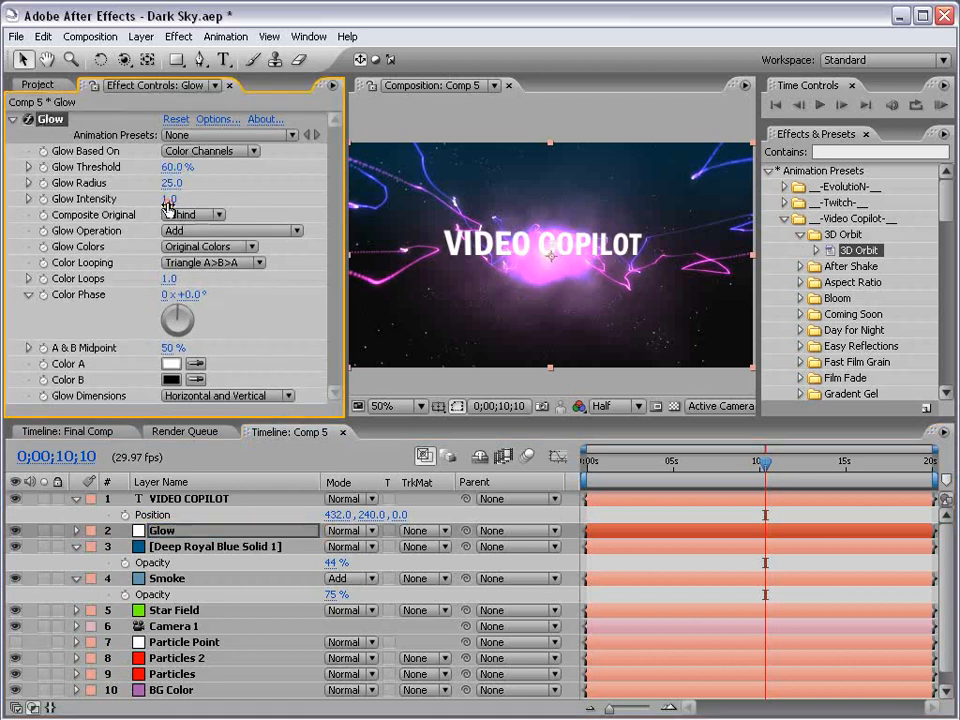
{"action": "key", "text": "Return"}
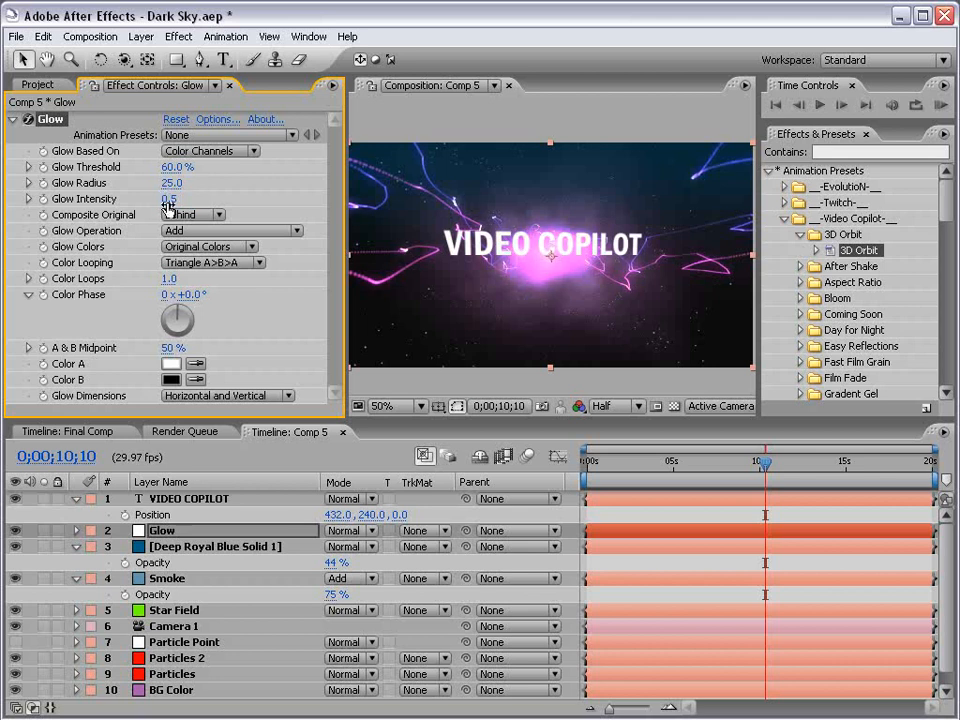
{"action": "mouse_move", "coordinate": [180, 170]}
{"action": "left_mouse_down"}
{"action": "mouse_move", "coordinate": [190, 167]}
{"action": "mouse_move", "coordinate": [172, 167]}
{"action": "mouse_move", "coordinate": [190, 167]}
{"action": "left_mouse_up"}
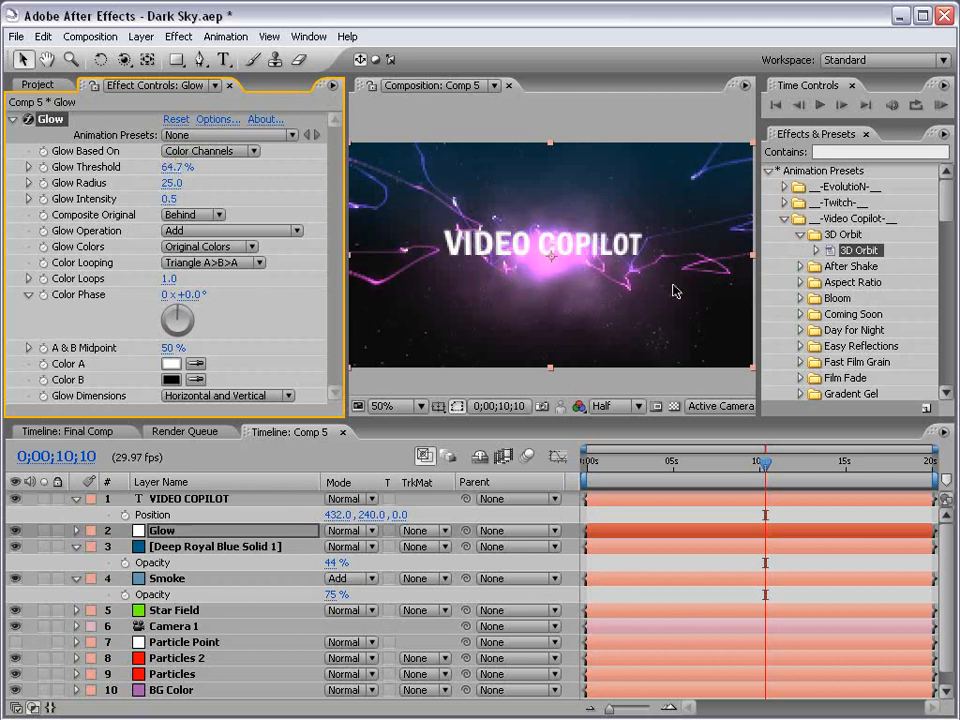
Lower BG Color opacity to 43% and Smoke opacity to 66%
{"action": "scroll", "coordinate": [250, 620], "scroll_direction": "down", "scroll_amount": 1}
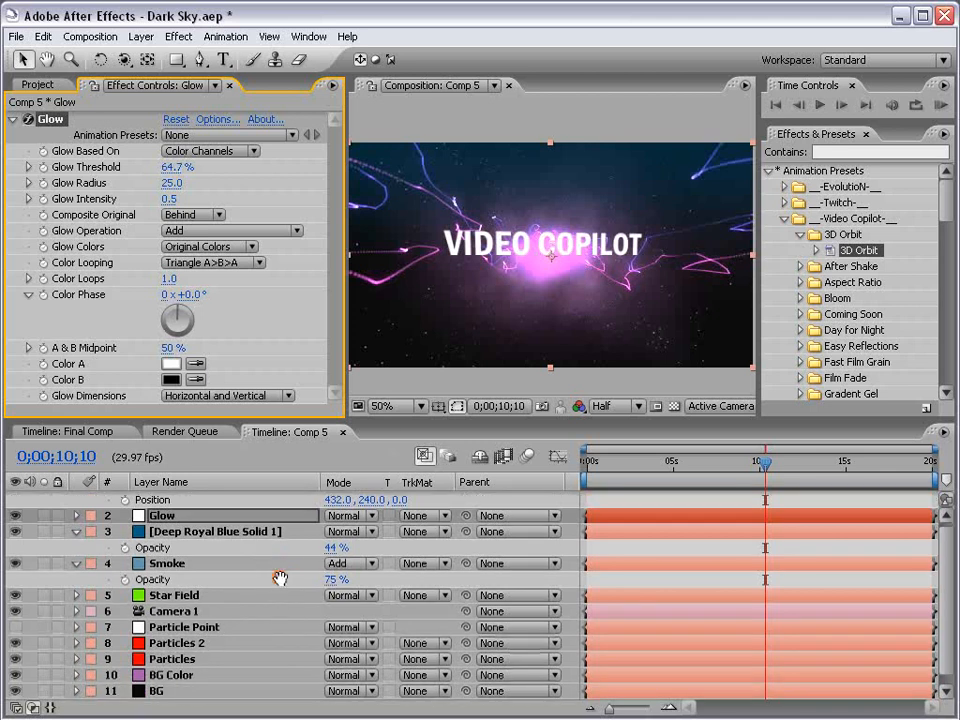
{"action": "left_click", "coordinate": [215, 676]}
{"action": "key", "text": "t"}
{"action": "left_click_drag", "start_coordinate": [336, 700], "coordinate": [315, 700]}
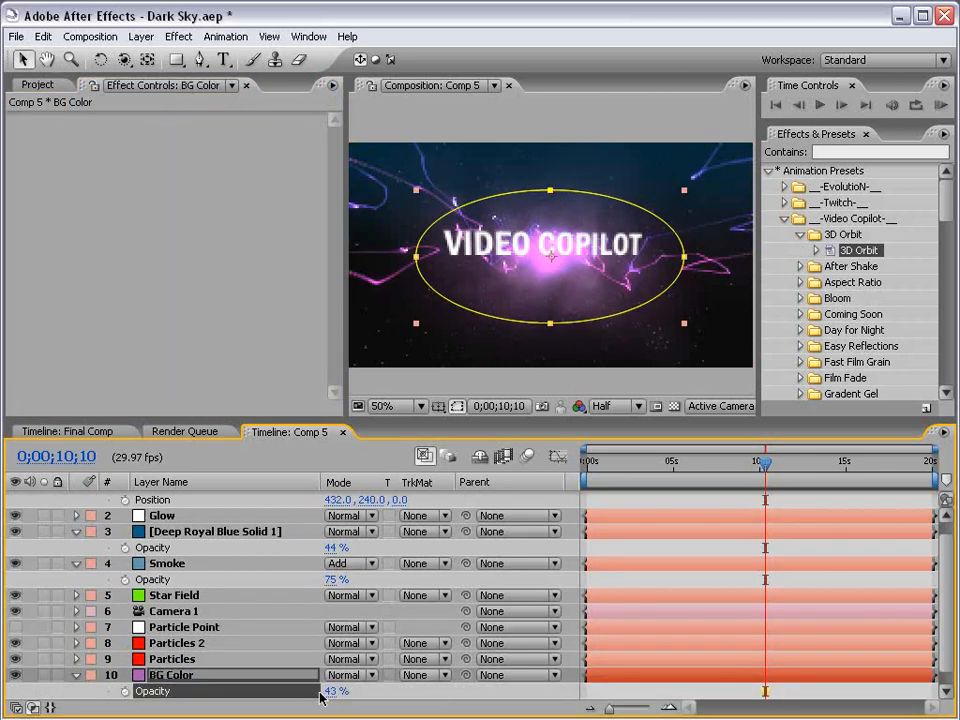
{"action": "left_click", "coordinate": [170, 563]}
{"action": "left_click_drag", "start_coordinate": [338, 580], "coordinate": [318, 580]}
{"action": "left_click_drag", "start_coordinate": [319, 580], "coordinate": [328, 580]}
{"action": "left_click", "coordinate": [293, 435]}
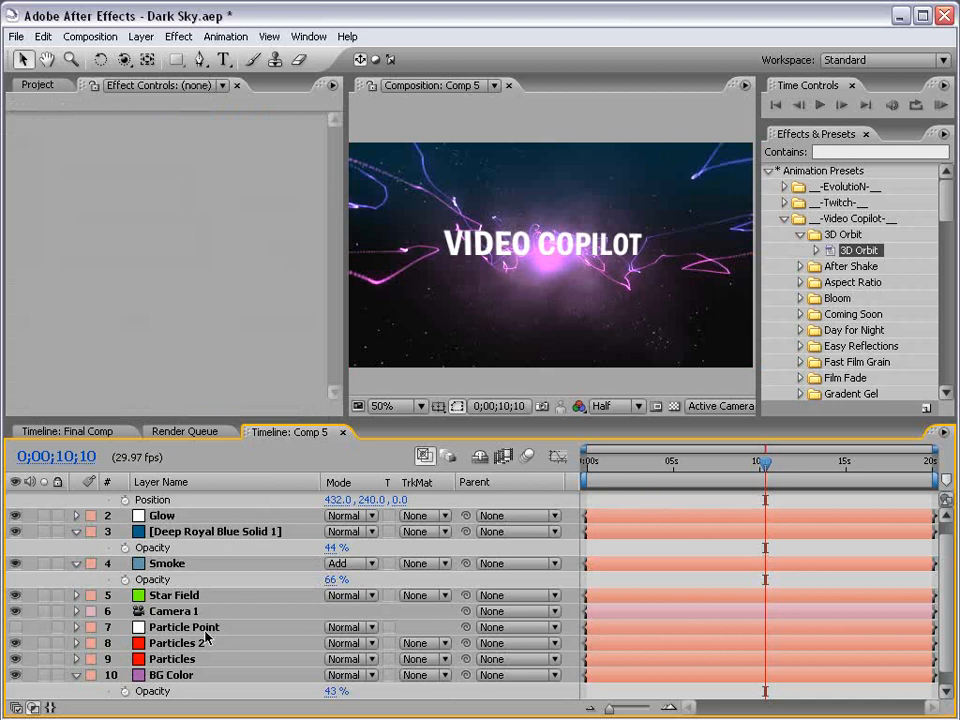
Make the Smoke particles pink-magenta and set the emitter size Z to 208
{"action": "left_click", "coordinate": [165, 564]}
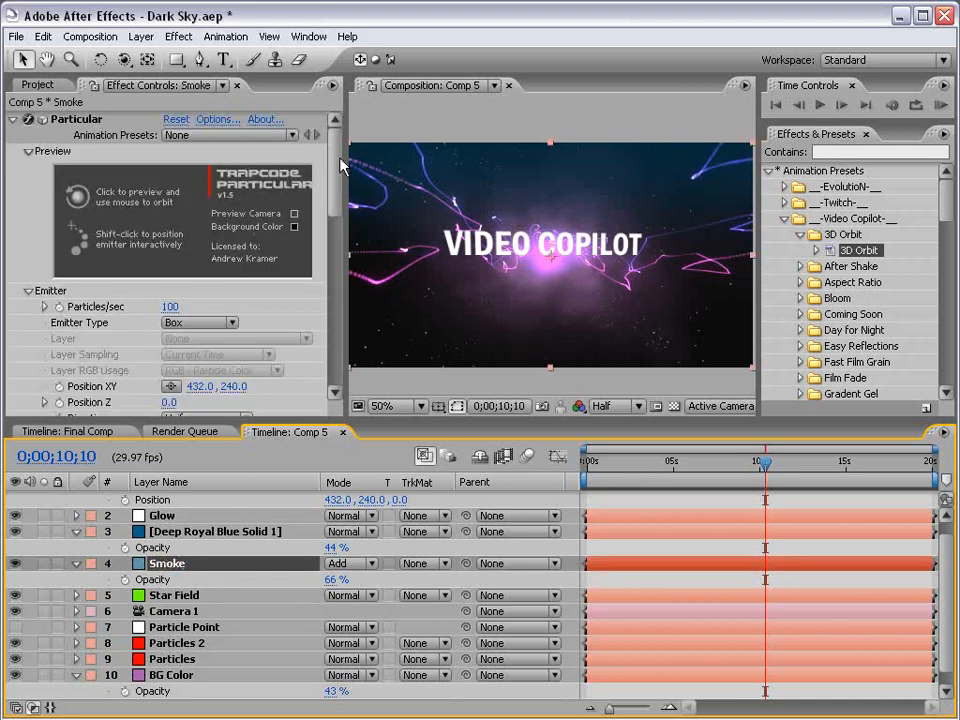
{"action": "mouse_move", "coordinate": [337, 165]}
{"action": "left_mouse_down"}
{"action": "mouse_move", "coordinate": [322, 323]}
{"action": "mouse_move", "coordinate": [371, 313]}
{"action": "mouse_move", "coordinate": [358, 316]}
{"action": "left_mouse_up"}
{"action": "left_click", "coordinate": [172, 291]}
{"action": "left_click_drag", "start_coordinate": [466, 342], "coordinate": [456, 332]}
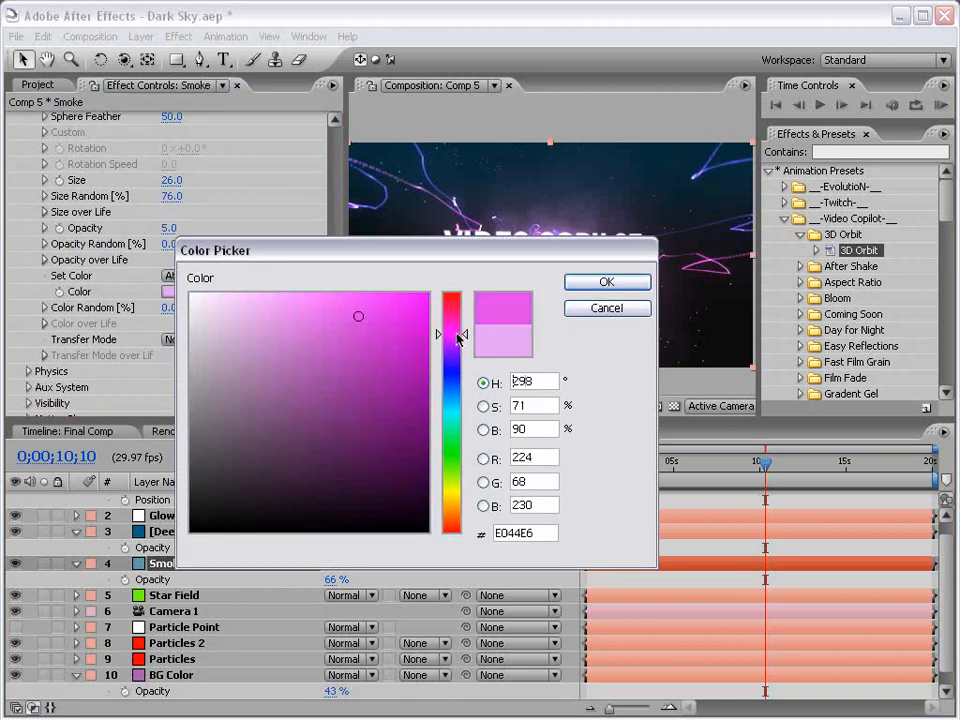
{"action": "left_click", "coordinate": [604, 281]}
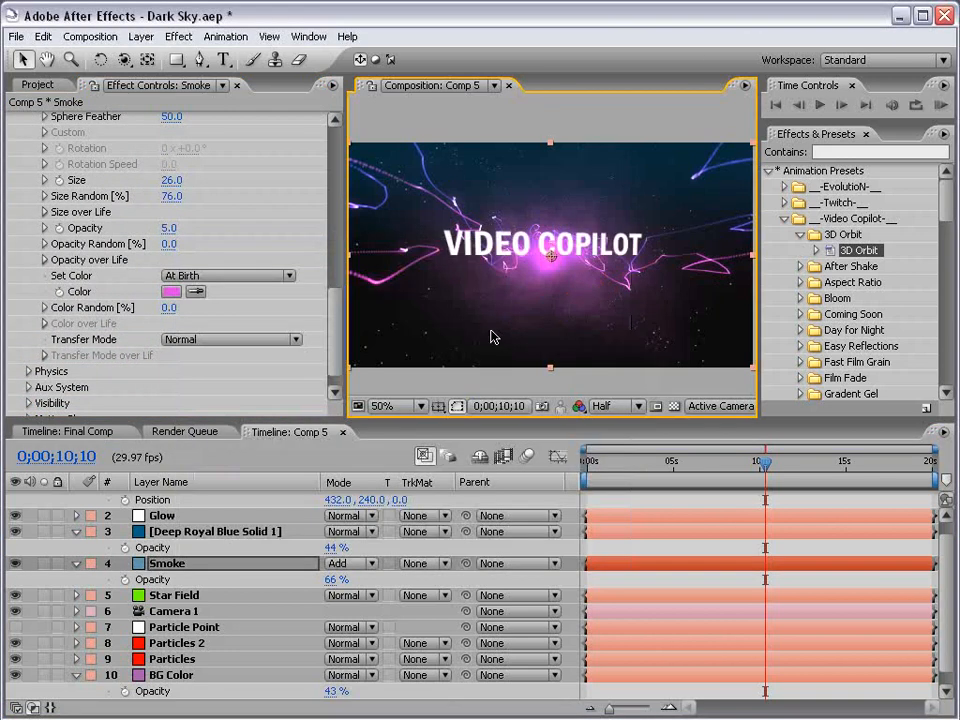
{"action": "left_click_drag", "start_coordinate": [333, 319], "coordinate": [333, 252]}
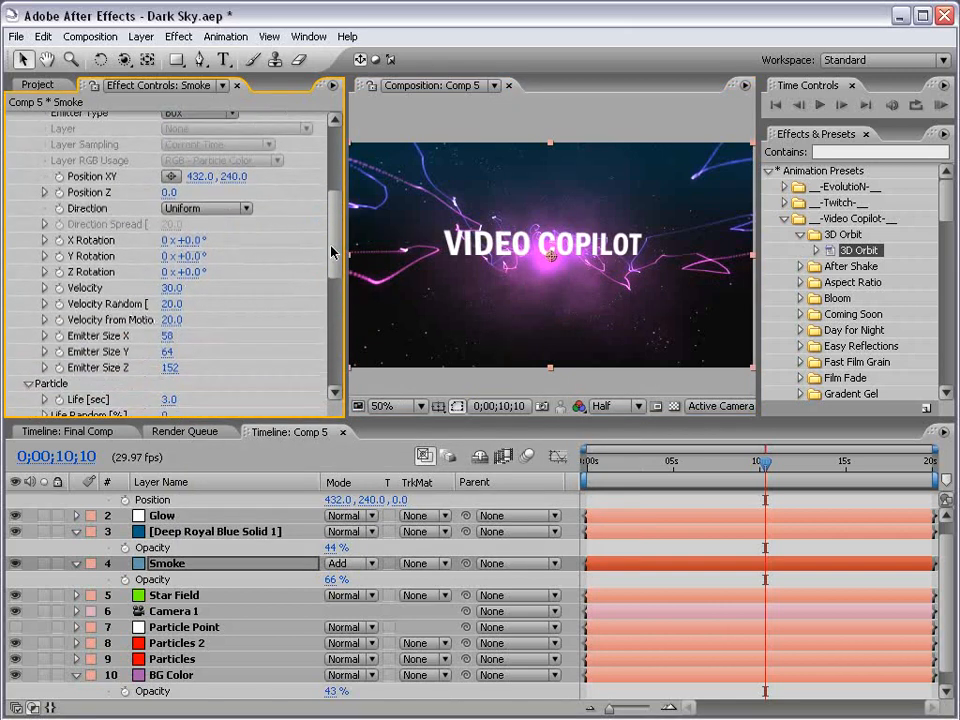
{"action": "left_click_drag", "start_coordinate": [173, 369], "coordinate": [197, 366]}
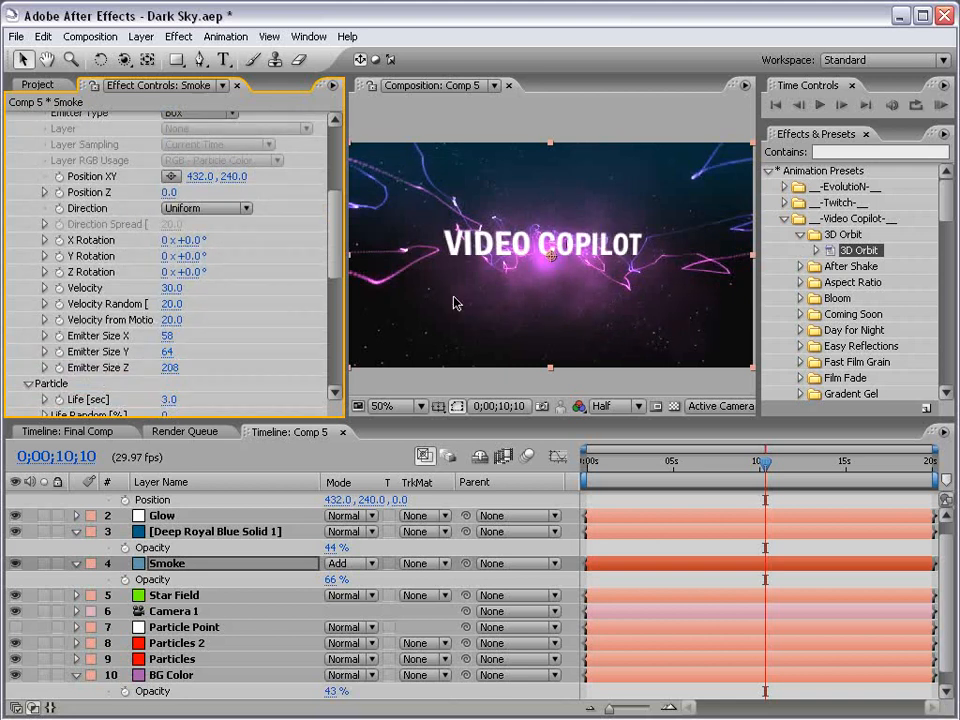
{"action": "left_click_drag", "start_coordinate": [335, 248], "coordinate": [334, 257]}
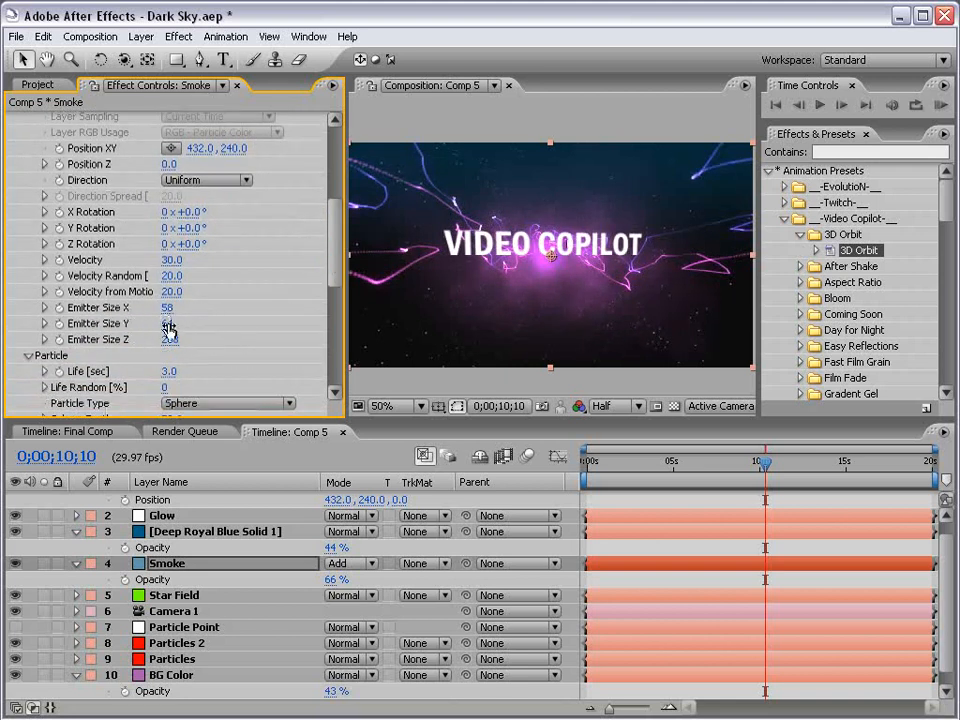
Orbit the 3D view to inspect the scene, then undo back to the front view
{"action": "key", "text": "c"}
{"action": "left_click_drag", "start_coordinate": [470, 255], "coordinate": [552, 262]}
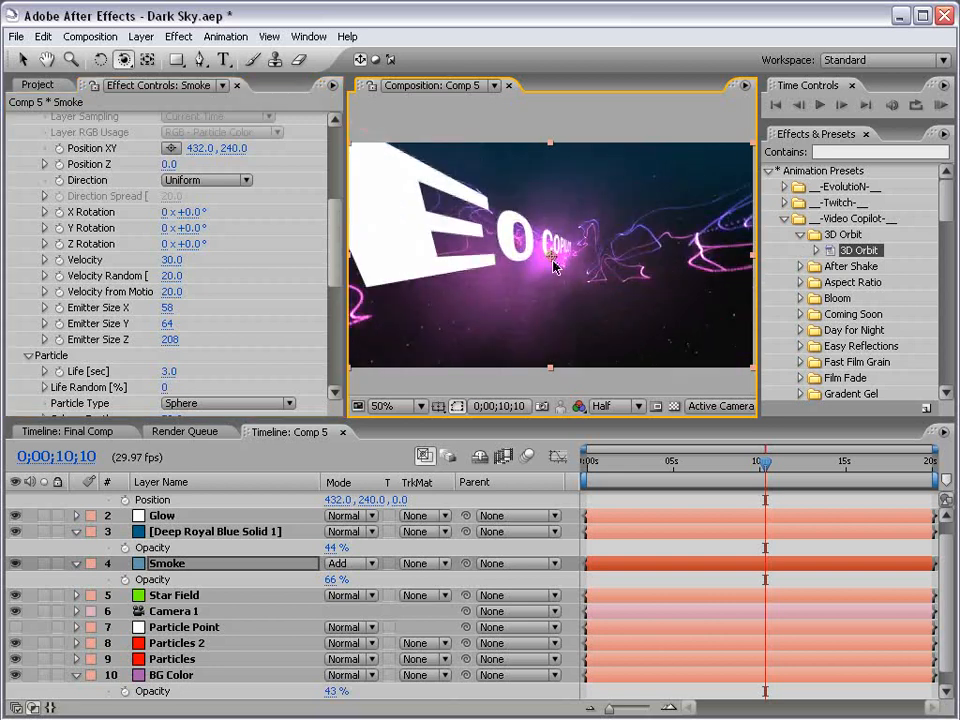
{"action": "key", "text": "ctrl+z"}
{"action": "key", "text": "v"}
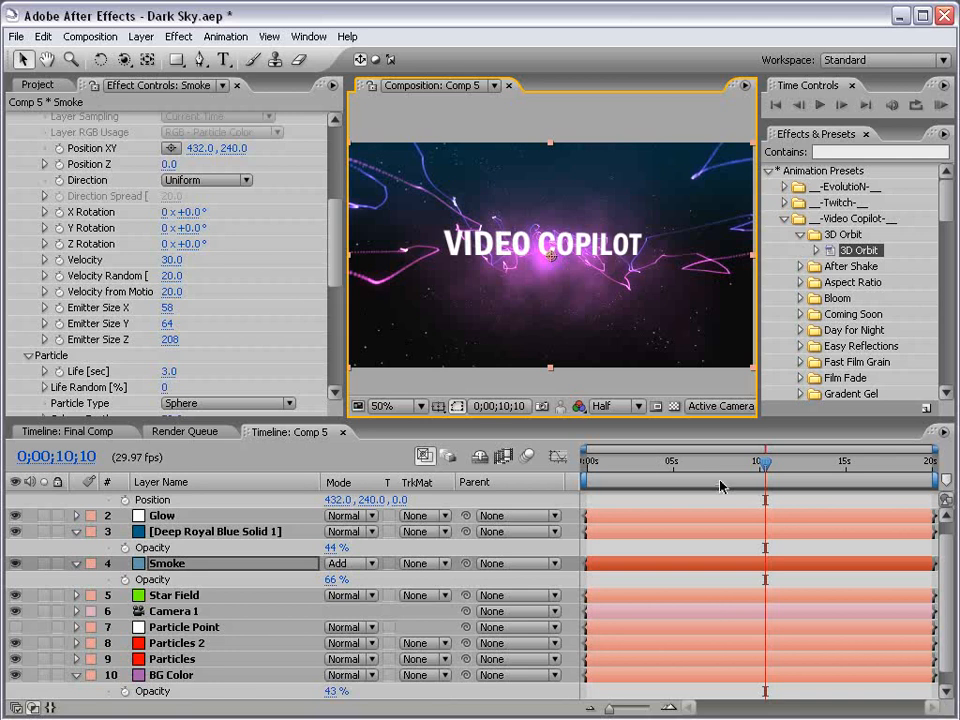
{"action": "scroll", "coordinate": [190, 500], "scroll_direction": "up", "scroll_amount": 1}
Apply a Generate > Ramp effect to the VIDEO COPILOT title
{"action": "left_click", "coordinate": [188, 498]}
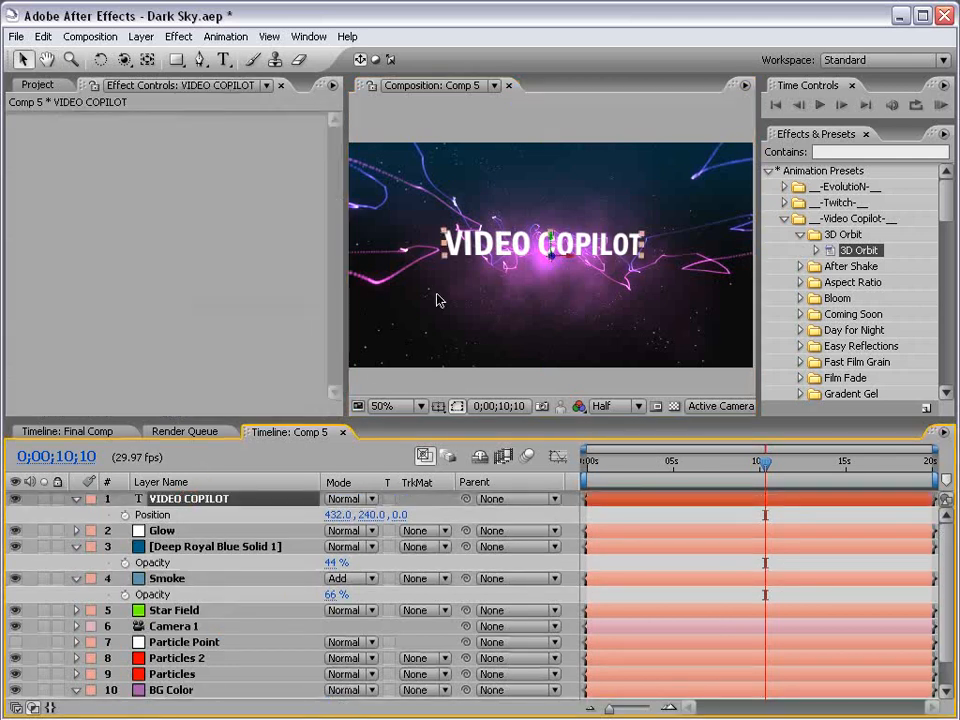
{"action": "left_click", "coordinate": [178, 36]}
{"action": "mouse_move", "coordinate": [371, 376]}
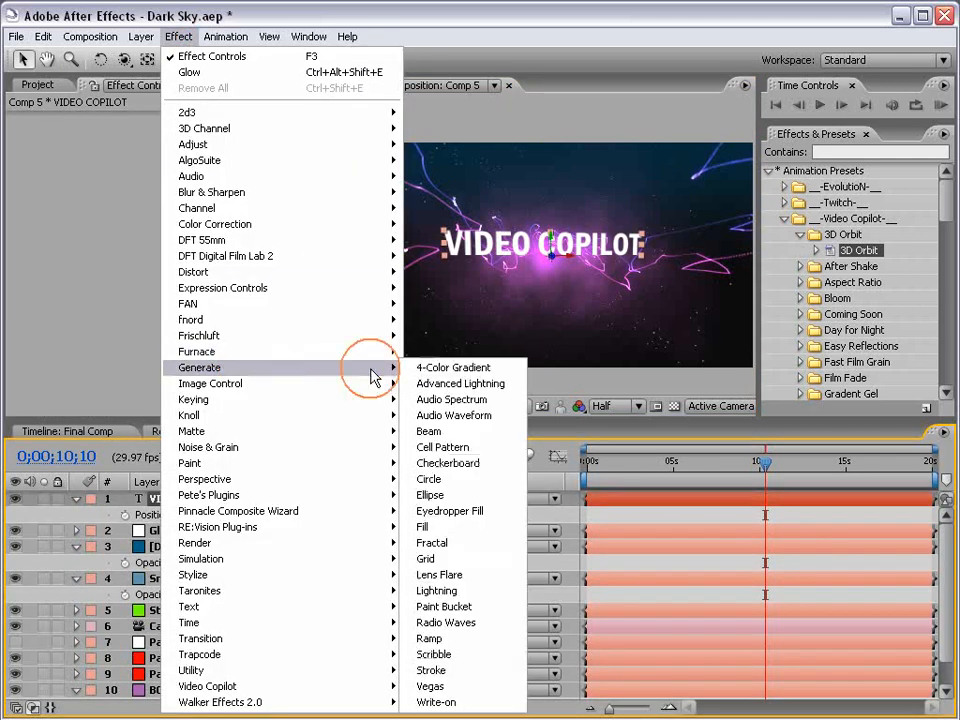
{"action": "left_click", "coordinate": [432, 638]}
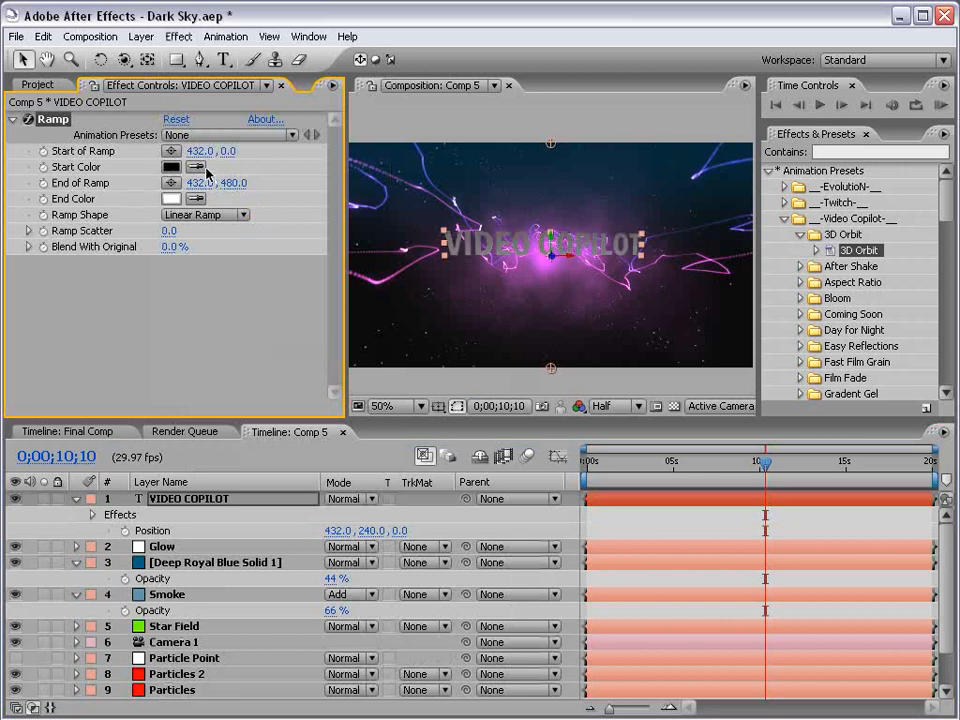
Place the ramp's start at 432,114 and end at 432,254 over the text
{"action": "left_click_drag", "start_coordinate": [550, 368], "coordinate": [551, 281]}
{"action": "left_click_drag", "start_coordinate": [553, 145], "coordinate": [551, 204]}
{"action": "left_click_drag", "start_coordinate": [553, 282], "coordinate": [553, 266]}
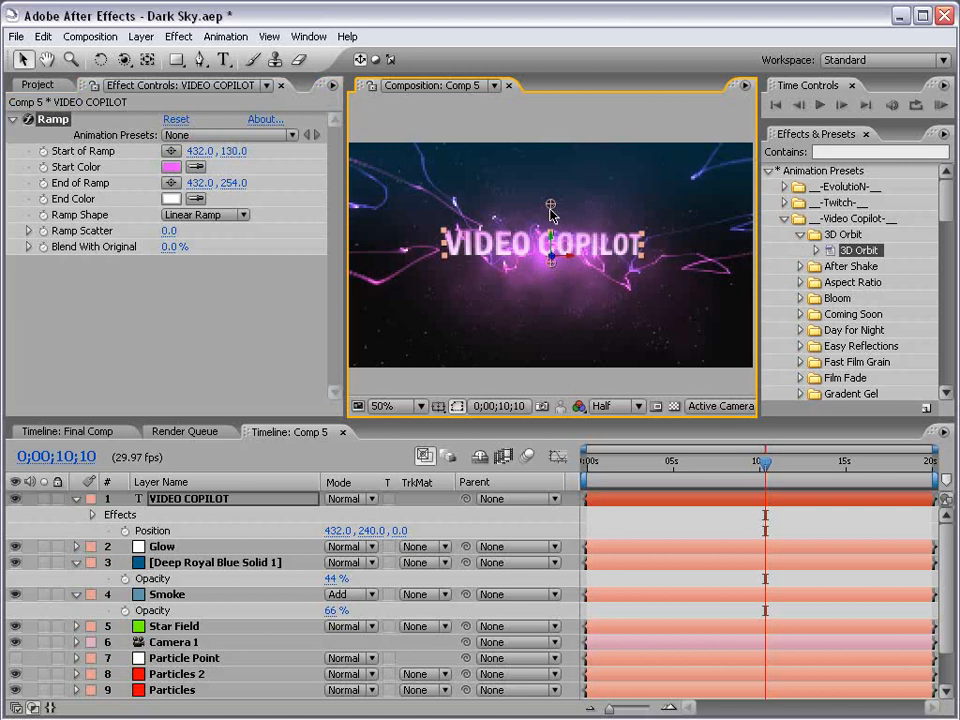
{"action": "left_click_drag", "start_coordinate": [550, 209], "coordinate": [553, 197]}
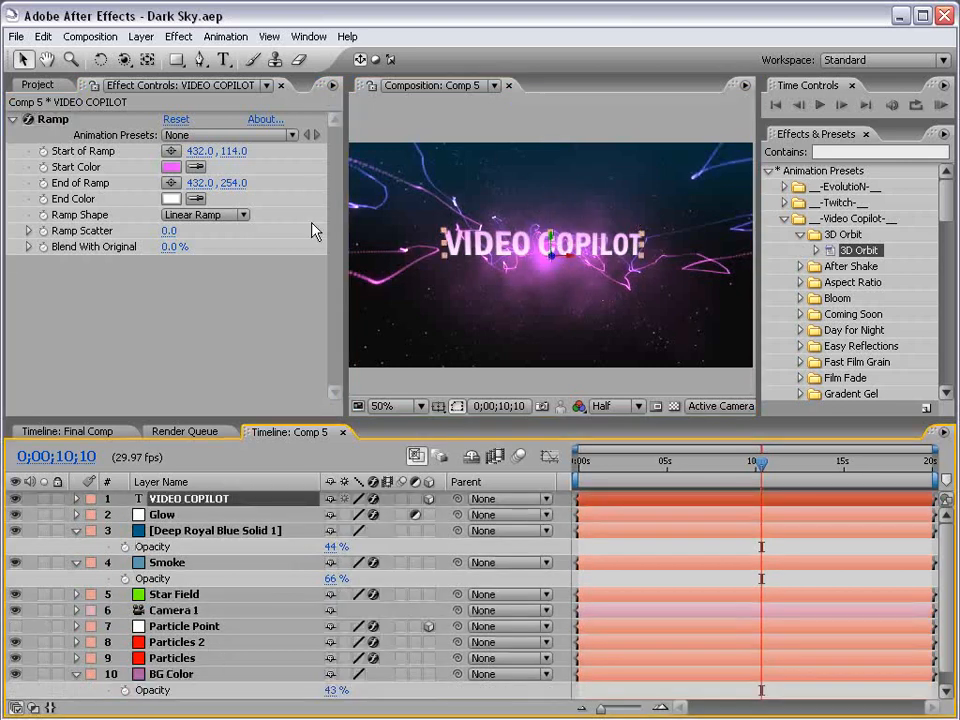
Raise the Glow Radius to 69, check preview resolution, and view the comp maximized
{"action": "left_click", "coordinate": [177, 515]}
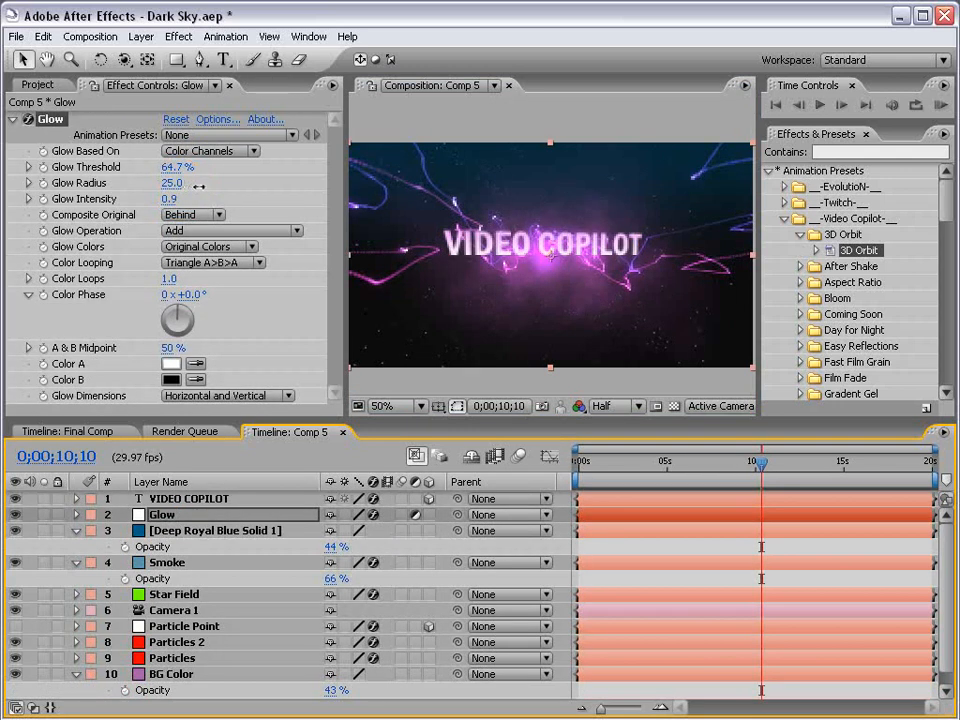
{"action": "left_click_drag", "start_coordinate": [199, 186], "coordinate": [197, 178]}
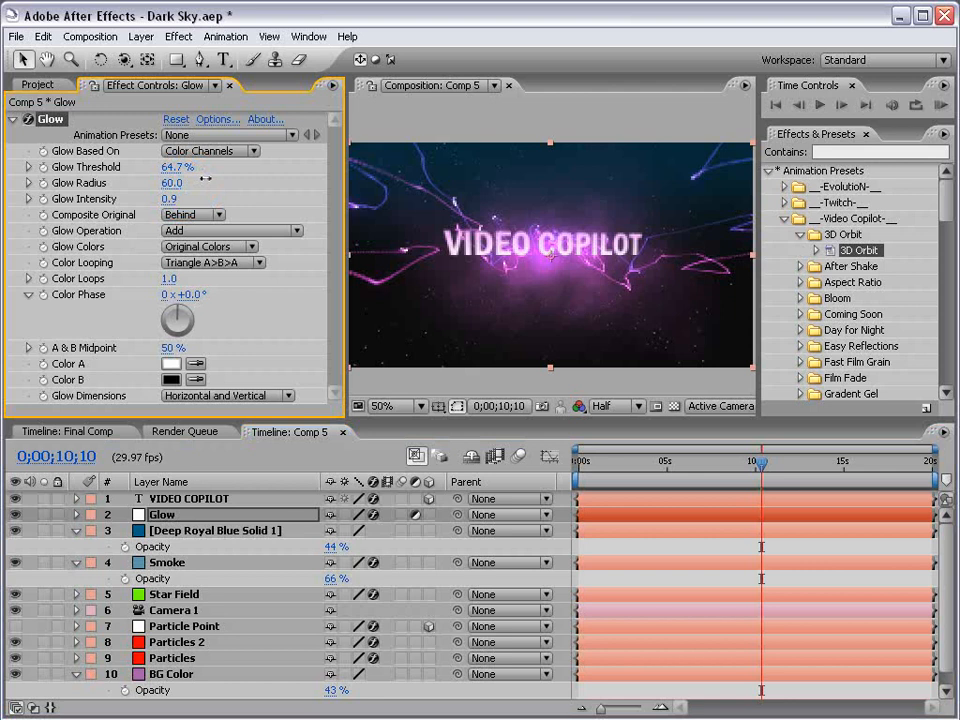
{"action": "left_click", "coordinate": [610, 405]}
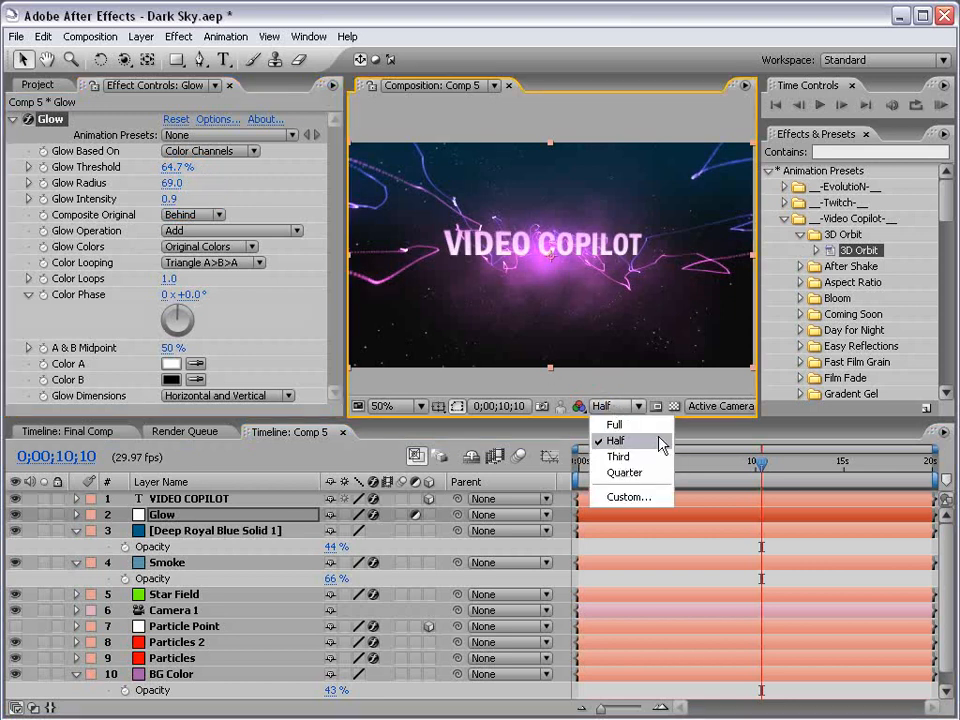
{"action": "key", "text": "Escape"}
{"action": "key", "text": "grave"}
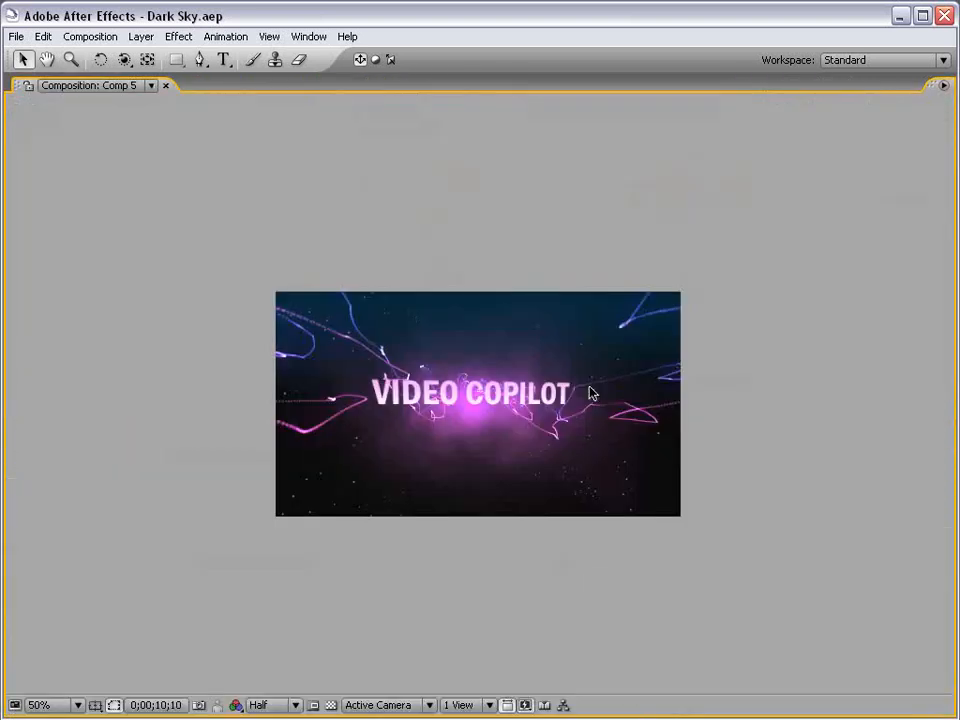
{"action": "key", "text": "grave"}
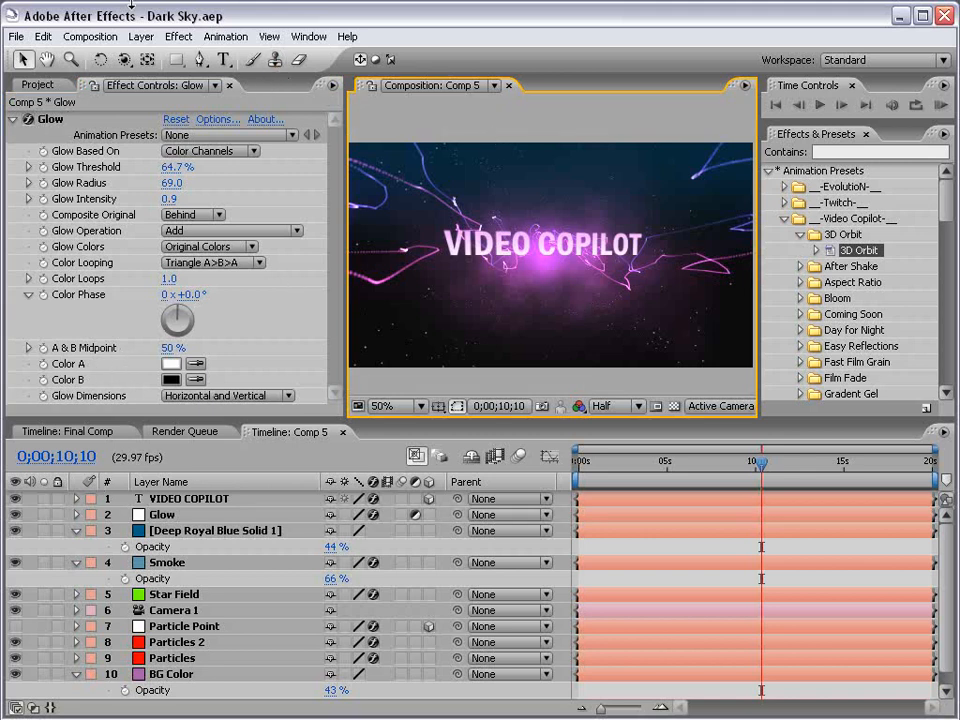
Add an adjustment layer to Comp 5 with a Curves effect shaped into a contrast S-curve
{"action": "left_click", "coordinate": [140, 36]}
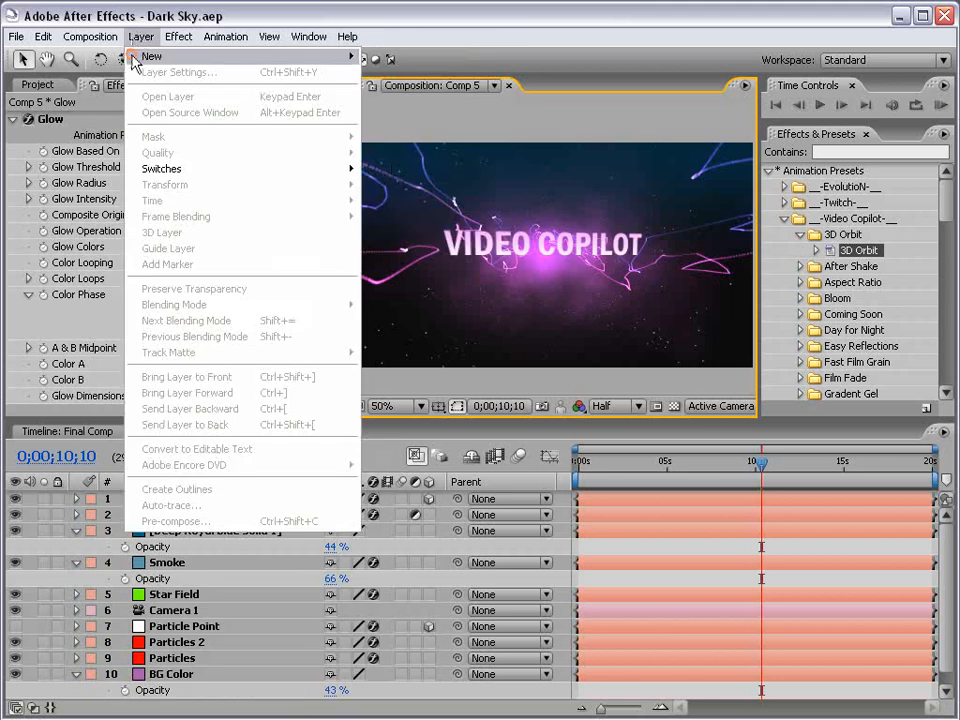
{"action": "mouse_move", "coordinate": [140, 57]}
{"action": "left_click", "coordinate": [488, 140]}
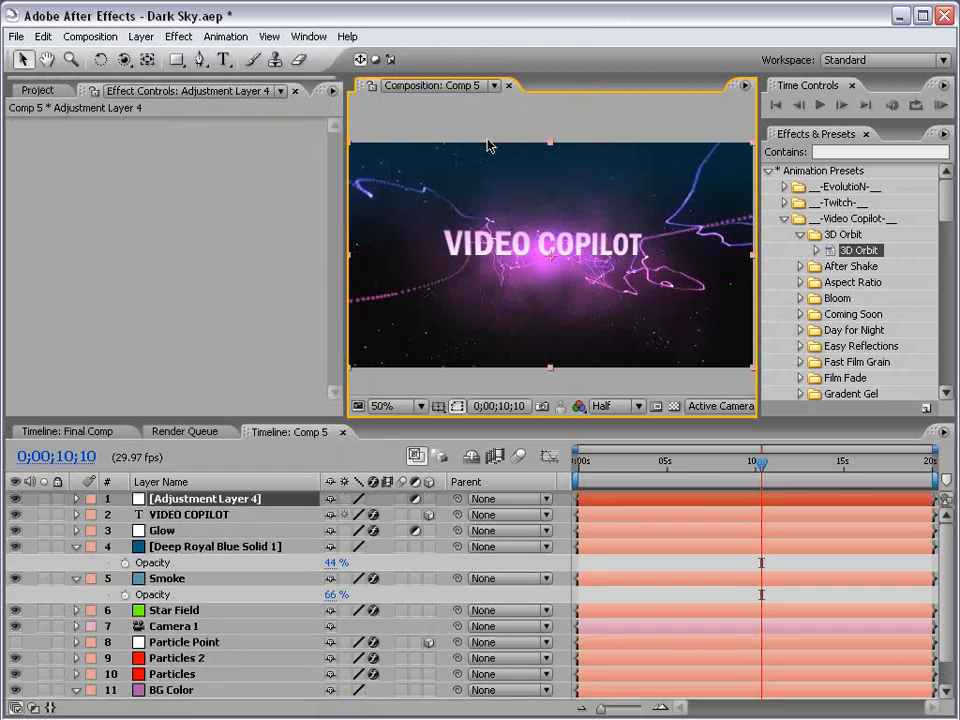
{"action": "left_click", "coordinate": [178, 36]}
{"action": "mouse_move", "coordinate": [259, 228]}
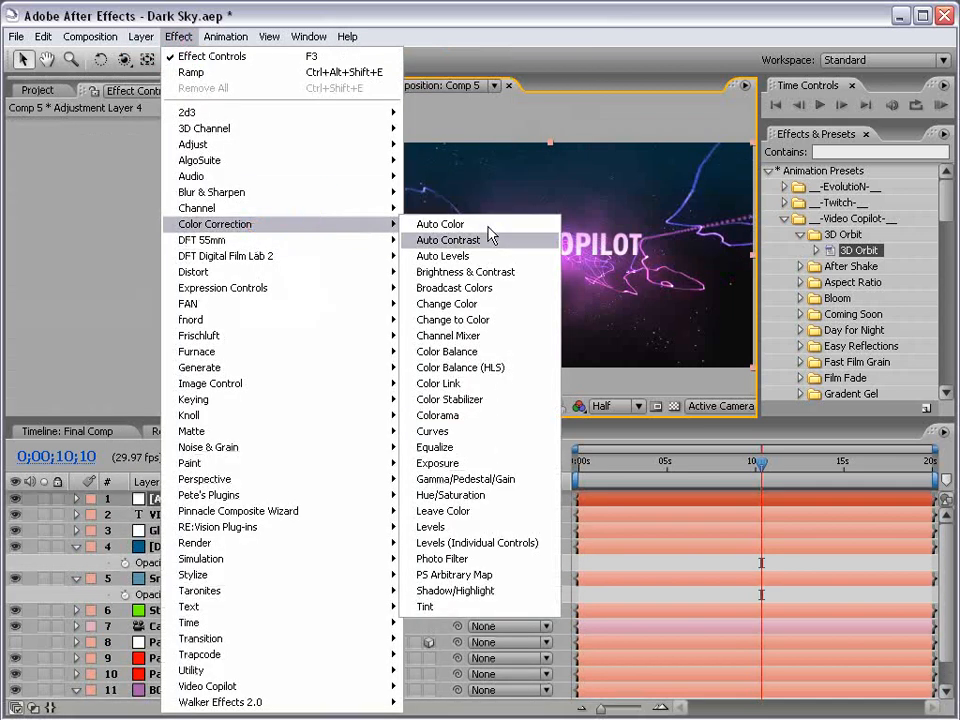
{"action": "left_click", "coordinate": [463, 435]}
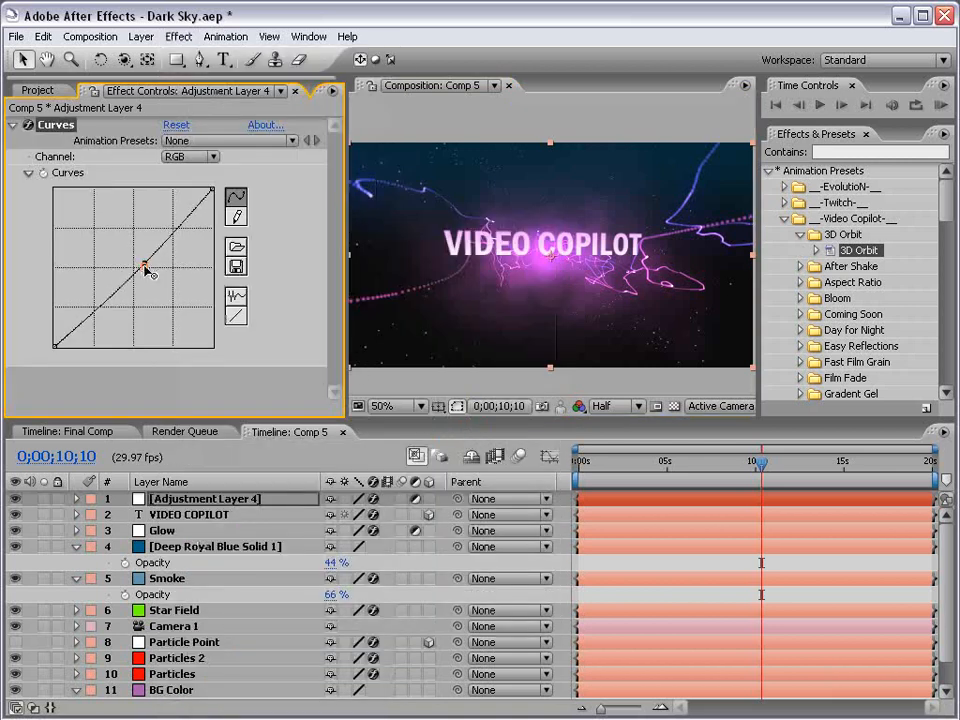
{"action": "mouse_move", "coordinate": [146, 258]}
{"action": "left_mouse_down"}
{"action": "mouse_move", "coordinate": [146, 242]}
{"action": "mouse_move", "coordinate": [155, 242]}
{"action": "left_mouse_up"}
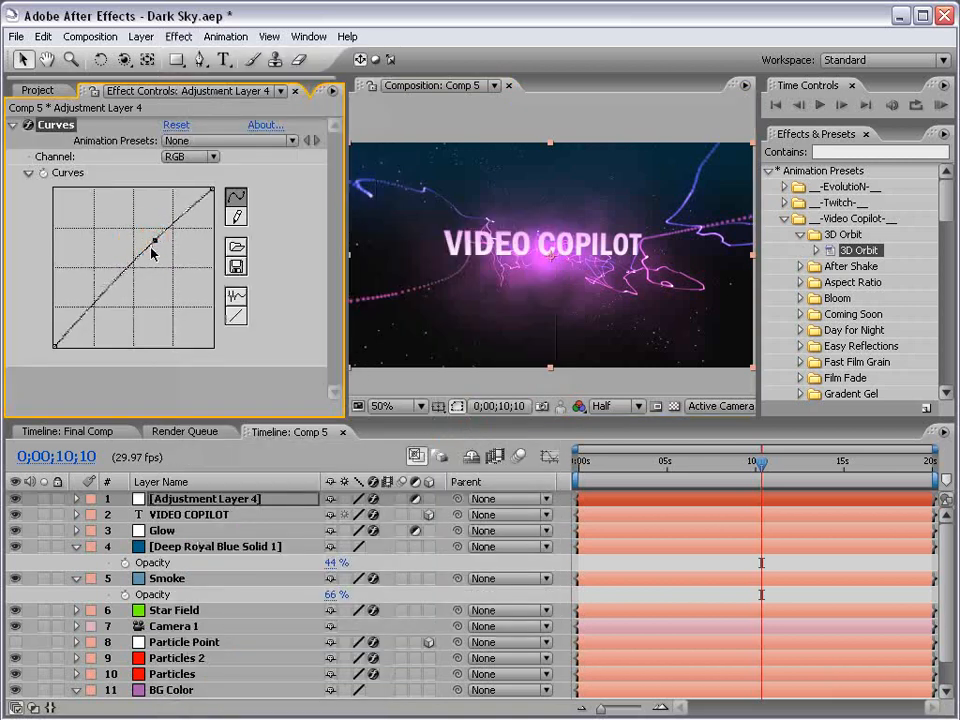
{"action": "left_click_drag", "start_coordinate": [103, 290], "coordinate": [101, 300]}
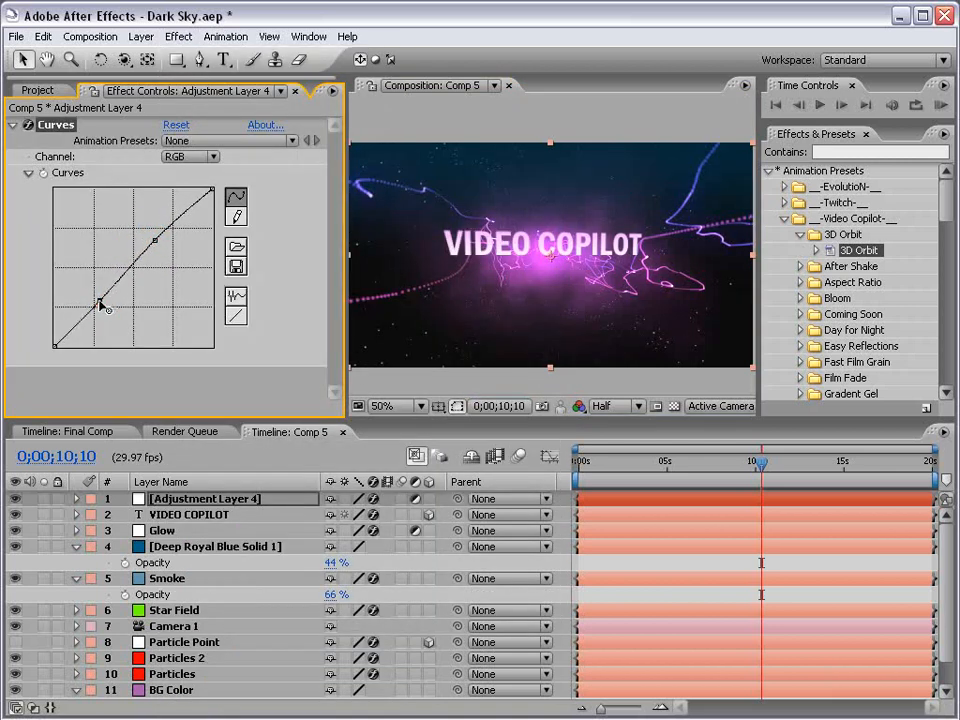
In Curves, raise the Red channel midtones and lift the Blue channel shadows
{"action": "left_click", "coordinate": [189, 156]}
{"action": "left_click", "coordinate": [192, 177]}
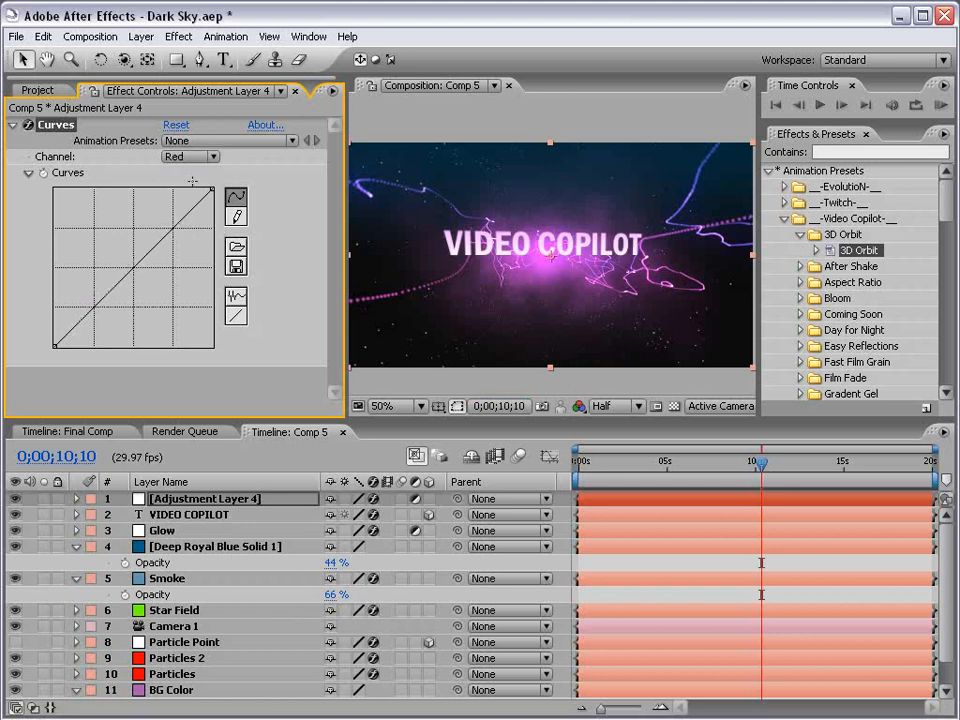
{"action": "mouse_move", "coordinate": [143, 265]}
{"action": "left_mouse_down"}
{"action": "mouse_move", "coordinate": [124, 260]}
{"action": "mouse_move", "coordinate": [137, 258]}
{"action": "left_mouse_up"}
{"action": "left_click", "coordinate": [190, 156]}
{"action": "left_click", "coordinate": [189, 189]}
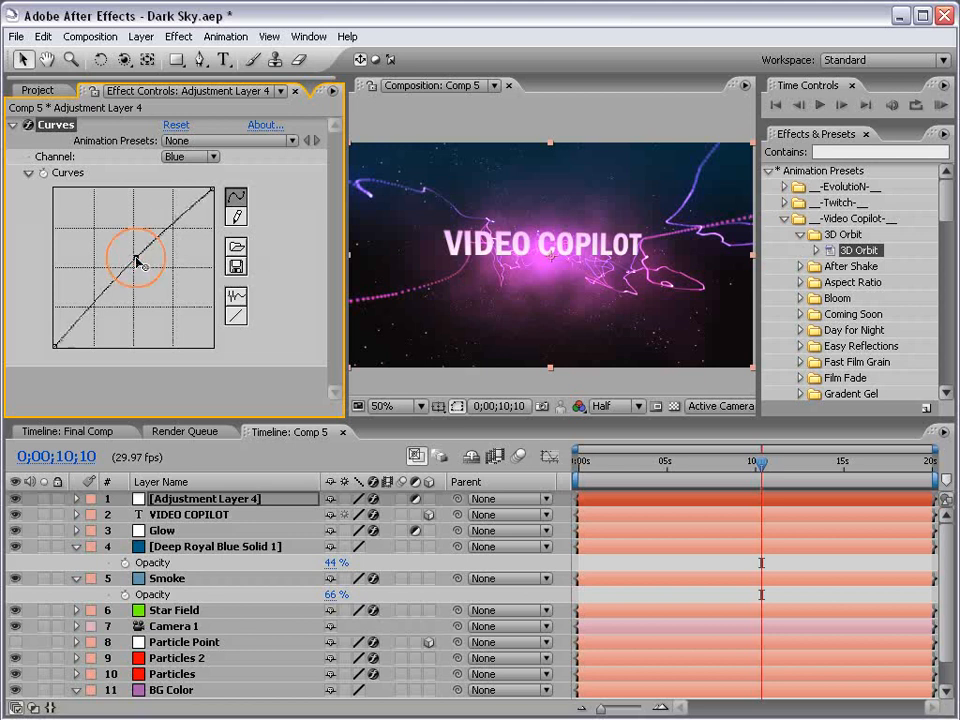
{"action": "left_click", "coordinate": [139, 257]}
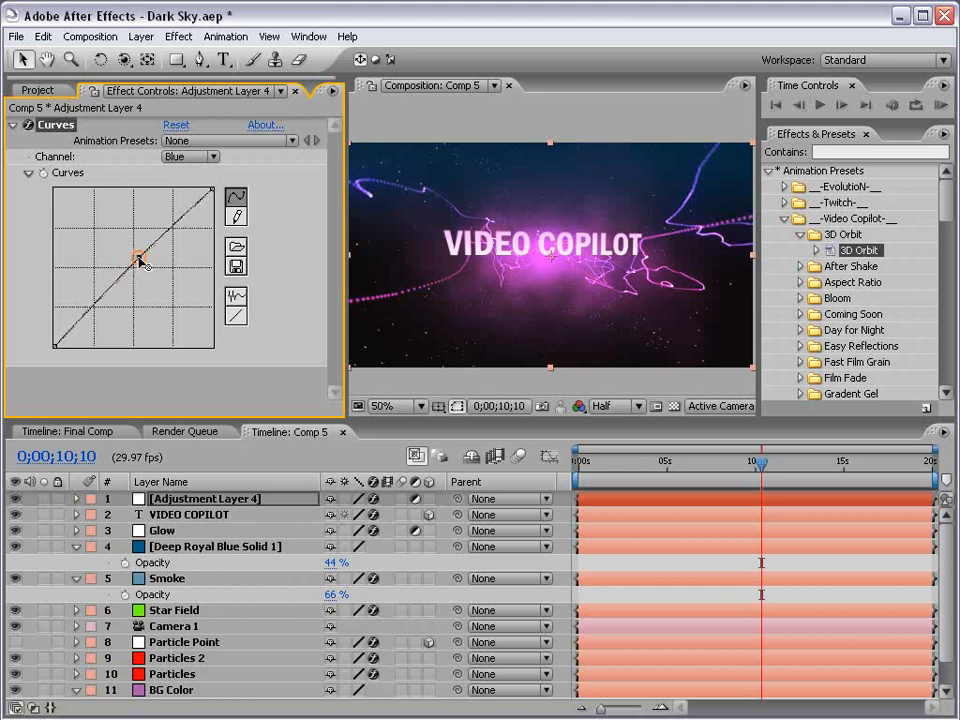
{"action": "left_click", "coordinate": [77, 311]}
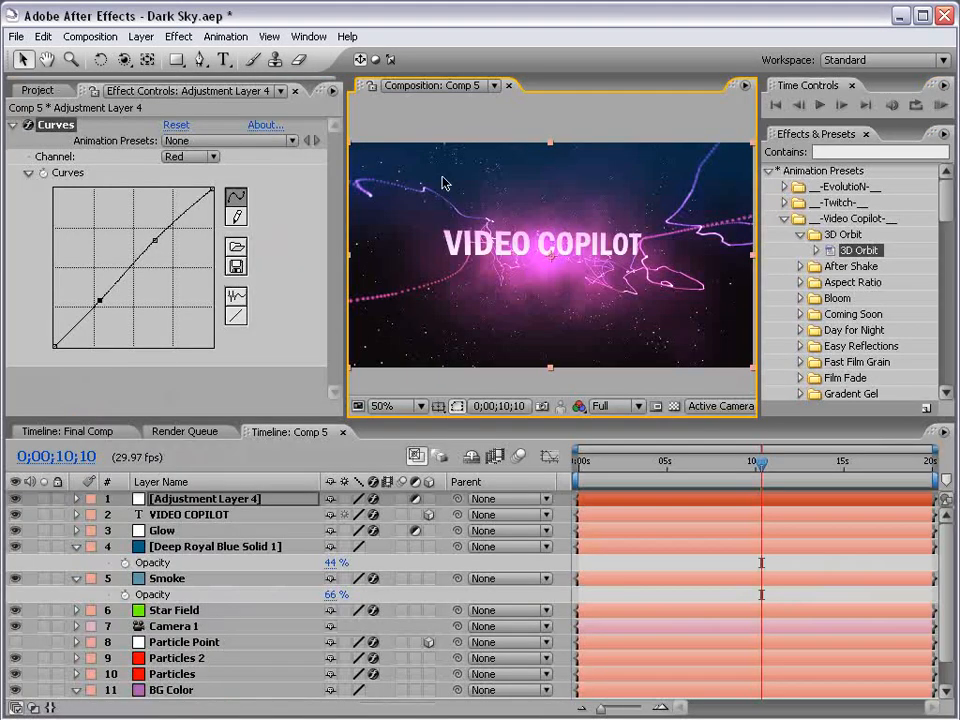
Set the Star Field layer's opacity to 50%
{"action": "left_click", "coordinate": [175, 611]}
{"action": "key", "text": "t"}
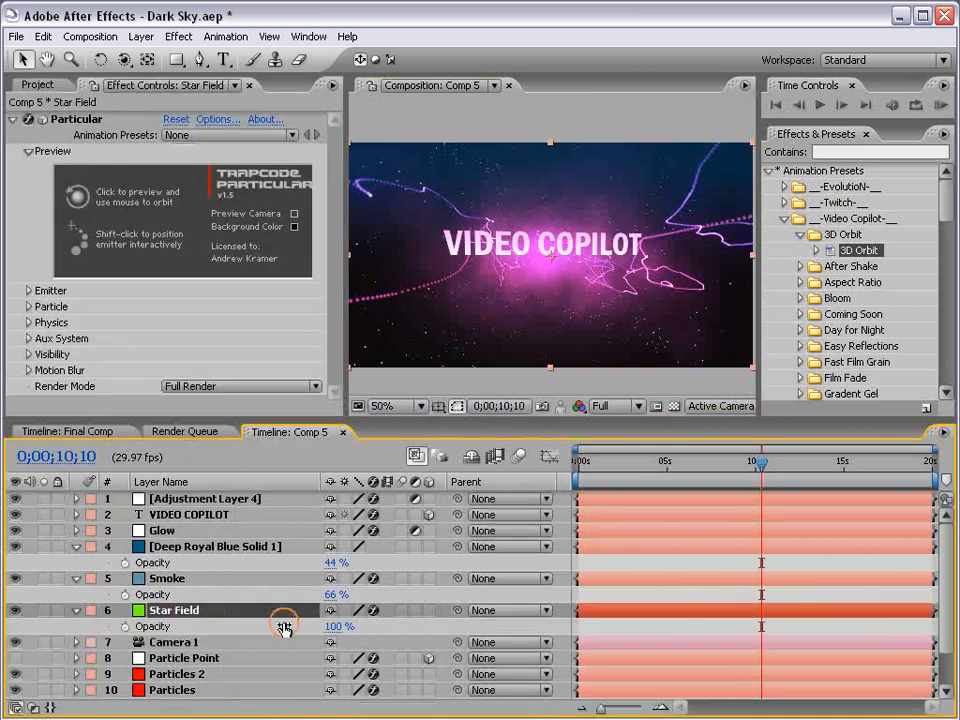
{"action": "left_click", "coordinate": [336, 626]}
{"action": "key", "text": "Return"}
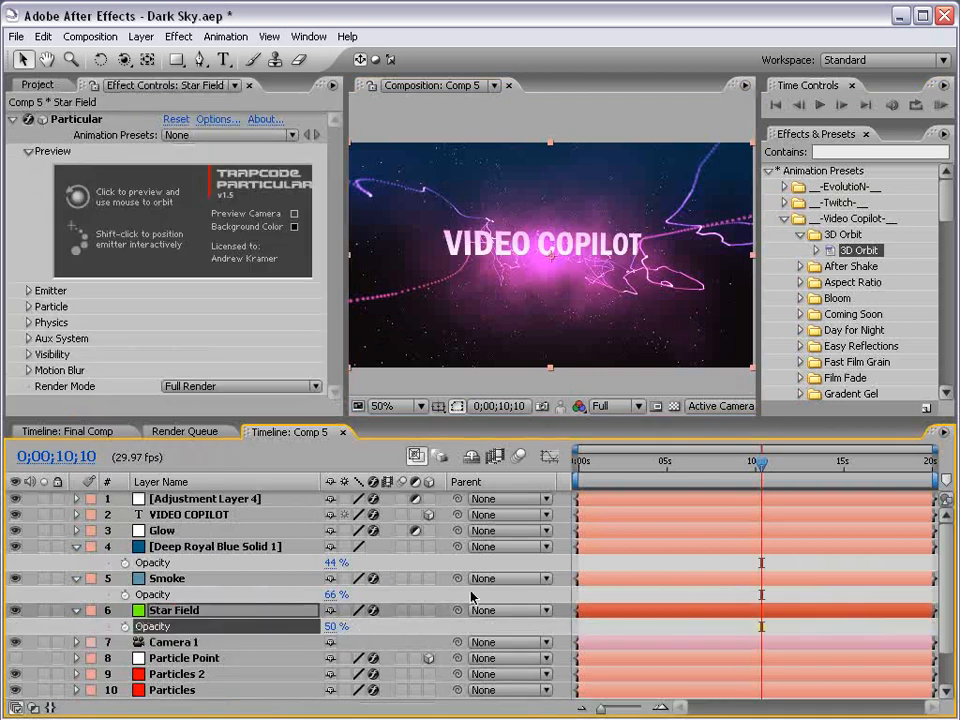
{"action": "left_click", "coordinate": [636, 626]}
{"action": "key", "text": "grave"}
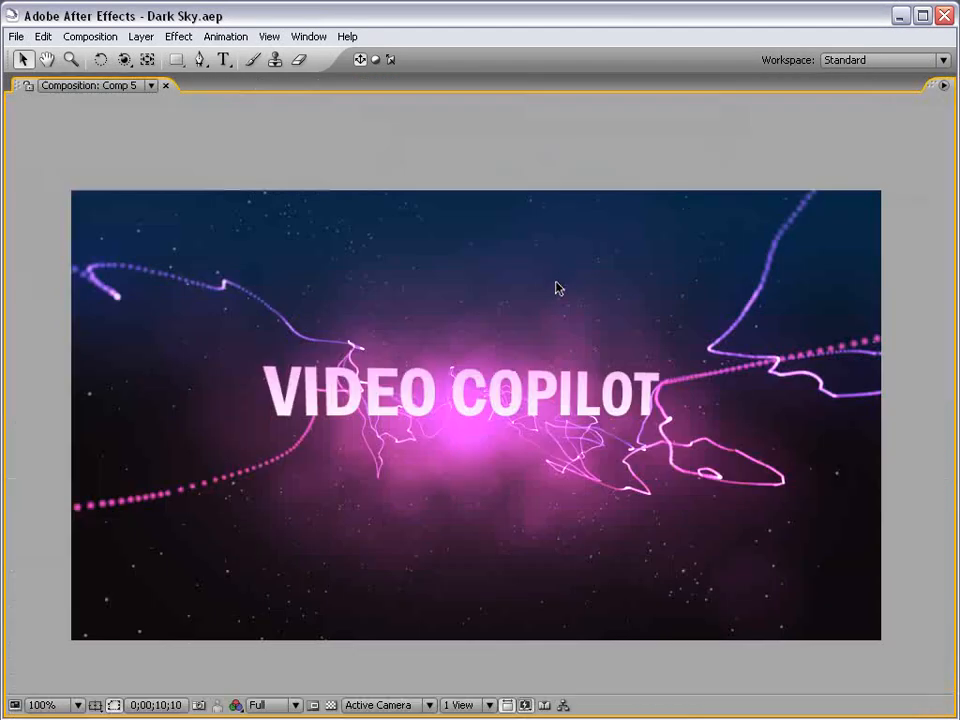
{"action": "key", "text": "grave"}
{"action": "left_click", "coordinate": [73, 432]}
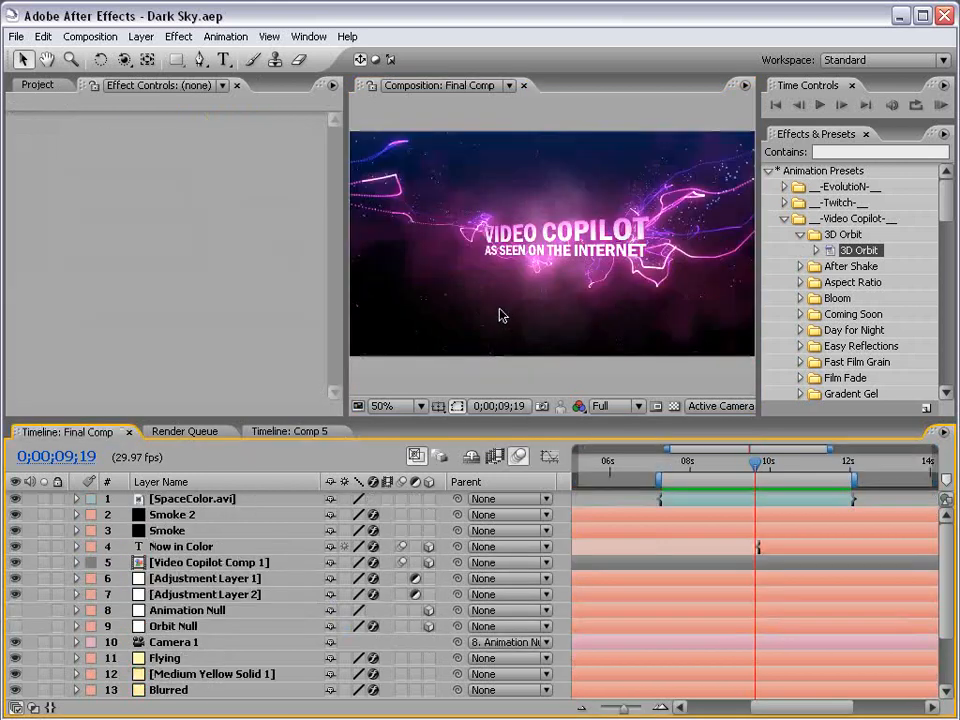
{"action": "scroll", "coordinate": [512, 285], "scroll_direction": "up", "scroll_amount": 1}
{"action": "left_click_drag", "start_coordinate": [514, 283], "coordinate": [627, 265]}
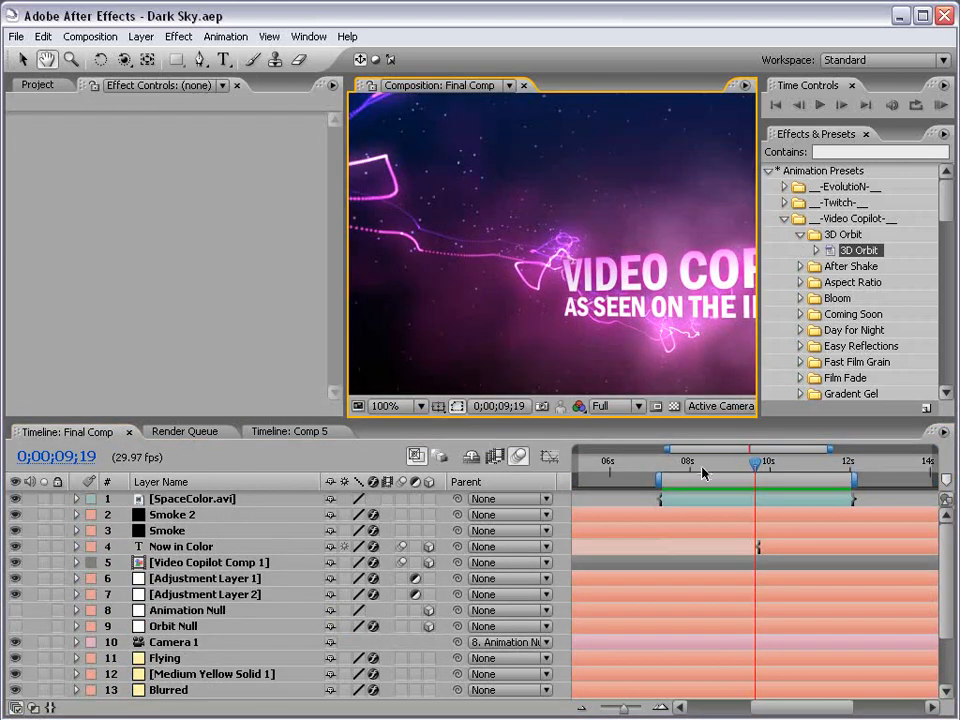
{"action": "mouse_move", "coordinate": [704, 473]}
{"action": "left_mouse_down"}
{"action": "mouse_move", "coordinate": [686, 470]}
{"action": "mouse_move", "coordinate": [722, 470]}
{"action": "left_mouse_up"}
{"action": "key", "text": "grave"}
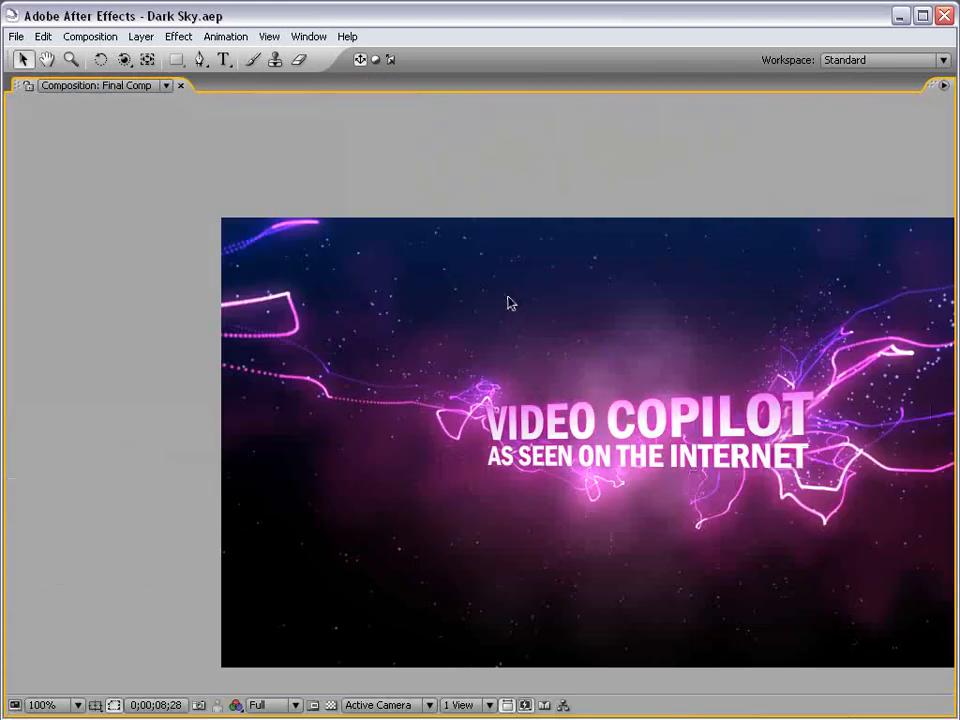
{"action": "left_click_drag", "start_coordinate": [885, 377], "coordinate": [669, 371]}
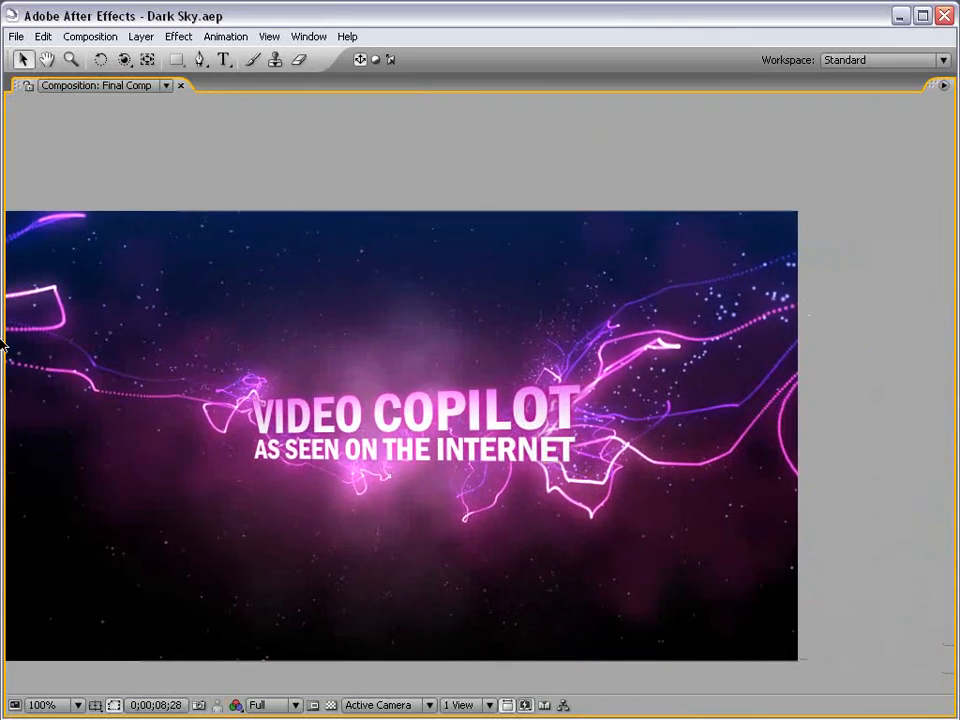
{"action": "key", "text": "grave"}
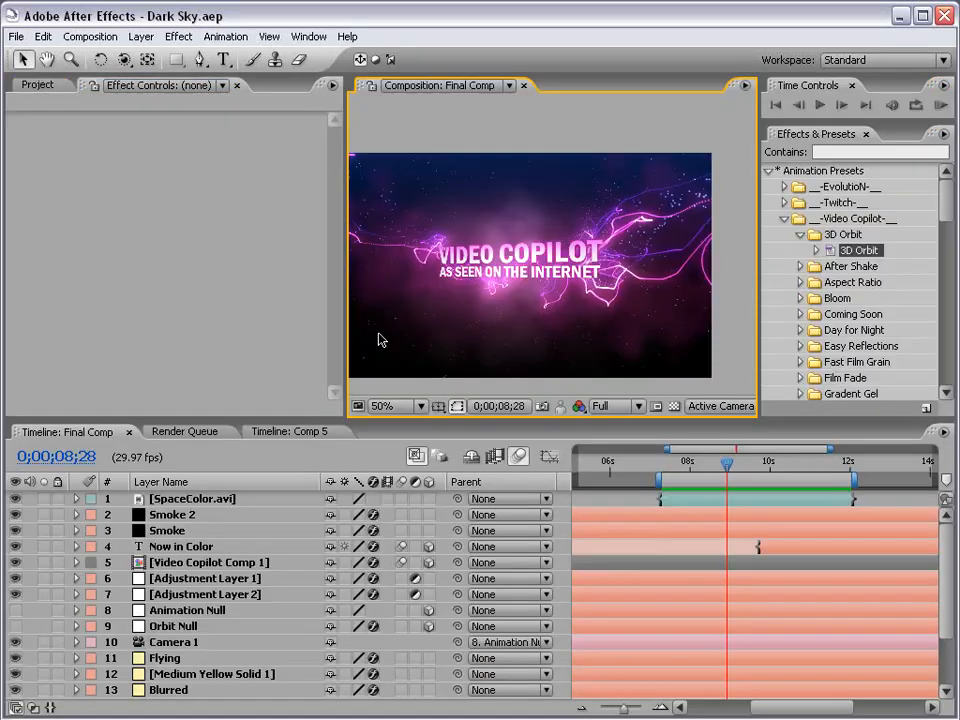
{"action": "left_click", "coordinate": [268, 431]}
Collapse all layer properties and duplicate Particles 2 into Particles 3
{"action": "key", "text": "ctrl+a"}
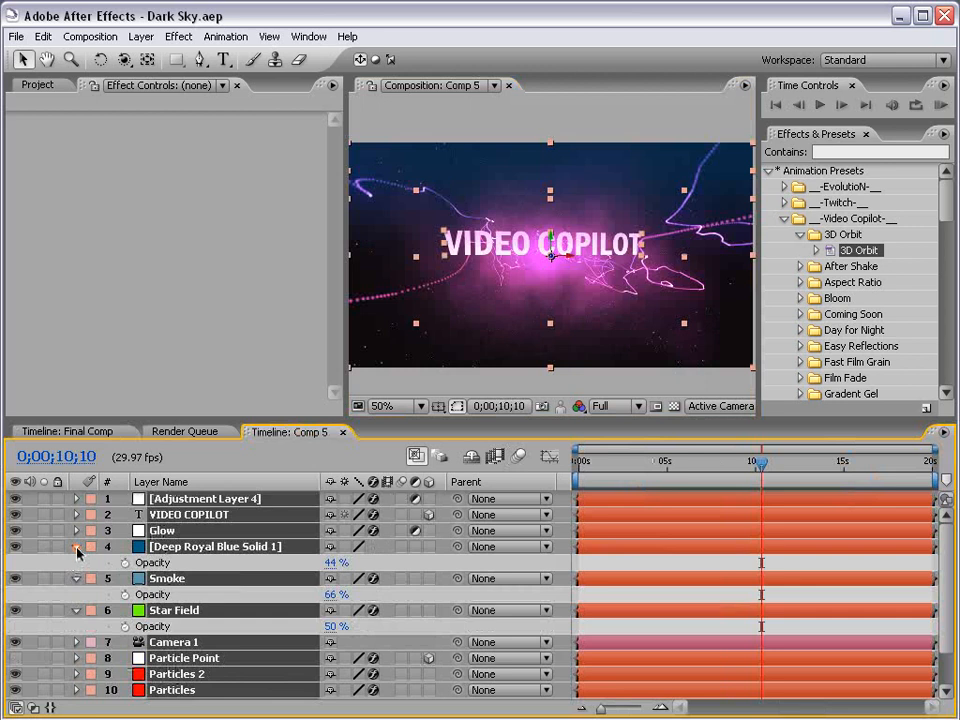
{"action": "left_click", "coordinate": [77, 548]}
{"action": "left_click", "coordinate": [173, 638]}
{"action": "left_click", "coordinate": [180, 627]}
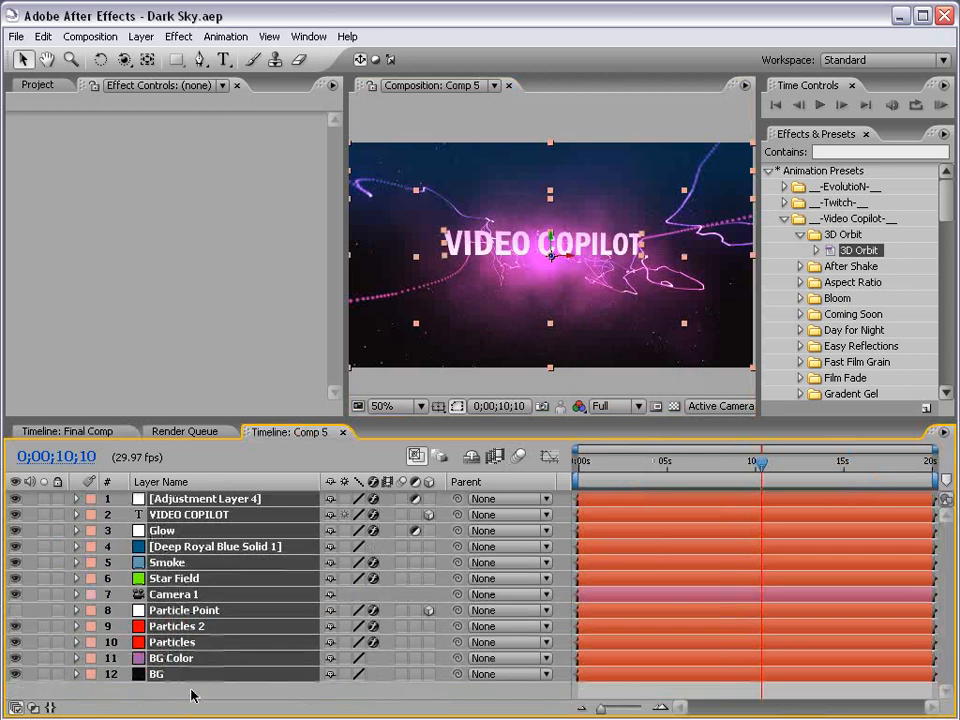
{"action": "left_click", "coordinate": [174, 639]}
{"action": "left_click", "coordinate": [178, 627]}
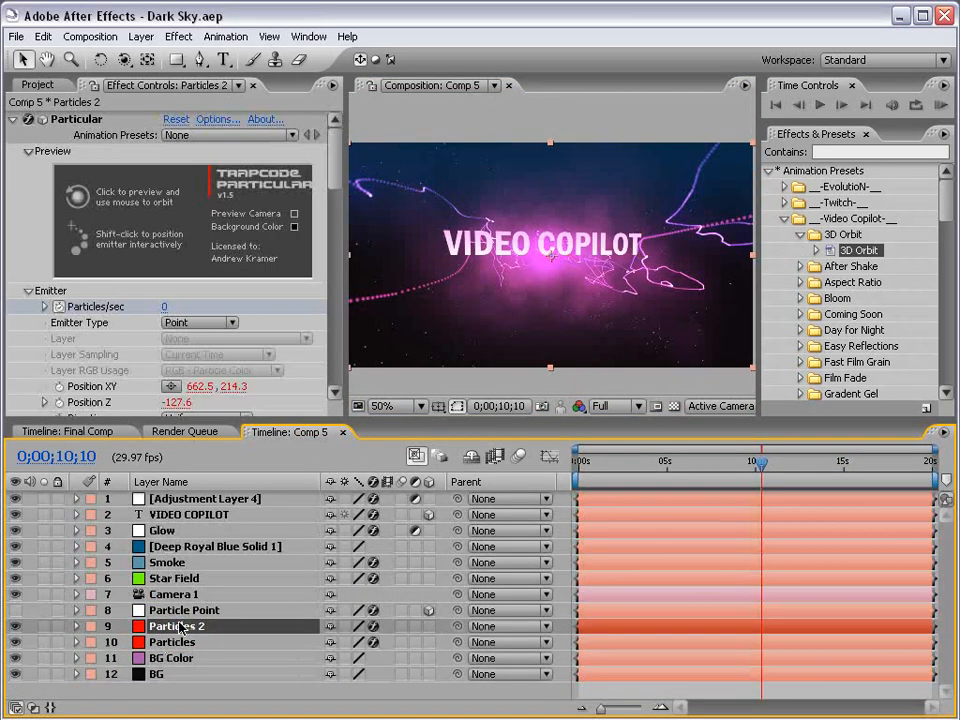
{"action": "left_click", "coordinate": [43, 36]}
{"action": "left_click", "coordinate": [87, 199]}
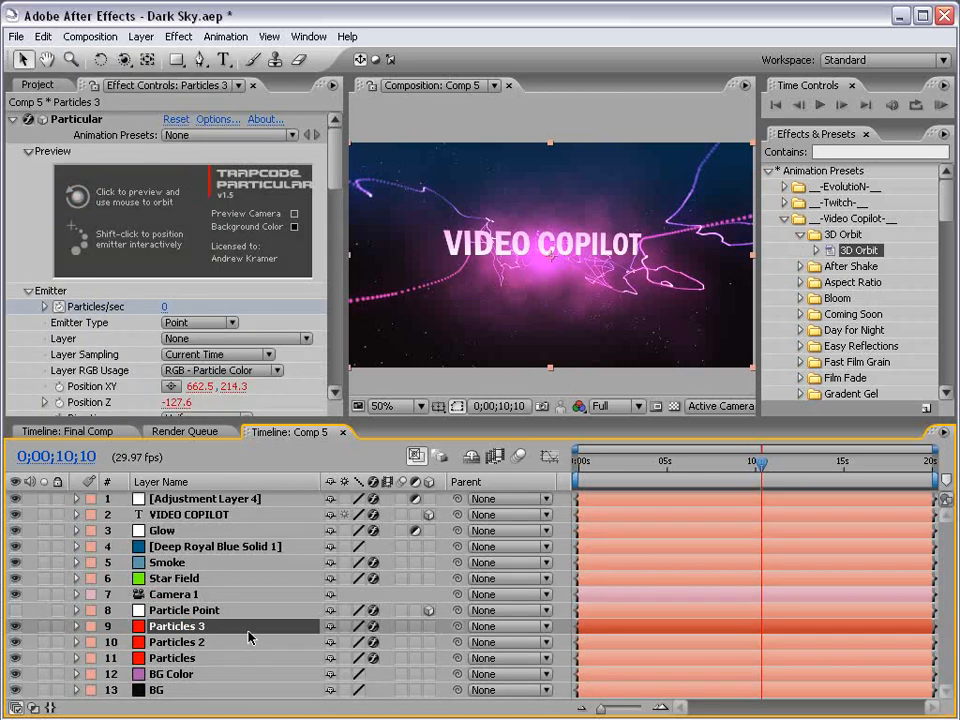
Delete the +30 offset from Particles 3's Position XY expression, giving 662.5, 184.3
{"action": "key", "text": "u"}
{"action": "scroll", "coordinate": [777, 633], "scroll_direction": "down", "scroll_amount": 3}
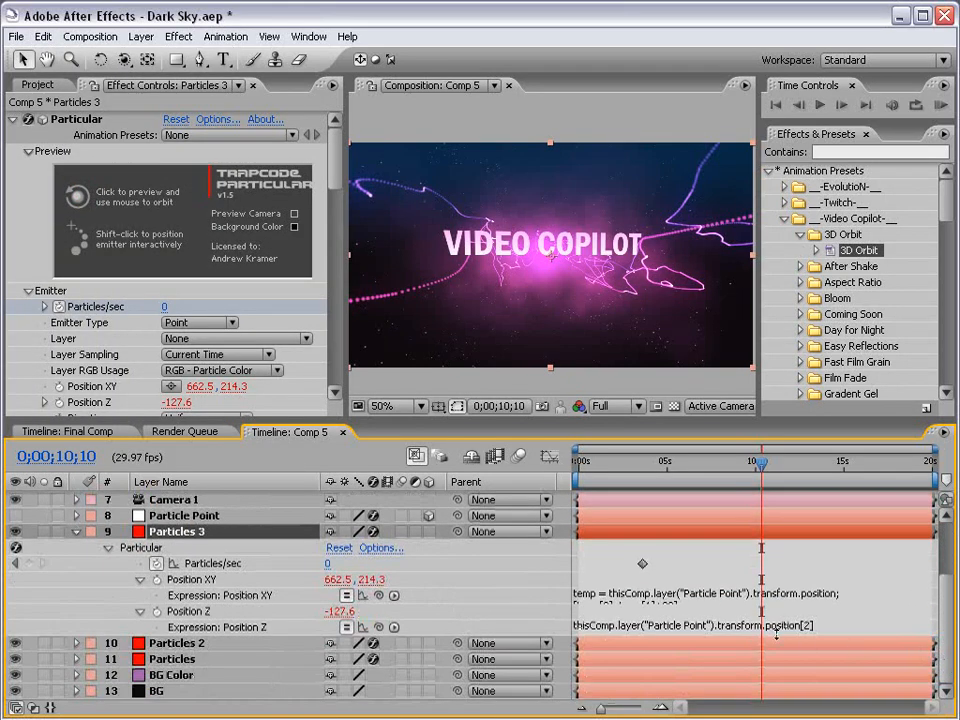
{"action": "left_click", "coordinate": [685, 603]}
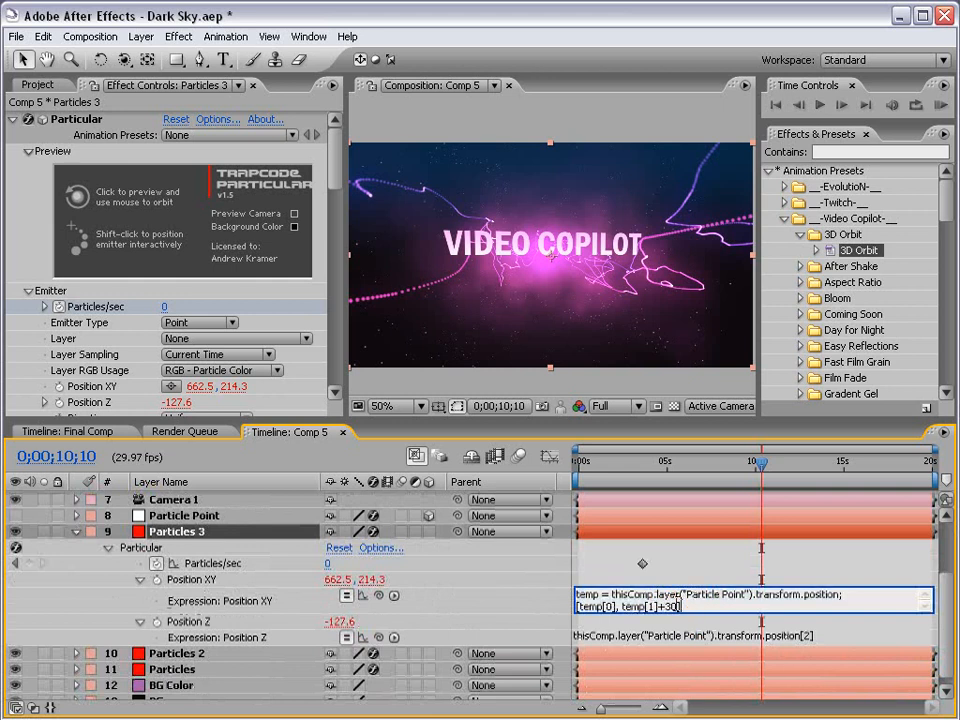
{"action": "key", "text": "BackSpace"}
{"action": "key", "text": "BackSpace"}
{"action": "key", "text": "BackSpace"}
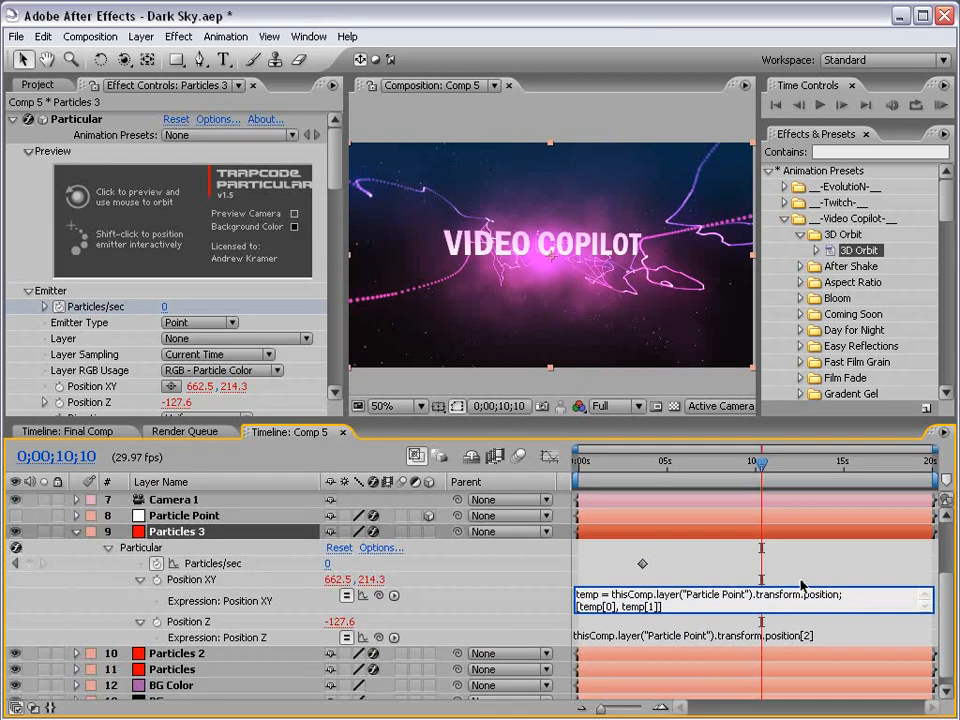
{"action": "left_click", "coordinate": [802, 586]}
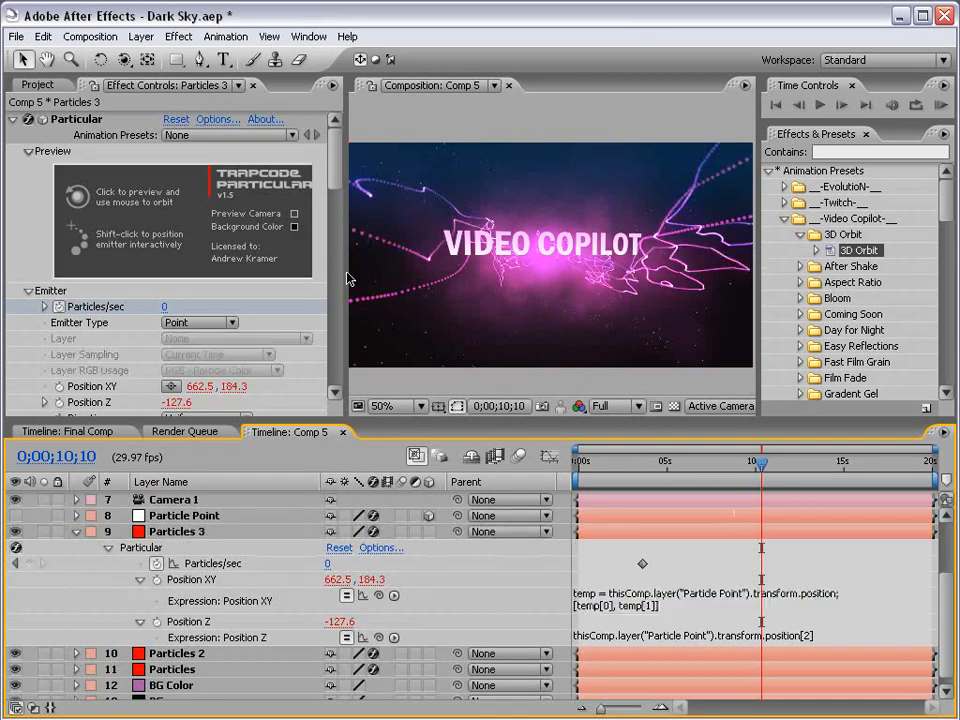
{"action": "left_click_drag", "start_coordinate": [336, 160], "coordinate": [333, 335]}
Set Particles 3's turbulence Evolution Speed to 0
{"action": "scroll", "coordinate": [323, 314], "scroll_direction": "down", "scroll_amount": 1}
{"action": "left_click", "coordinate": [169, 328]}
{"action": "left_click", "coordinate": [400, 310]}
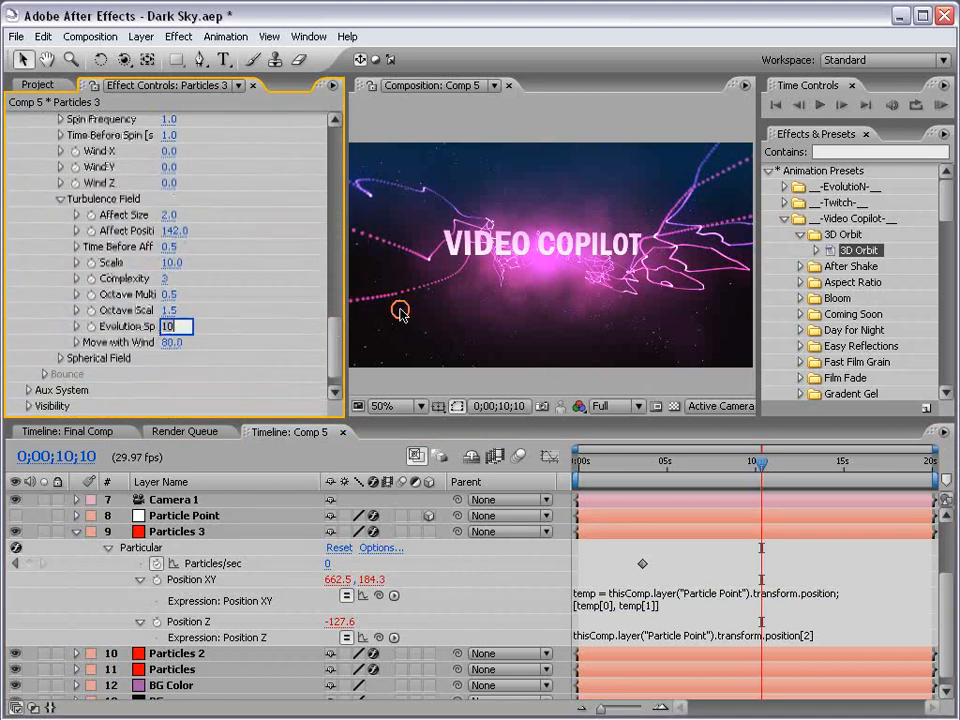
{"action": "type", "text": "0"}
{"action": "key", "text": "Return"}
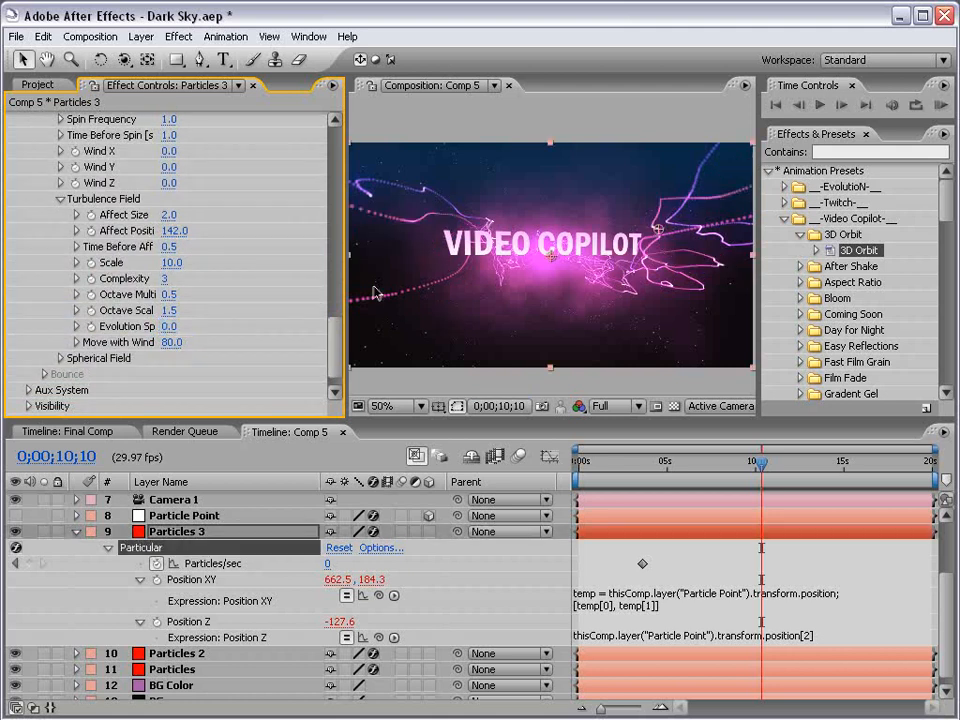
Raise Spin Amplitude to 36 and set Time Before Spin and Spin Frequency to 0
{"action": "scroll", "coordinate": [338, 340], "scroll_direction": "up", "scroll_amount": 3}
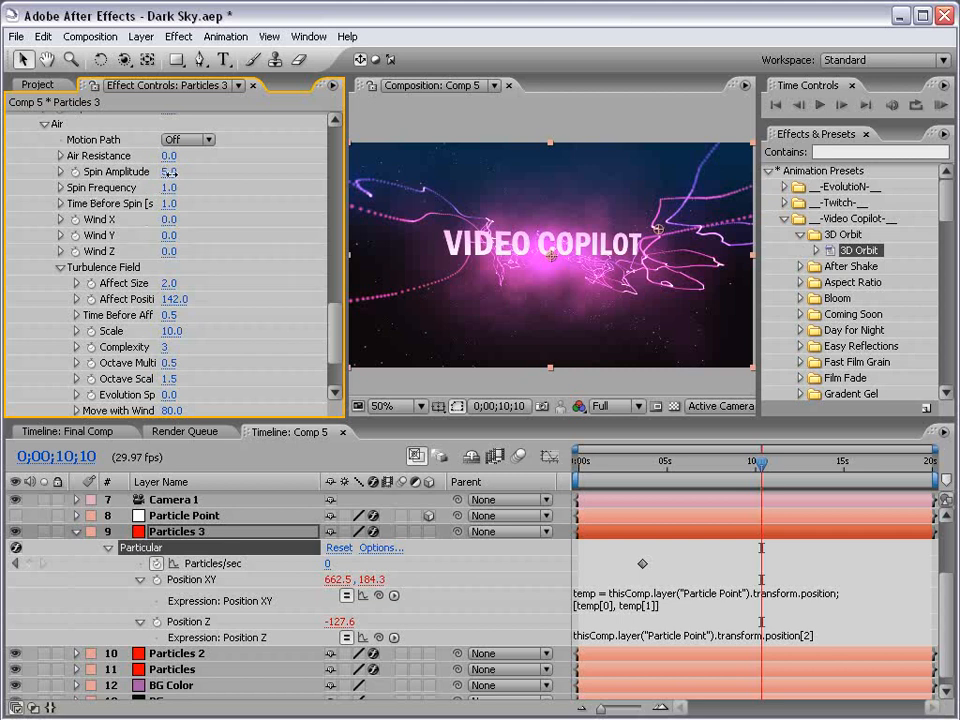
{"action": "left_click_drag", "start_coordinate": [168, 176], "coordinate": [196, 172]}
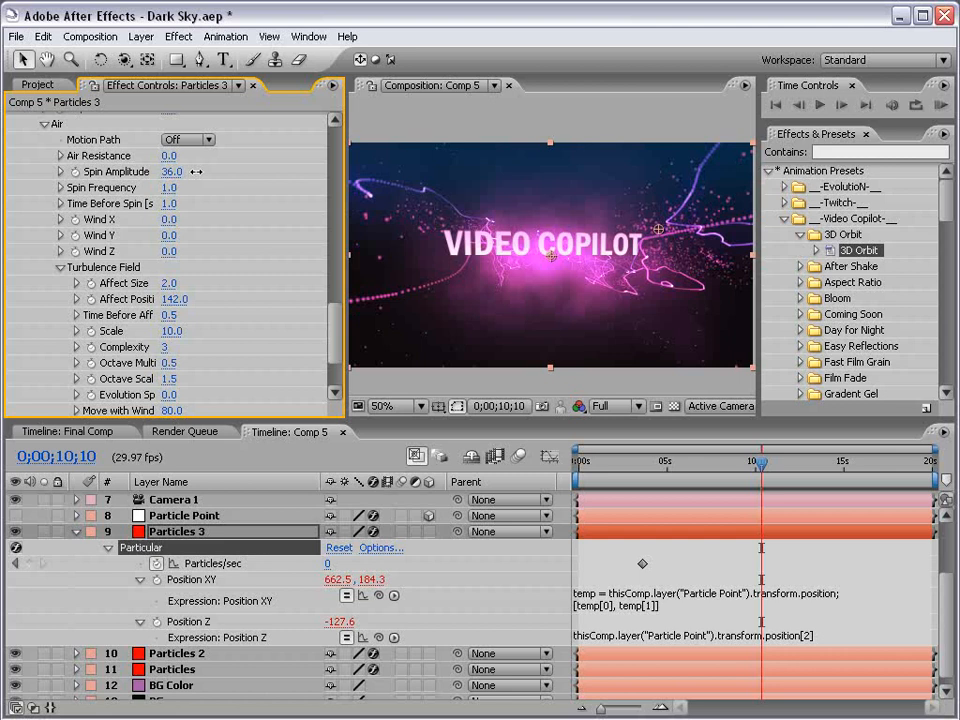
{"action": "left_click", "coordinate": [170, 204]}
{"action": "type", "text": "1"}
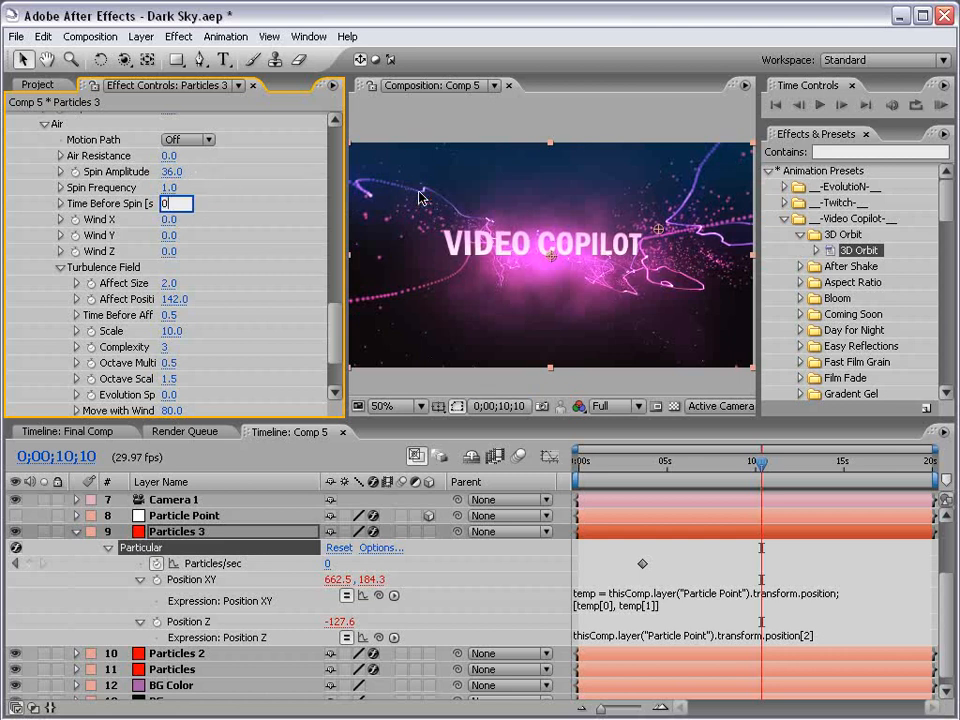
{"action": "key", "text": "Return"}
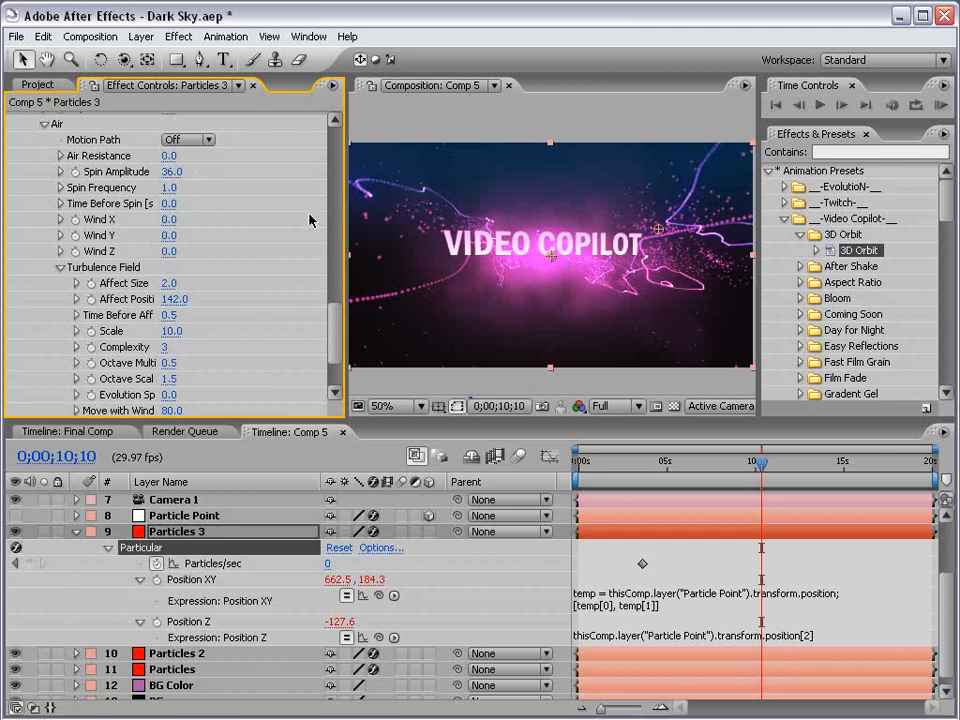
{"action": "left_click", "coordinate": [172, 188]}
{"action": "type", "text": "1"}
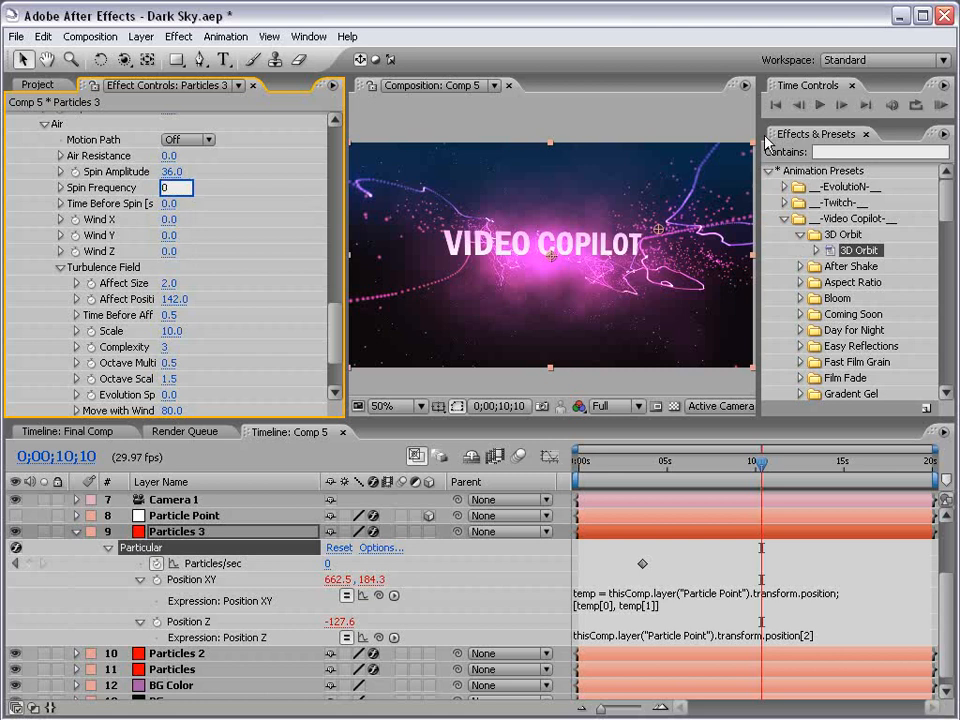
{"action": "key", "text": "Return"}
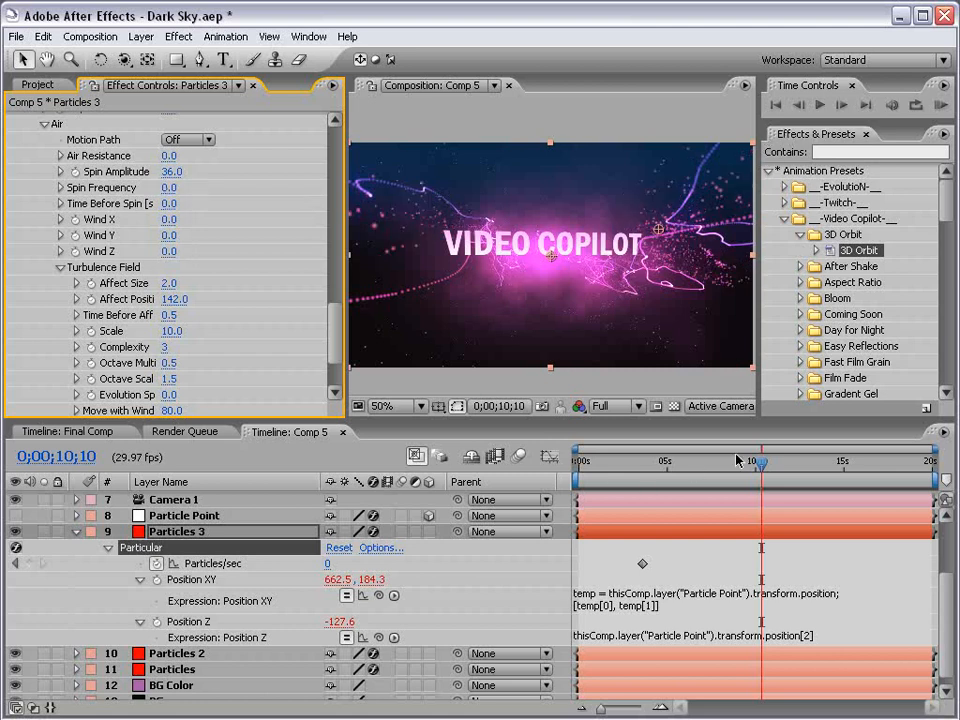
{"action": "left_click_drag", "start_coordinate": [762, 461], "coordinate": [805, 463]}
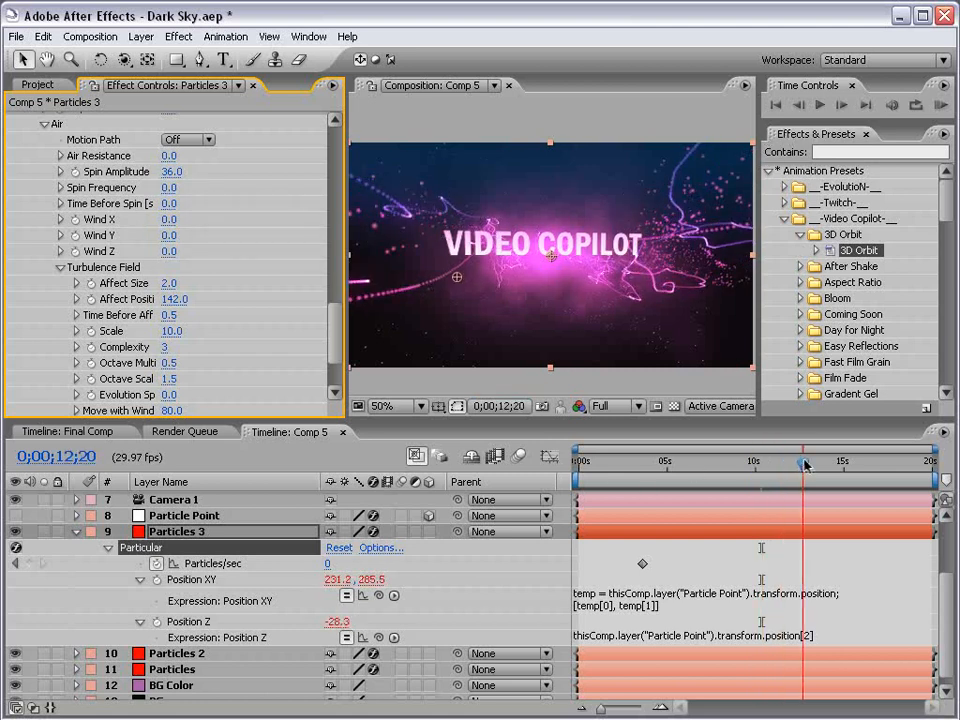
{"action": "left_click_drag", "start_coordinate": [336, 345], "coordinate": [318, 262]}
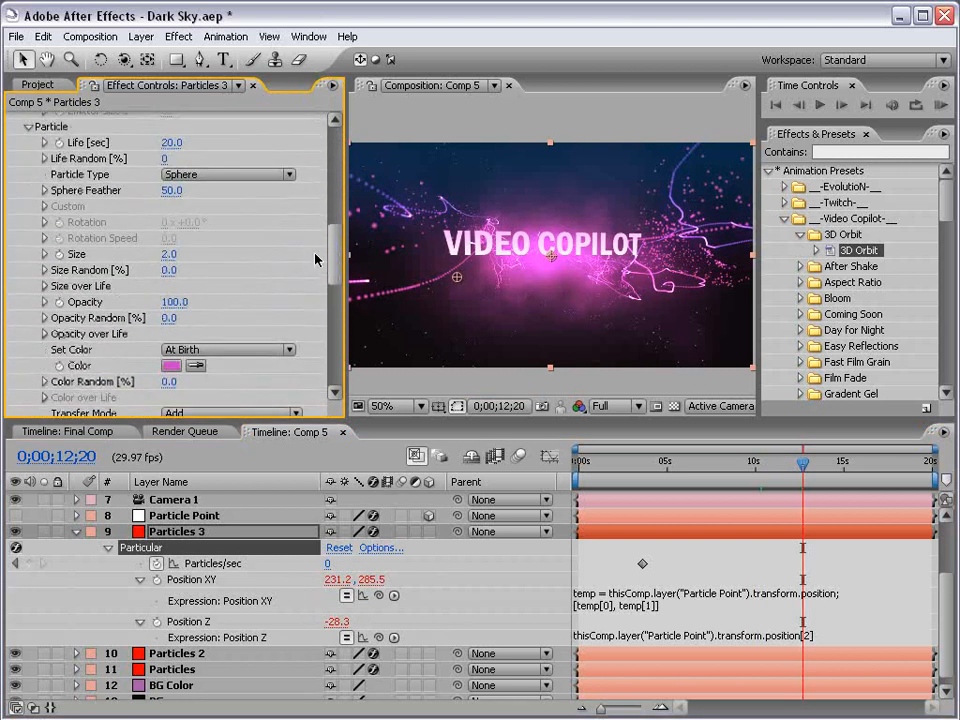
Change the Particles 3 particle colour to light blue 92E9FF (H 192, S 43, B 100)
{"action": "left_click", "coordinate": [171, 366]}
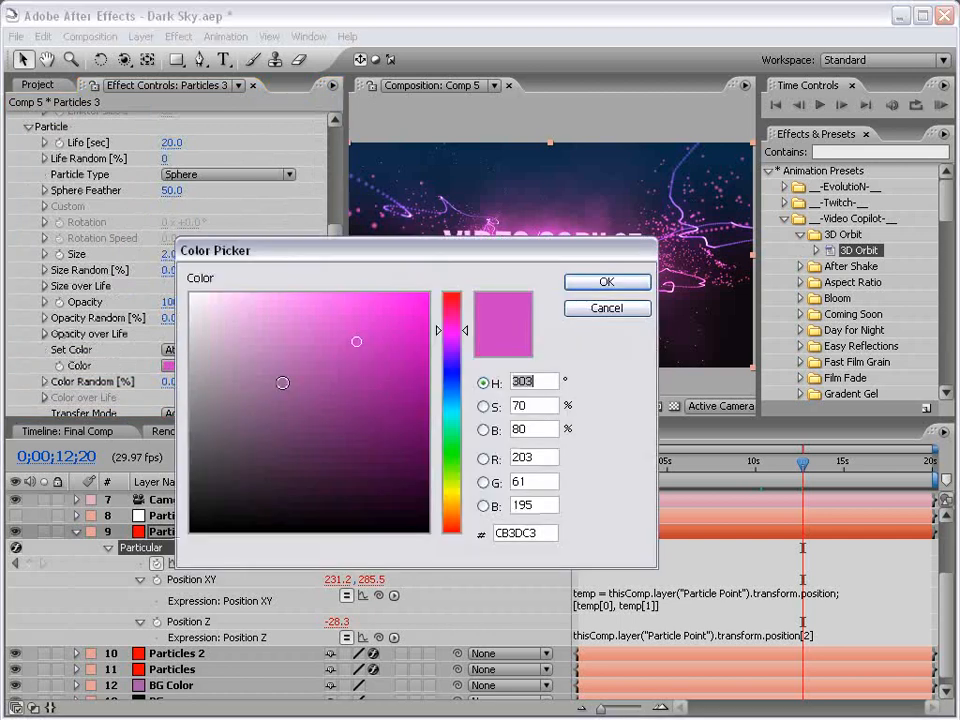
{"action": "left_click_drag", "start_coordinate": [449, 376], "coordinate": [449, 404]}
{"action": "left_click_drag", "start_coordinate": [281, 306], "coordinate": [294, 289]}
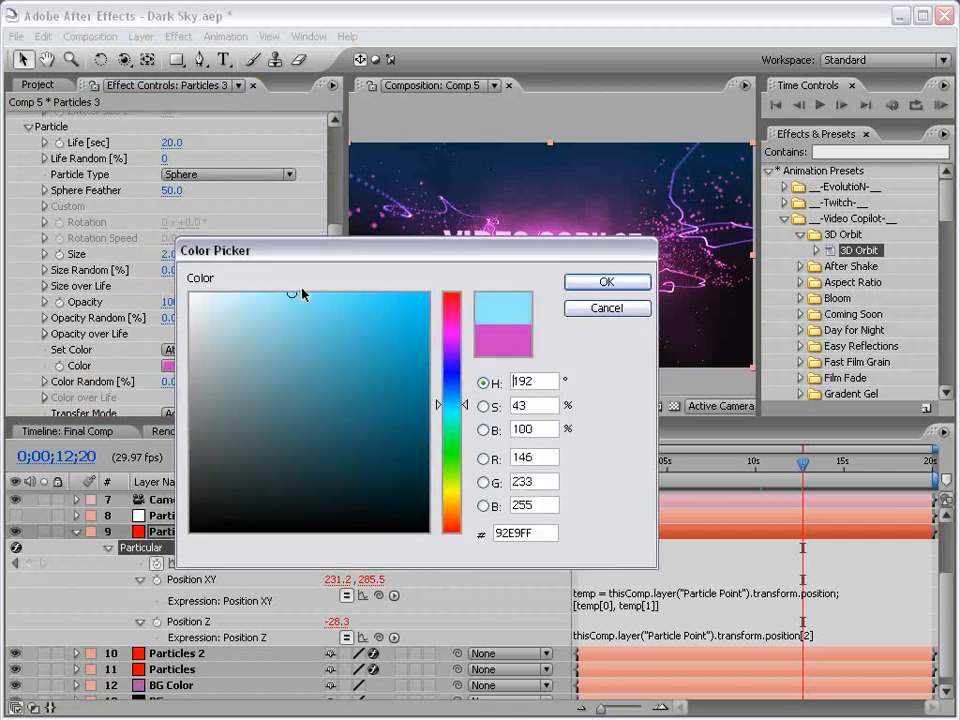
{"action": "left_click", "coordinate": [588, 283]}
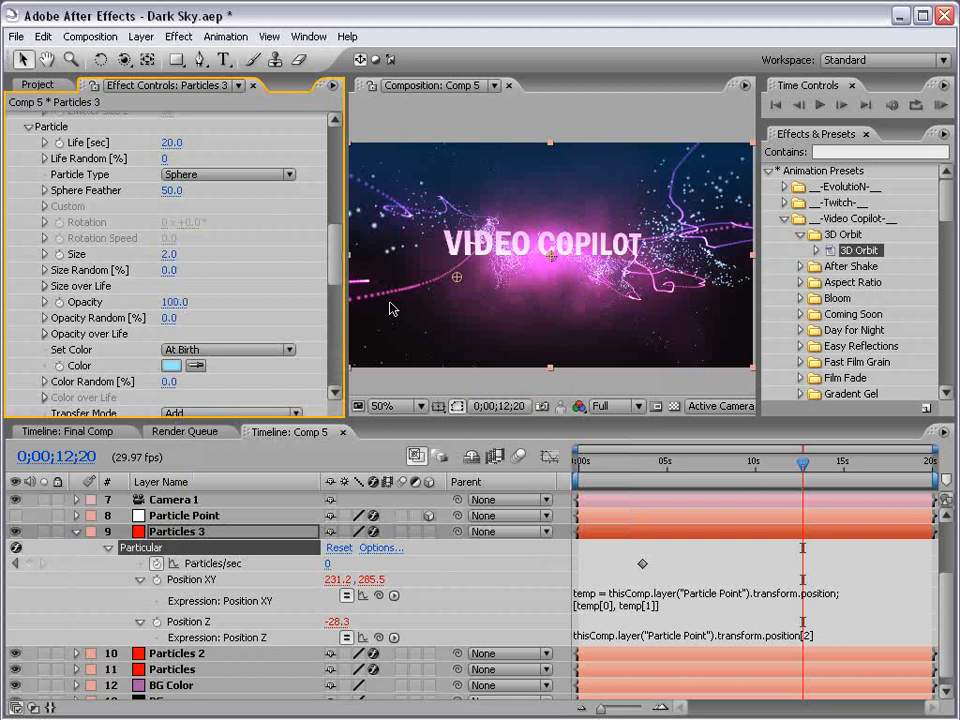
{"action": "left_click_drag", "start_coordinate": [335, 245], "coordinate": [333, 166]}
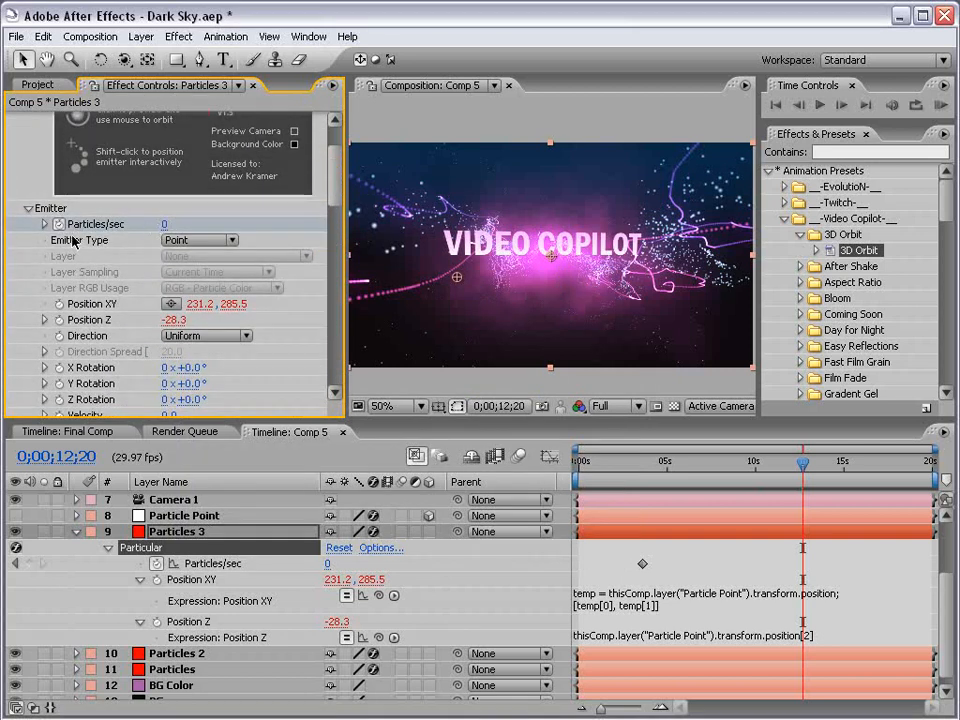
Show Particles 3's keyframes and go to the Particles/sec keyframe at 0;00;03;18
{"action": "key", "text": "u"}
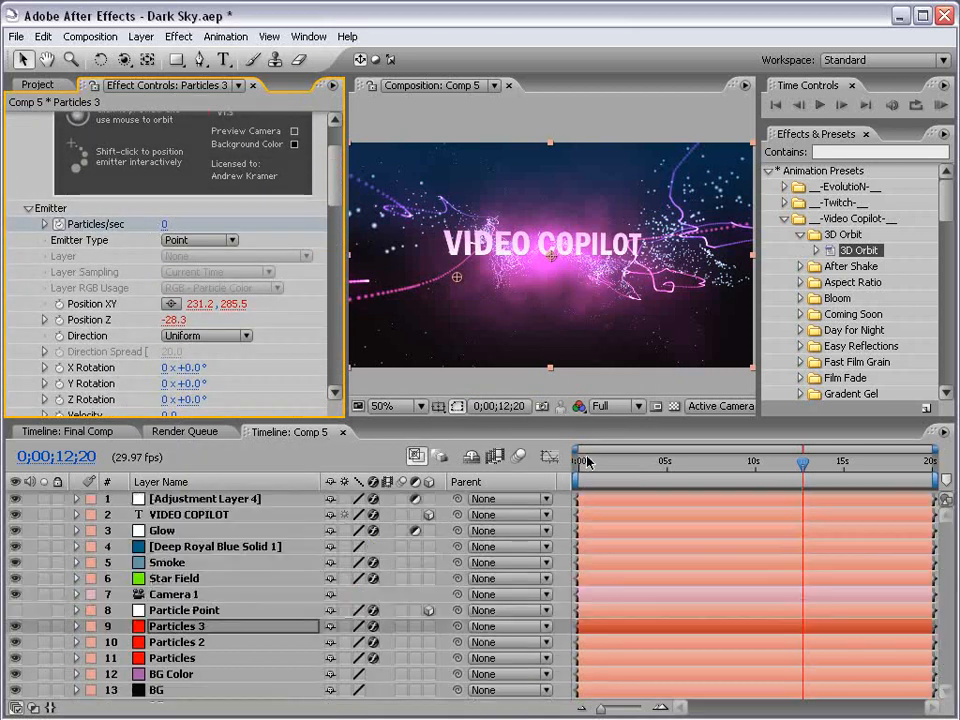
{"action": "key", "text": "u"}
{"action": "key", "text": "equal"}
{"action": "key", "text": "equal"}
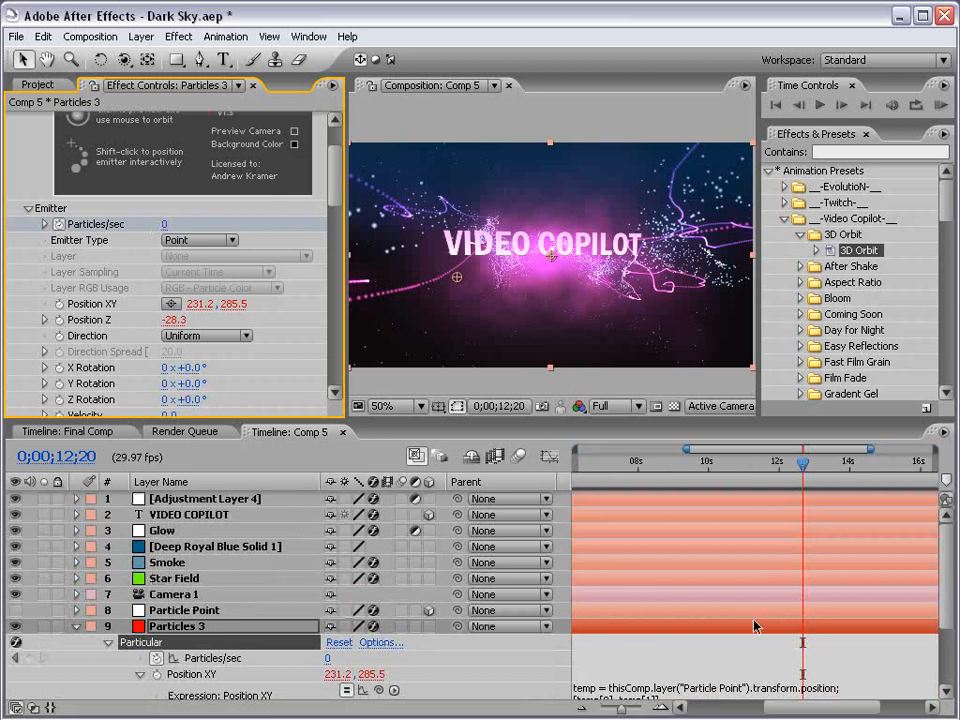
{"action": "left_click_drag", "start_coordinate": [659, 624], "coordinate": [860, 621]}
{"action": "left_click_drag", "start_coordinate": [675, 620], "coordinate": [917, 619]}
{"action": "left_click_drag", "start_coordinate": [607, 510], "coordinate": [697, 498]}
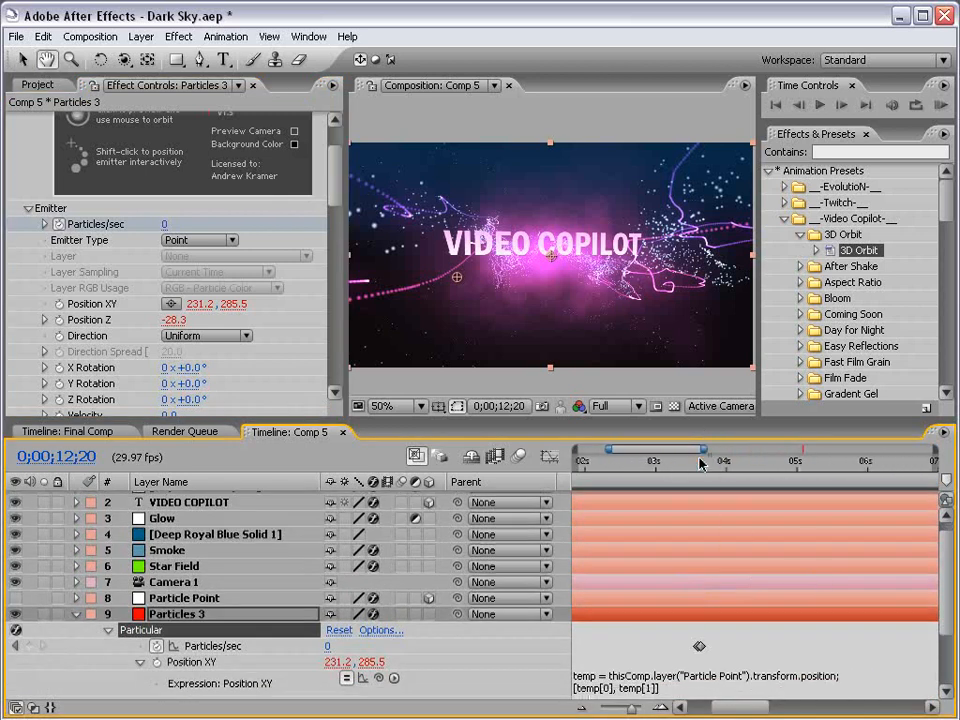
{"action": "left_click", "coordinate": [700, 463]}
{"action": "key", "text": "equal"}
{"action": "key", "text": "equal"}
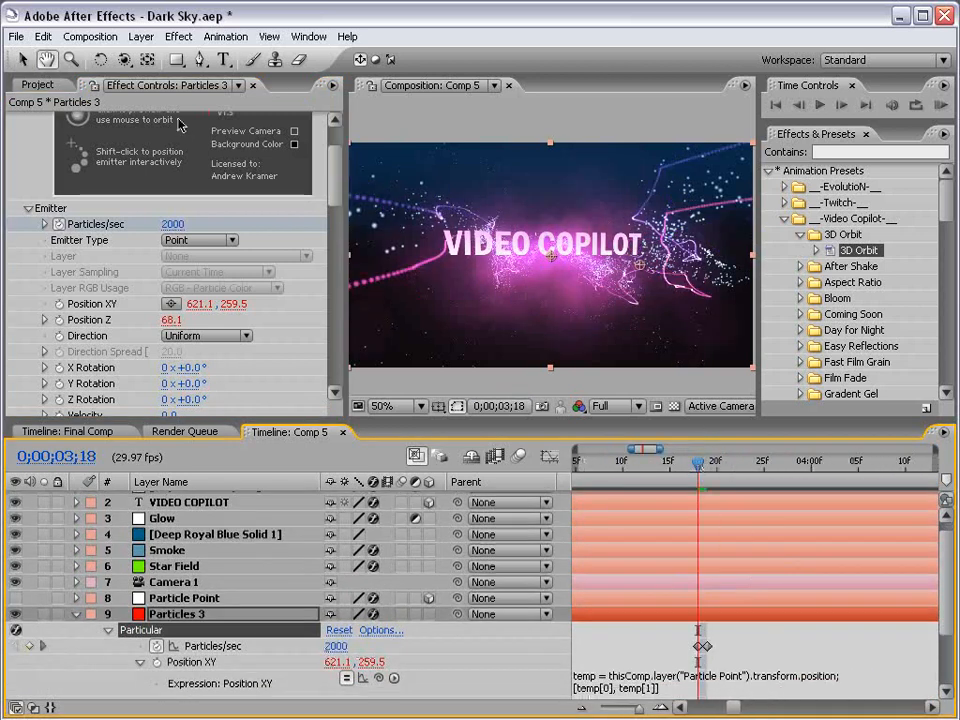
Lower Particles/sec at that keyframe to 750, after first trying 500
{"action": "left_click", "coordinate": [175, 228]}
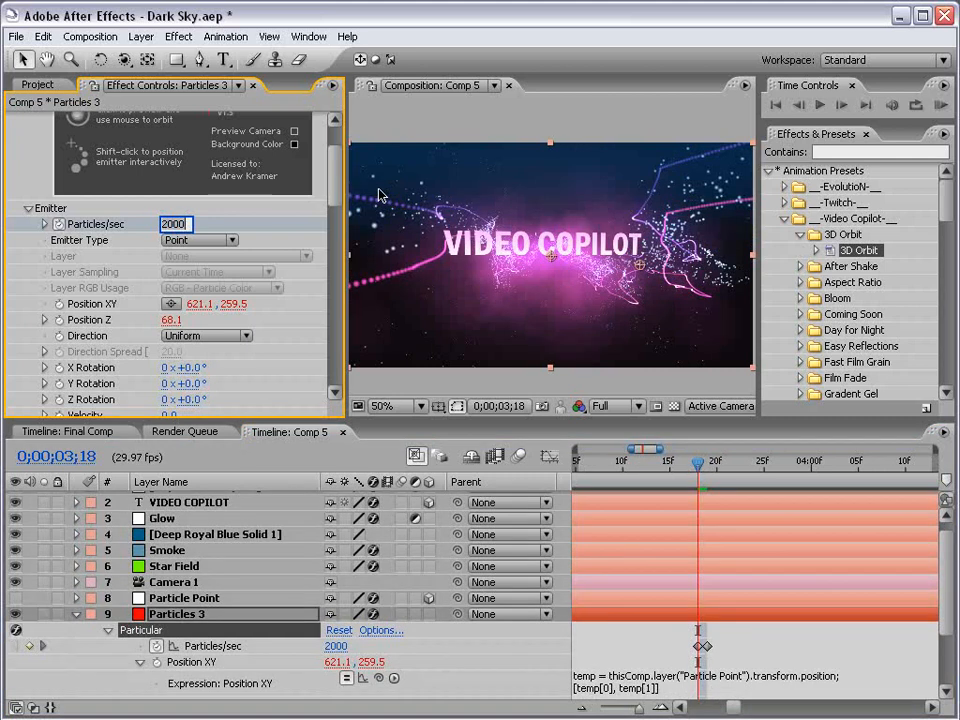
{"action": "type", "text": "500"}
{"action": "key", "text": "Return"}
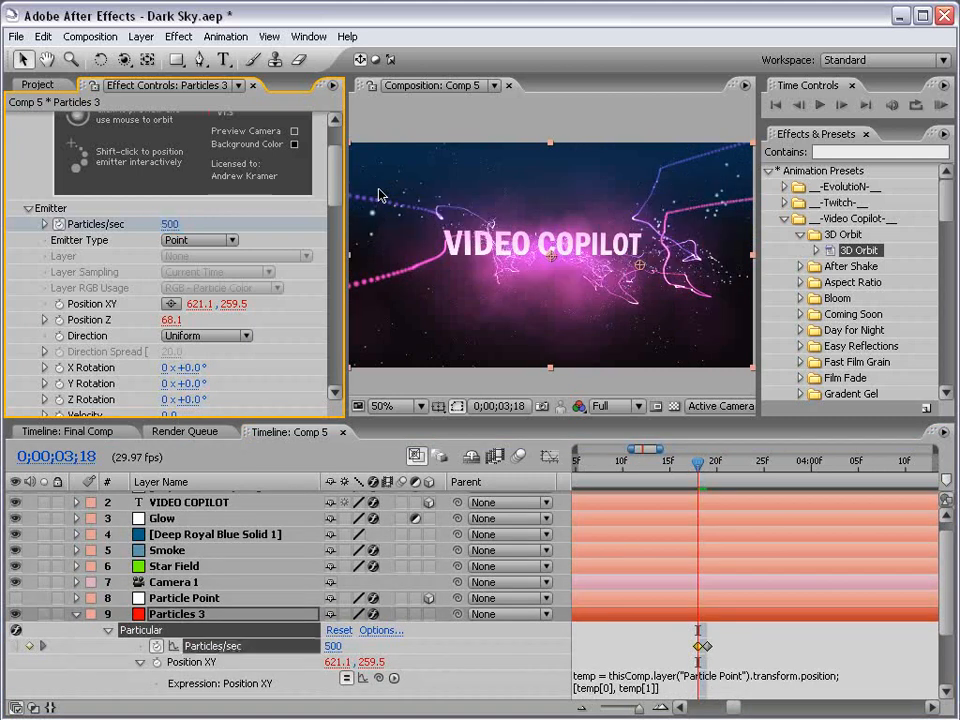
{"action": "left_click", "coordinate": [690, 632]}
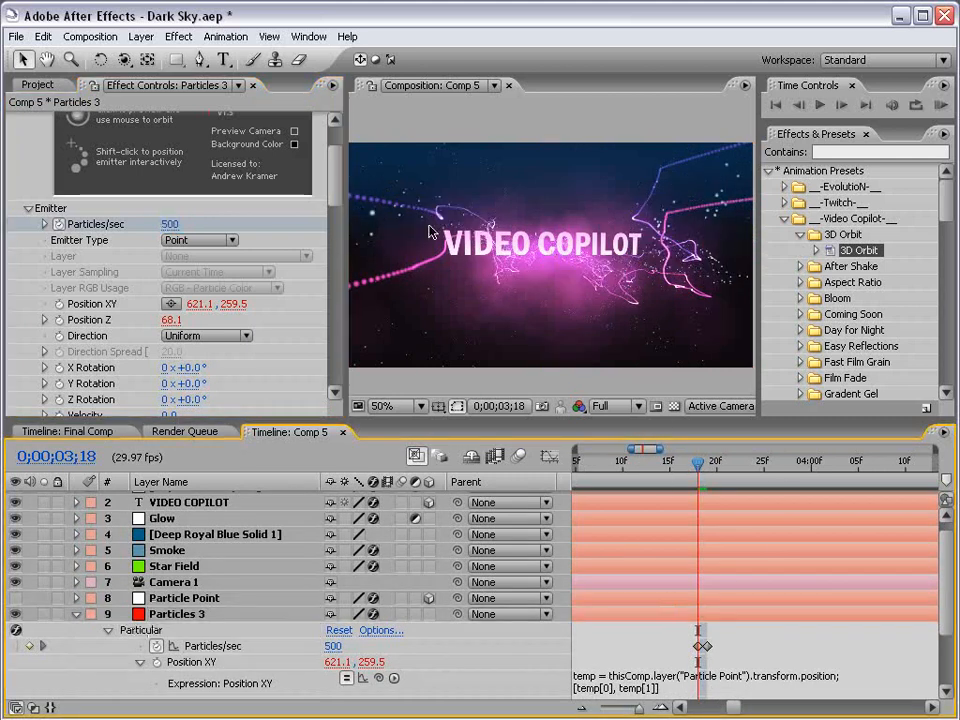
{"action": "left_click", "coordinate": [170, 224]}
{"action": "type", "text": "750"}
{"action": "key", "text": "Return"}
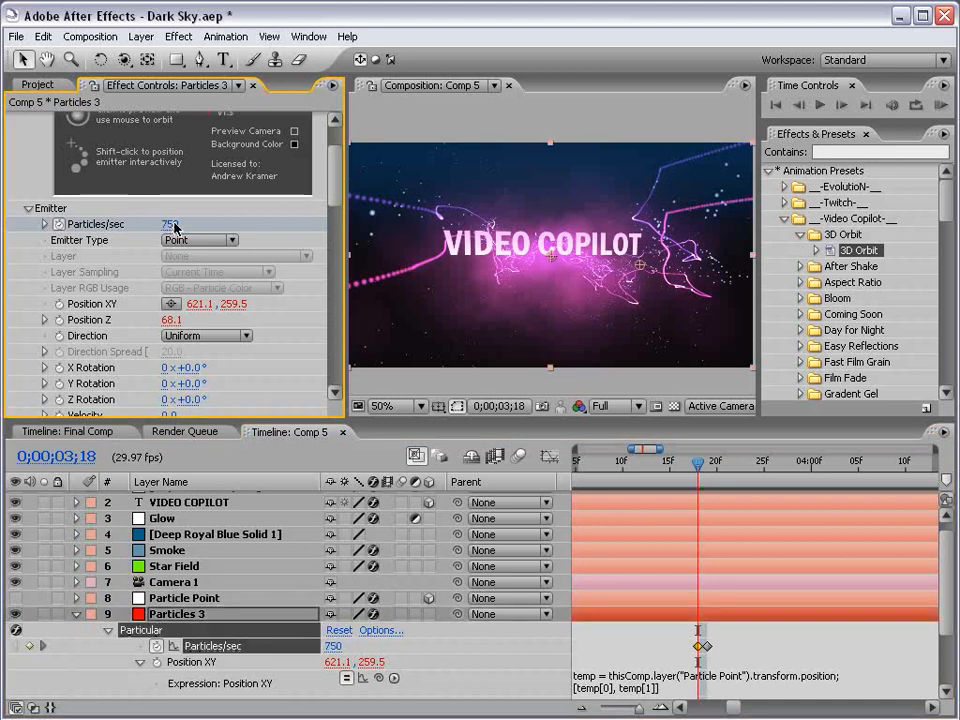
{"action": "left_click", "coordinate": [737, 633]}
{"action": "key", "text": "minus"}
{"action": "key", "text": "minus"}
{"action": "key", "text": "minus"}
{"action": "key", "text": "minus"}
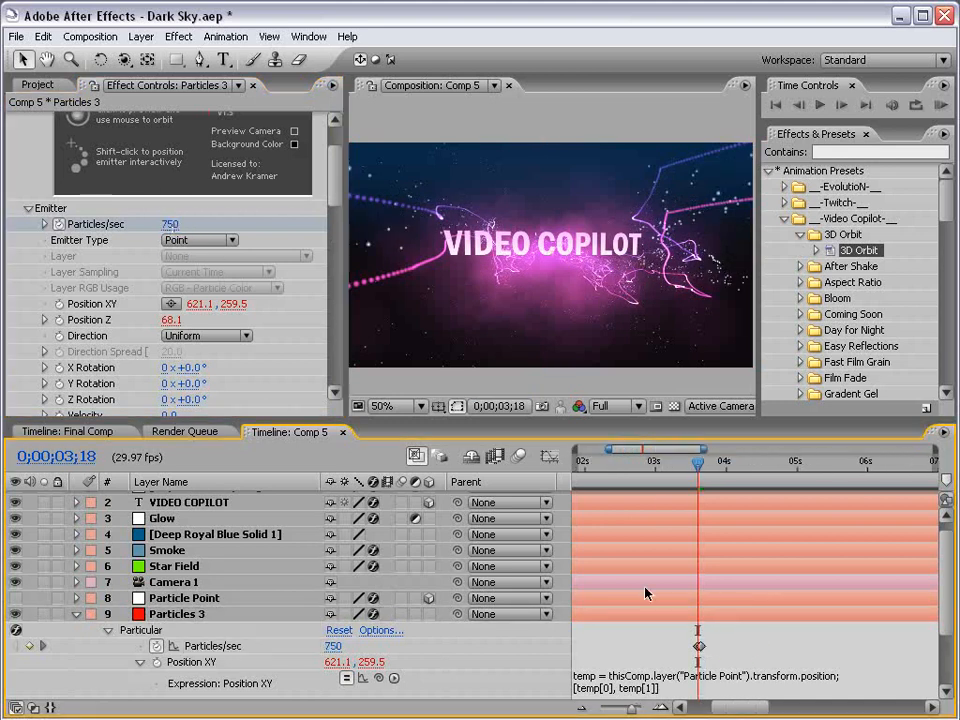
Scrub through the first six seconds to review the emission, then collapse Particles 3
{"action": "left_click_drag", "start_coordinate": [801, 600], "coordinate": [780, 580]}
{"action": "left_click_drag", "start_coordinate": [640, 468], "coordinate": [747, 476]}
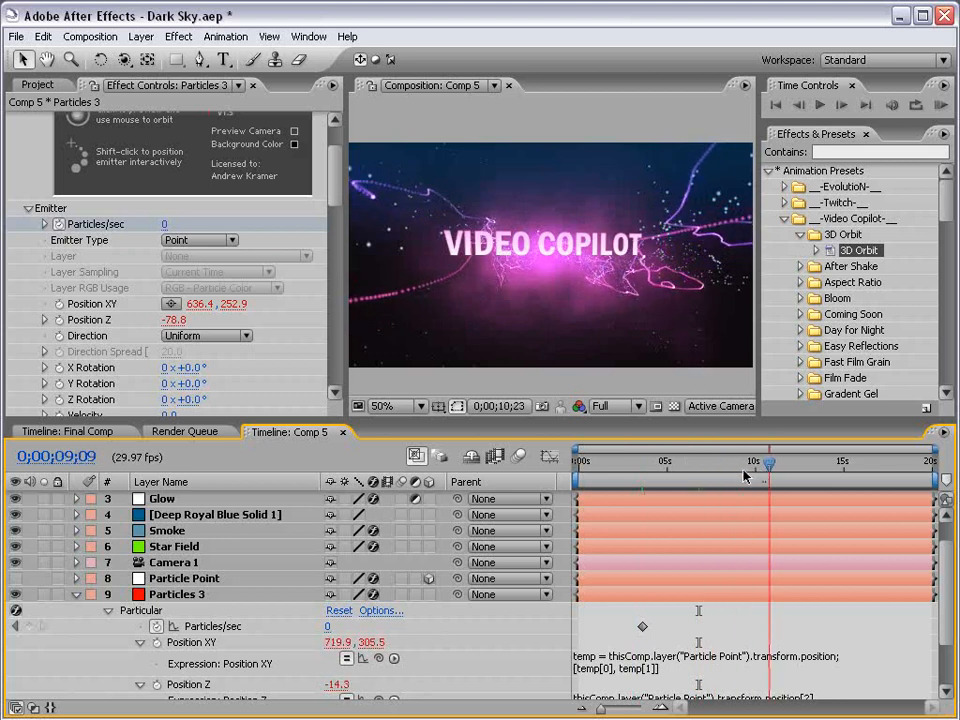
{"action": "left_click_drag", "start_coordinate": [578, 468], "coordinate": [692, 462]}
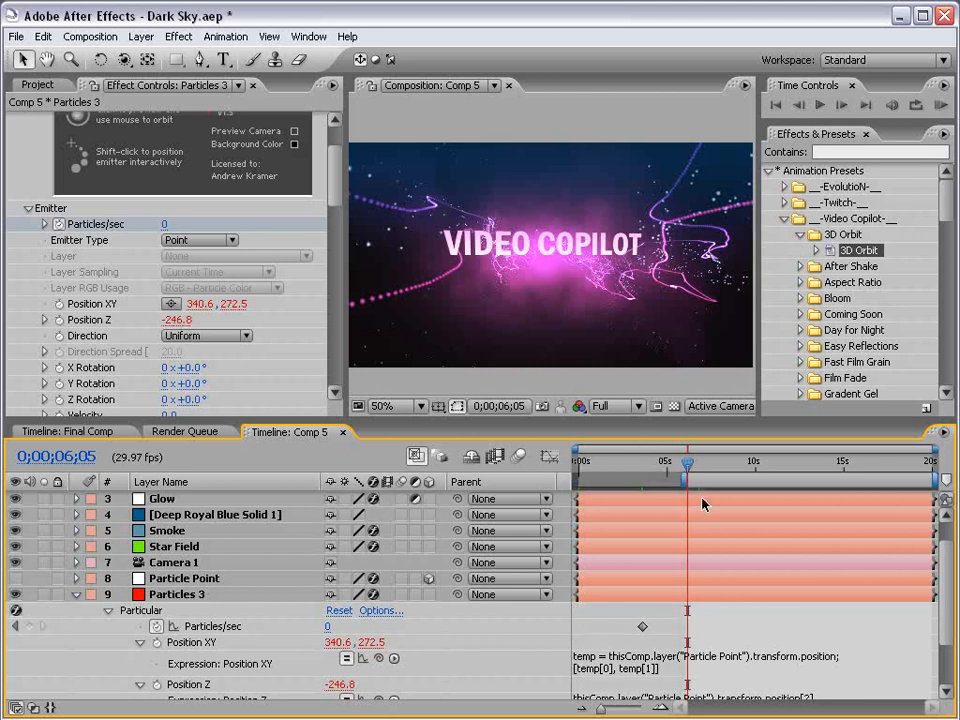
{"action": "left_click_drag", "start_coordinate": [686, 465], "coordinate": [735, 464]}
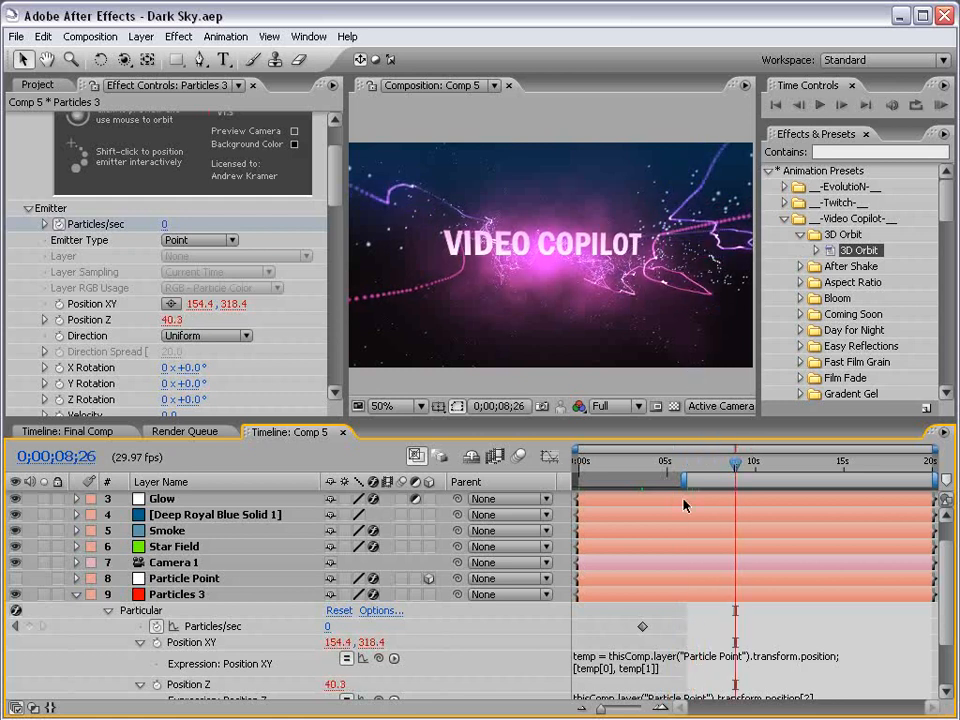
{"action": "left_click", "coordinate": [77, 595]}
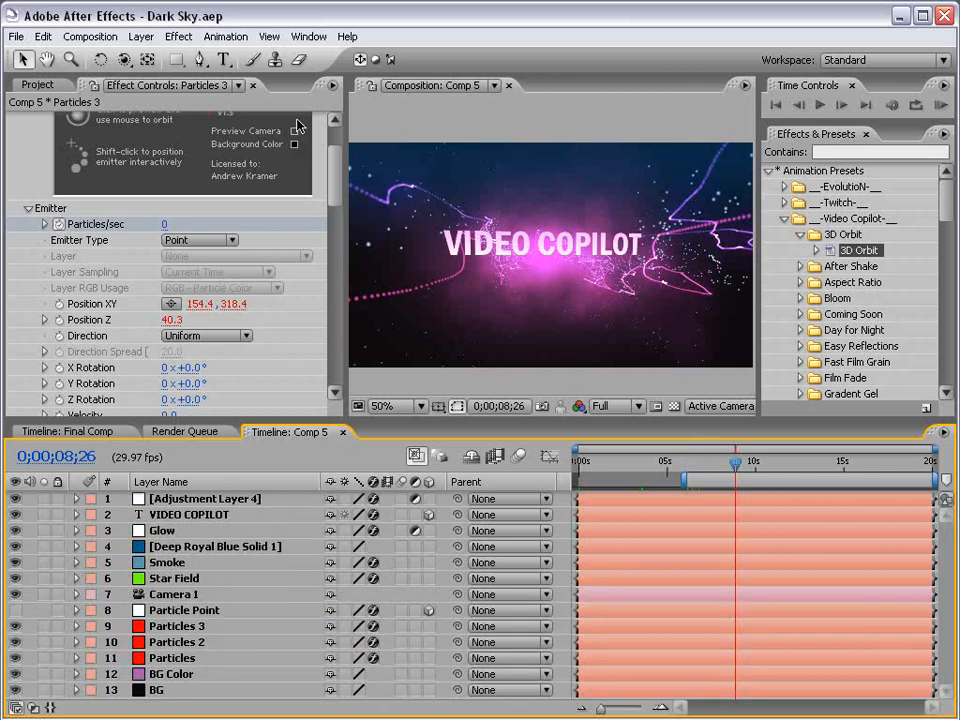
{"action": "left_click", "coordinate": [141, 36]}
Add a 3D null object, Null 5, and parent Camera 1 to it
{"action": "mouse_move", "coordinate": [142, 58]}
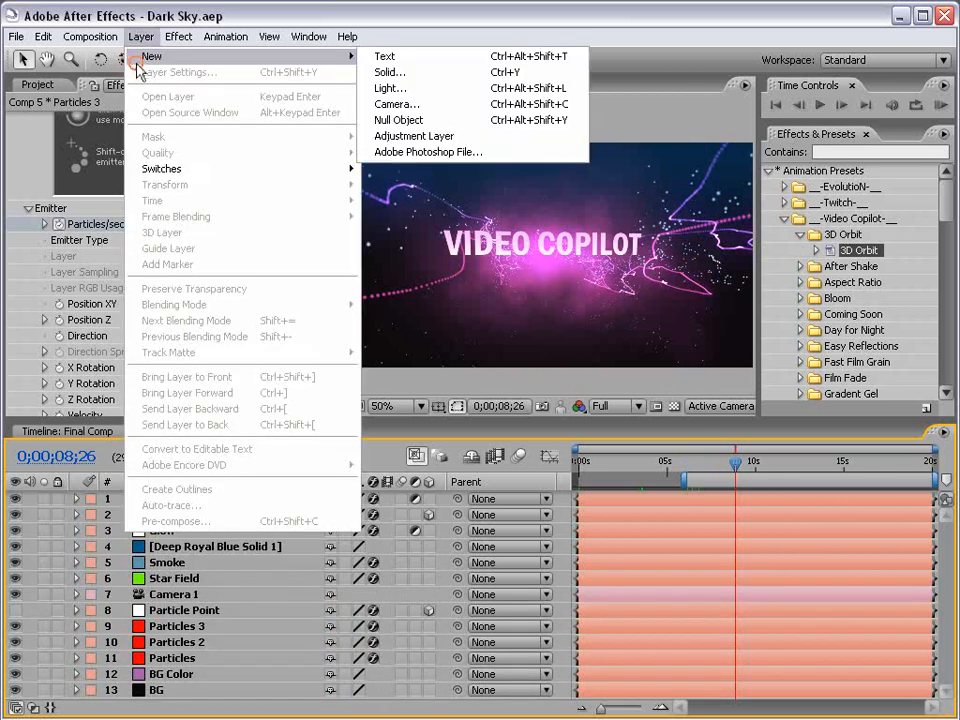
{"action": "left_click", "coordinate": [413, 121]}
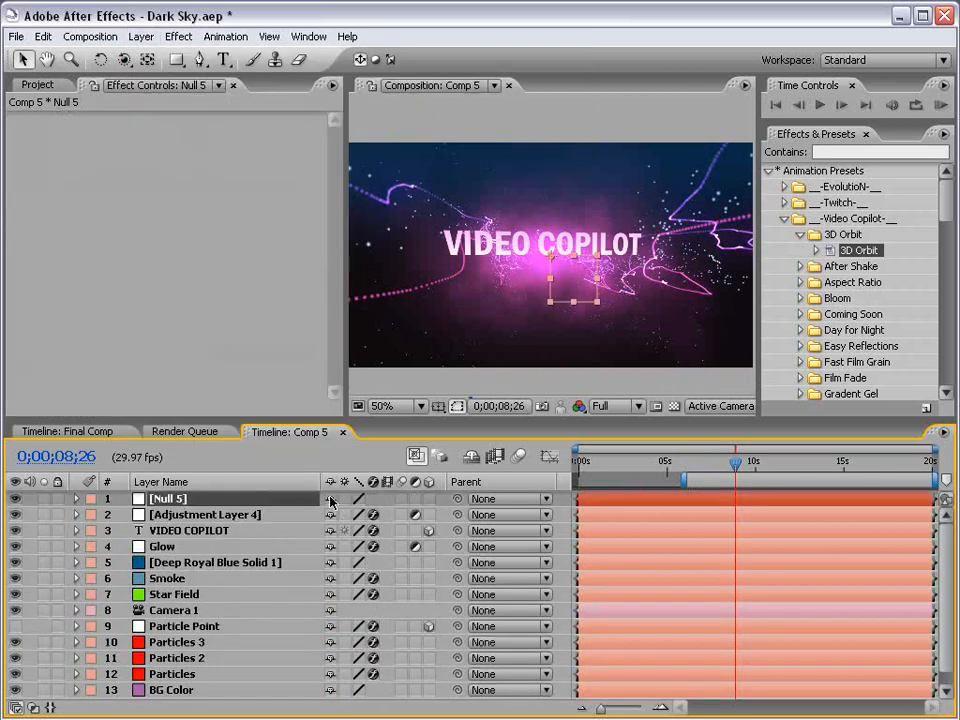
{"action": "left_click", "coordinate": [429, 499]}
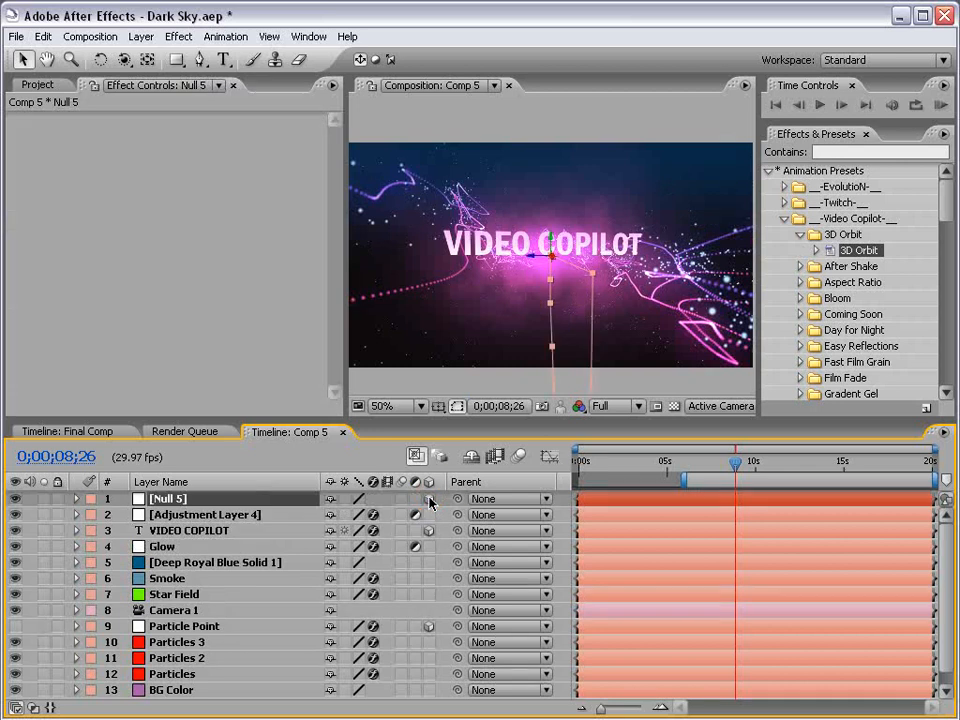
{"action": "left_click", "coordinate": [161, 612]}
{"action": "left_click_drag", "start_coordinate": [457, 612], "coordinate": [183, 508]}
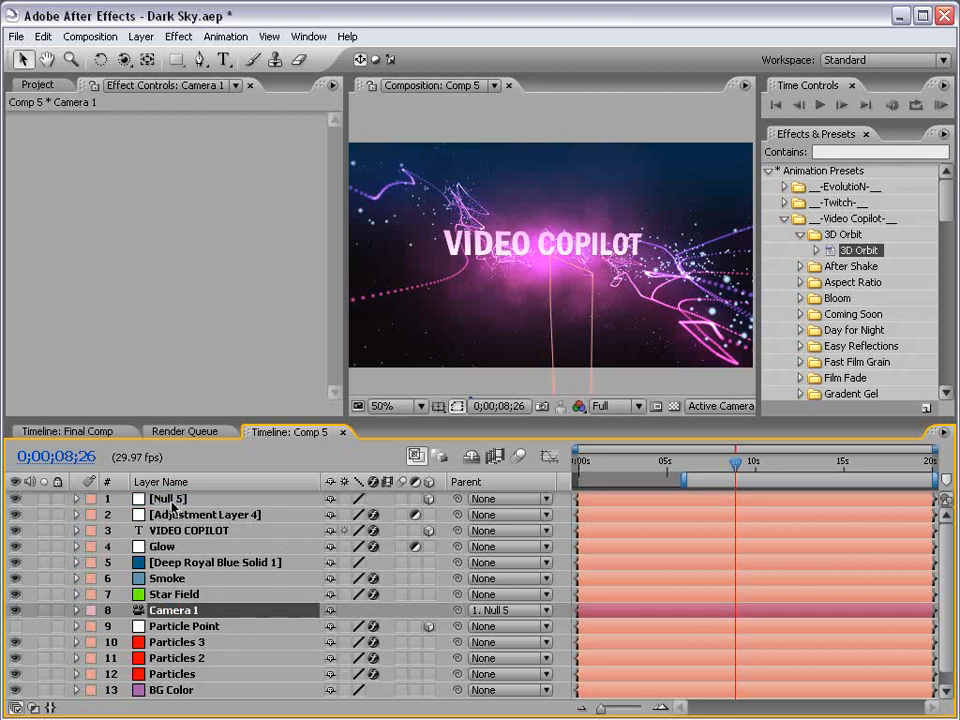
{"action": "left_click", "coordinate": [181, 500]}
Keyframe Null 5's Y Rotation at 78° and move the time to 10;01
{"action": "key", "text": "r"}
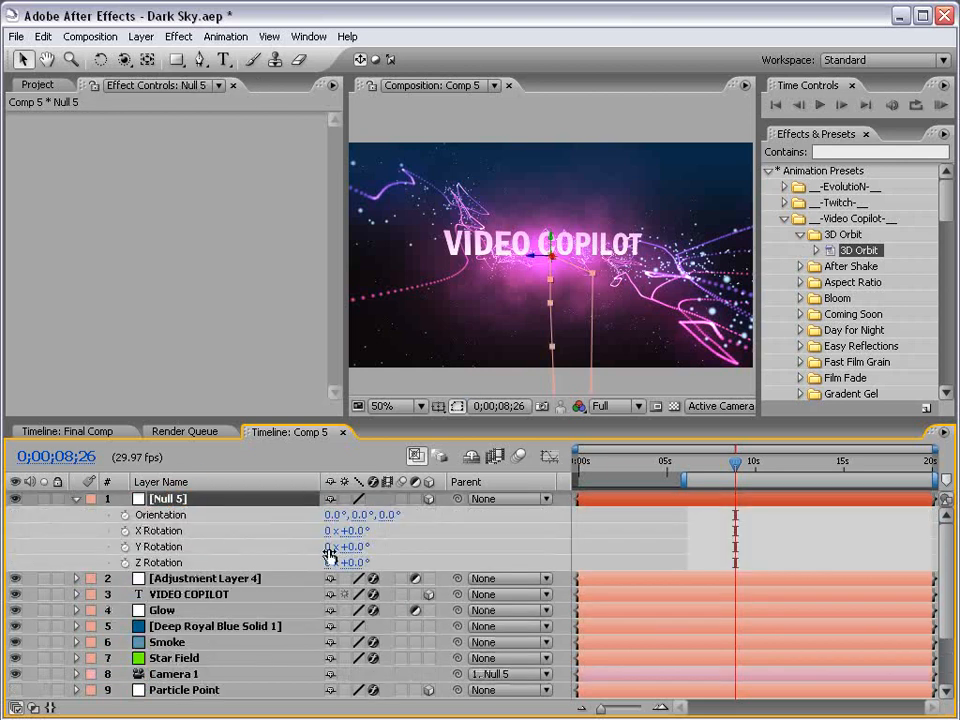
{"action": "left_click_drag", "start_coordinate": [345, 546], "coordinate": [421, 543]}
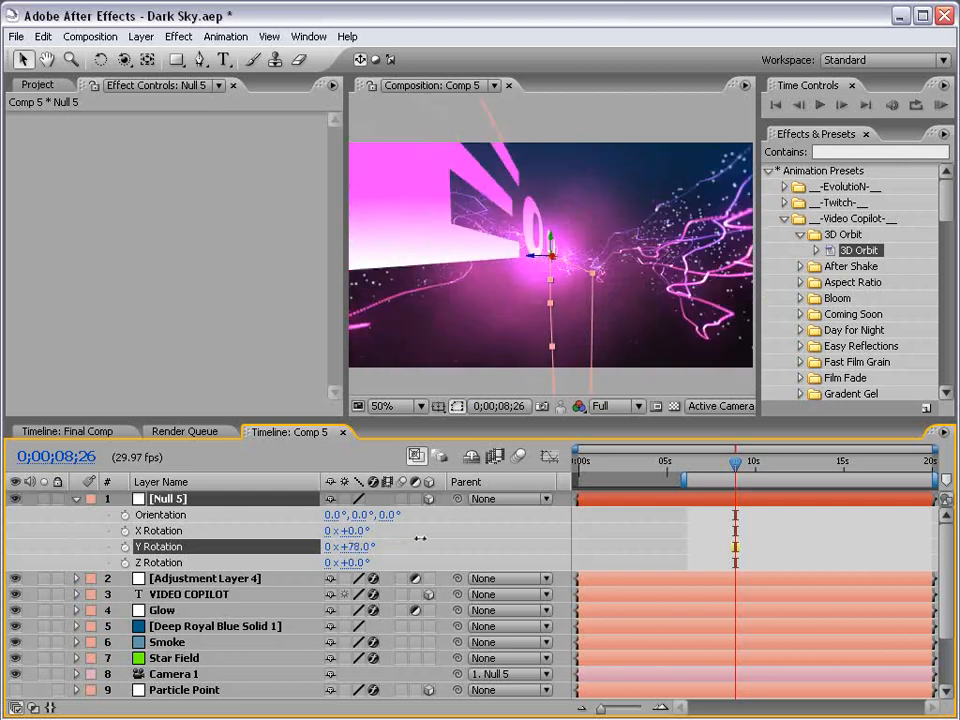
{"action": "left_click", "coordinate": [124, 546]}
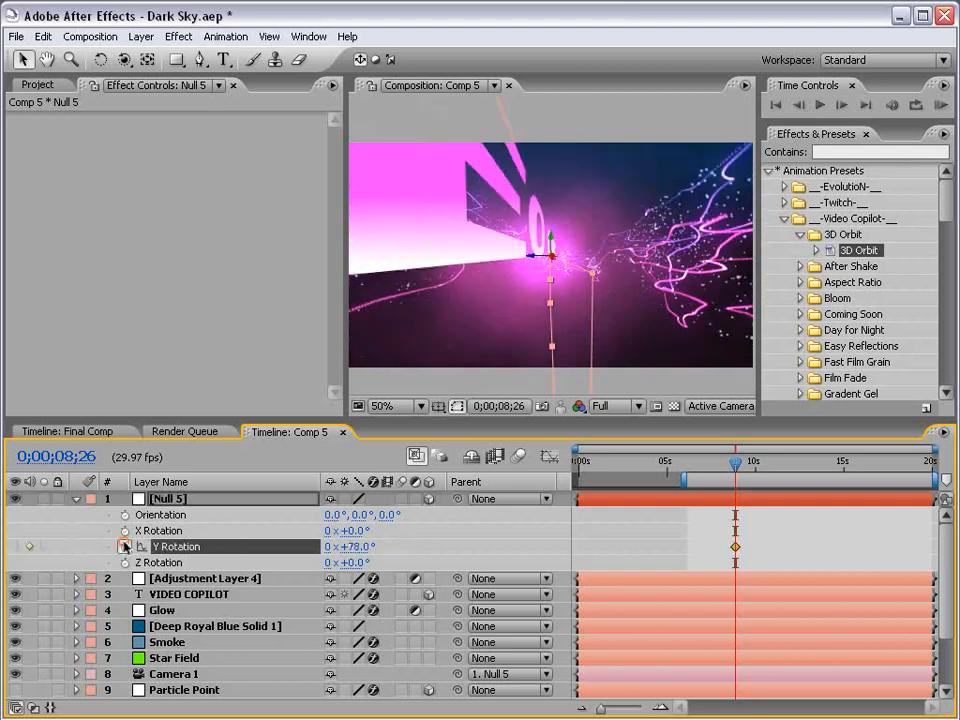
{"action": "left_click", "coordinate": [744, 463]}
{"action": "left_click", "coordinate": [757, 464]}
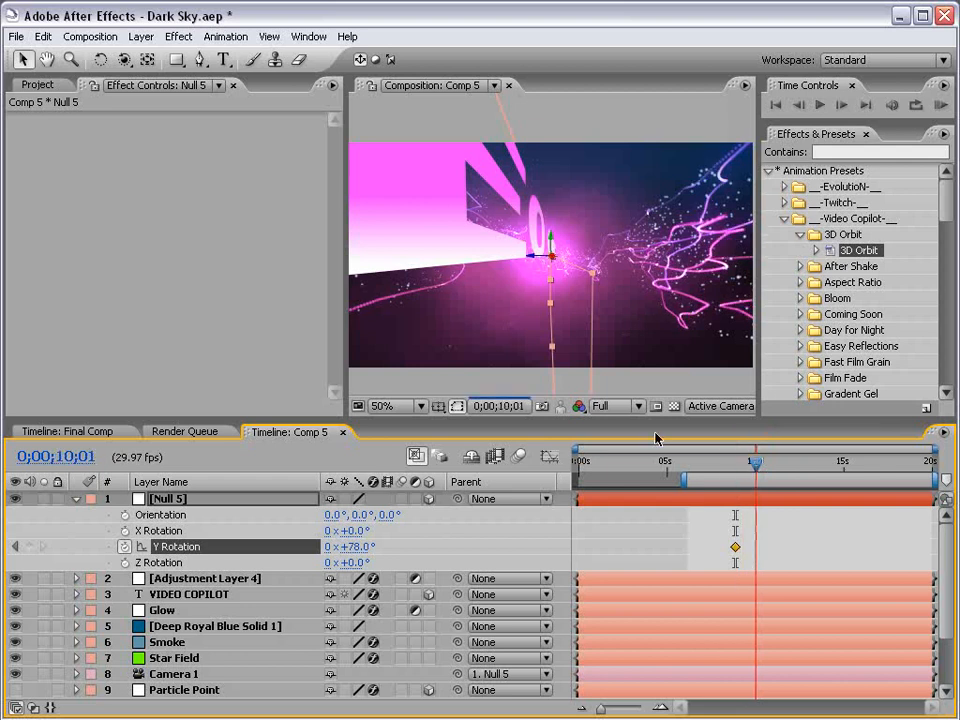
Set Y Rotation to 0° at 10;01 and Easy Ease both keyframes, previewing at half resolution
{"action": "left_click", "coordinate": [620, 406]}
{"action": "left_click", "coordinate": [616, 442]}
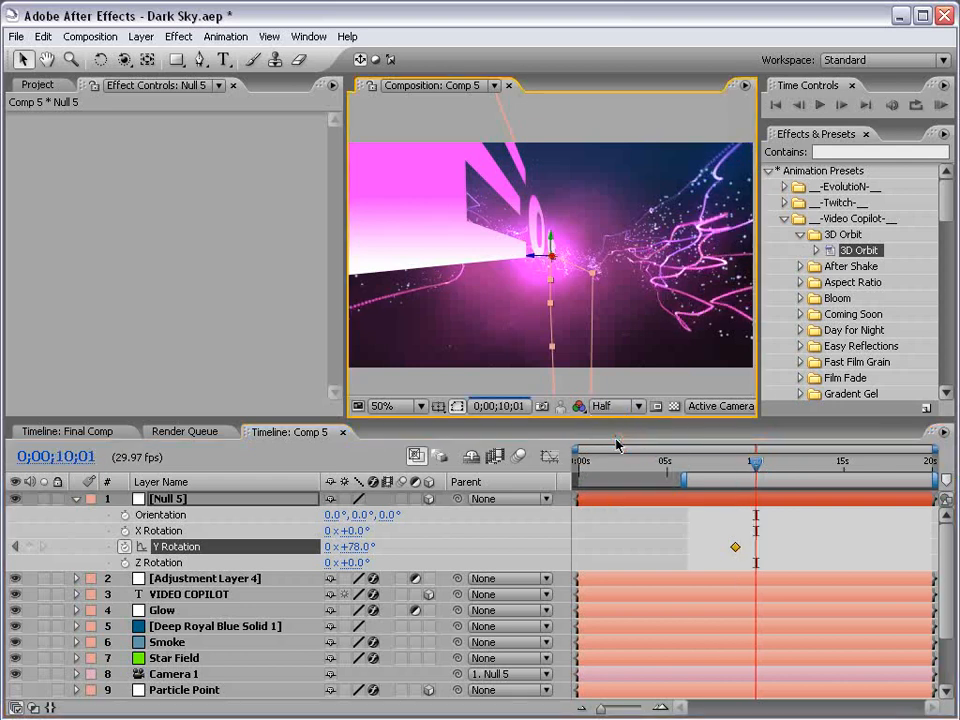
{"action": "left_click", "coordinate": [360, 548]}
{"action": "type", "text": "0"}
{"action": "key", "text": "Return"}
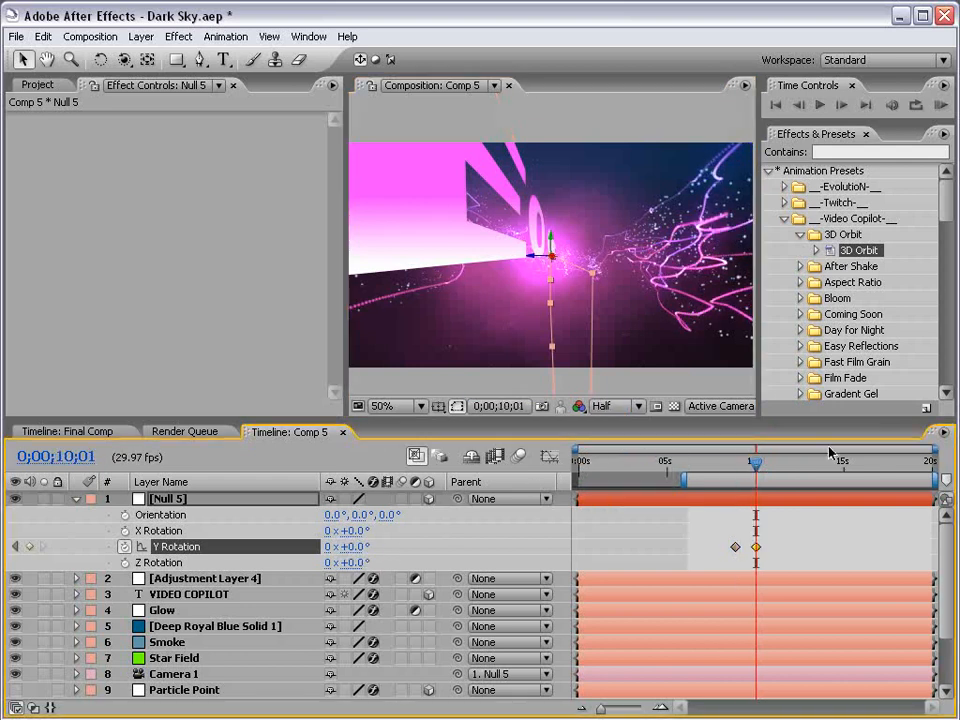
{"action": "left_click", "coordinate": [735, 547], "text": "shift"}
{"action": "key", "text": "F9"}
{"action": "left_click_drag", "start_coordinate": [732, 468], "coordinate": [737, 465]}
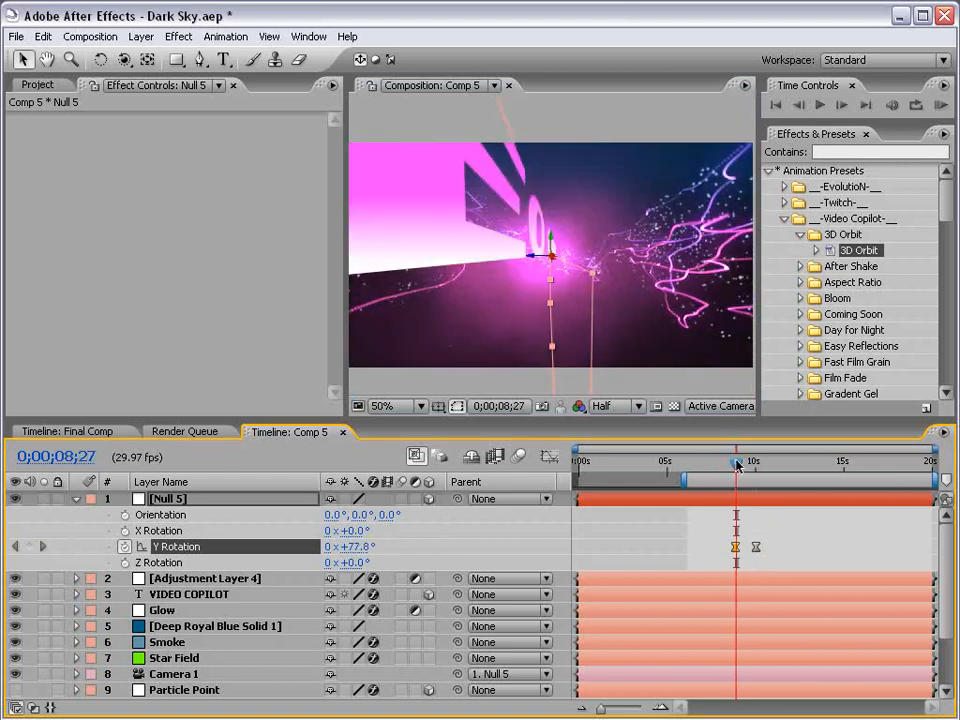
{"action": "left_click", "coordinate": [190, 594]}
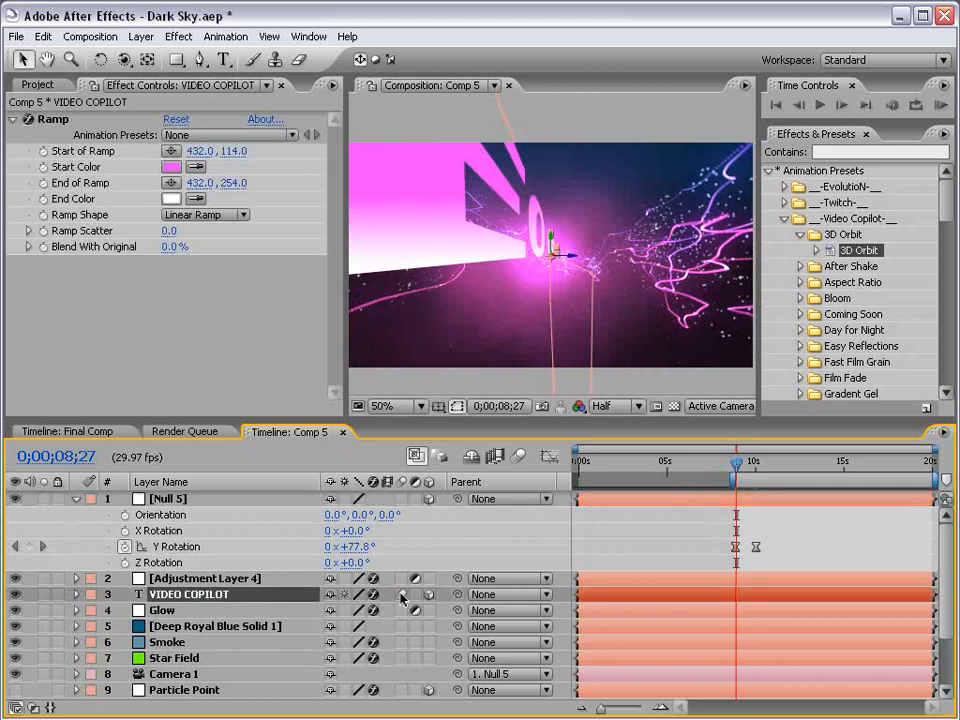
Enable motion blur, save, and play a half-resolution preview of the camera swing
{"action": "left_click", "coordinate": [518, 456]}
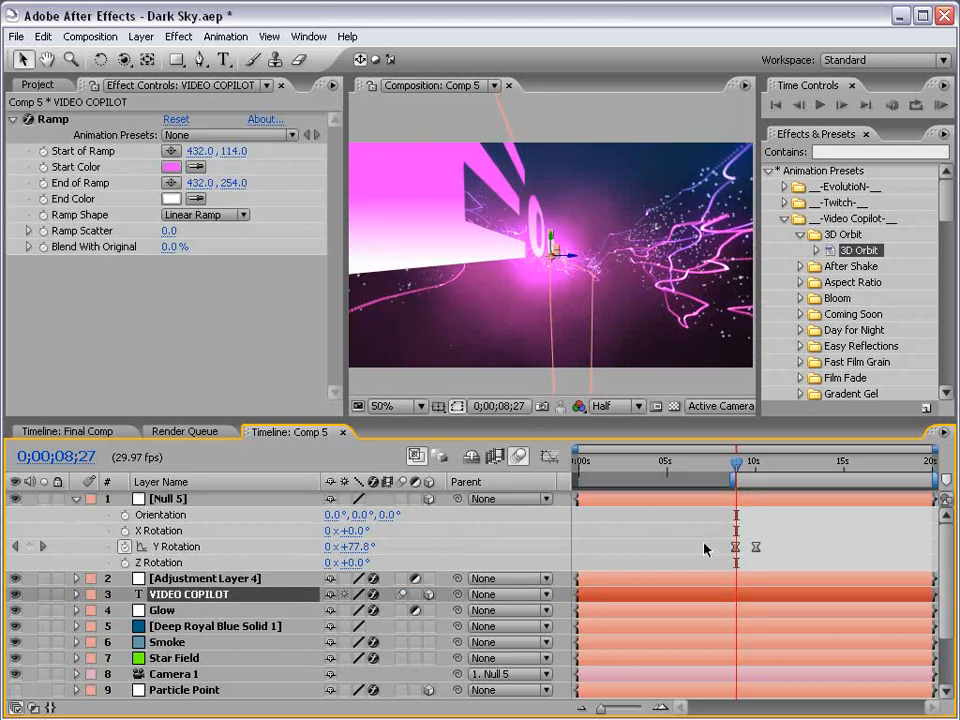
{"action": "key", "text": "ctrl+s"}
{"action": "left_click_drag", "start_coordinate": [904, 126], "coordinate": [904, 208]}
{"action": "left_click", "coordinate": [917, 167]}
{"action": "left_click", "coordinate": [911, 226]}
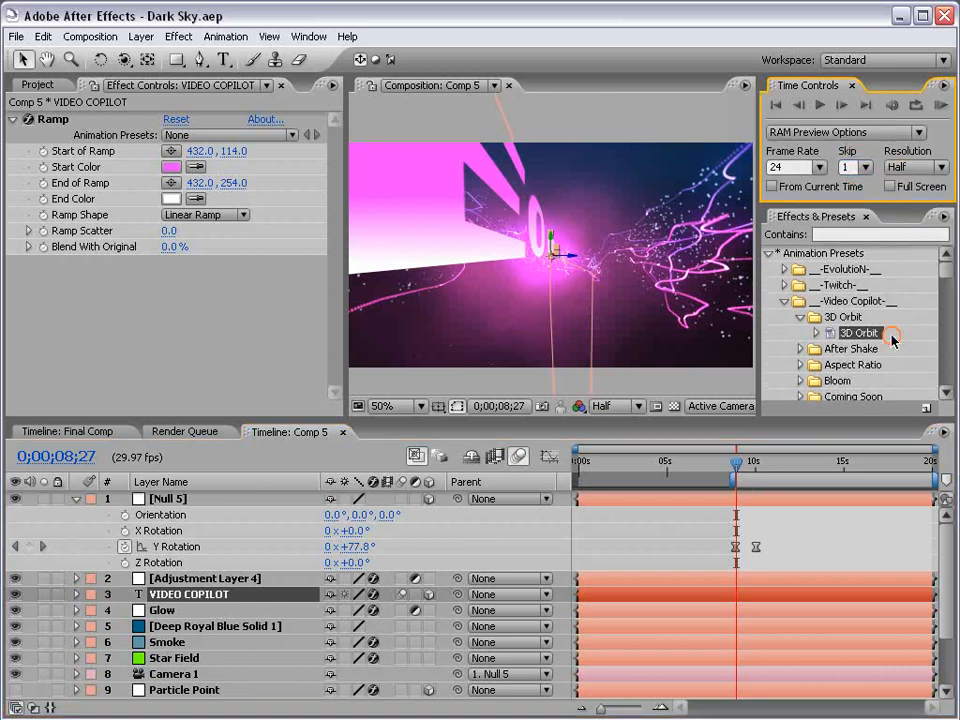
{"action": "left_click", "coordinate": [782, 516]}
{"action": "key", "text": "KP_0"}
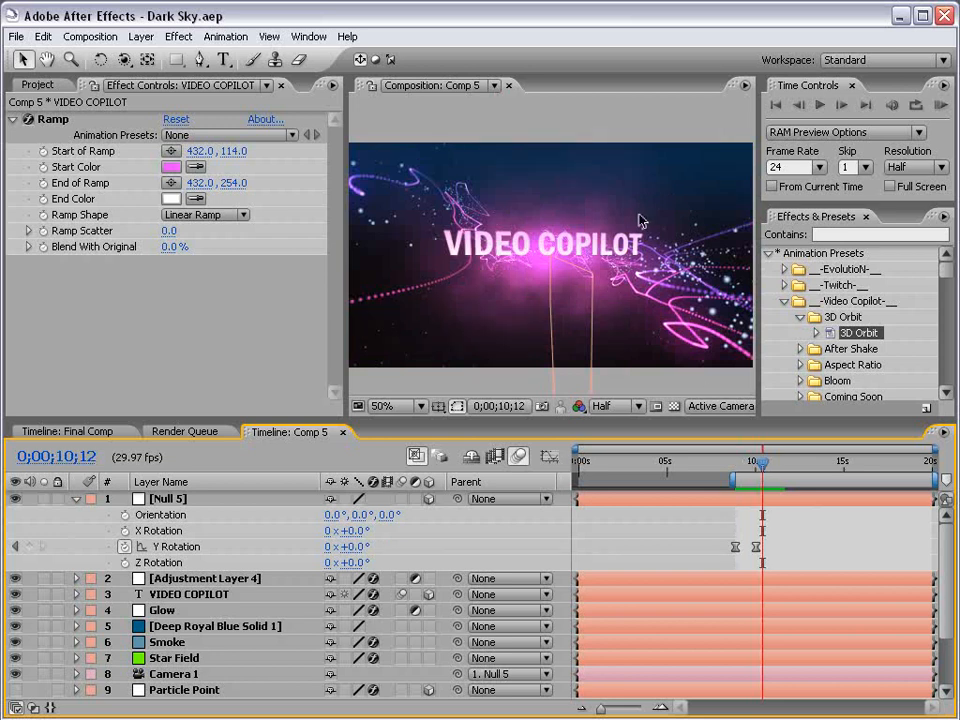
Go back to 10;06 and show only Null 5's Position (432, 240, 0)
{"action": "left_click_drag", "start_coordinate": [757, 469], "coordinate": [755, 464]}
{"action": "left_click", "coordinate": [226, 484]}
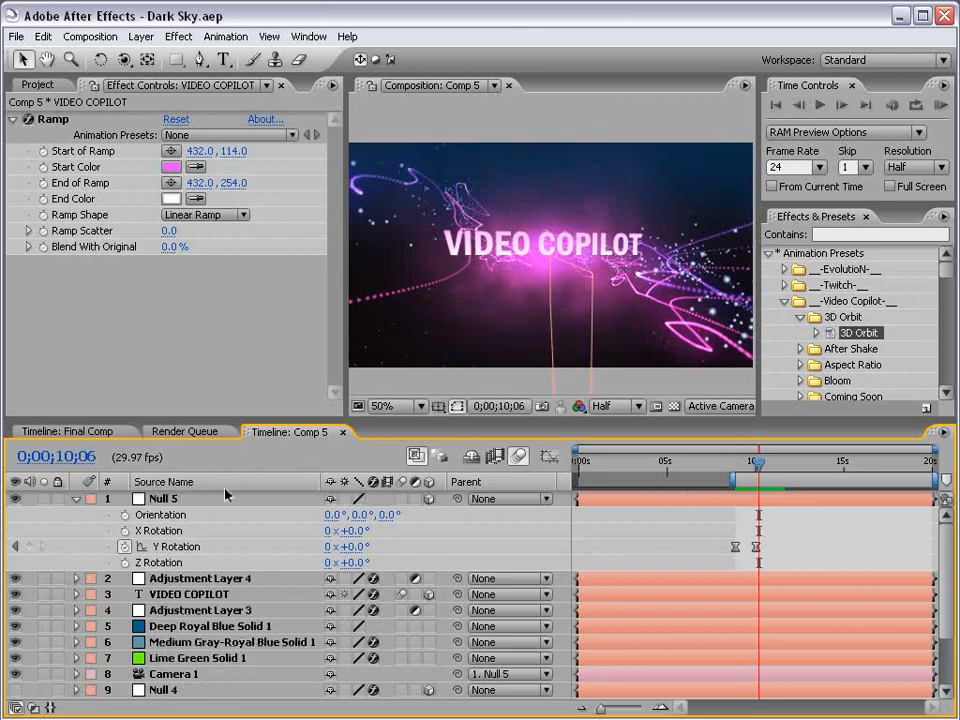
{"action": "left_click", "coordinate": [162, 500]}
{"action": "key", "text": "p"}
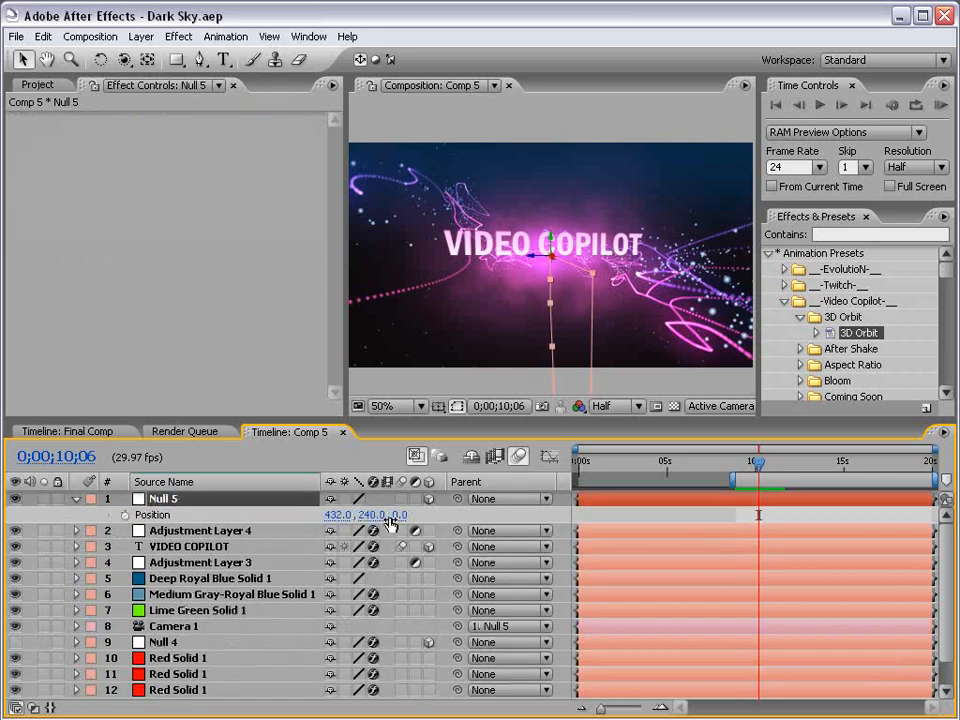
Keyframe Null 5's Position at 10;06, then move it up to Y -150 at 11;03
{"action": "key", "text": "u"}
{"action": "key", "text": "shift+p"}
{"action": "left_click", "coordinate": [126, 514]}
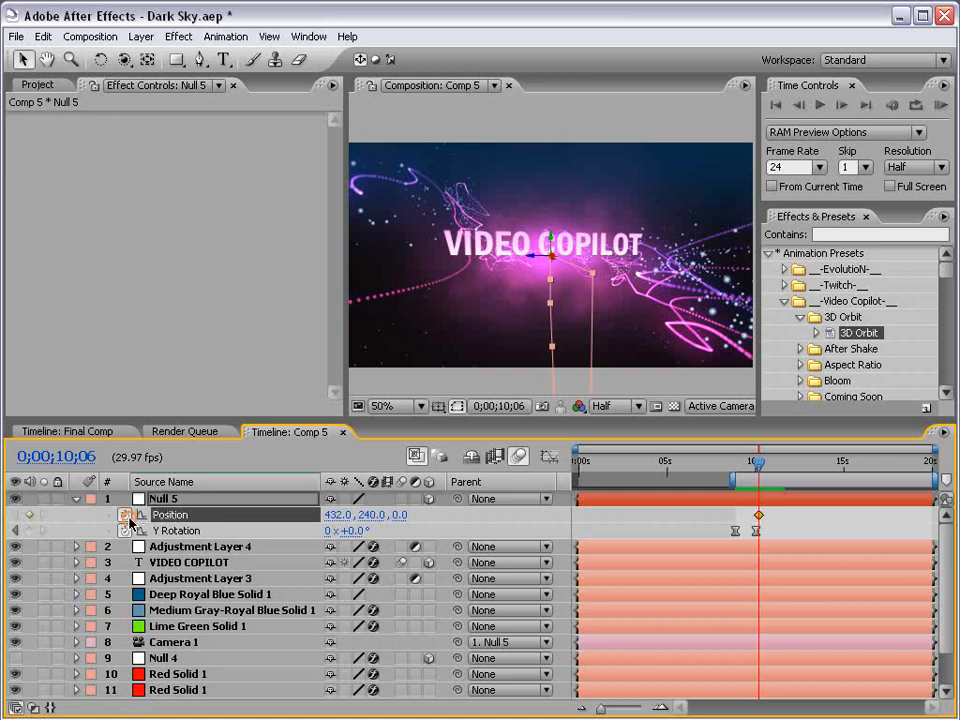
{"action": "left_click_drag", "start_coordinate": [758, 464], "coordinate": [775, 465]}
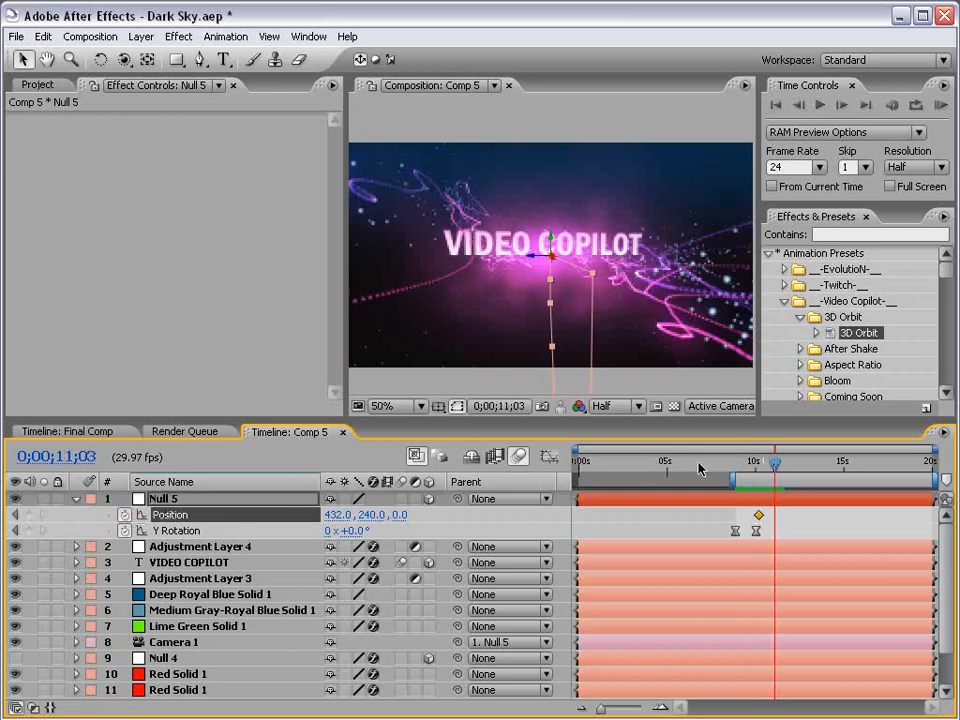
{"action": "left_click_drag", "start_coordinate": [553, 246], "coordinate": [572, 77]}
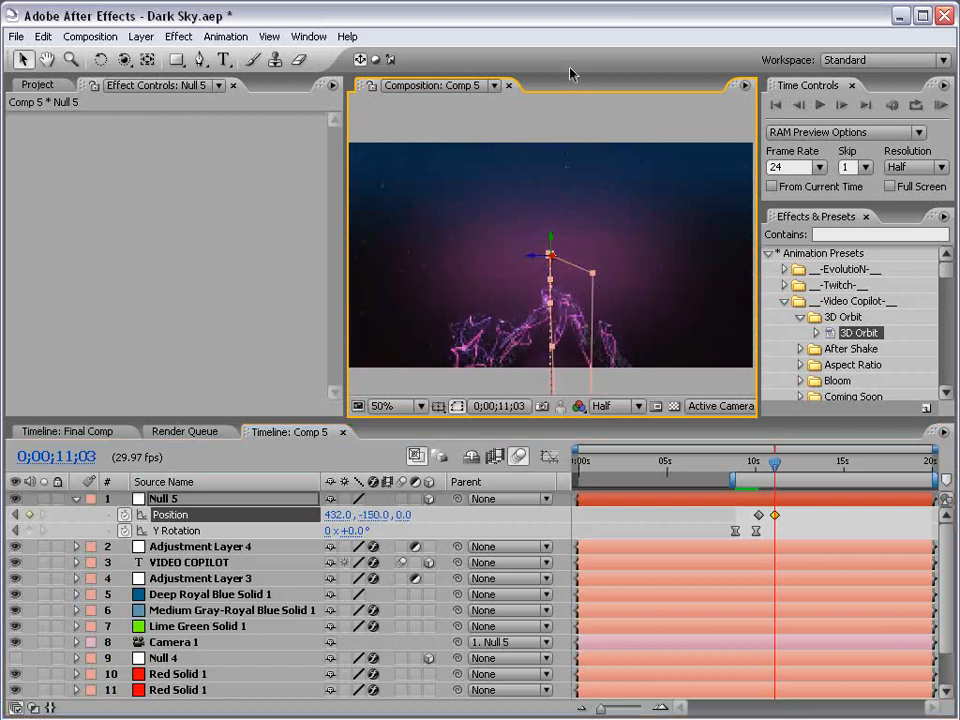
Duplicate the VIDEO COPILOT title layer and move the copy upward
{"action": "left_click", "coordinate": [190, 562]}
{"action": "key", "text": "ctrl+d"}
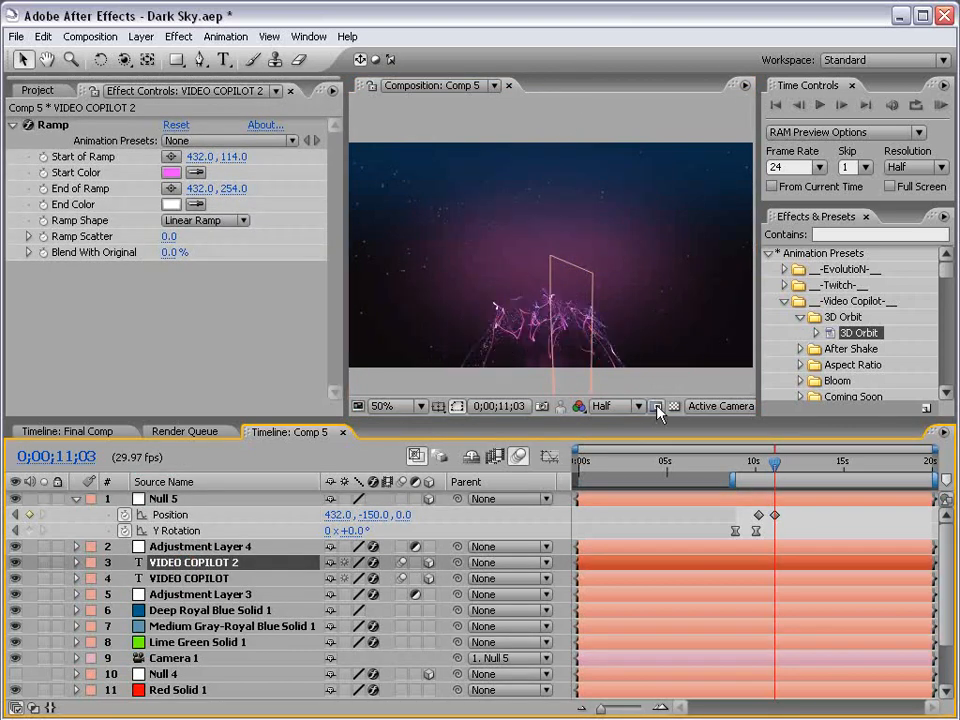
{"action": "left_click_drag", "start_coordinate": [775, 463], "coordinate": [761, 463]}
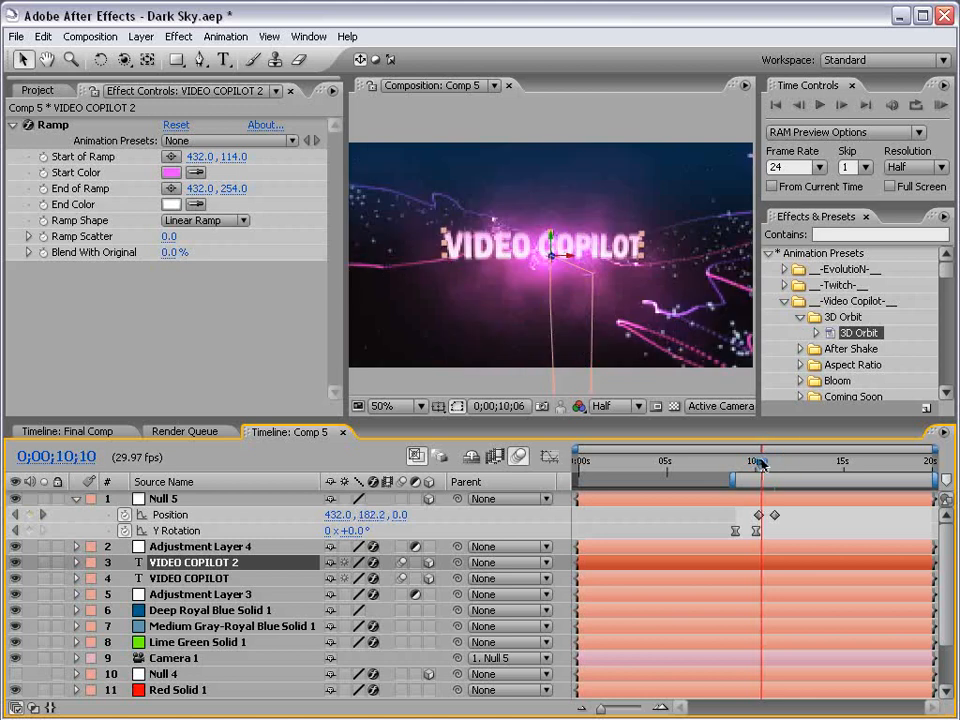
{"action": "left_click_drag", "start_coordinate": [549, 261], "coordinate": [552, 95]}
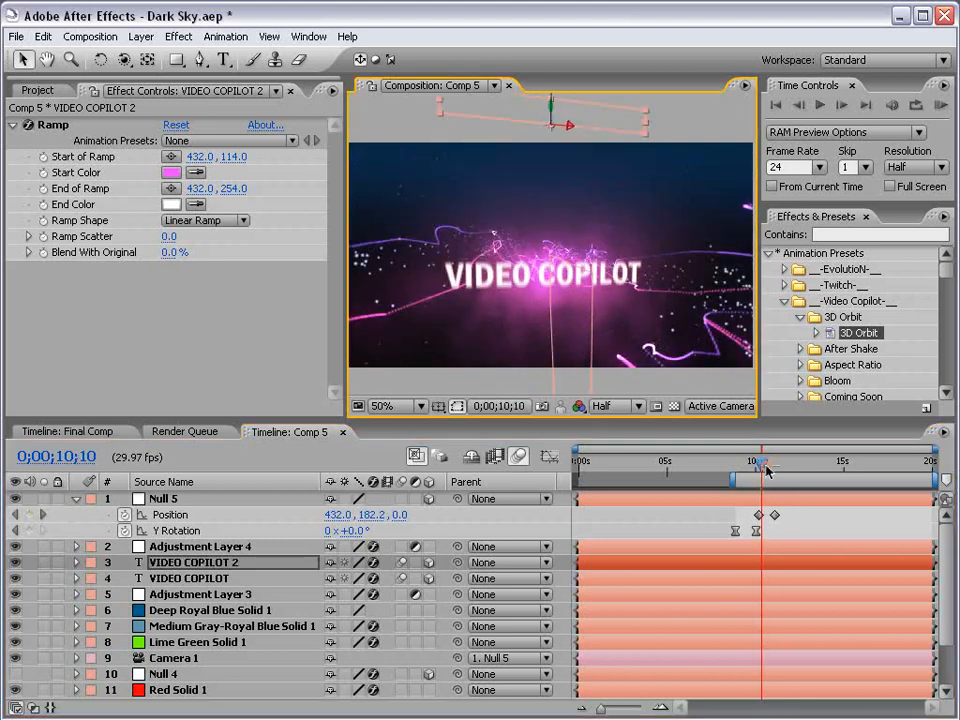
{"action": "left_click_drag", "start_coordinate": [767, 472], "coordinate": [778, 463]}
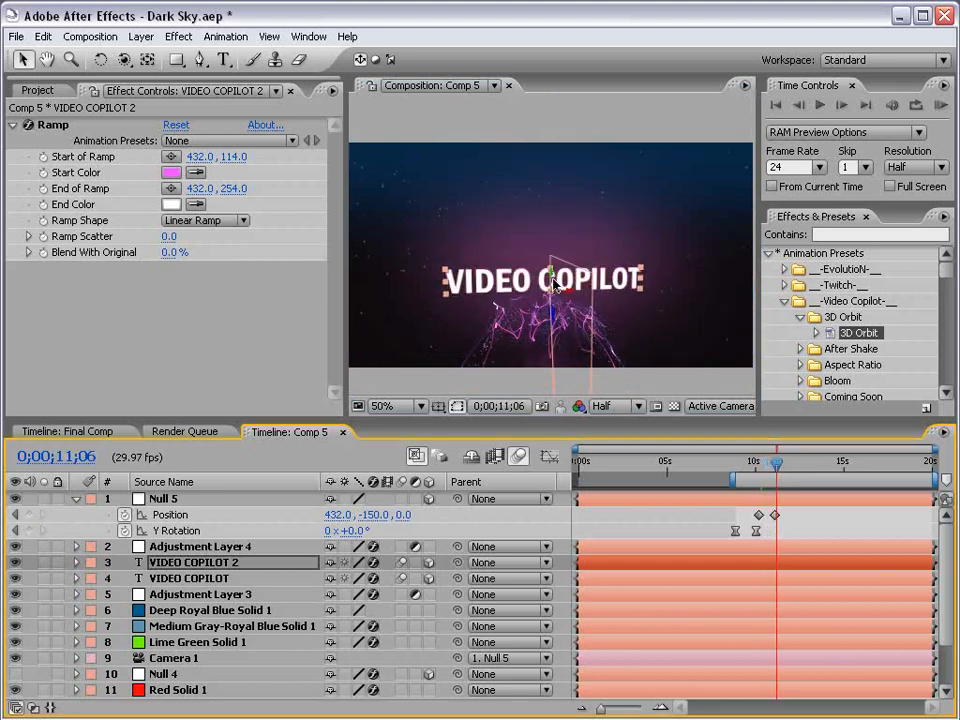
{"action": "left_click_drag", "start_coordinate": [553, 274], "coordinate": [553, 255]}
{"action": "left_click", "coordinate": [812, 528]}
Apply Easy Ease to both Null 5 Position keyframes and review the rise
{"action": "left_click_drag", "start_coordinate": [782, 508], "coordinate": [751, 517]}
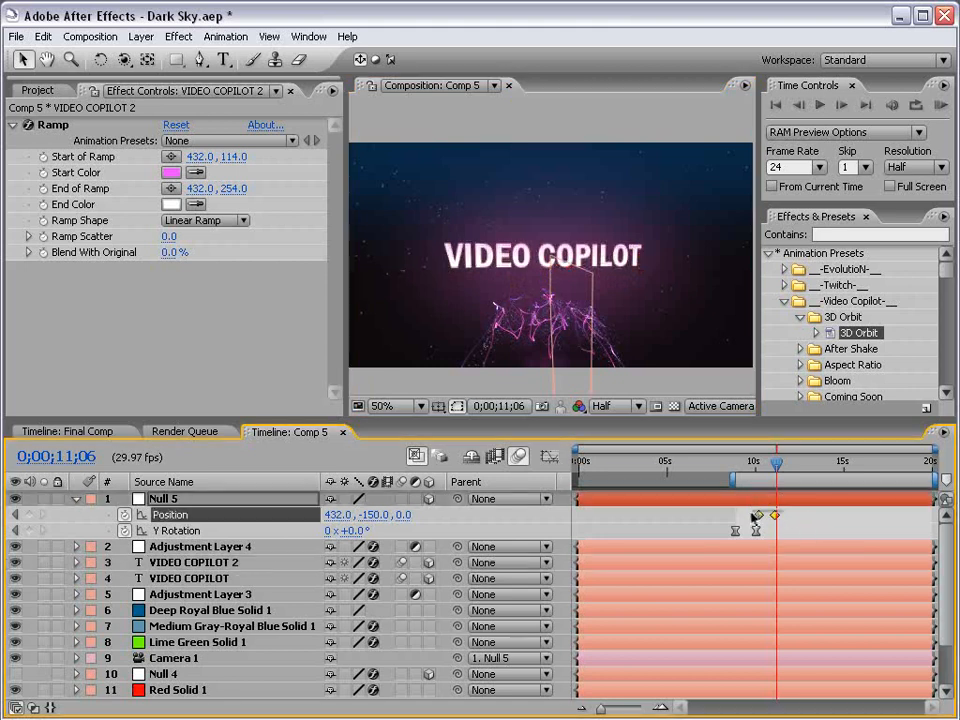
{"action": "key", "text": "F9"}
{"action": "left_click", "coordinate": [814, 513]}
{"action": "left_click_drag", "start_coordinate": [738, 456], "coordinate": [784, 456]}
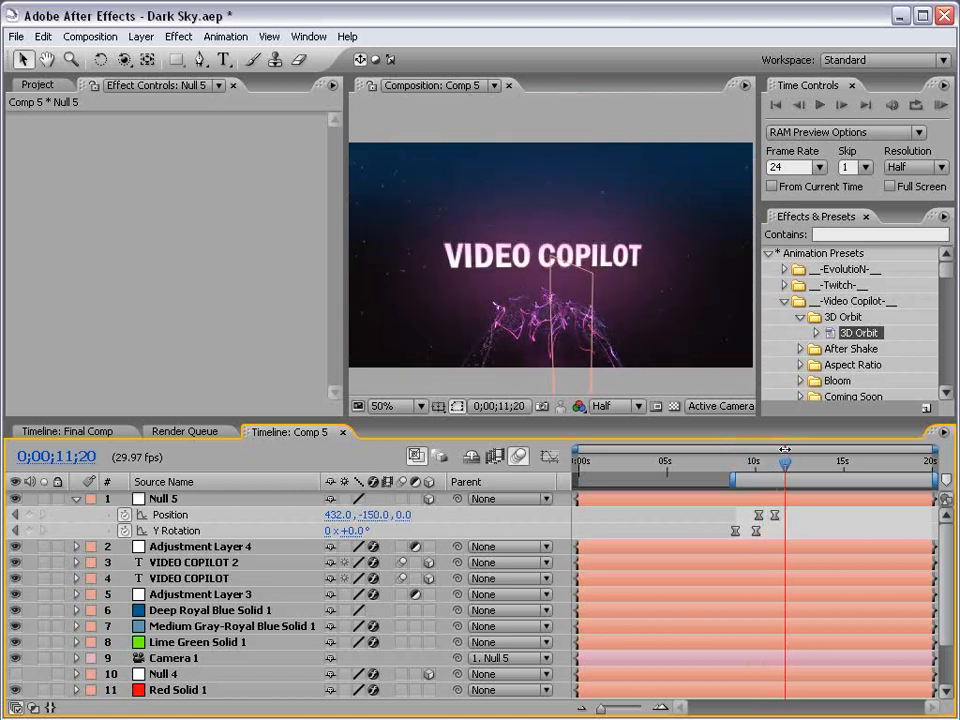
{"action": "left_click", "coordinate": [219, 502]}
{"action": "left_click", "coordinate": [179, 561]}
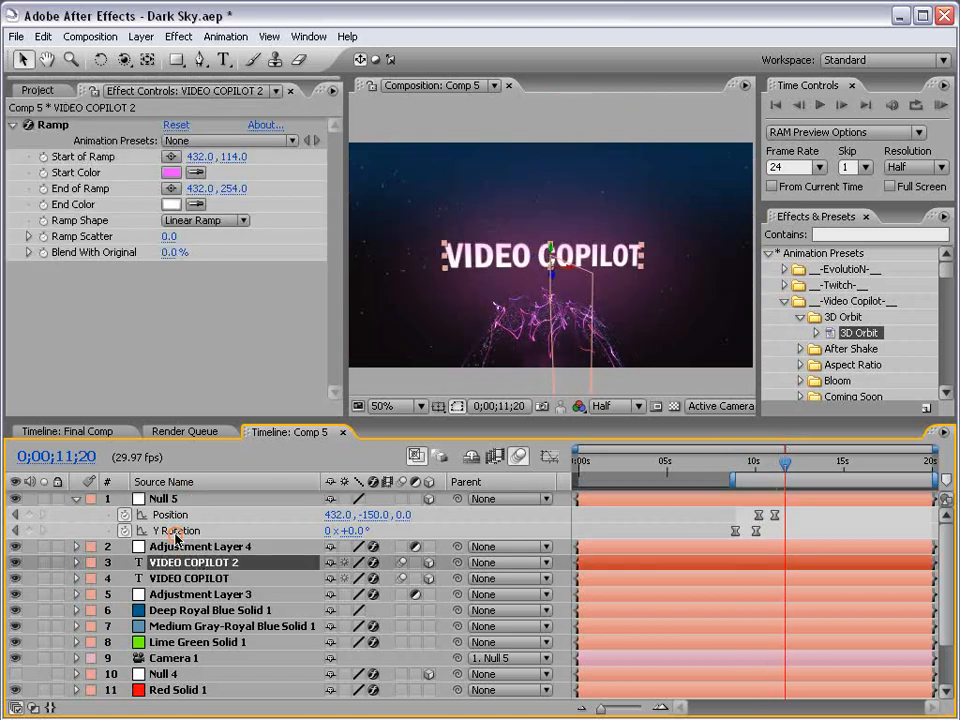
Scrub through the camera swing and rise, then switch to the Video Copilot website
{"action": "left_click_drag", "start_coordinate": [754, 459], "coordinate": [783, 463]}
{"action": "left_click", "coordinate": [790, 517]}
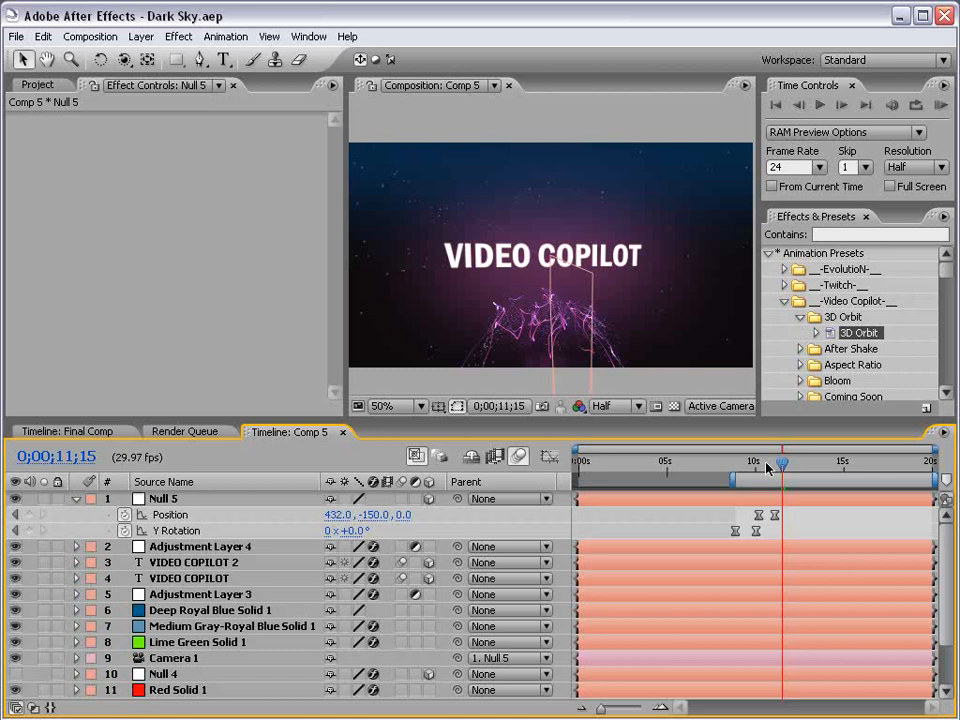
{"action": "mouse_move", "coordinate": [762, 463]}
{"action": "left_mouse_down"}
{"action": "mouse_move", "coordinate": [745, 463]}
{"action": "mouse_move", "coordinate": [786, 464]}
{"action": "mouse_move", "coordinate": [758, 464]}
{"action": "left_mouse_up"}
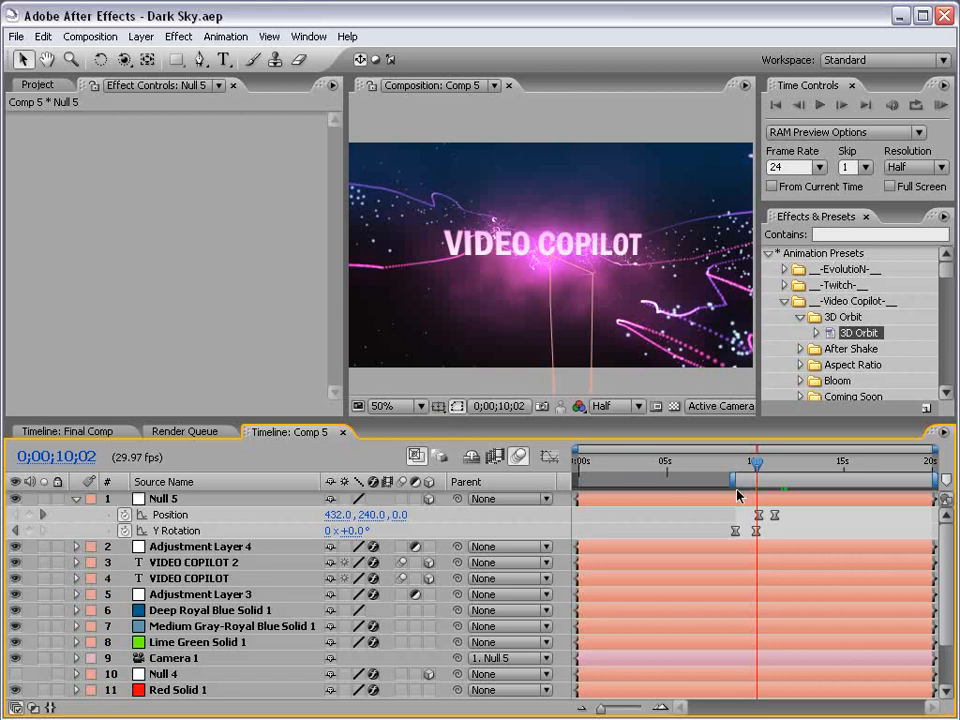
{"action": "key", "text": "alt+Tab"}
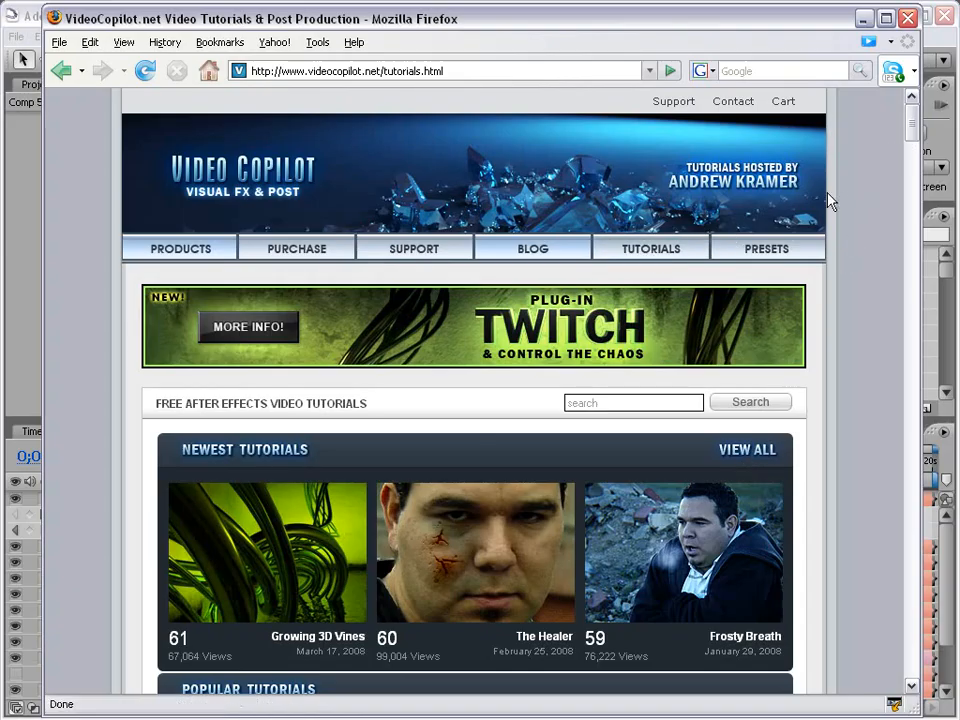
Browse the VideoCopilot.net Products page listing Twitch, Evolution, Designer Sound FX and Riot Gear
{"action": "left_click_drag", "start_coordinate": [910, 130], "coordinate": [911, 200]}
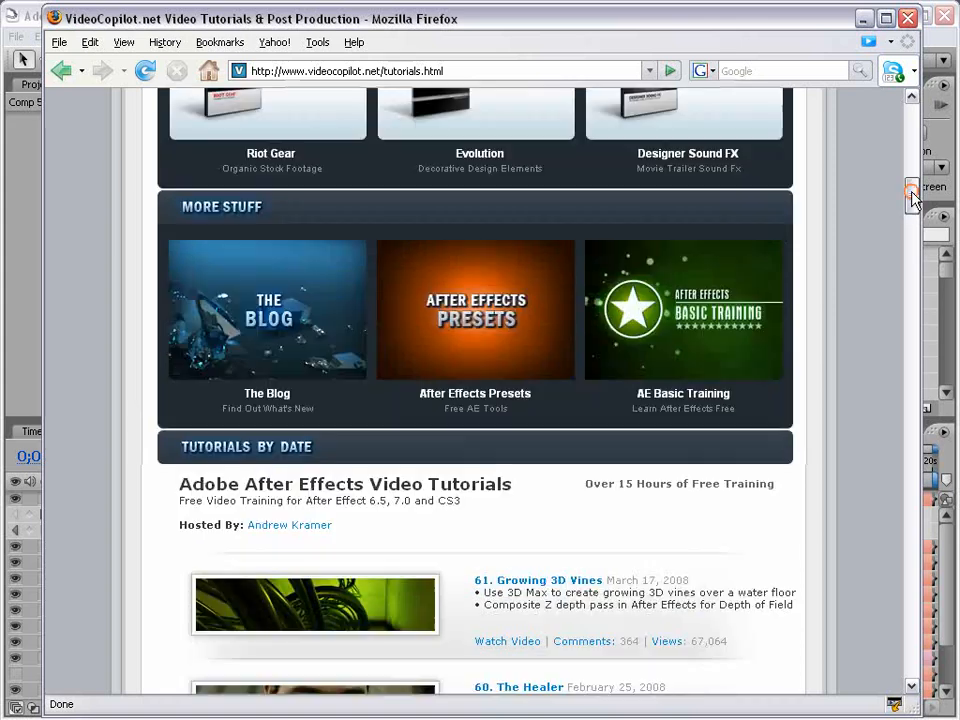
{"action": "left_click_drag", "start_coordinate": [912, 196], "coordinate": [816, 564]}
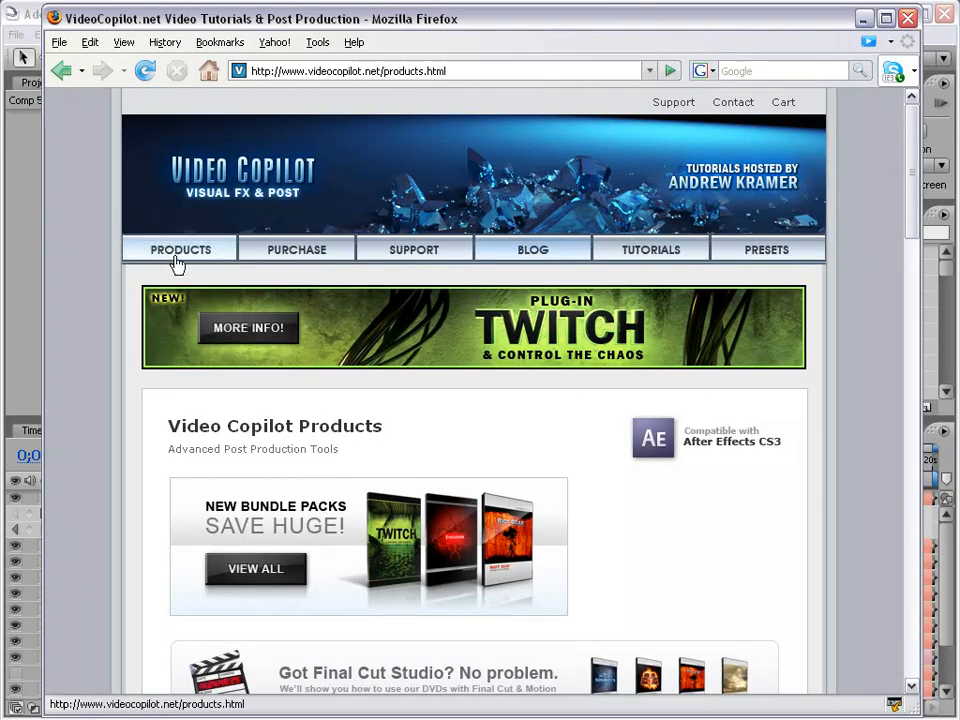
{"action": "left_click_drag", "start_coordinate": [909, 210], "coordinate": [905, 328]}
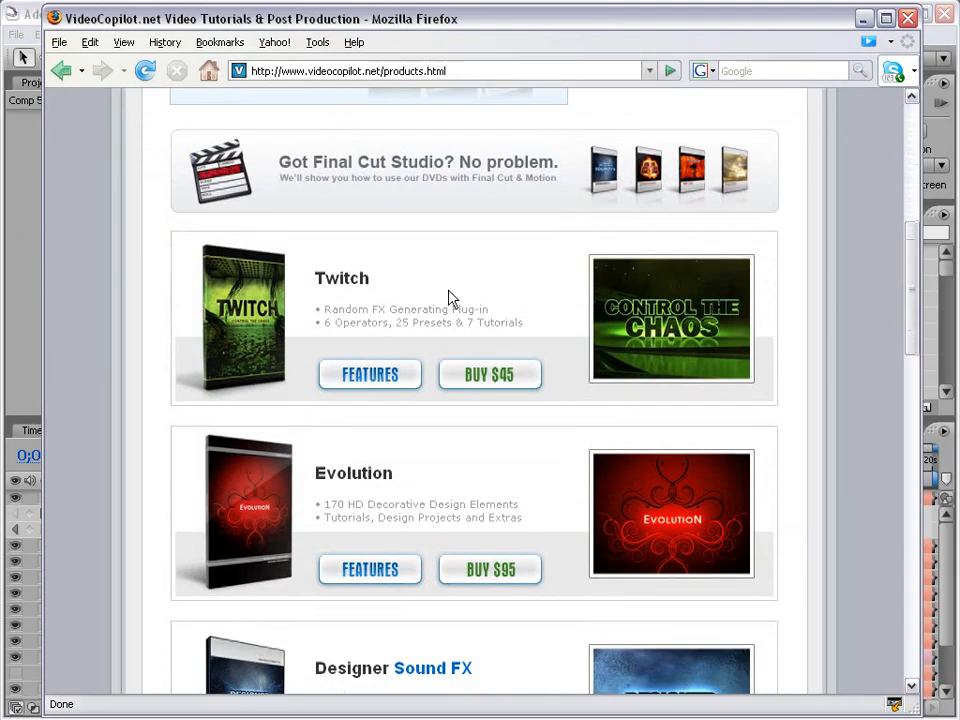
{"action": "scroll", "coordinate": [497, 465], "scroll_direction": "down", "scroll_amount": 5}
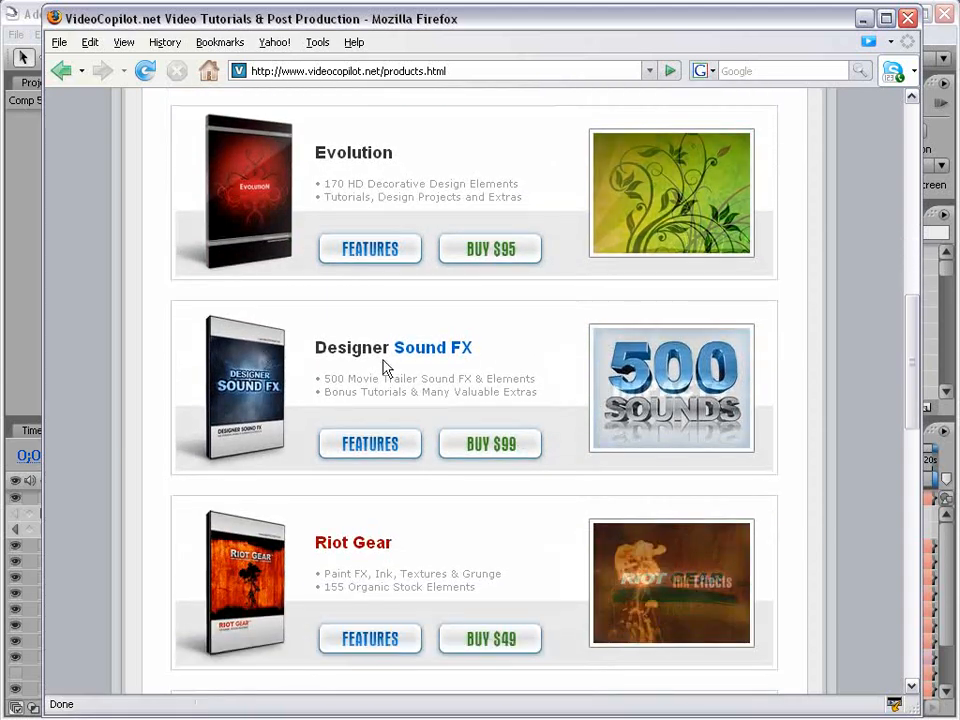
{"action": "scroll", "coordinate": [420, 514], "scroll_direction": "down", "scroll_amount": 3}
{"action": "left_click_drag", "start_coordinate": [903, 398], "coordinate": [851, 150]}
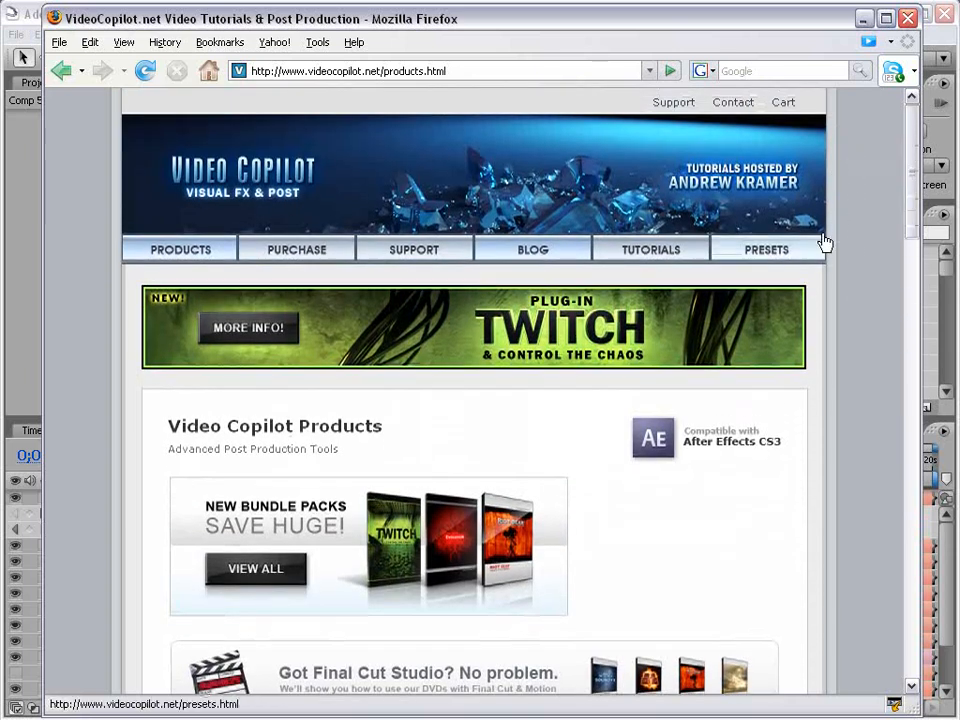